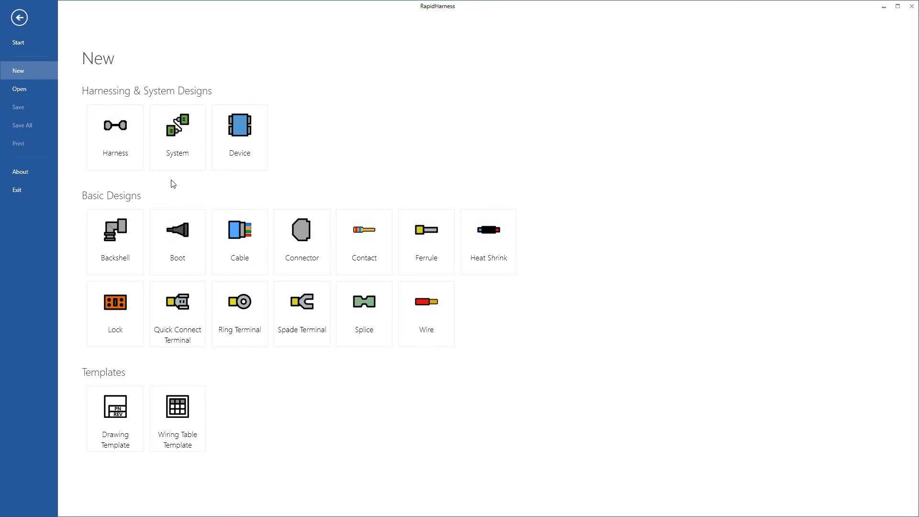
# Step: Create a new harness design
pyautogui.click(116, 145)
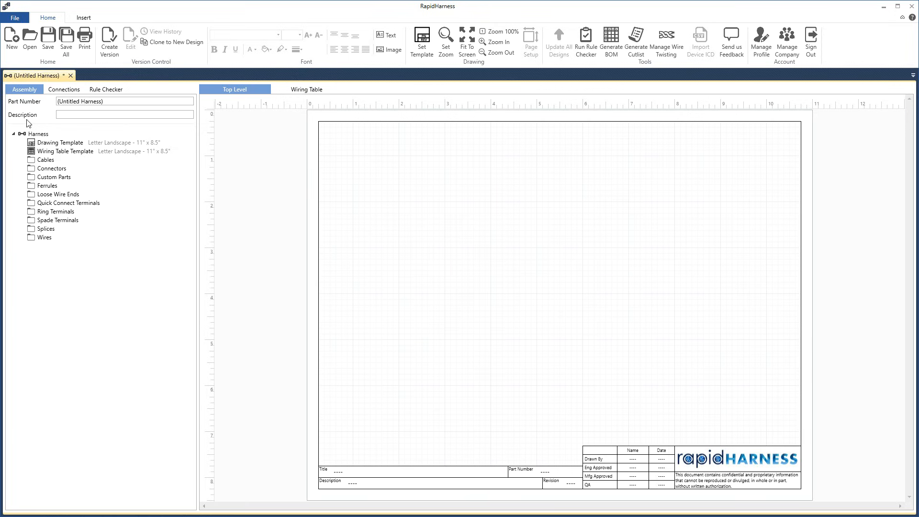
# Step: Look over the empty harness's assembly tree, connections list, rule checker, wiring table and template entries
pyautogui.click(46, 160)
pyautogui.click(46, 168)
pyautogui.click(44, 237)
pyautogui.click(61, 90)
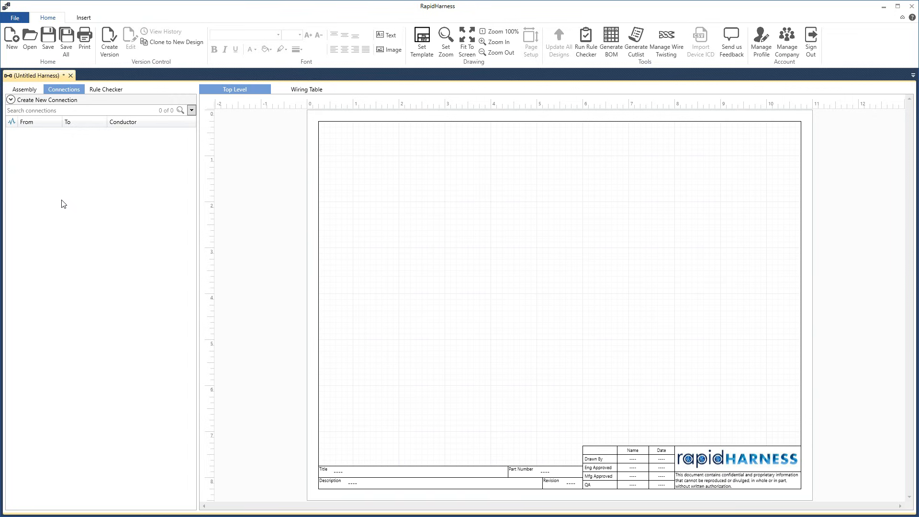
pyautogui.click(99, 90)
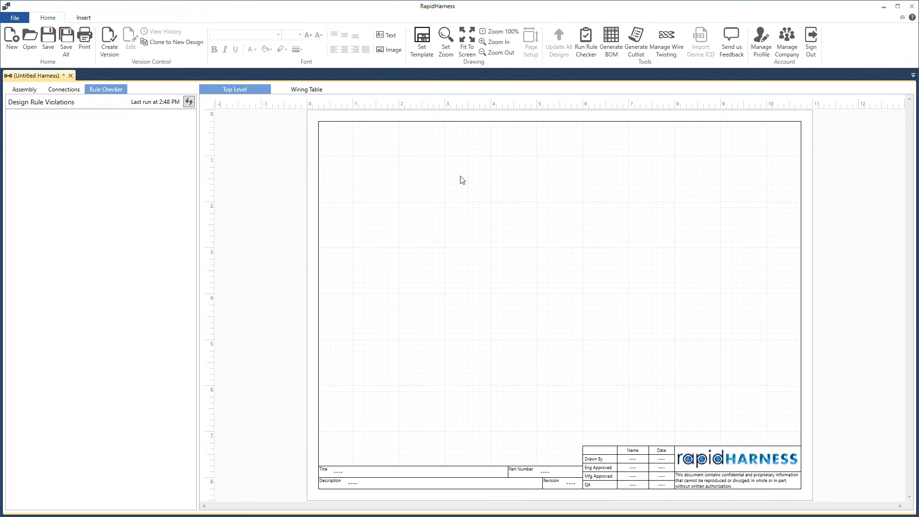
pyautogui.click(308, 90)
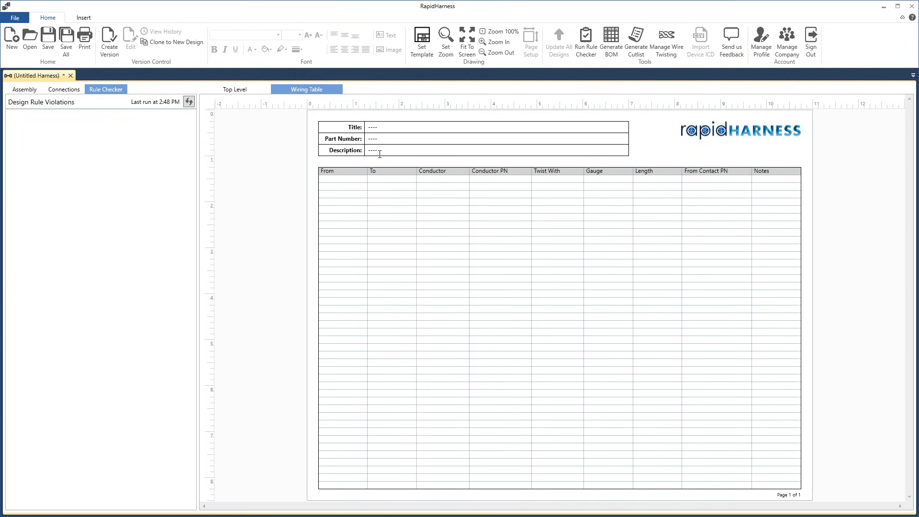
pyautogui.click(243, 90)
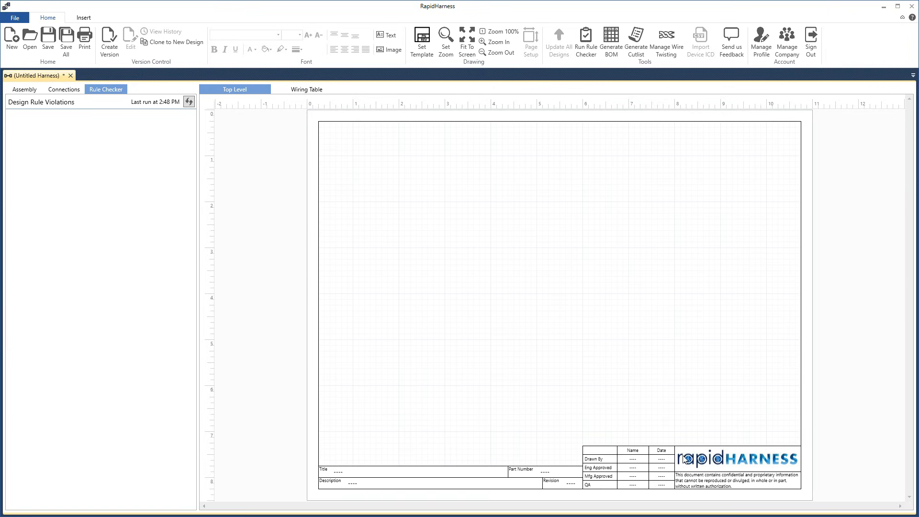
pyautogui.click(32, 90)
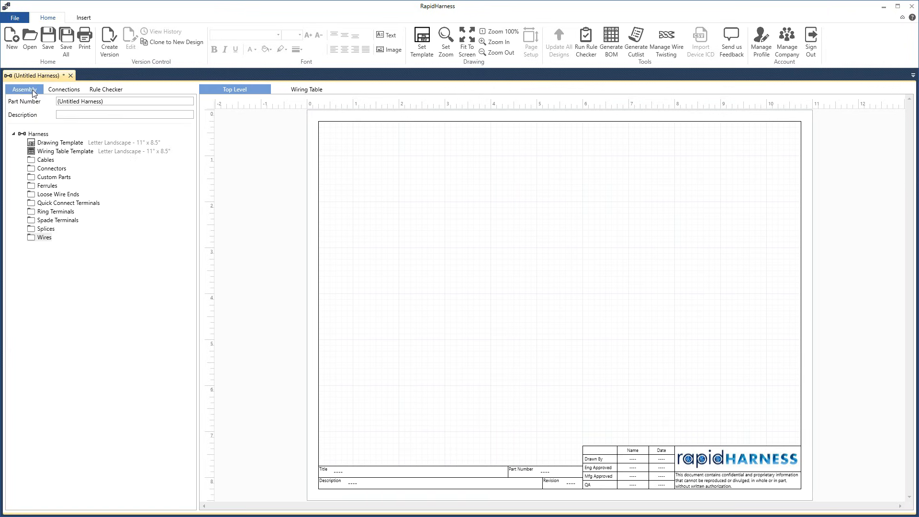
pyautogui.click(54, 143)
pyautogui.click(66, 152)
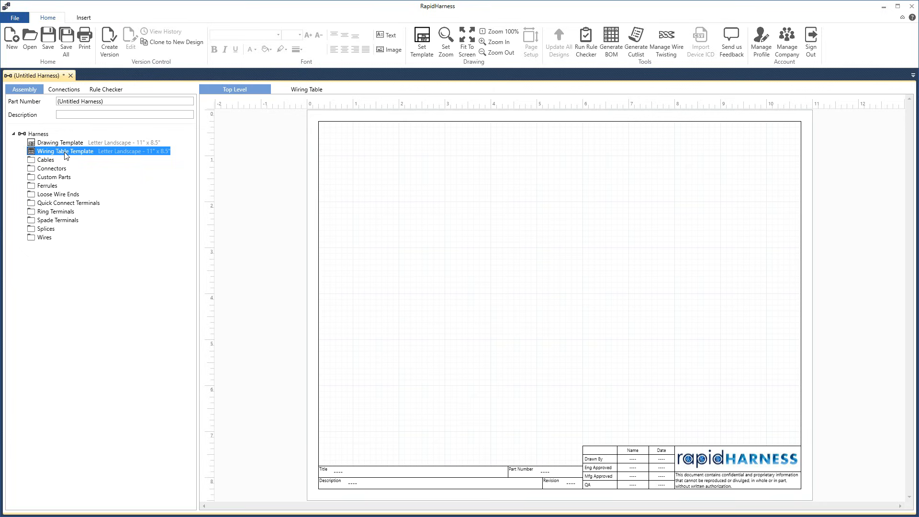
# Step: Set the harness part number to 600553-A1 and its description to Demo Harness
pyautogui.click(103, 102)
pyautogui.write('6')
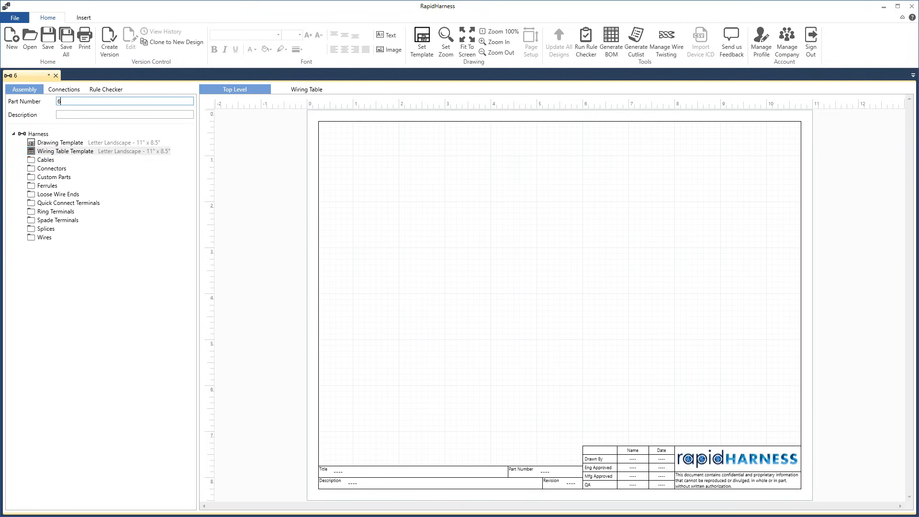
pyautogui.write('00553-A1')
pyautogui.press('Tab')
pyautogui.write('Dem')
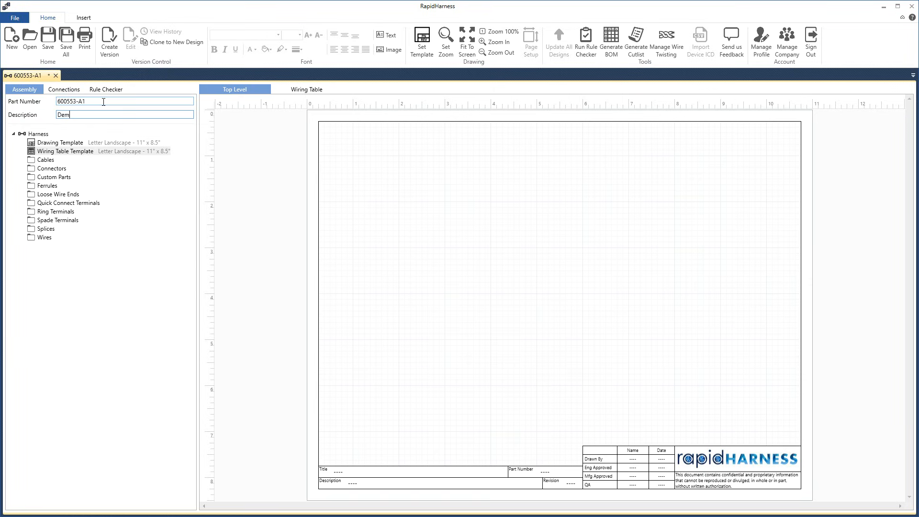
pyautogui.write('o Harness')
# Step: Search the connector designs for MIL STD 11 and add two MIL-STD-1560C 11-35 connectors to the harness
pyautogui.click(86, 18)
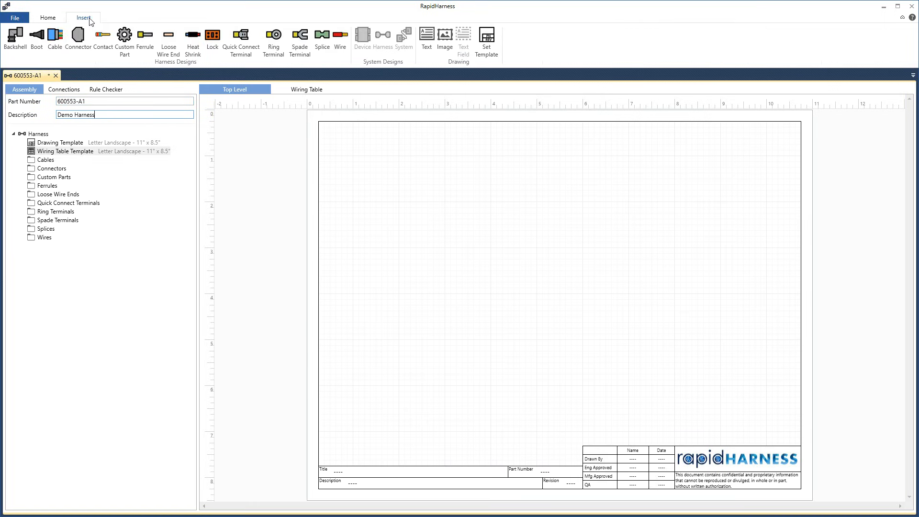
pyautogui.click(78, 43)
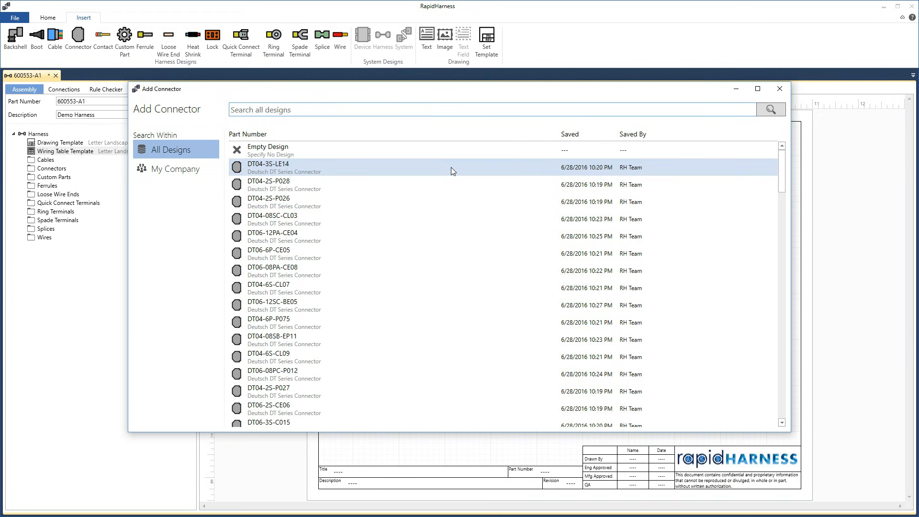
pyautogui.write('MIL STD 11')
pyautogui.press('Return')
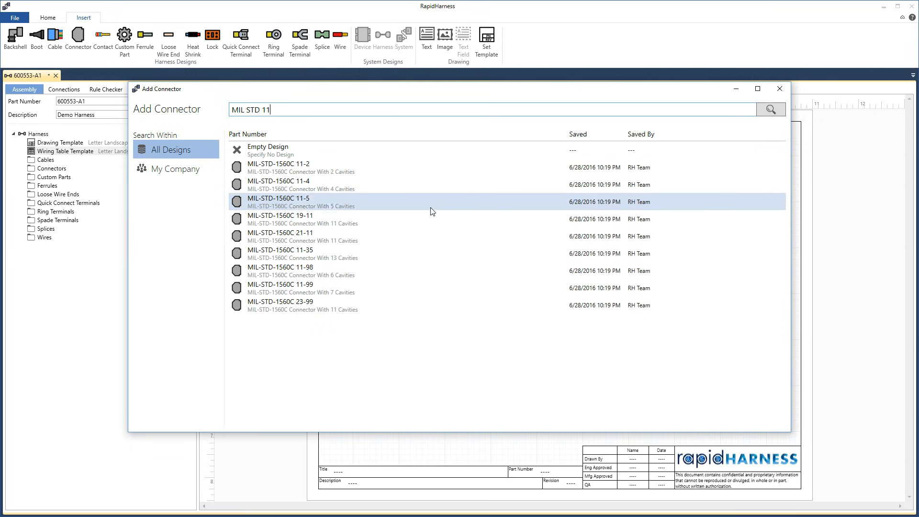
pyautogui.click(394, 253)
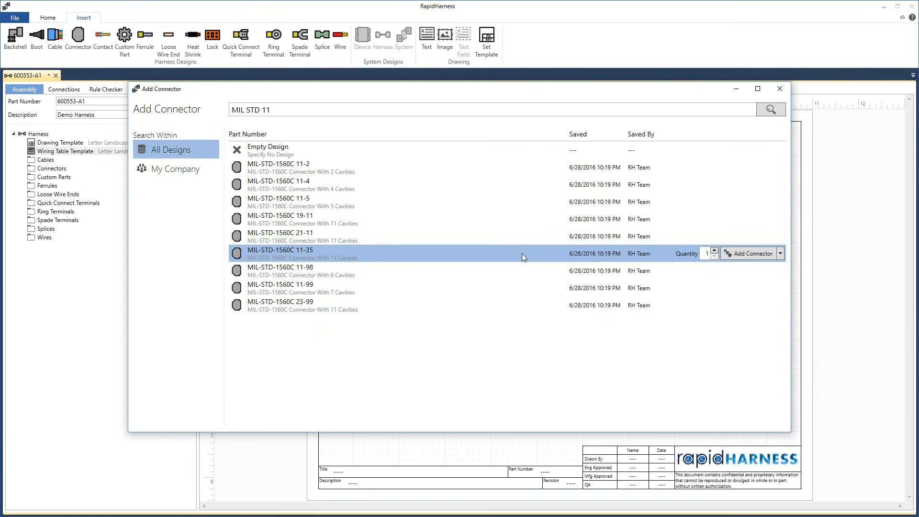
pyautogui.click(714, 250)
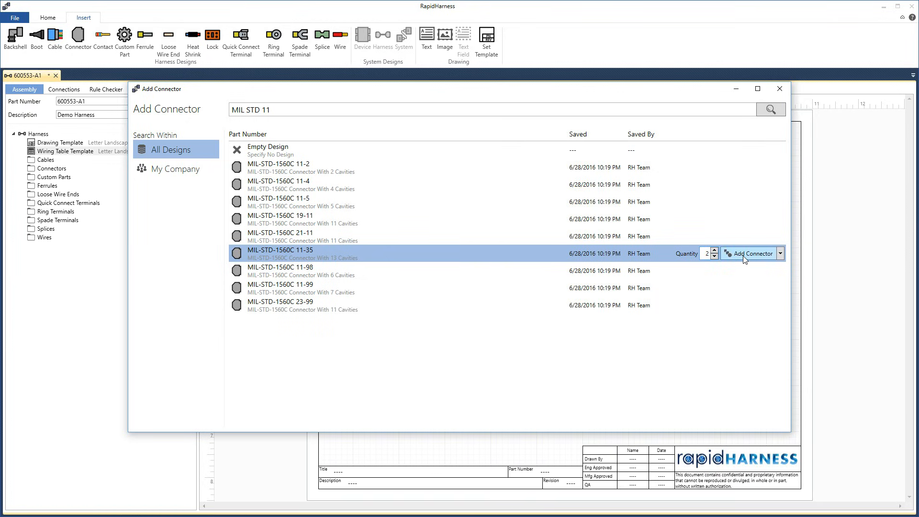
pyautogui.doubleClick(510, 252)
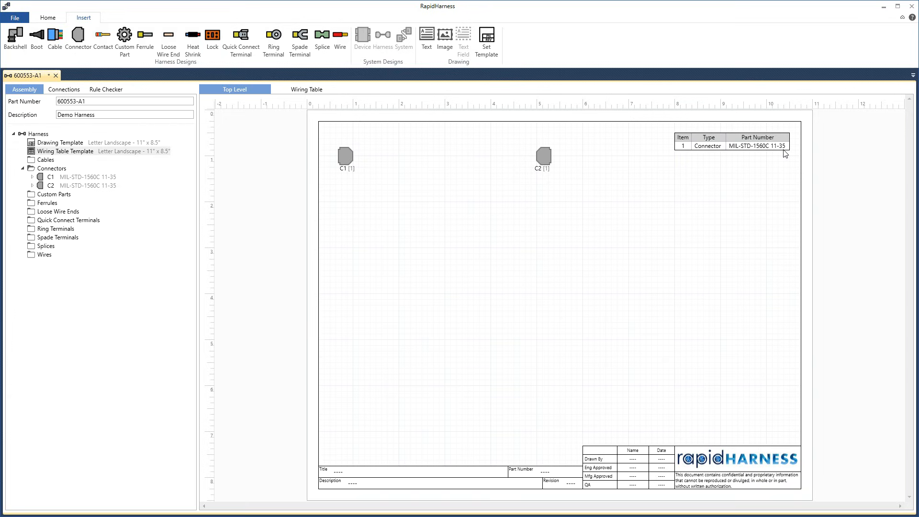
# Step: View the design of connector C1 to check its cavities, and close it again
pyautogui.click(52, 169)
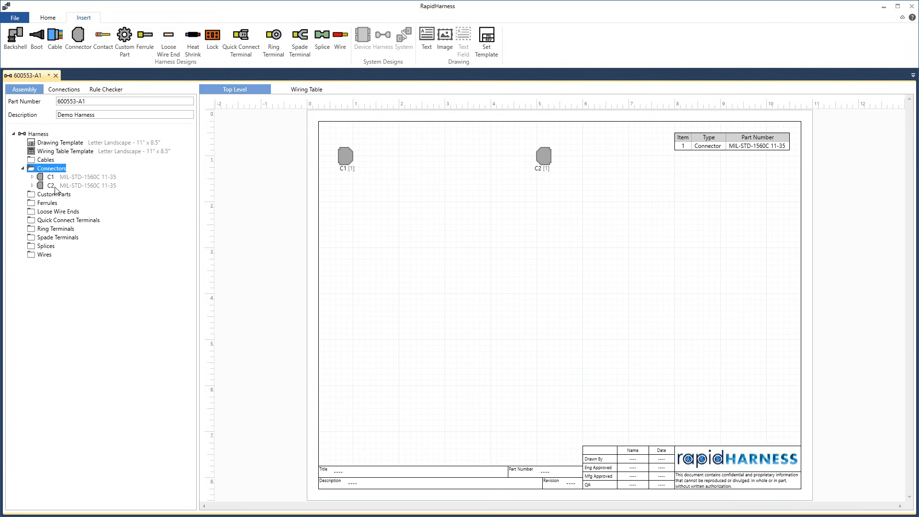
pyautogui.click(98, 178)
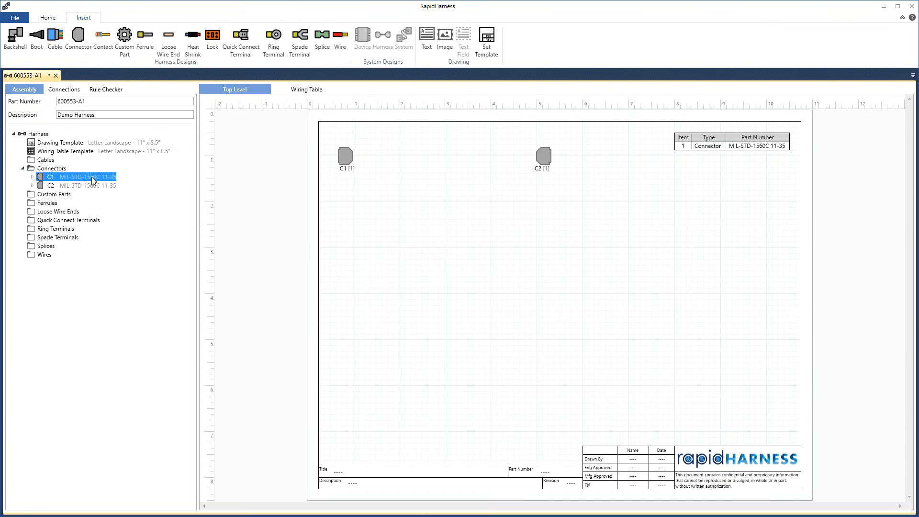
pyautogui.rightClick(94, 180)
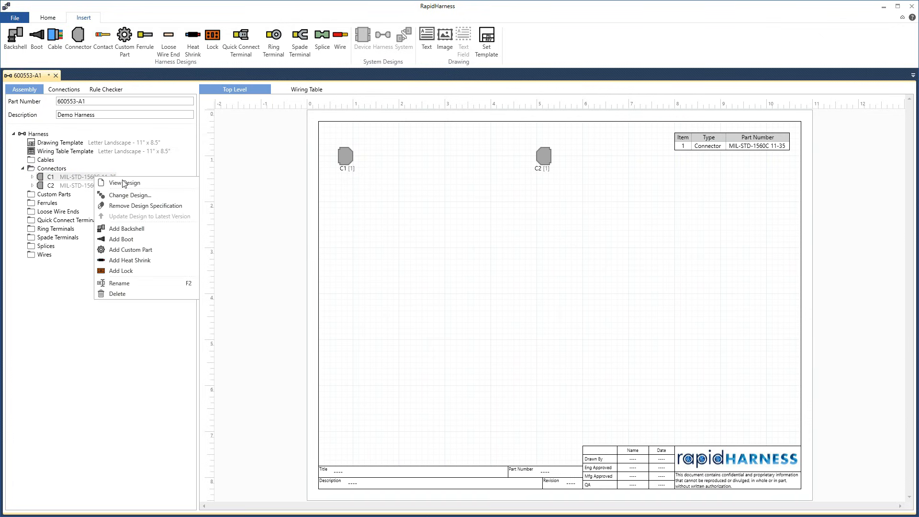
pyautogui.click(148, 187)
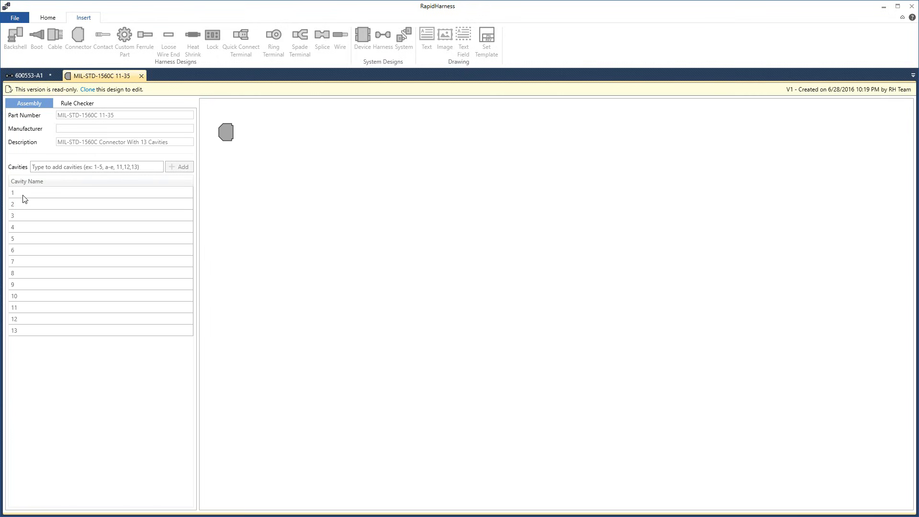
pyautogui.click(141, 76)
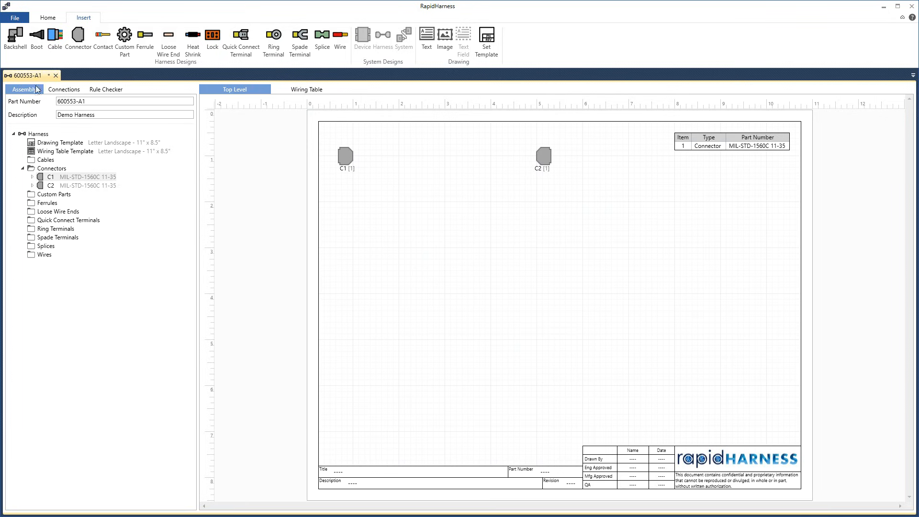
# Step: Specify the 22-20 AWG Pin Crimp design for all contacts of connector C1
pyautogui.click(33, 178)
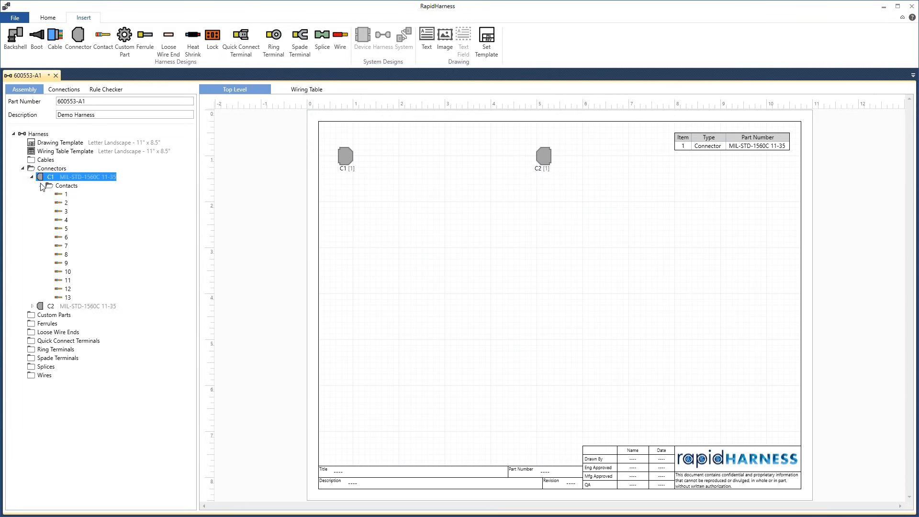
pyautogui.click(67, 187)
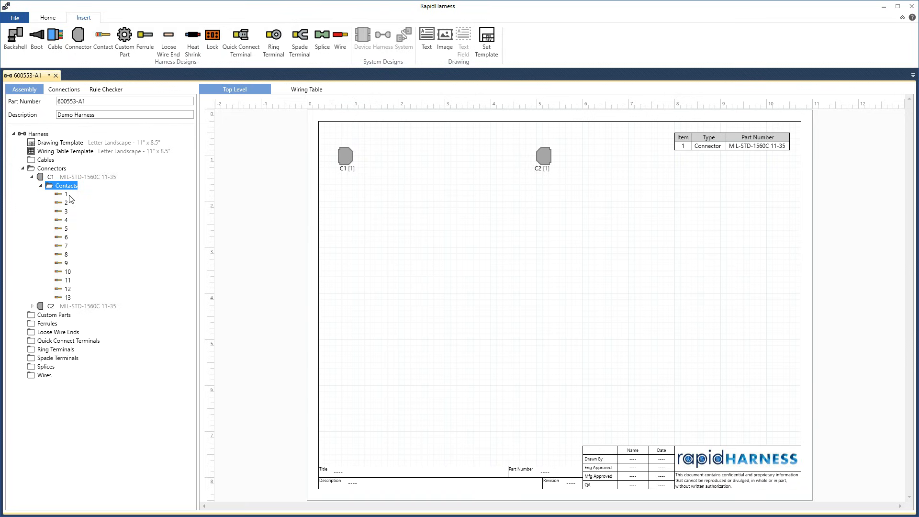
pyautogui.click(67, 195)
pyautogui.rightClick(69, 196)
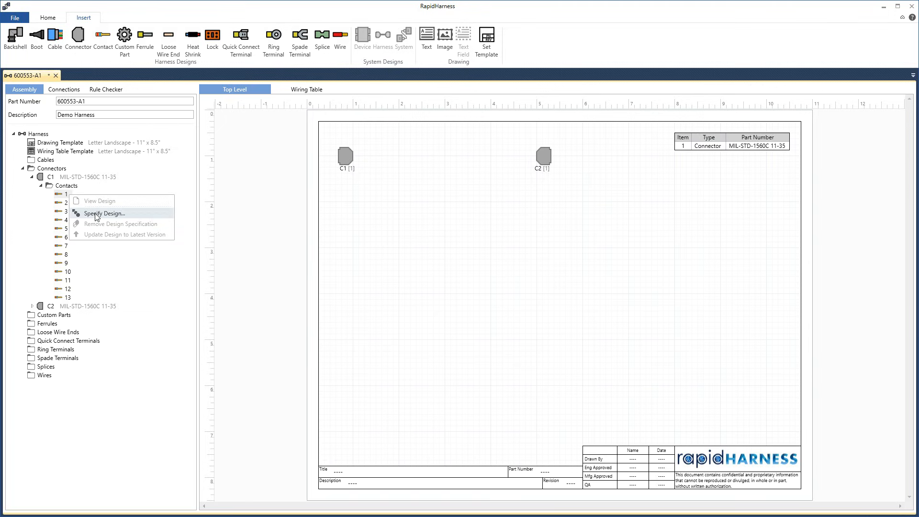
pyautogui.click(72, 188)
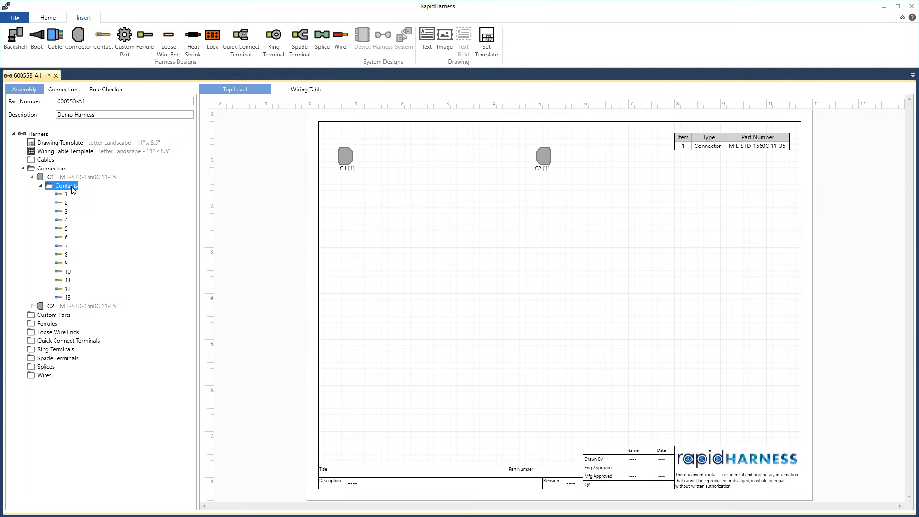
pyautogui.rightClick(73, 190)
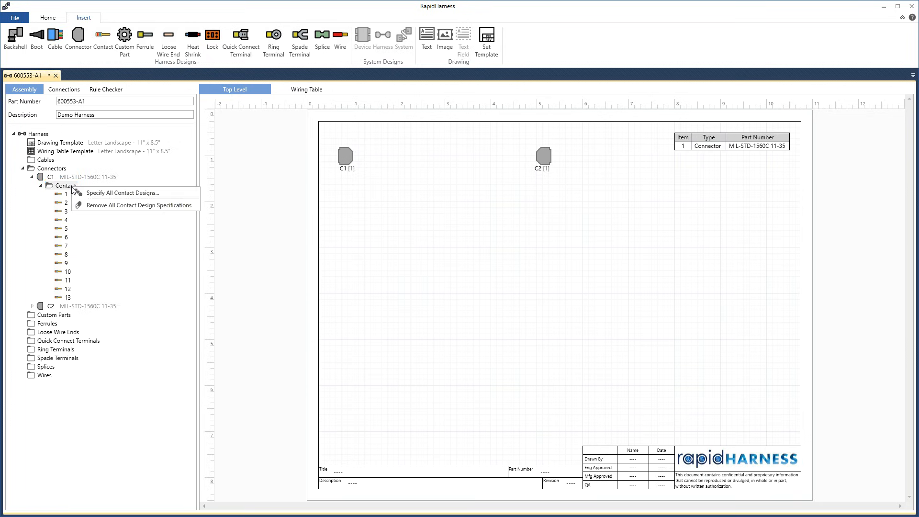
pyautogui.click(164, 194)
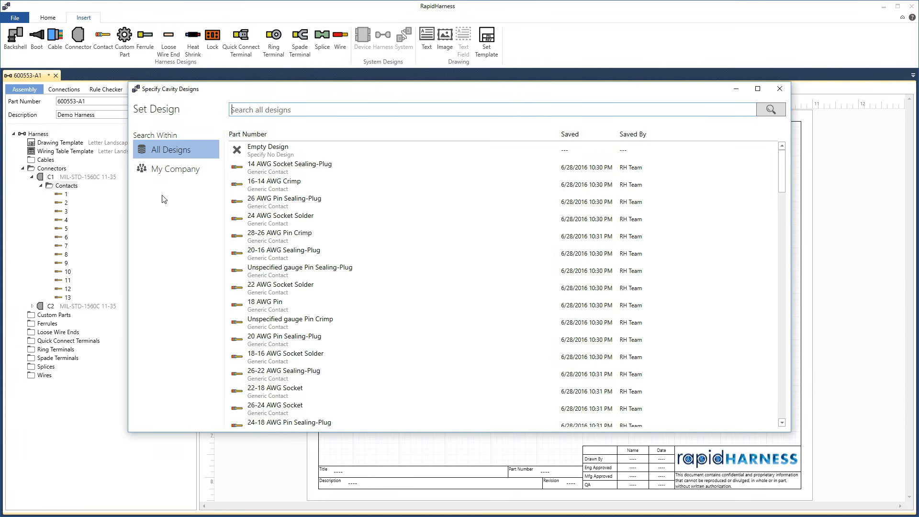
pyautogui.write('22-20')
pyautogui.press('Return')
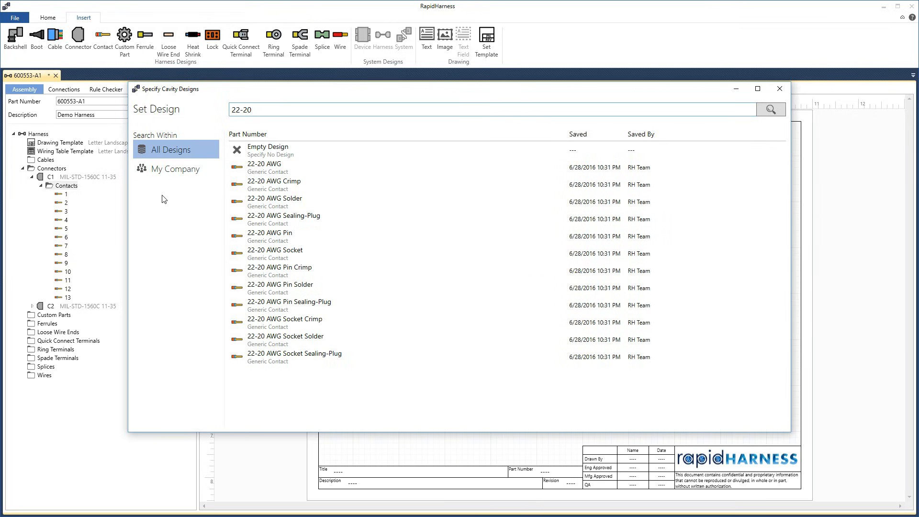
pyautogui.click(317, 272)
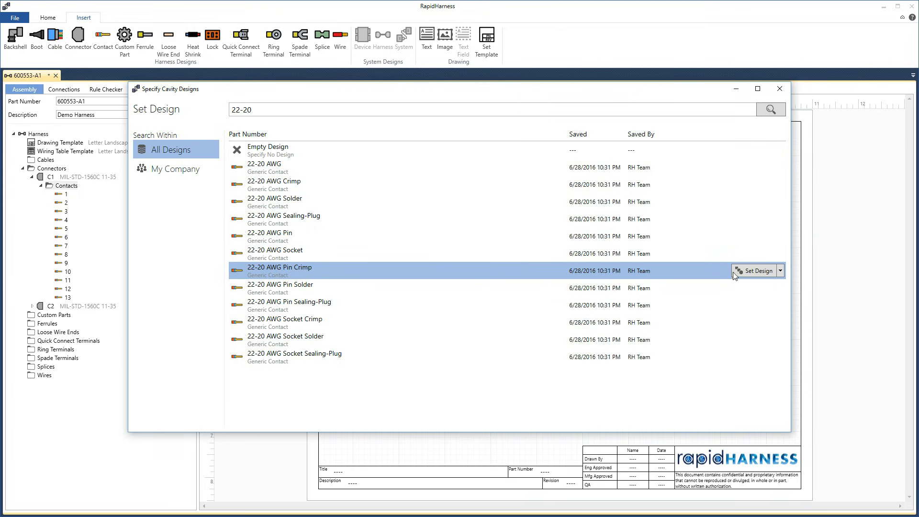
pyautogui.click(757, 270)
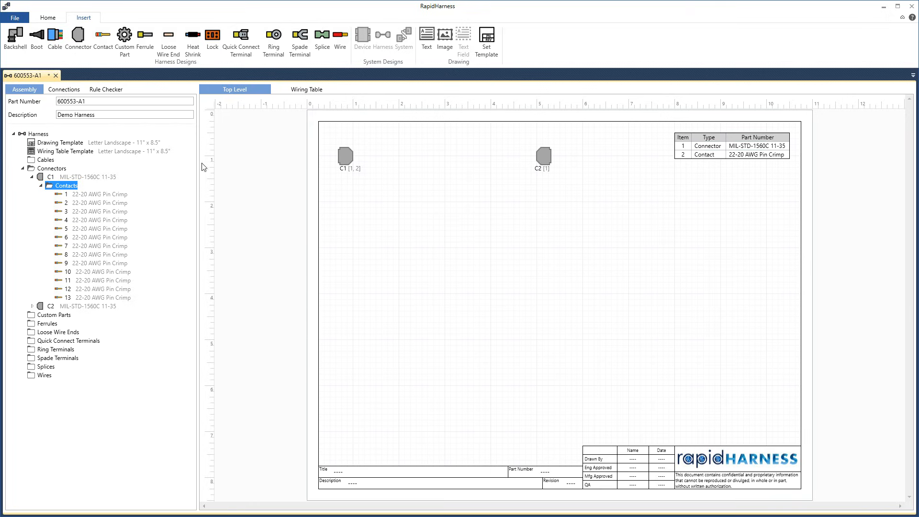
pyautogui.click(41, 185)
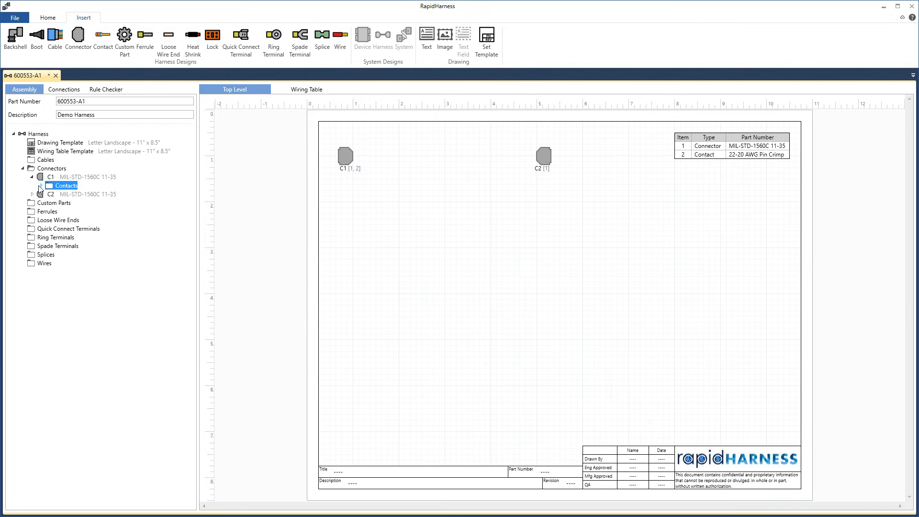
# Step: Change the design of connector C2 to MIL-STD-1560C 13-35 and check its list of contacts
pyautogui.click(76, 195)
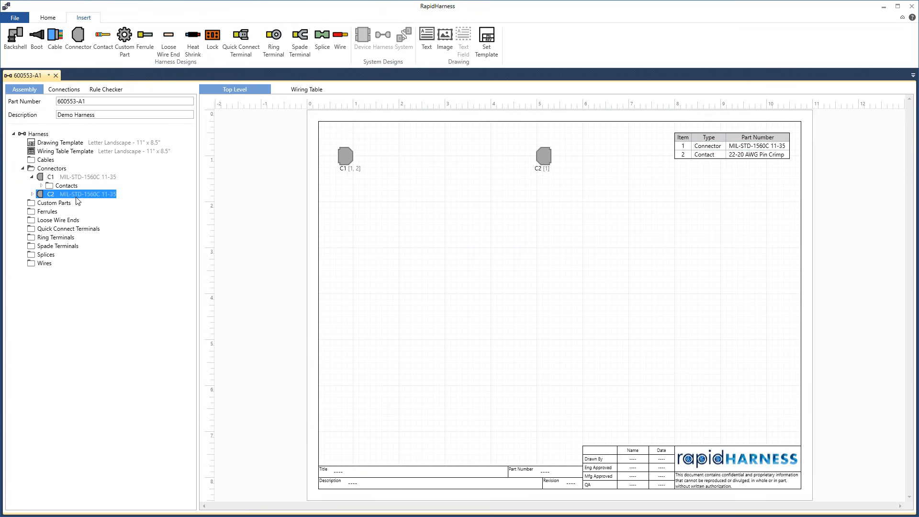
pyautogui.rightClick(78, 197)
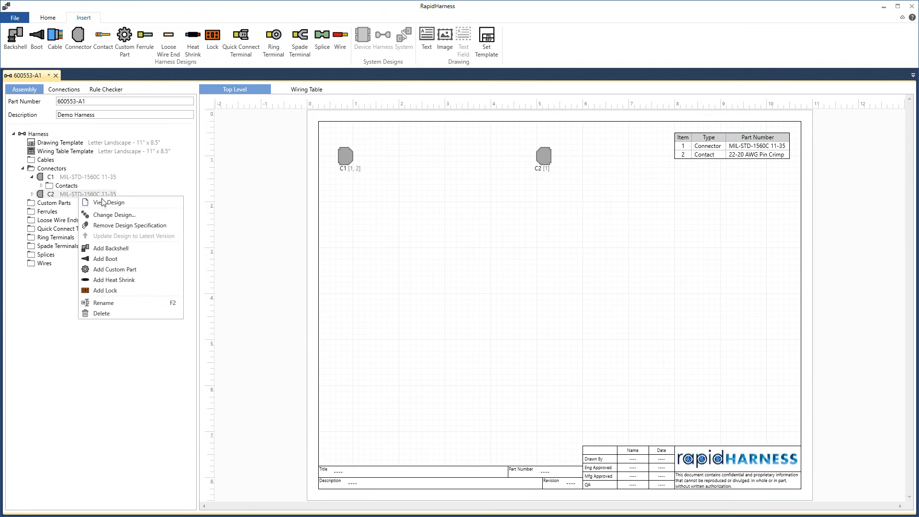
pyautogui.click(133, 220)
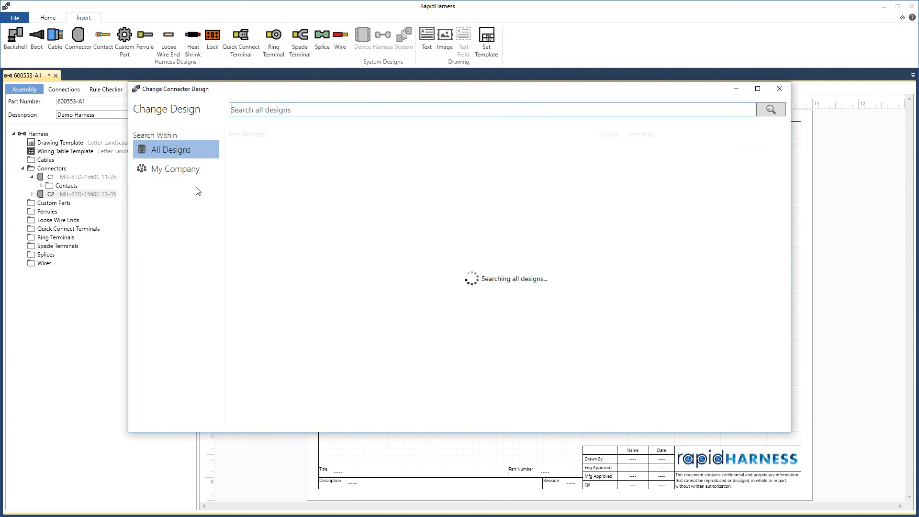
pyautogui.write('13-35')
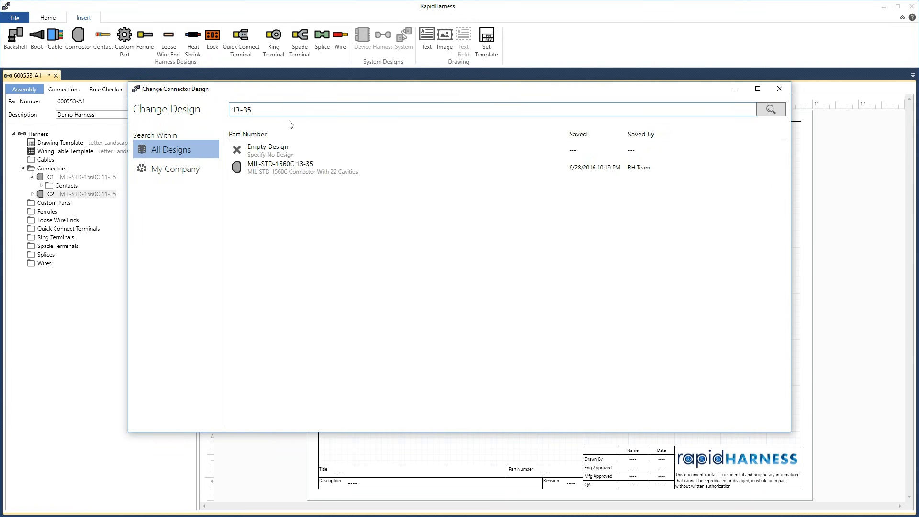
pyautogui.click(320, 166)
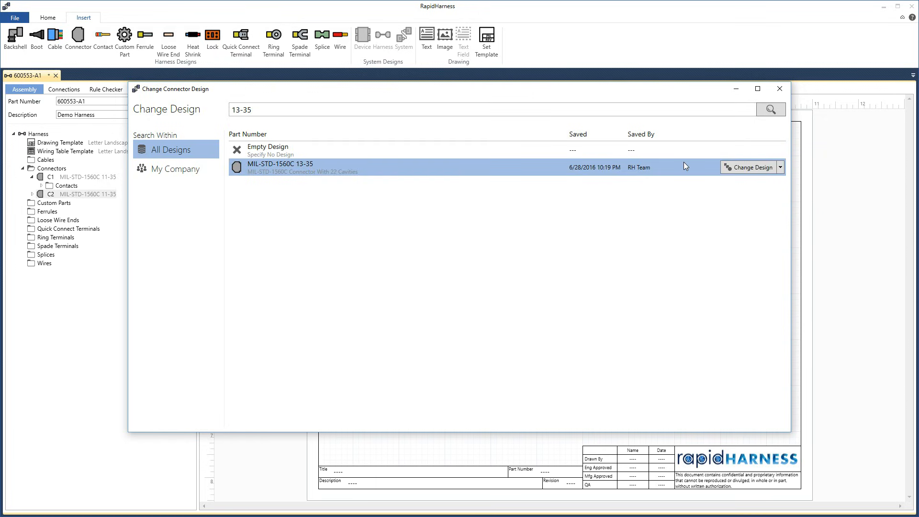
pyautogui.click(744, 169)
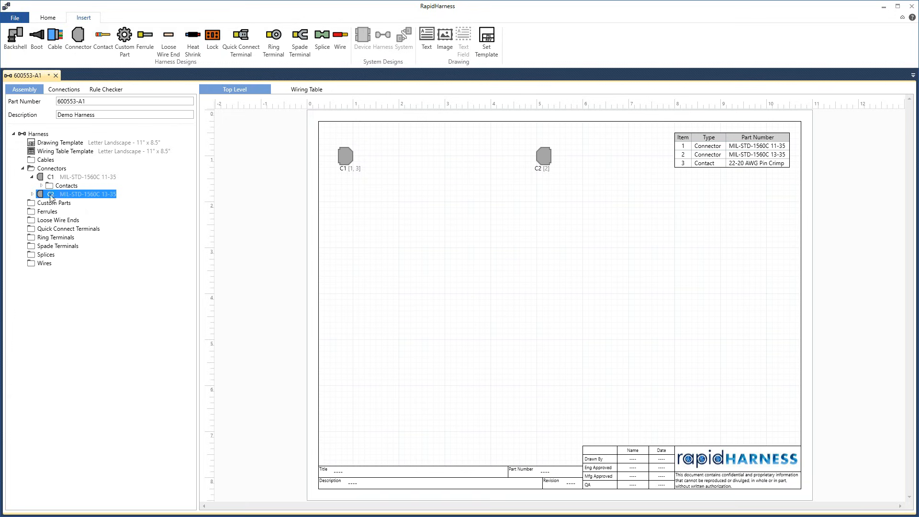
pyautogui.click(33, 194)
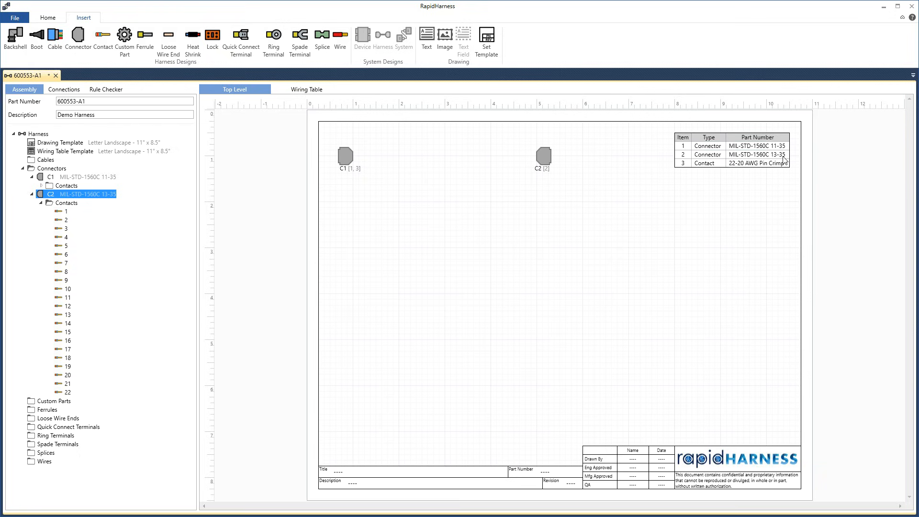
pyautogui.click(41, 203)
# Step: Rename connector C2 to P1
pyautogui.rightClick(82, 194)
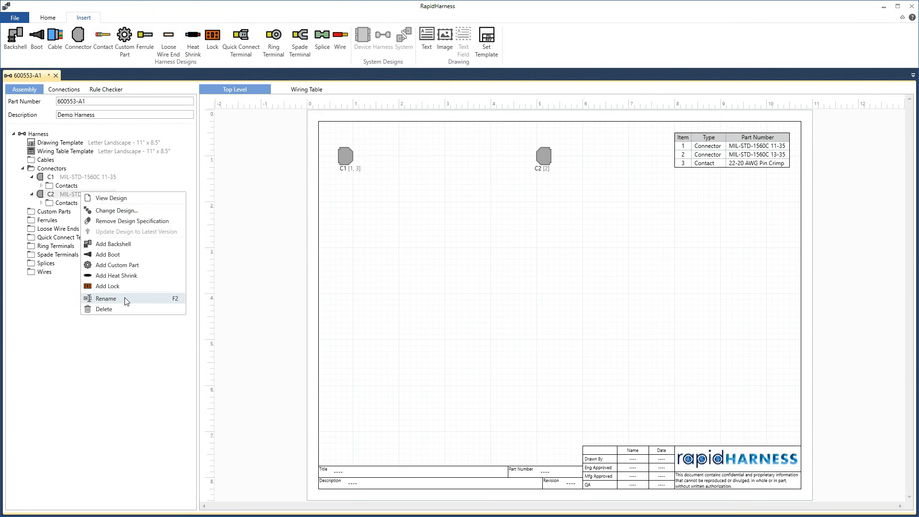
pyautogui.click(106, 299)
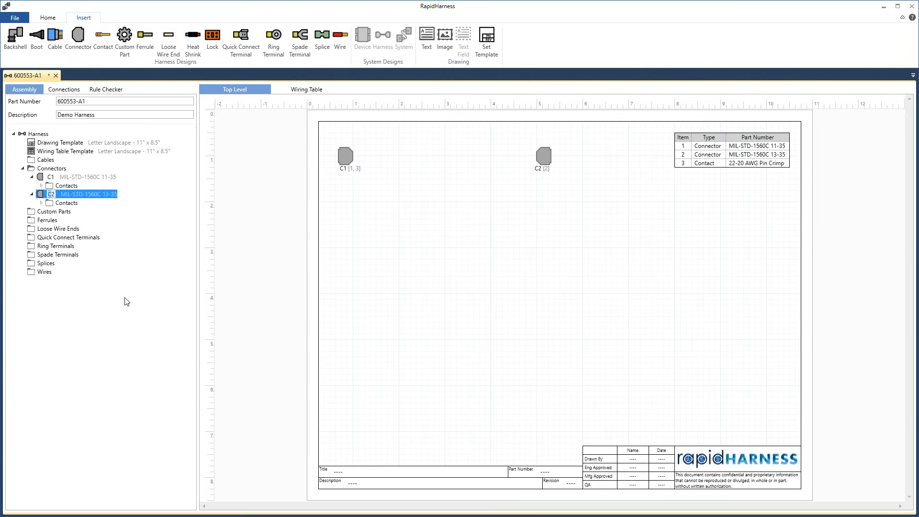
pyautogui.write('P1')
pyautogui.press('Return')
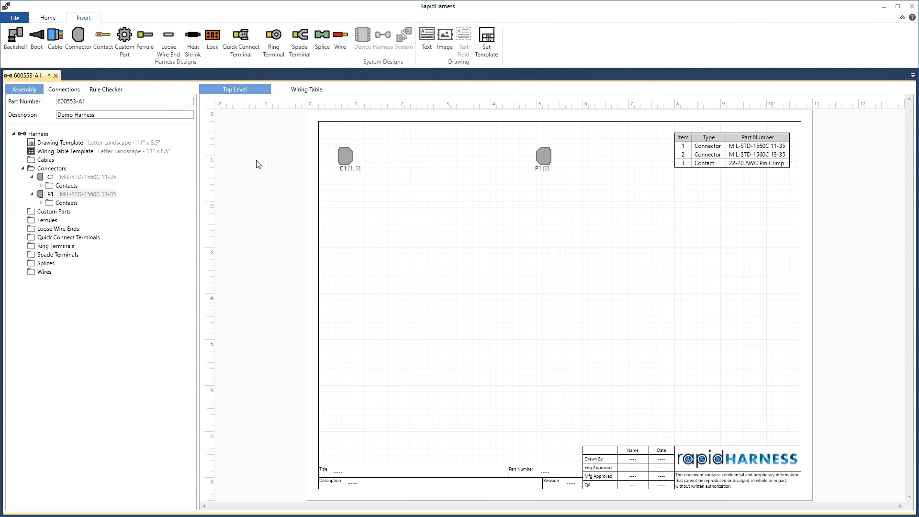
# Step: Add the Generic Straight Backshell design to connector C1
pyautogui.click(102, 178)
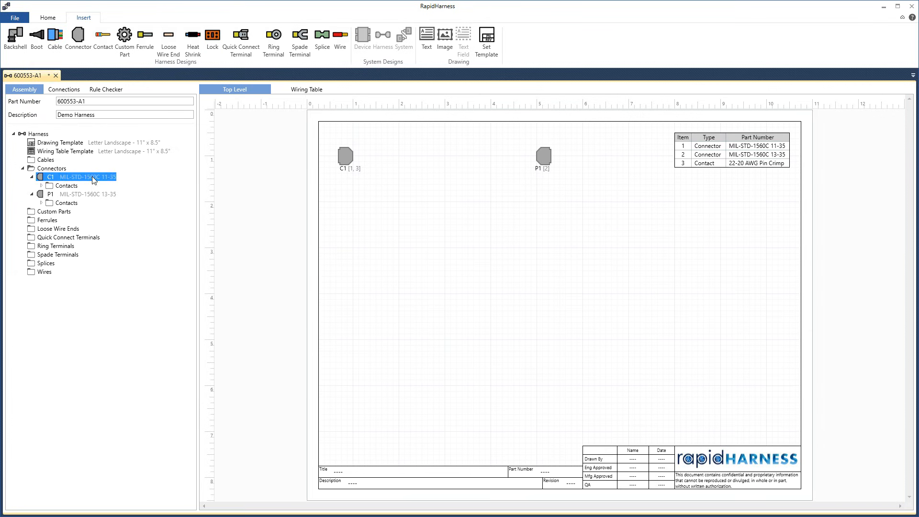
pyautogui.rightClick(93, 177)
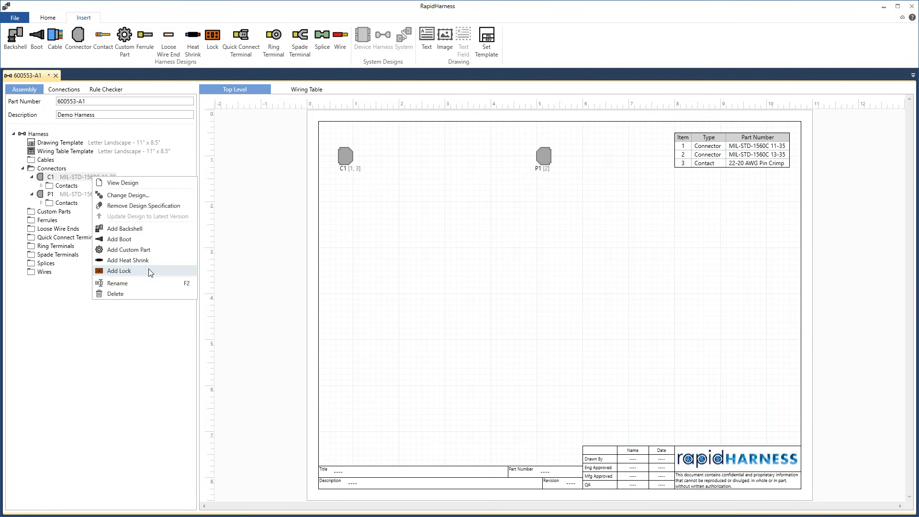
pyautogui.click(140, 229)
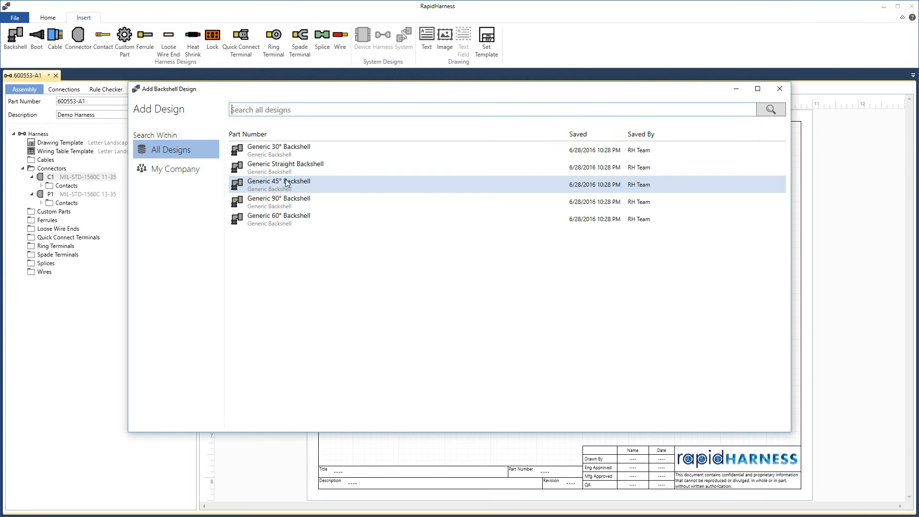
pyautogui.click(298, 171)
pyautogui.doubleClick(298, 171)
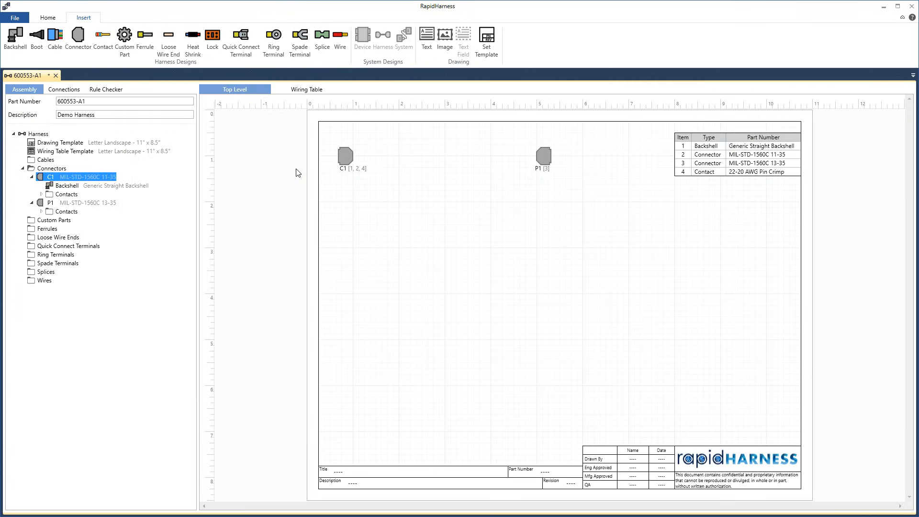
pyautogui.click(76, 187)
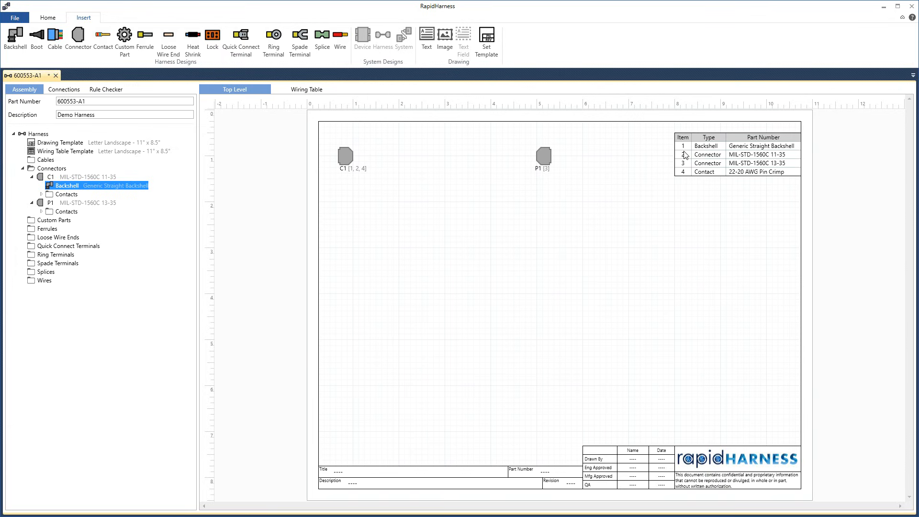
# Step: Add the Generic Boot design to connector C1
pyautogui.rightClick(79, 176)
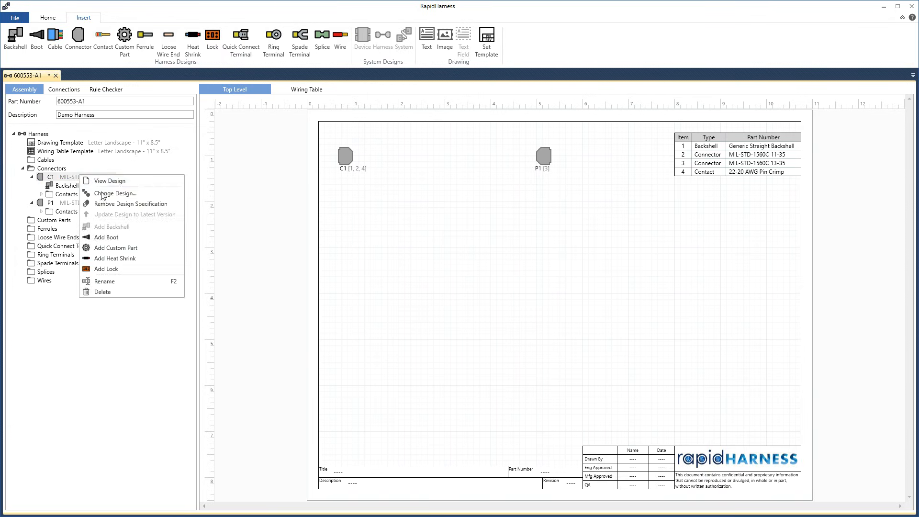
pyautogui.click(110, 237)
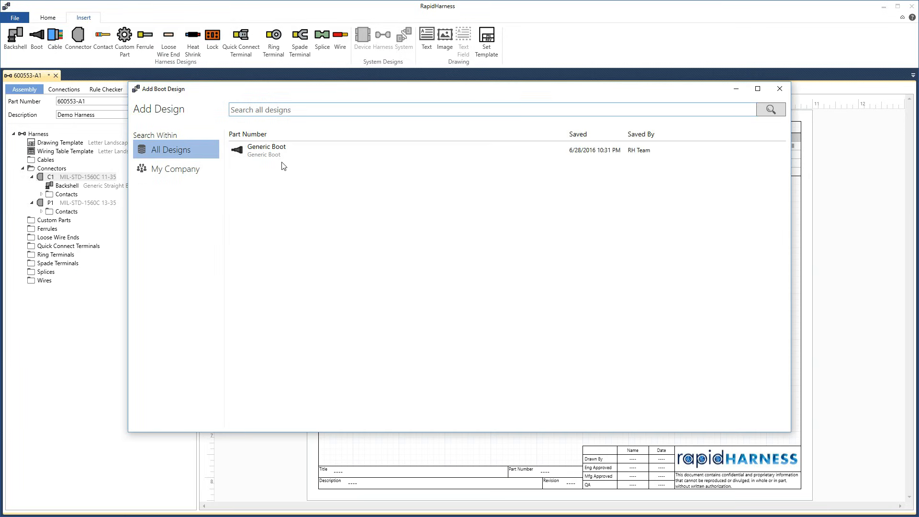
pyautogui.click(282, 151)
pyautogui.doubleClick(283, 150)
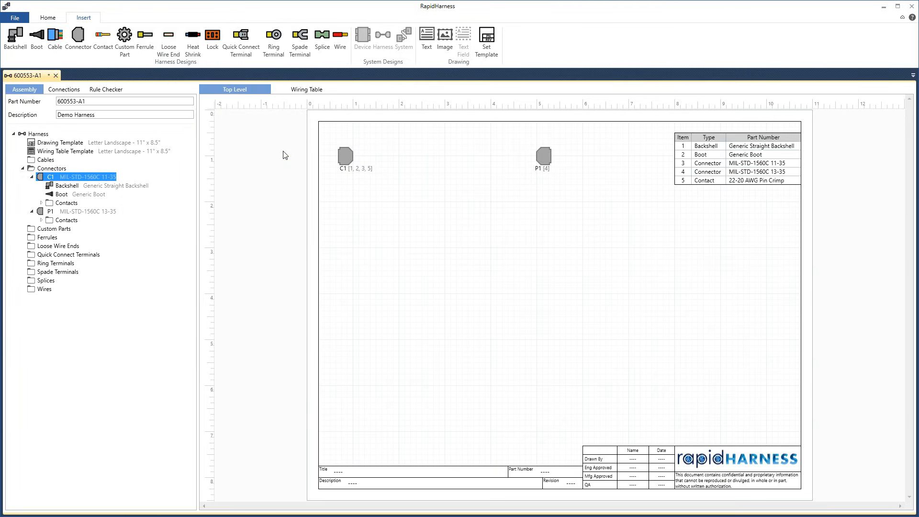
# Step: Add the Generic Heat Shrink and Generic Lock designs to connector P1
pyautogui.click(87, 213)
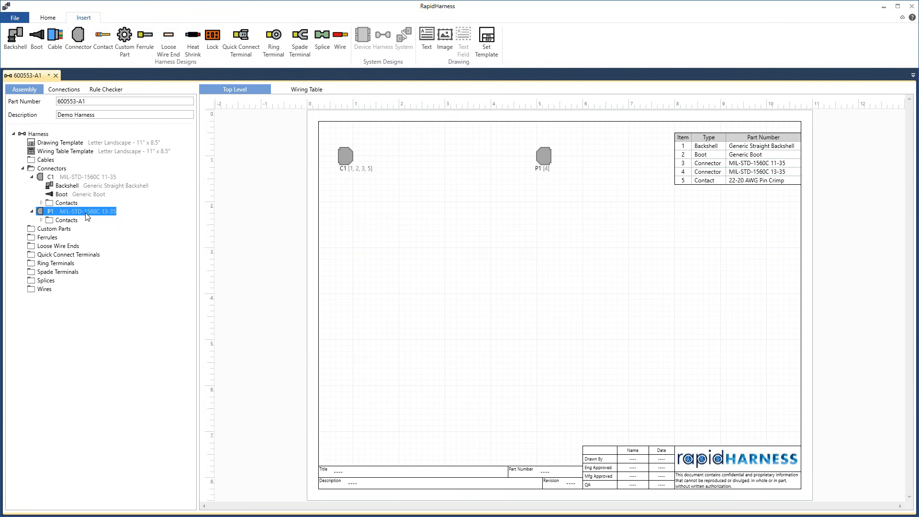
pyautogui.rightClick(84, 216)
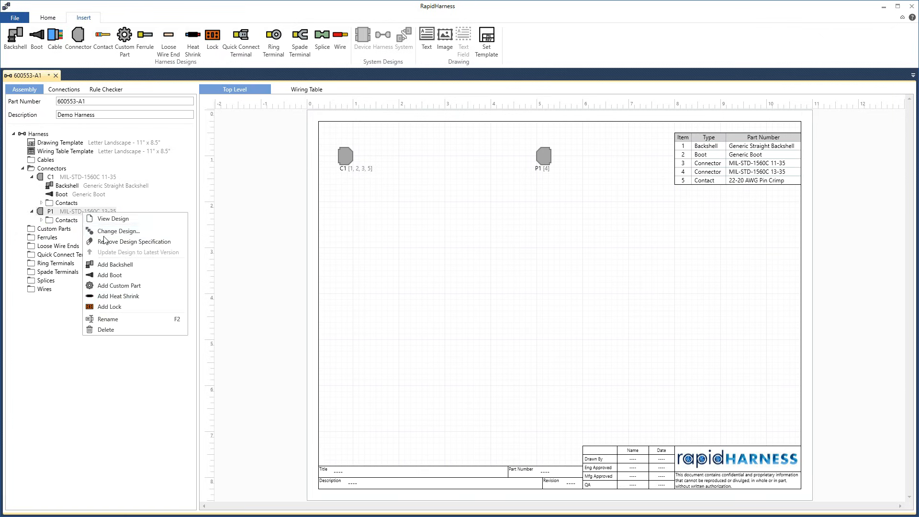
pyautogui.click(117, 296)
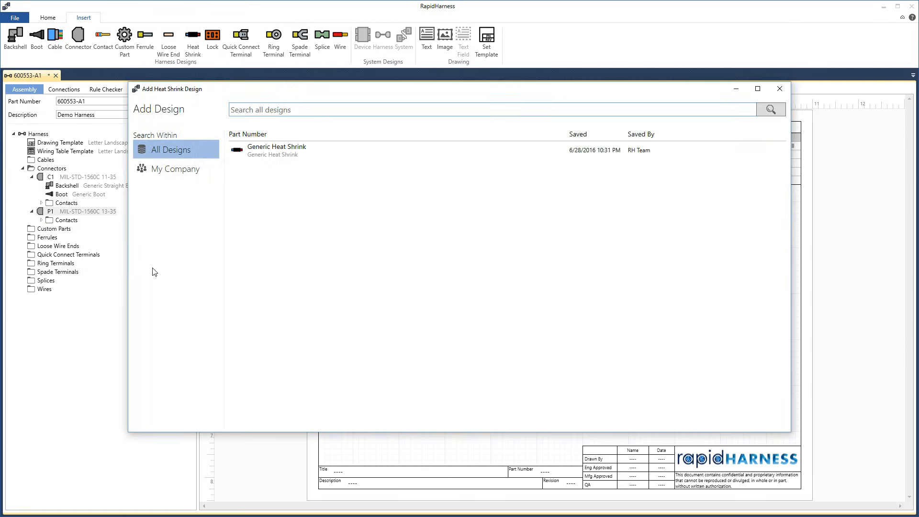
pyautogui.click(267, 152)
pyautogui.rightClick(107, 211)
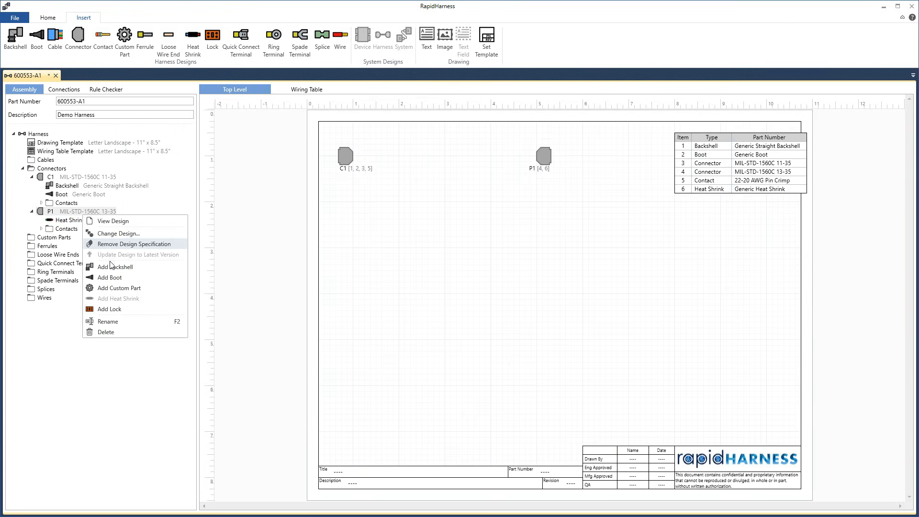
pyautogui.click(117, 307)
pyautogui.doubleClick(262, 152)
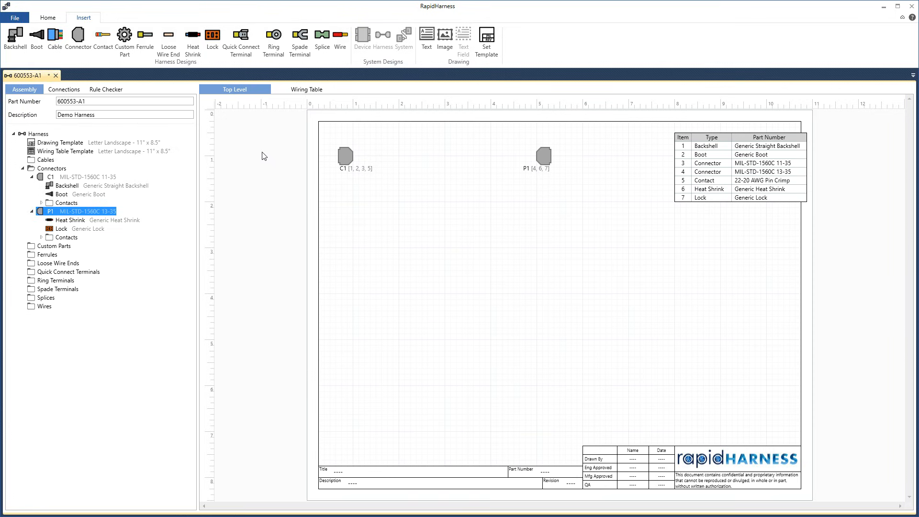
# Step: Add a custom part to connector P1 with type Plastic Cap, part number P-CAP-13, quantity 1 and details Plastic Protective Cap
pyautogui.rightClick(115, 210)
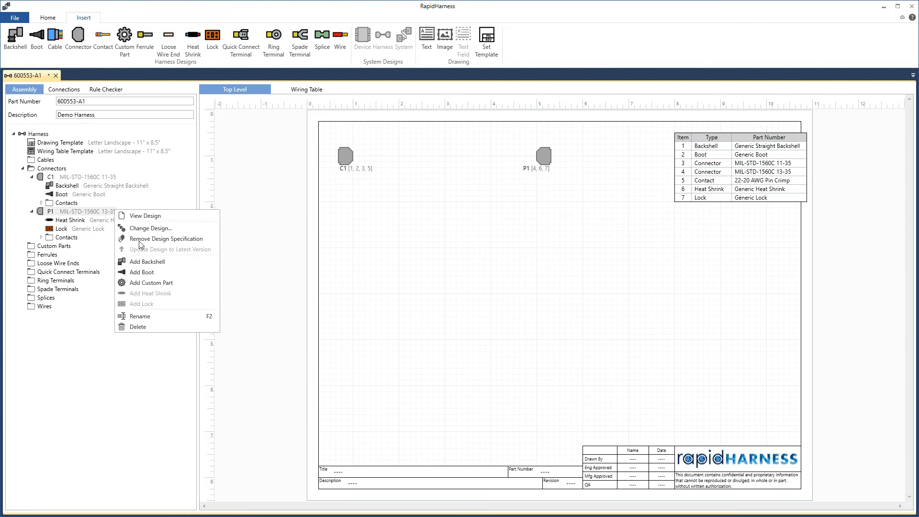
pyautogui.click(154, 283)
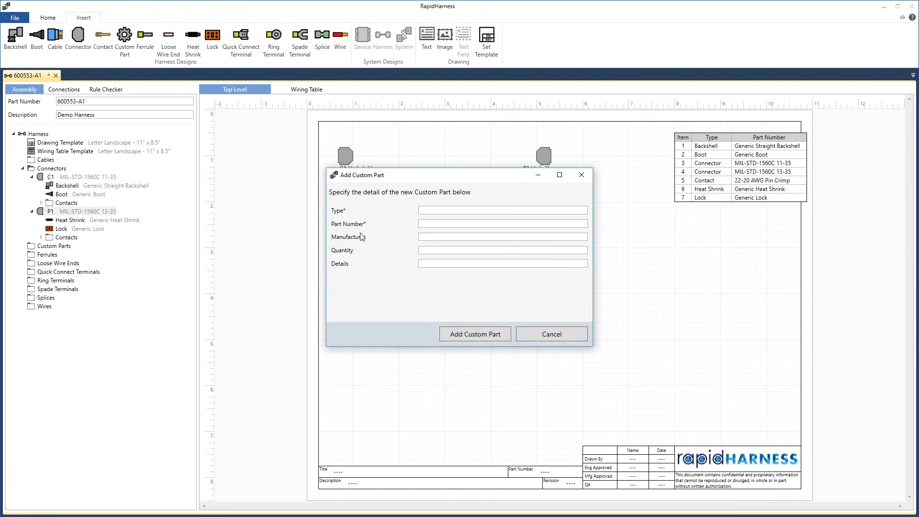
pyautogui.click(431, 211)
pyautogui.write('Plastic C')
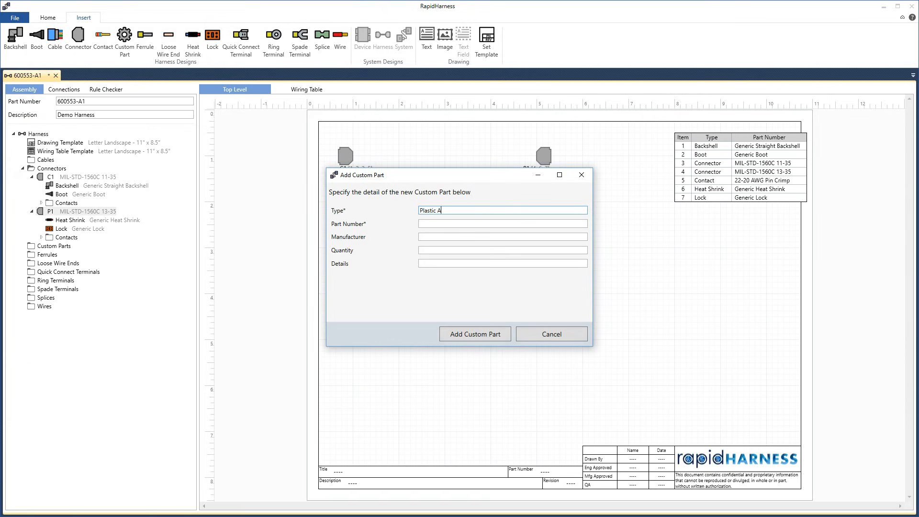
pyautogui.write('ap')
pyautogui.press('Tab')
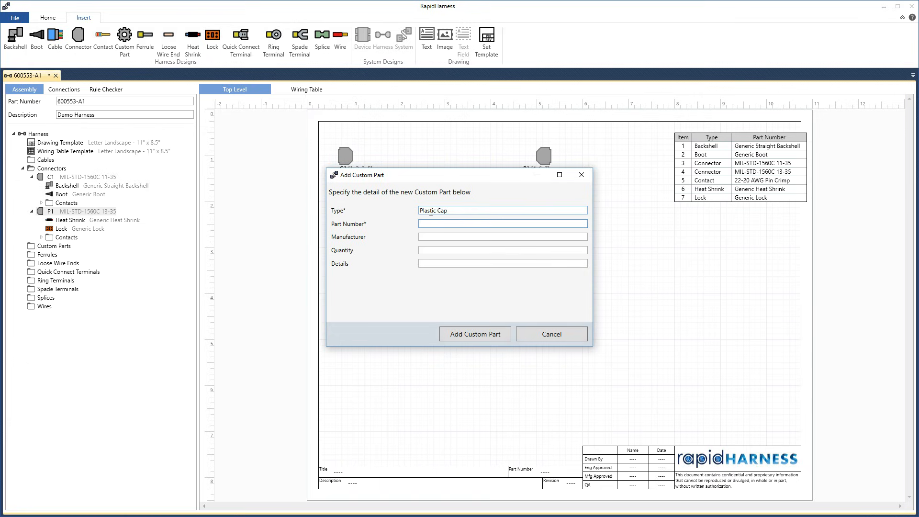
pyautogui.write('P-CAP-13')
pyautogui.press('Tab')
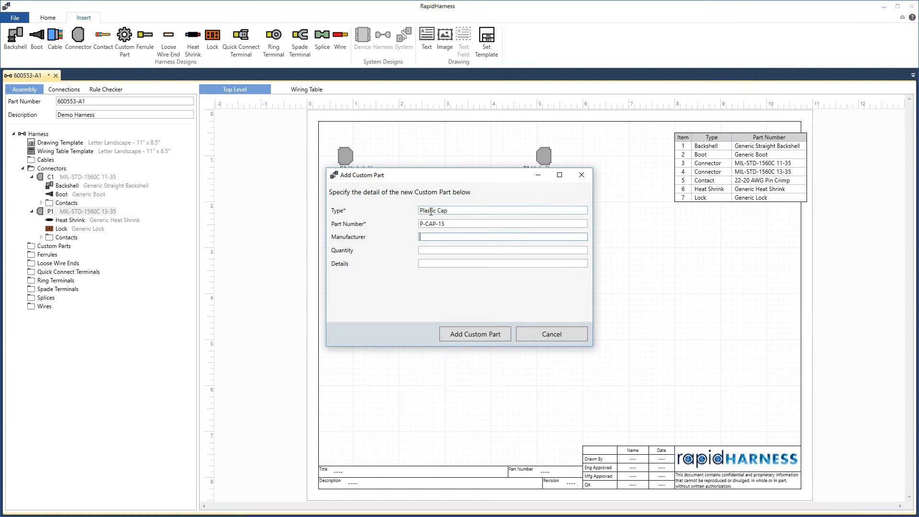
pyautogui.press('Tab')
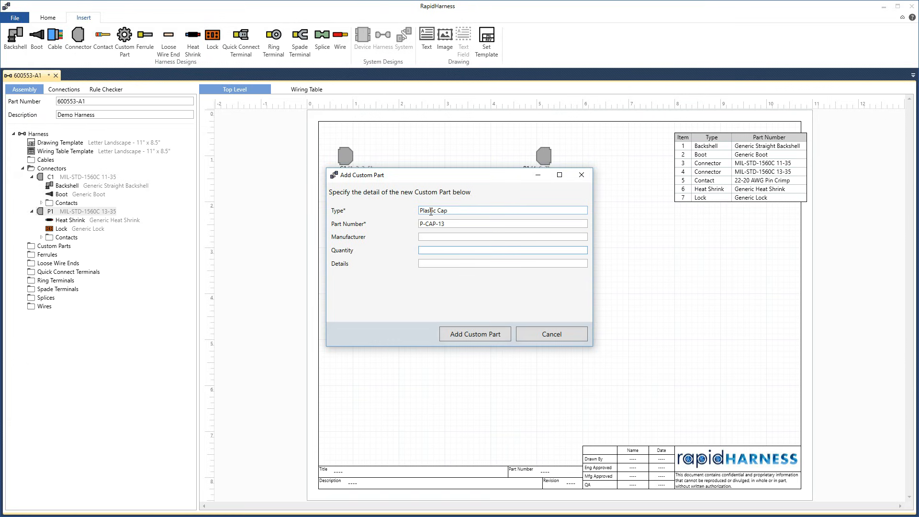
pyautogui.write('1')
pyautogui.press('Tab')
pyautogui.write('Pla')
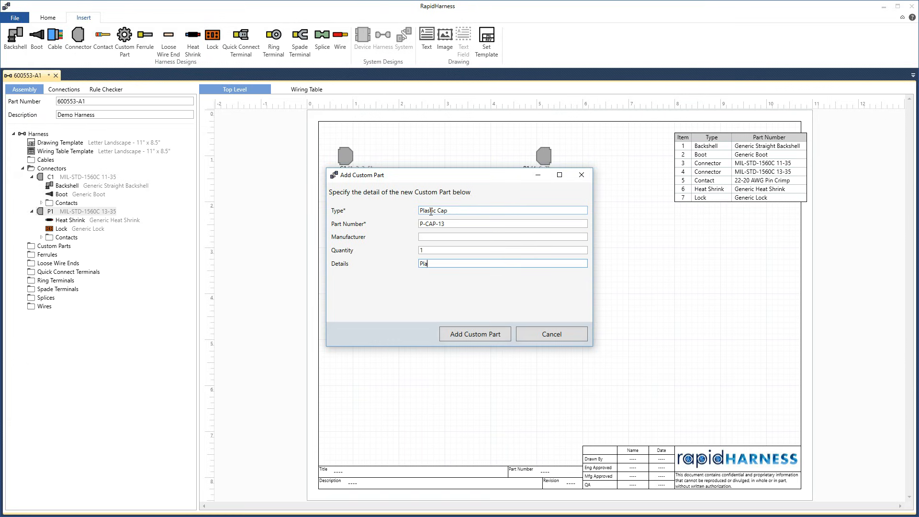
pyautogui.write('stic Proeective Cap')
pyautogui.click(454, 334)
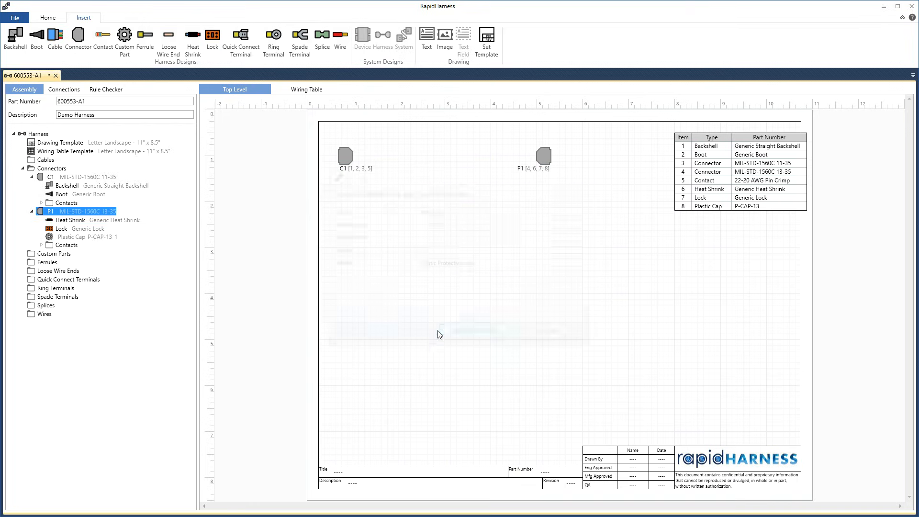
# Step: Move the parts table on the drawing so that it fits inside the sheet border
pyautogui.click(76, 237)
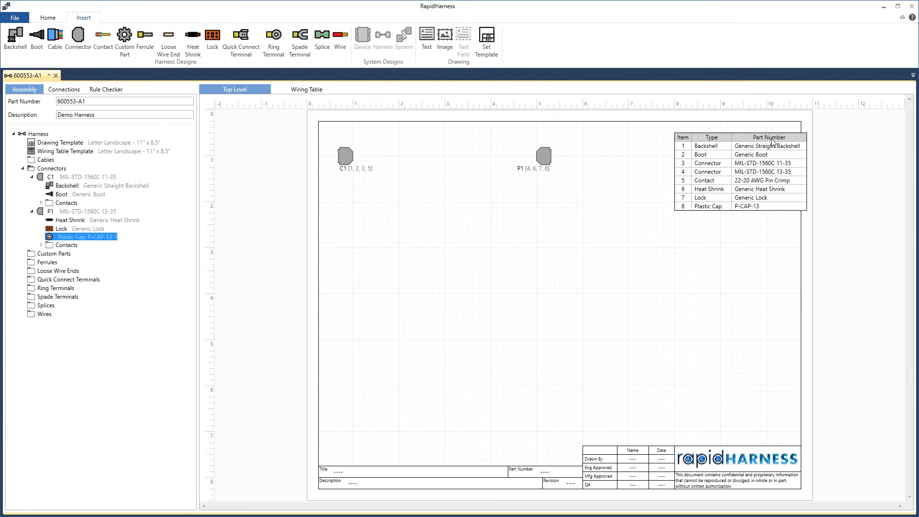
pyautogui.moveTo(772, 140); pyautogui.dragTo(754, 140)
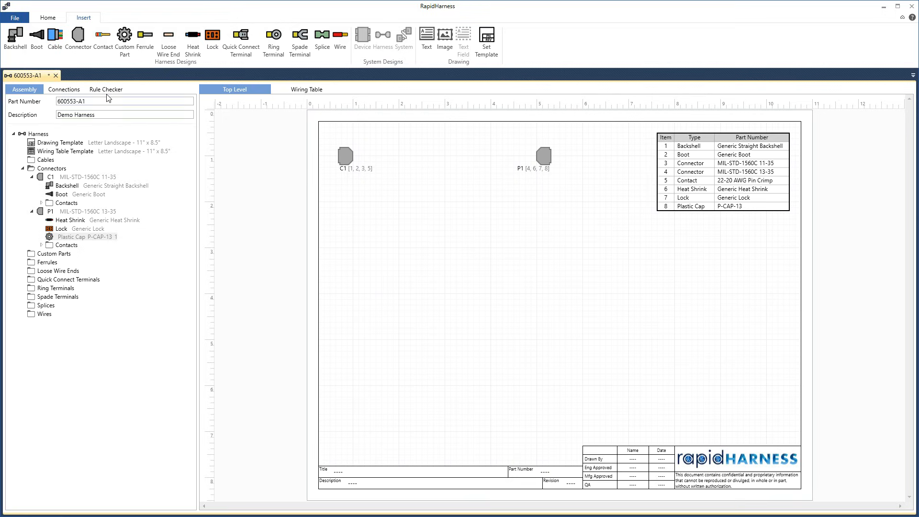
# Step: Start a new connection and set its origin to connector C1, cavity 1
pyautogui.click(71, 91)
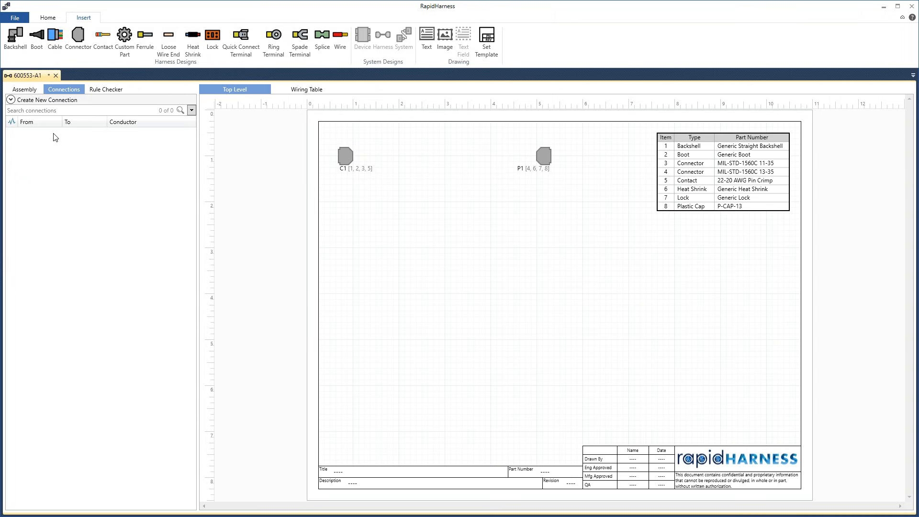
pyautogui.click(48, 103)
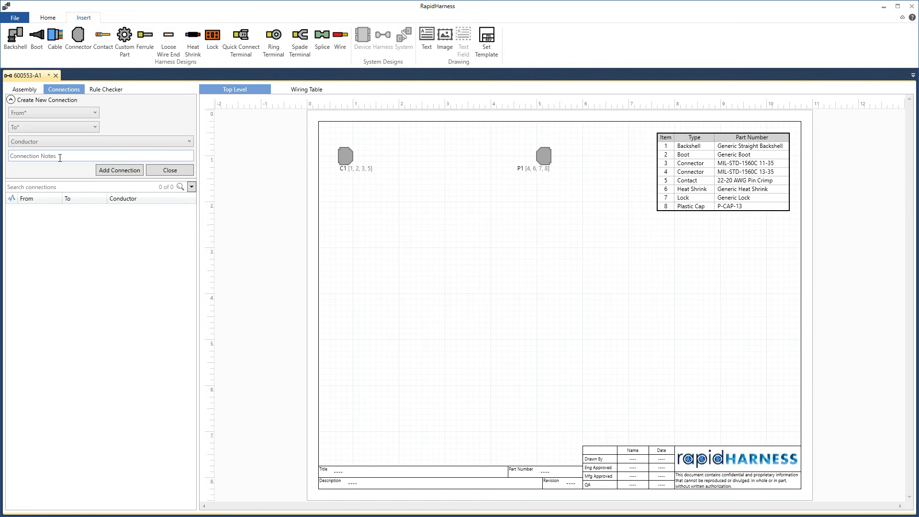
pyautogui.click(107, 171)
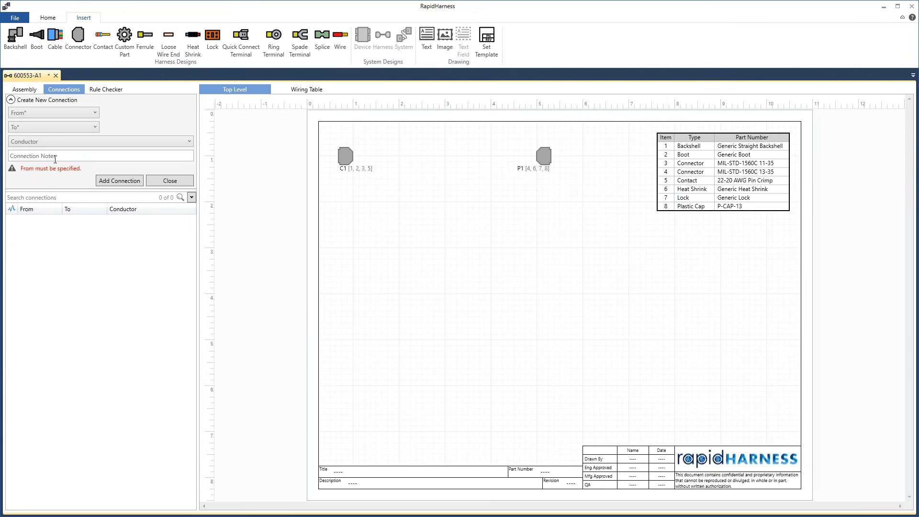
pyautogui.click(45, 115)
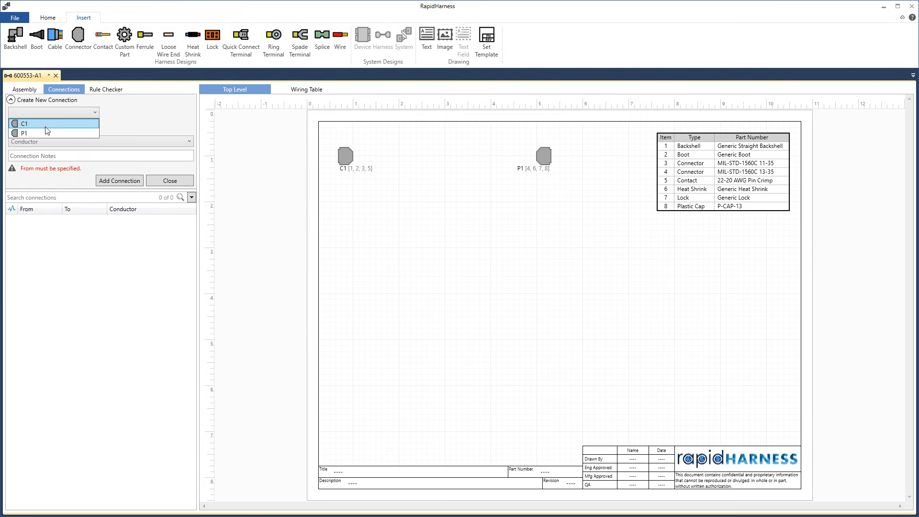
pyautogui.click(46, 127)
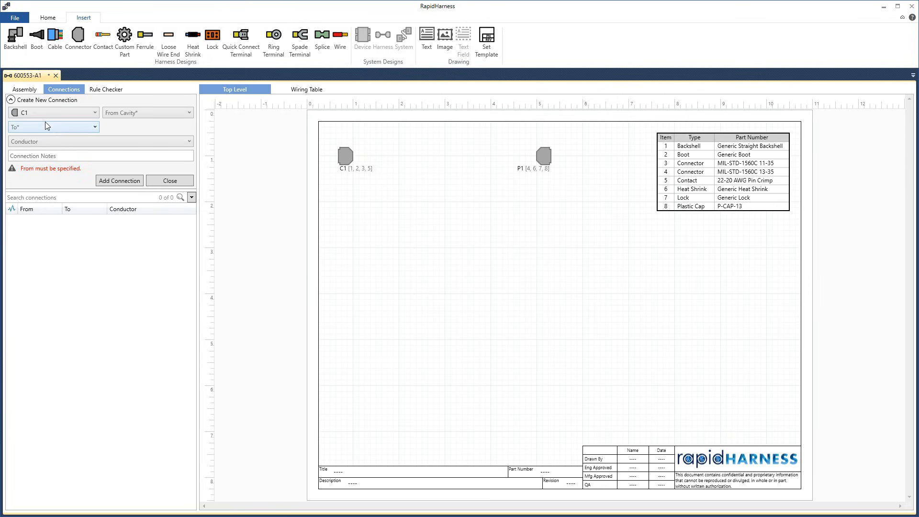
pyautogui.click(127, 118)
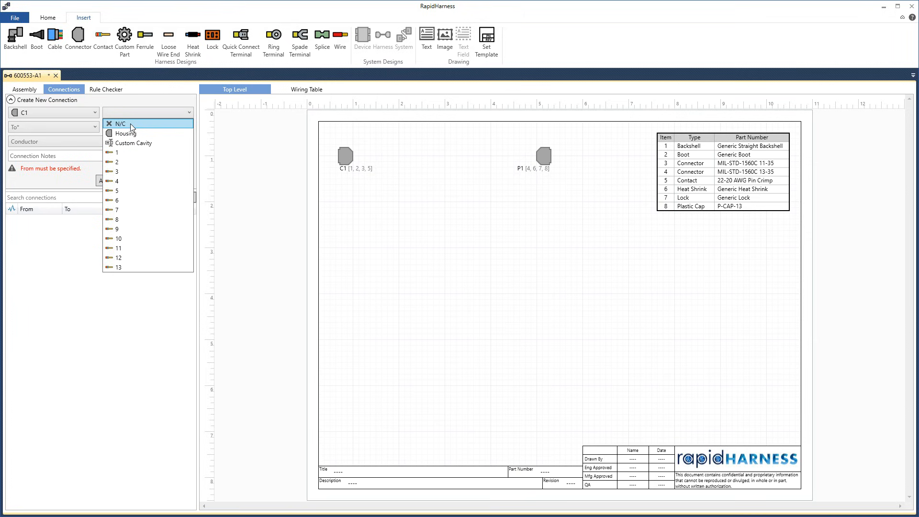
pyautogui.click(154, 144)
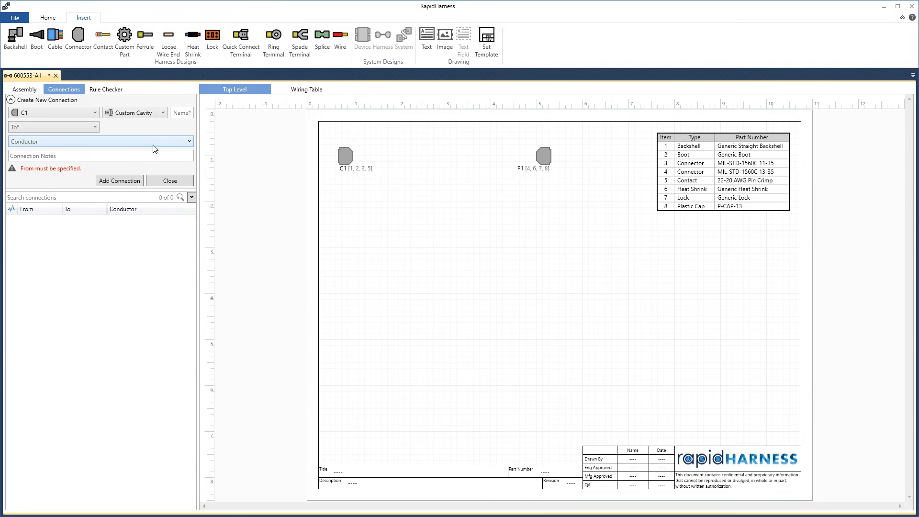
pyautogui.click(163, 113)
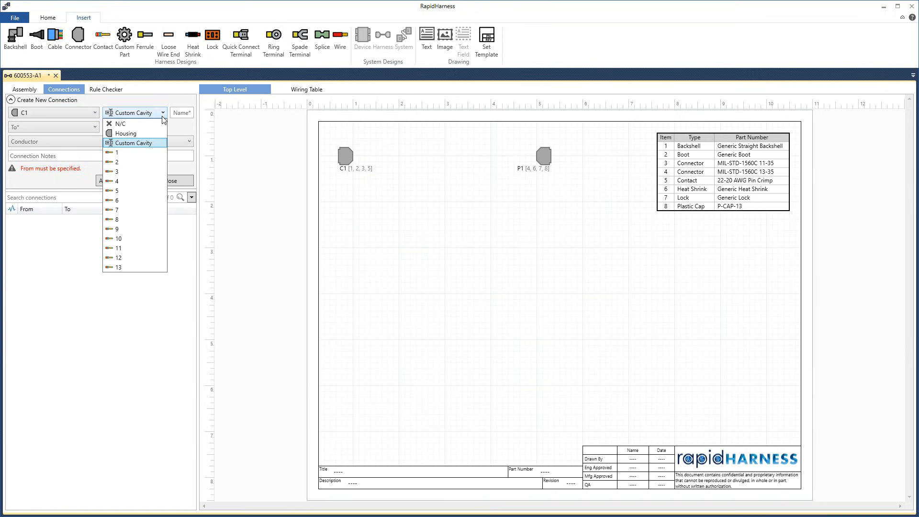
pyautogui.click(148, 153)
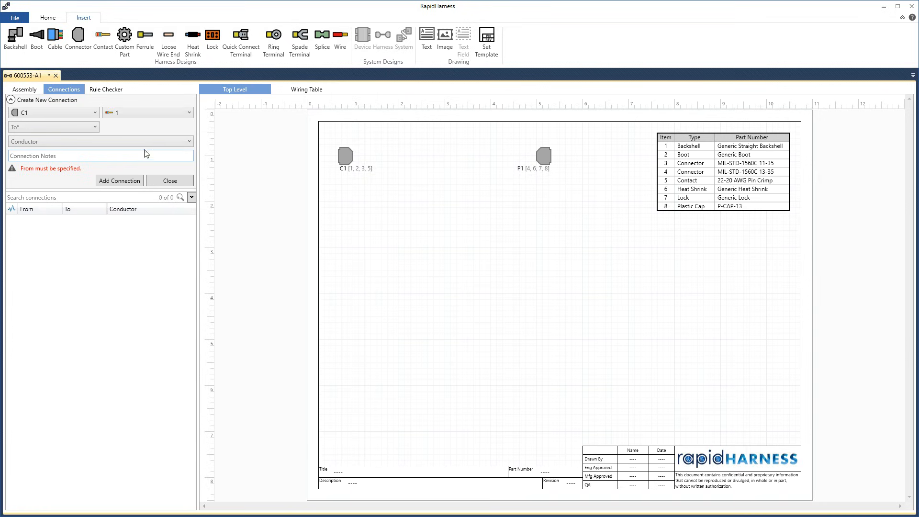
# Step: Set the connection's destination to connector P1, cavity 1, and add the connection
pyautogui.click(84, 128)
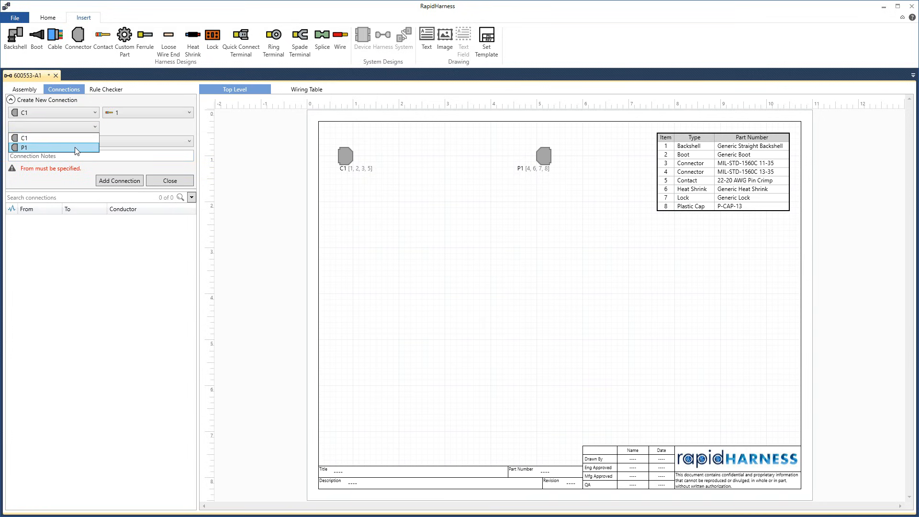
pyautogui.click(77, 148)
pyautogui.click(123, 127)
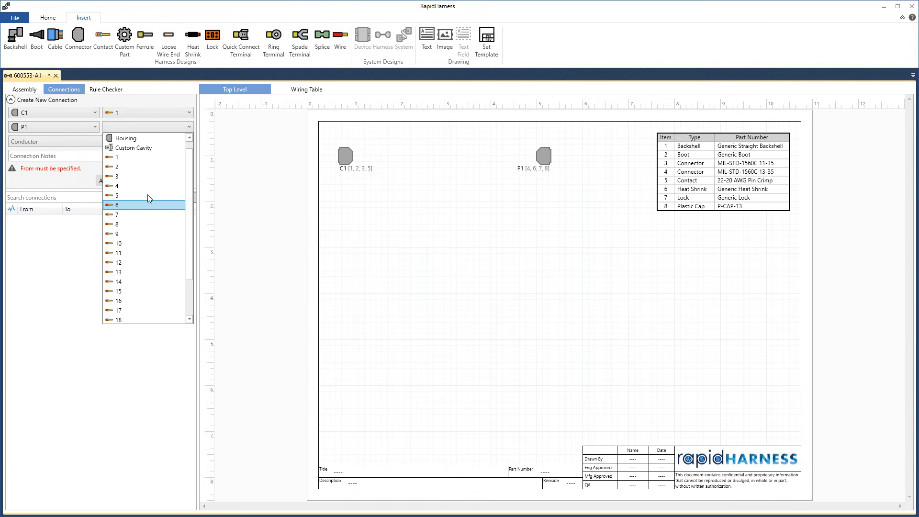
pyautogui.click(149, 158)
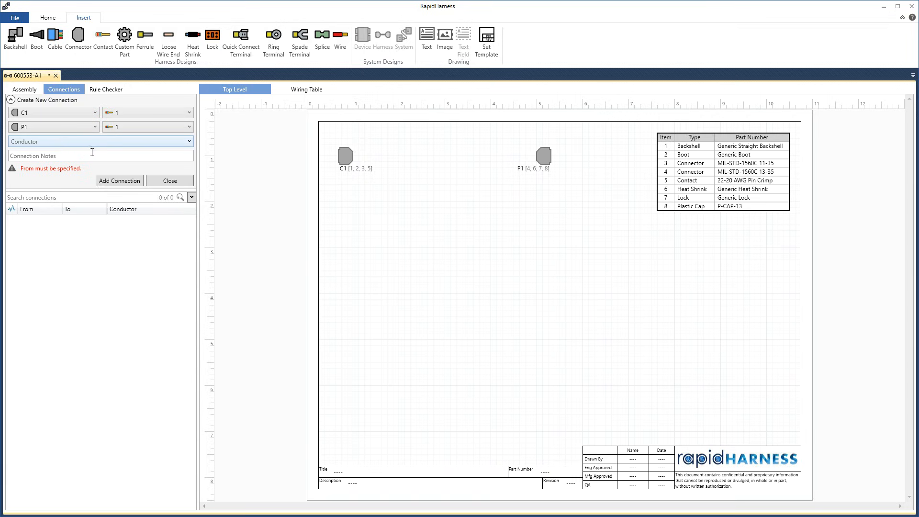
pyautogui.click(111, 181)
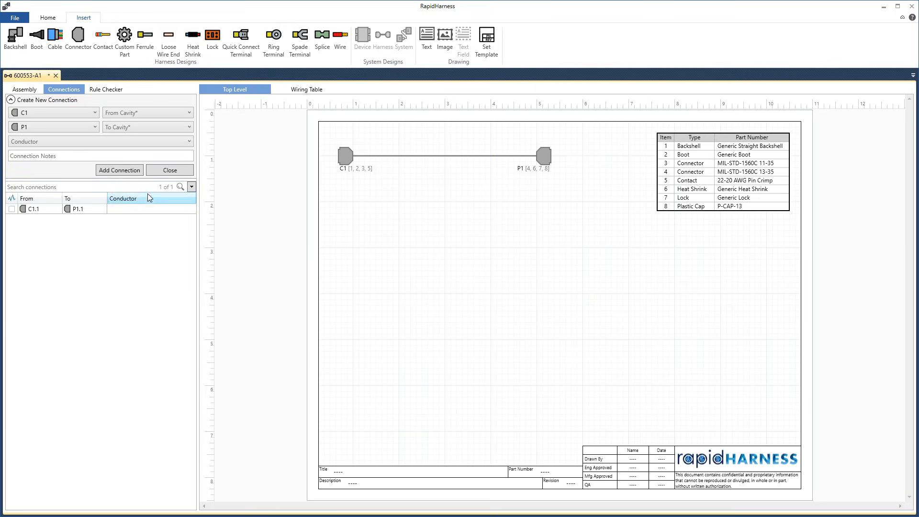
# Step: Highlight the C1.1 to P1.1 connection and check it in the wiring table
pyautogui.click(92, 210)
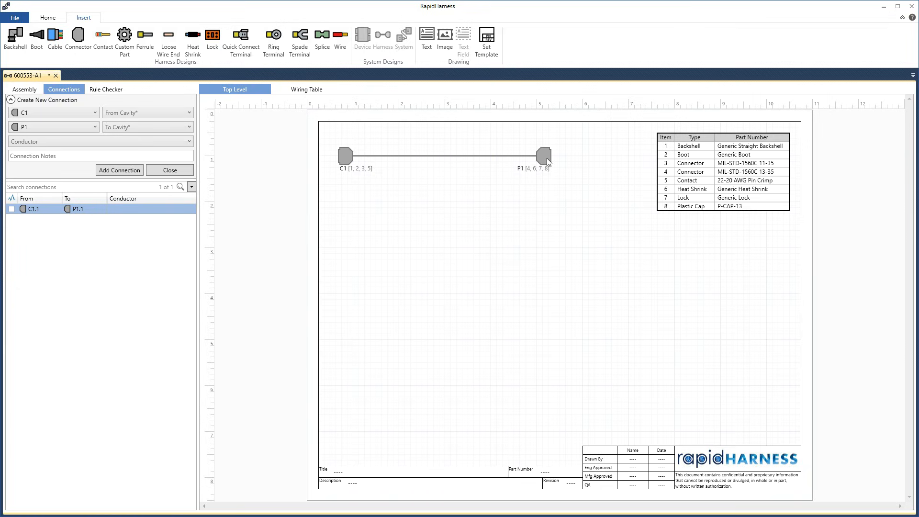
pyautogui.click(459, 156)
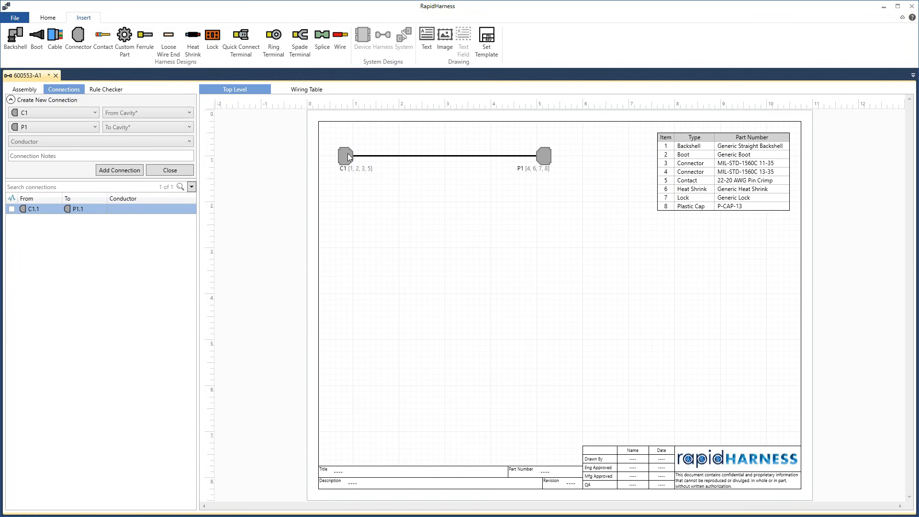
pyautogui.click(447, 173)
pyautogui.click(12, 209)
pyautogui.click(324, 91)
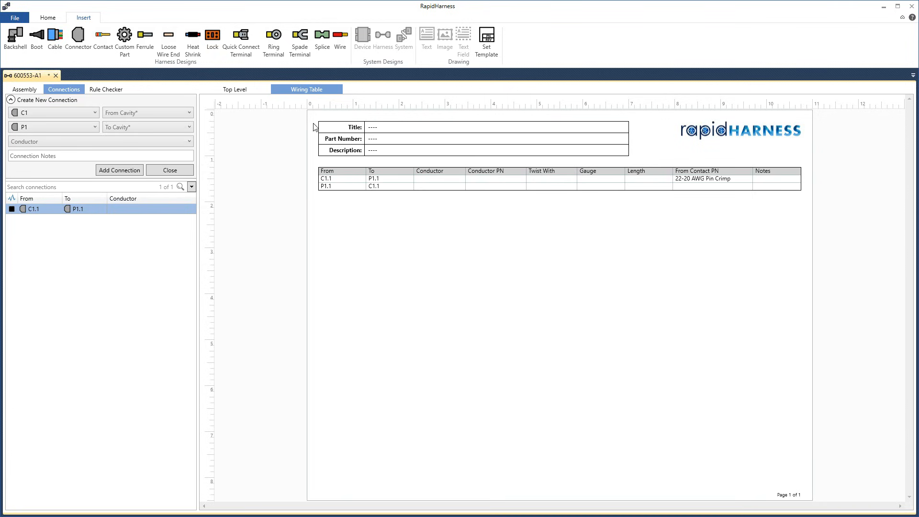
pyautogui.click(252, 93)
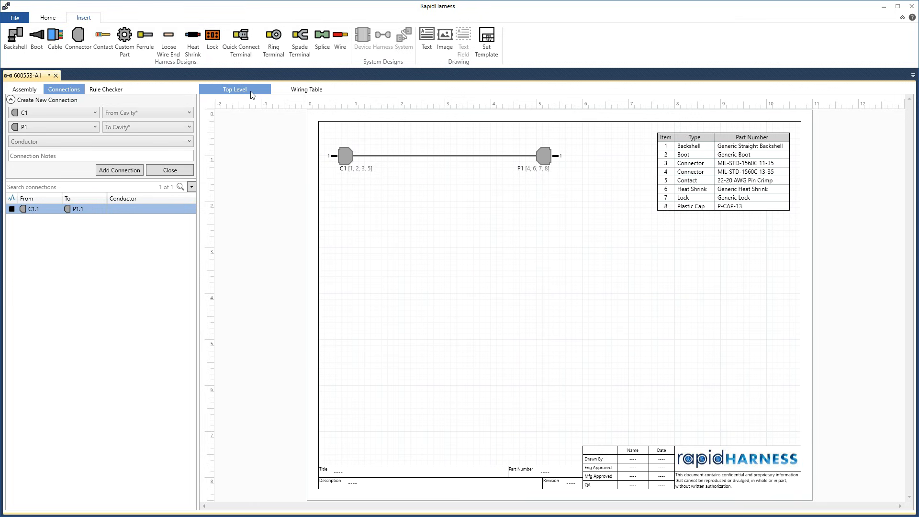
# Step: Add a connection from C1 cavity 2 to P1 cavity 2
pyautogui.click(117, 116)
pyautogui.click(127, 151)
pyautogui.click(123, 128)
pyautogui.click(122, 158)
pyautogui.click(120, 170)
# Step: Add a connection from C1 cavity 3 to P1 cavity 3
pyautogui.click(123, 115)
pyautogui.click(122, 153)
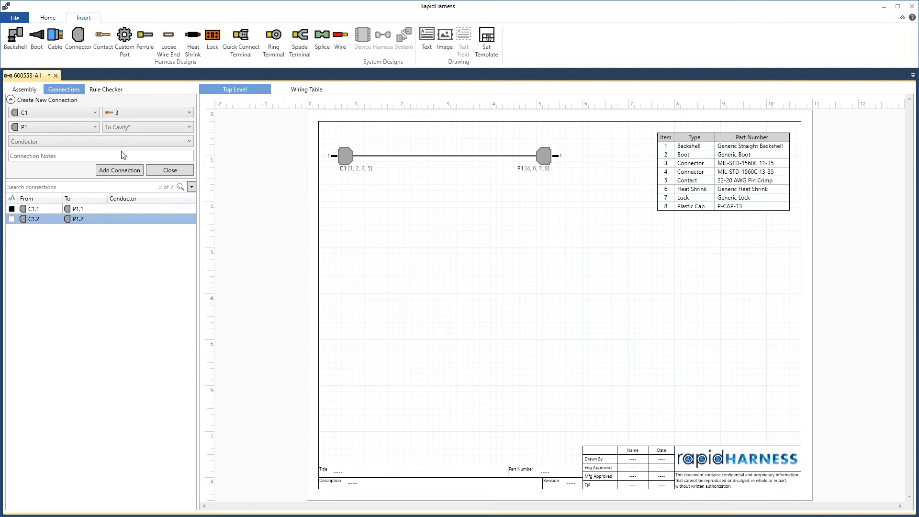
pyautogui.click(119, 128)
pyautogui.click(120, 157)
pyautogui.click(122, 171)
# Step: Add a connection from C1 cavity 4 to P1 cavity 9
pyautogui.click(133, 114)
pyautogui.click(125, 152)
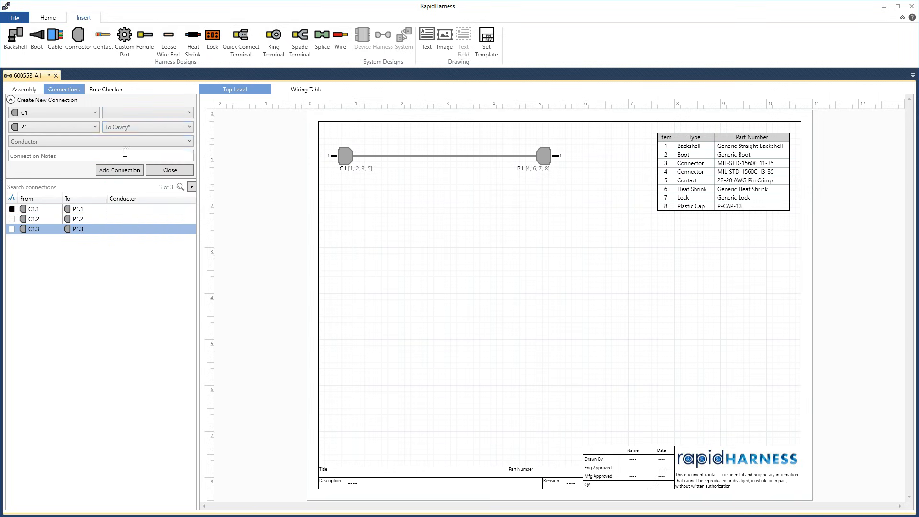
pyautogui.click(125, 128)
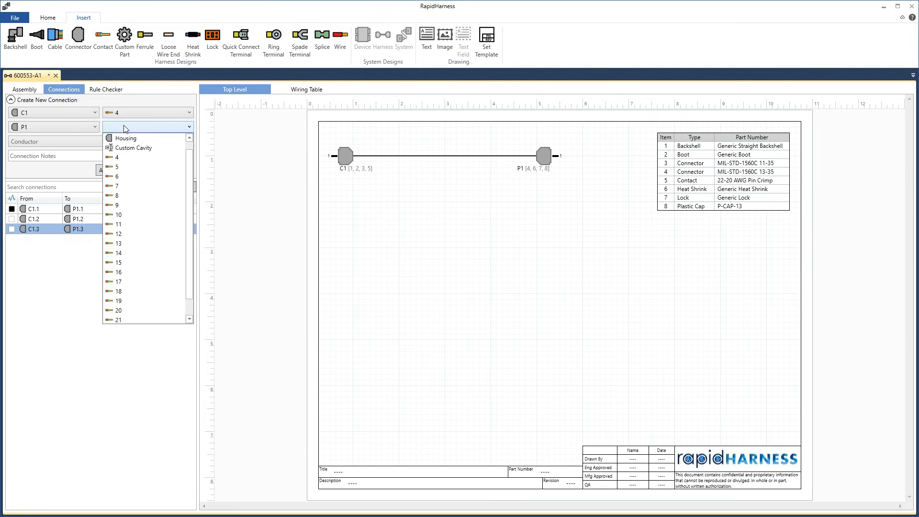
pyautogui.click(136, 205)
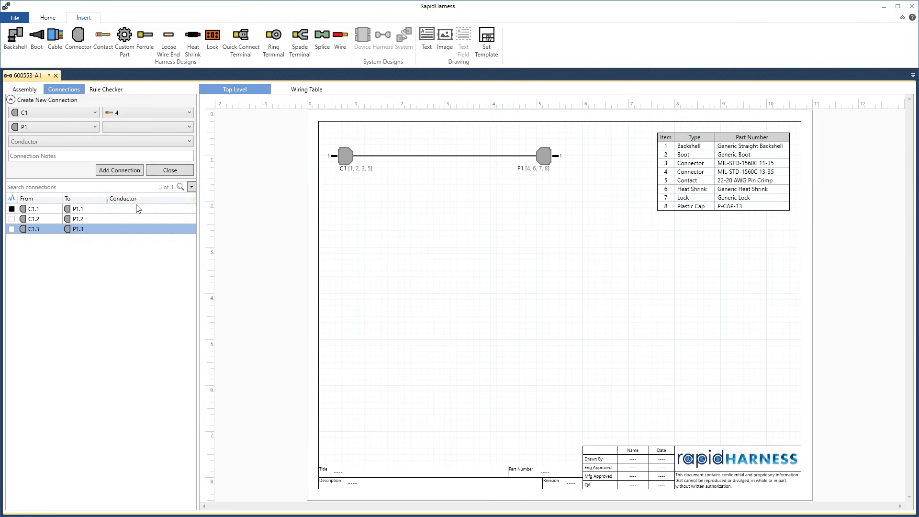
pyautogui.click(130, 172)
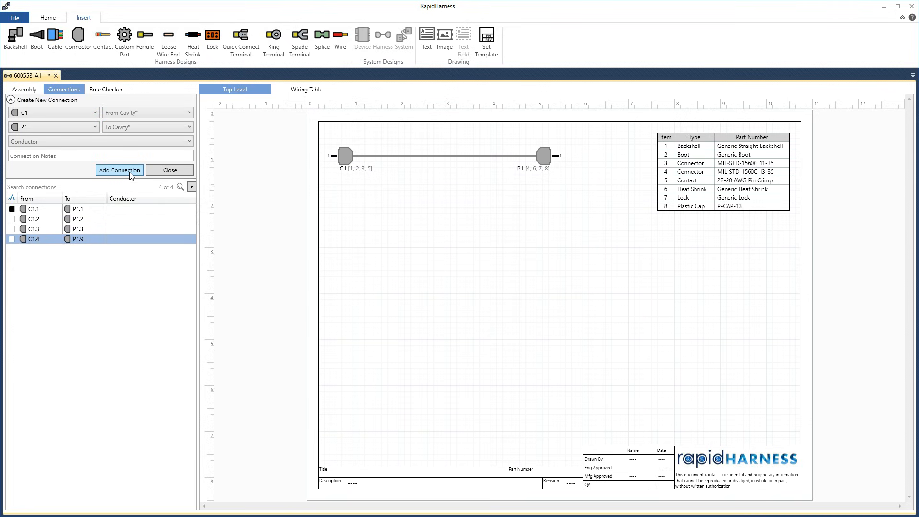
# Step: Highlight the connections starting at C1.2, C1.3 and C1.4 on the drawing
pyautogui.click(12, 219)
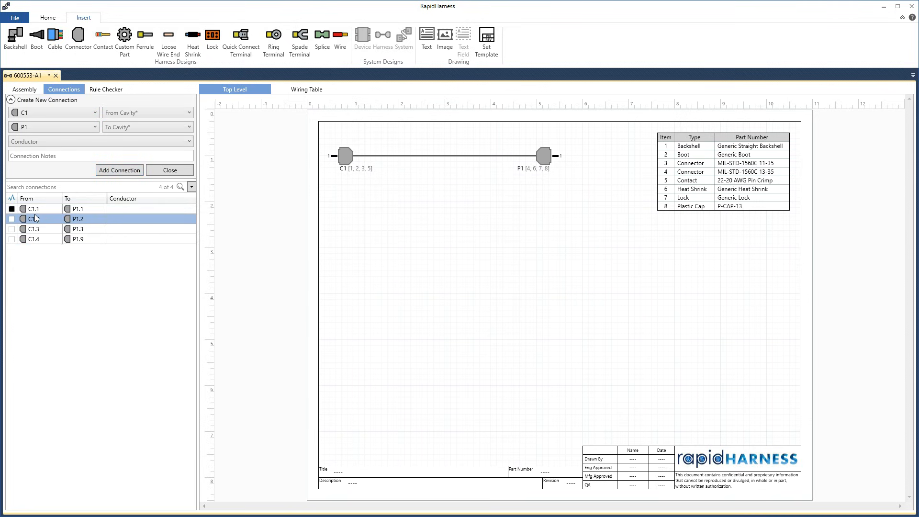
pyautogui.click(12, 228)
pyautogui.click(12, 238)
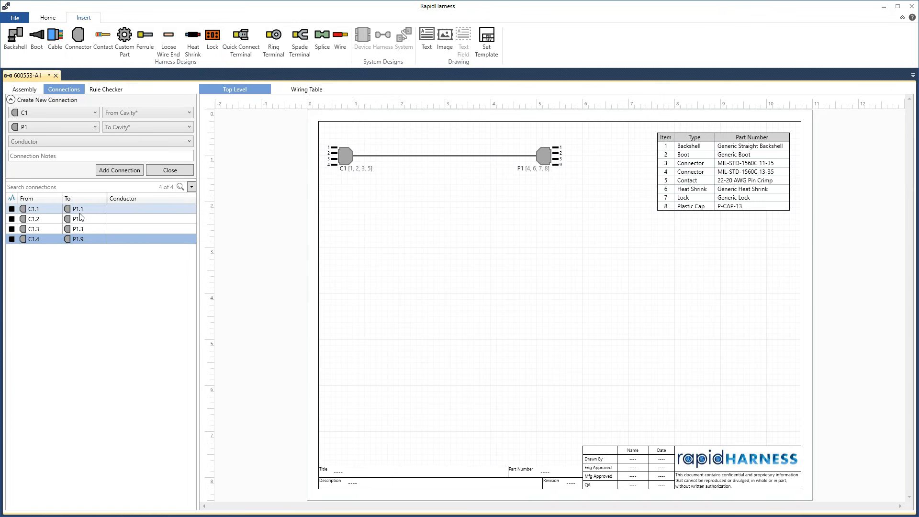
# Step: Unhighlight all four connections between C1 and P1 at once
pyautogui.moveTo(53, 215); pyautogui.dragTo(51, 236)
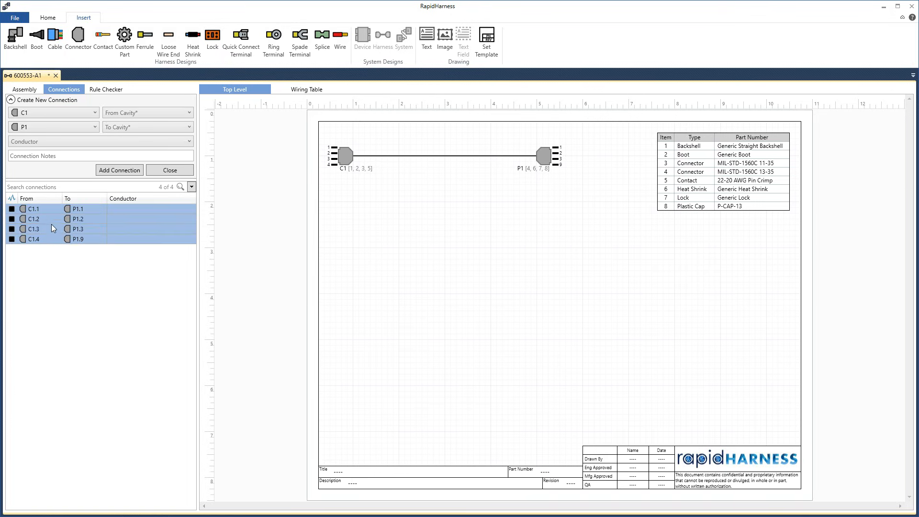
pyautogui.rightClick(50, 223)
pyautogui.click(80, 252)
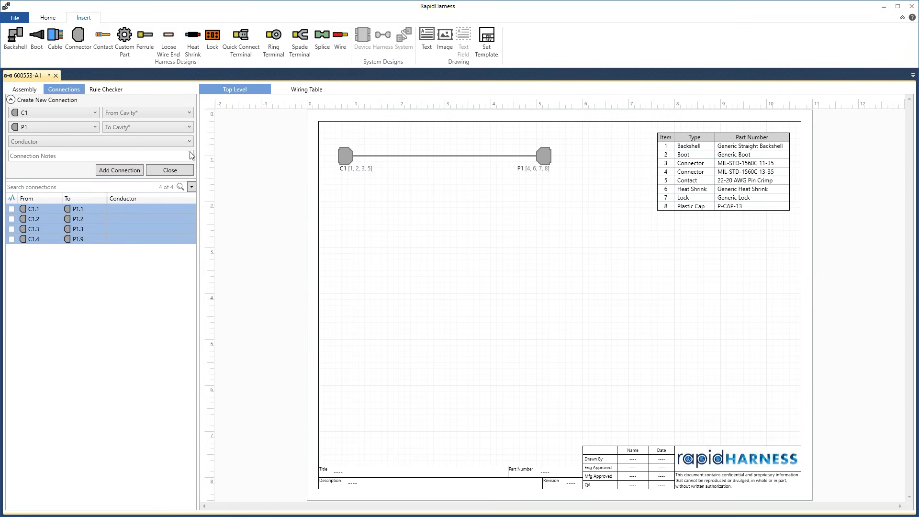
# Step: Check the connections in the wiring table and highlight all four on the top-level drawing
pyautogui.click(295, 91)
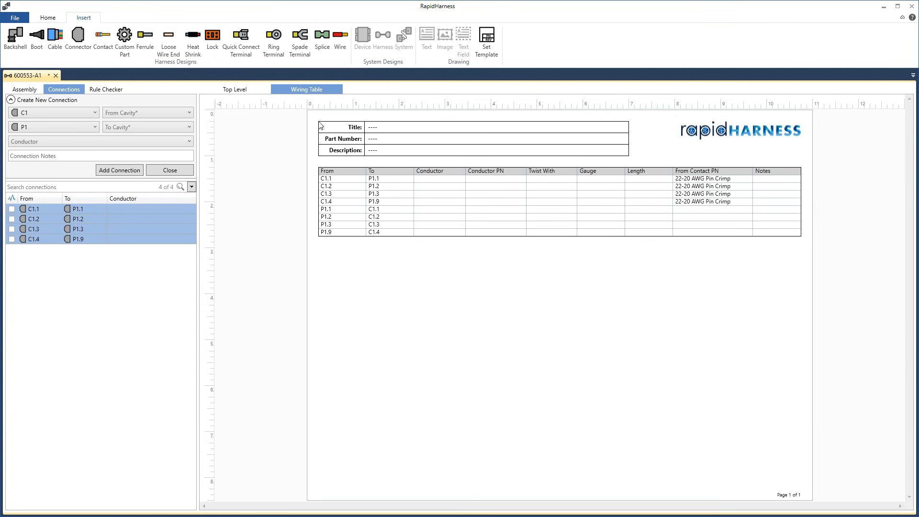
pyautogui.click(247, 88)
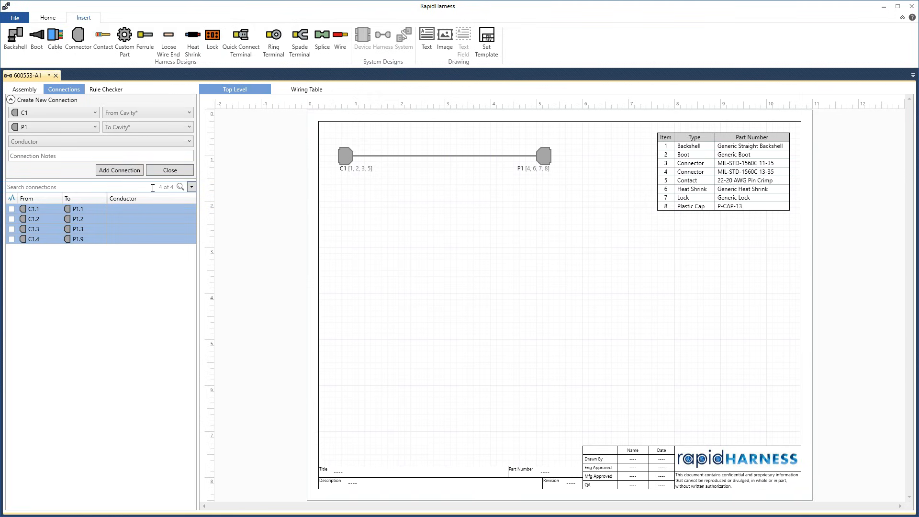
pyautogui.click(56, 213)
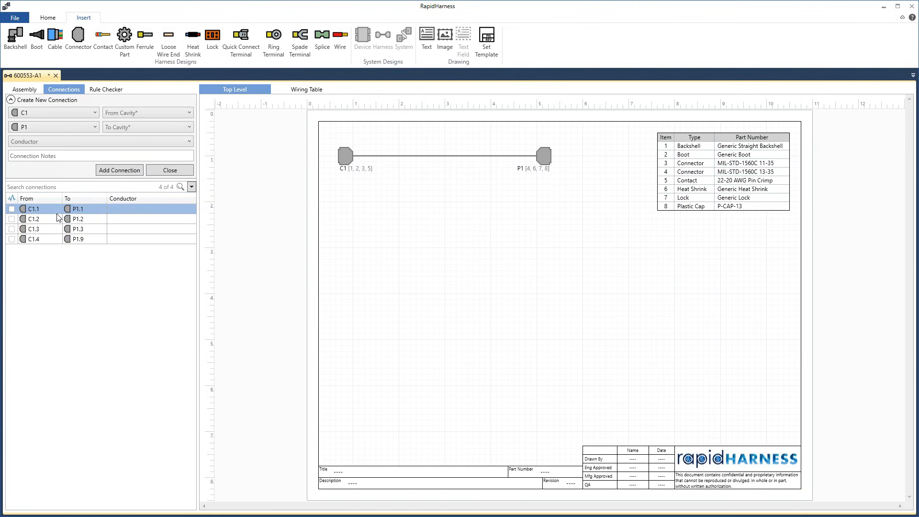
pyautogui.moveTo(52, 243); pyautogui.dragTo(34, 209)
# Step: Edit the C1.4 to P1.9 connection so it ends at P1 cavity 4, and save the change
pyautogui.click(52, 242)
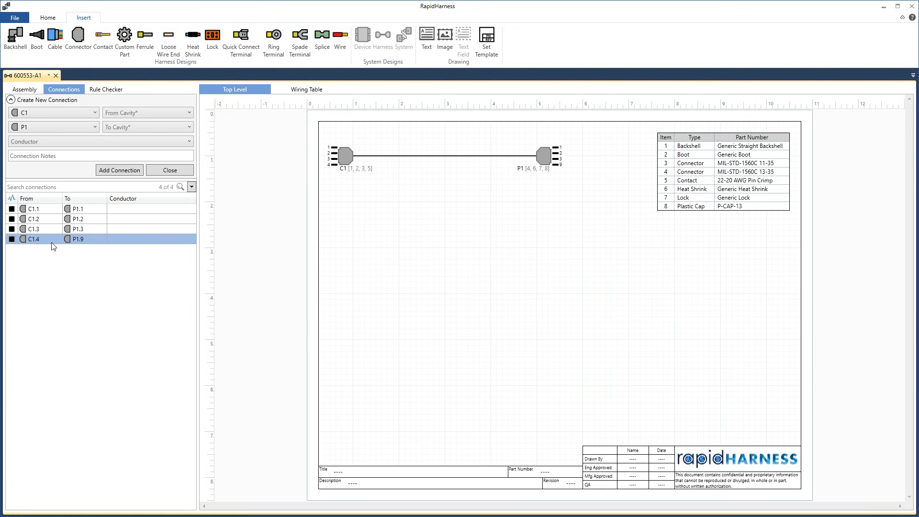
pyautogui.rightClick(53, 243)
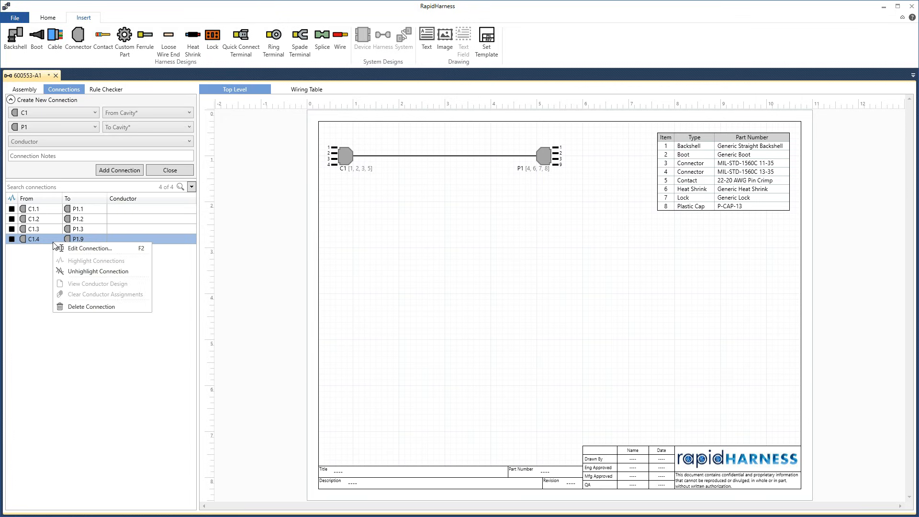
pyautogui.click(109, 250)
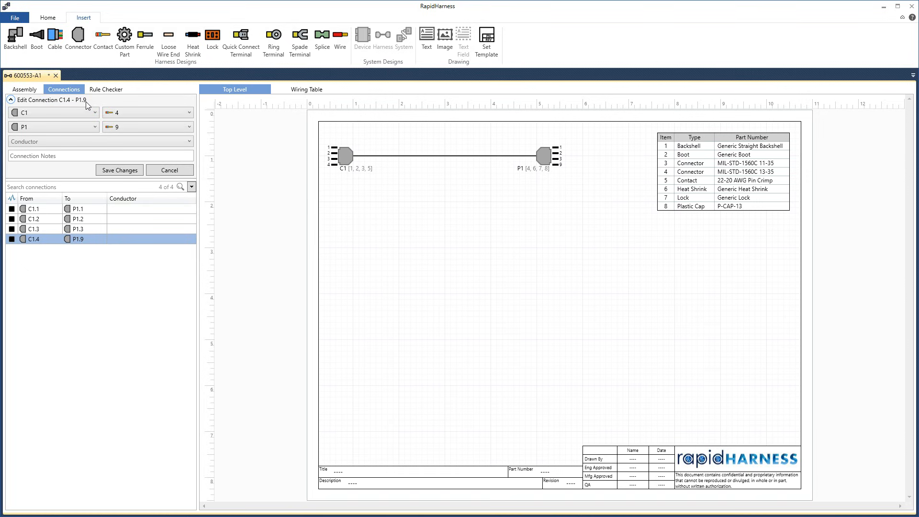
pyautogui.click(120, 128)
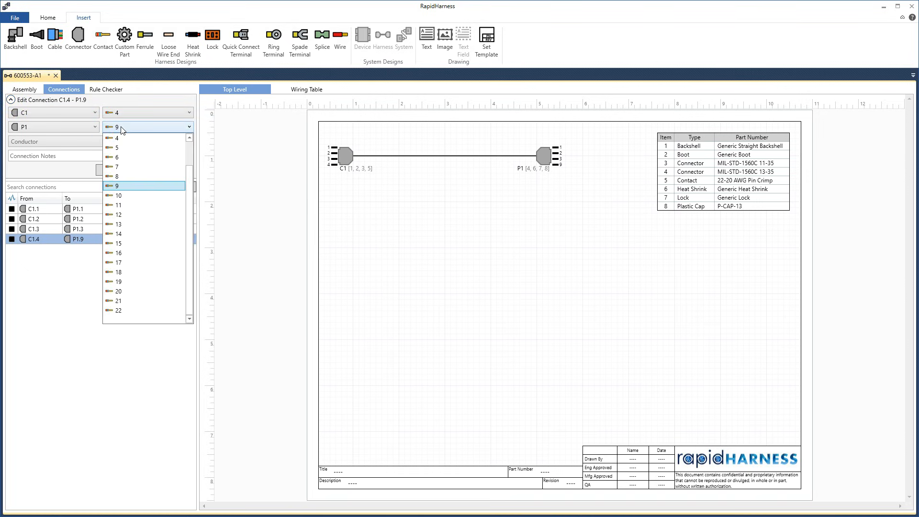
pyautogui.click(129, 138)
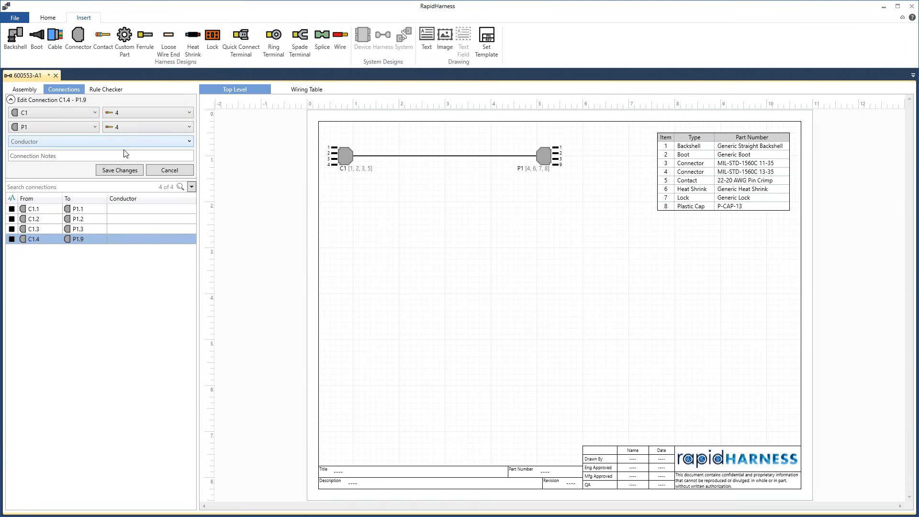
pyautogui.click(122, 170)
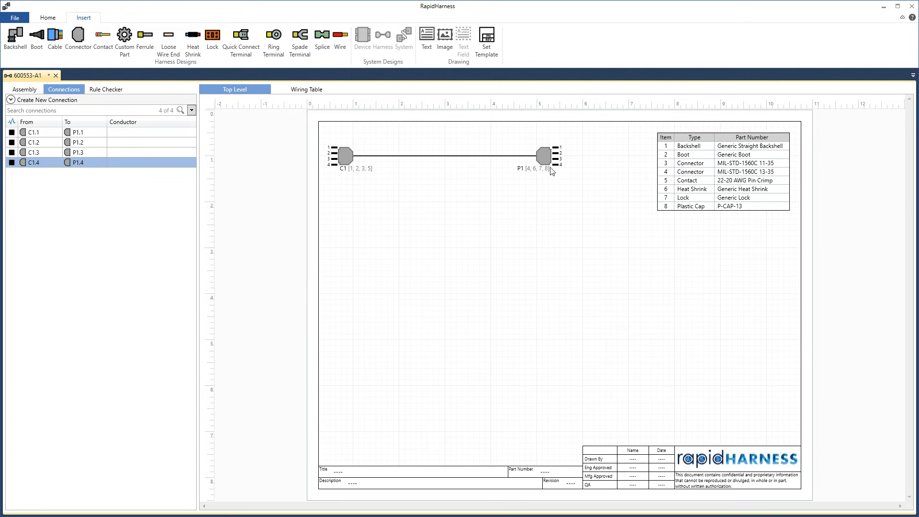
# Step: Check the C1 and P1 connections in the wiring table and return to the top-level drawing
pyautogui.click(310, 91)
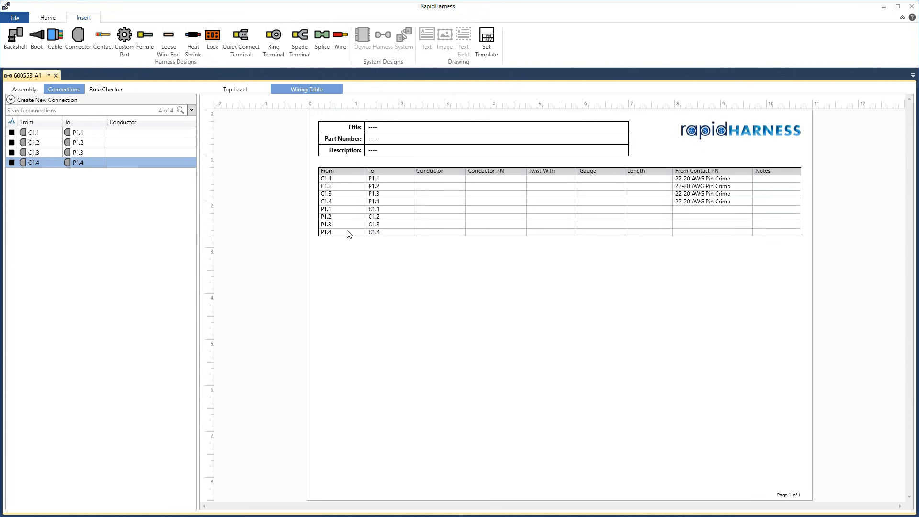
pyautogui.click(235, 90)
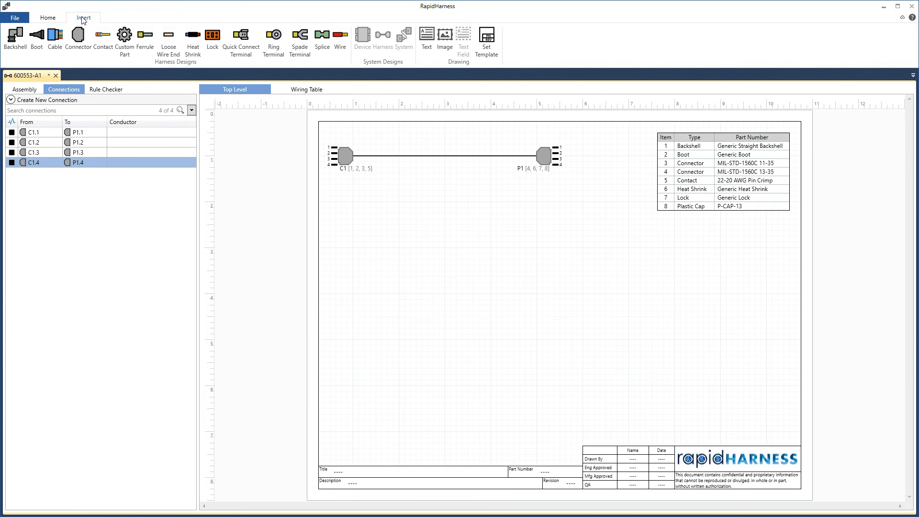
# Step: Search the connector designs for dt04-3, add one DT04-3P connector to the harness and view it in the assembly tree
pyautogui.click(80, 43)
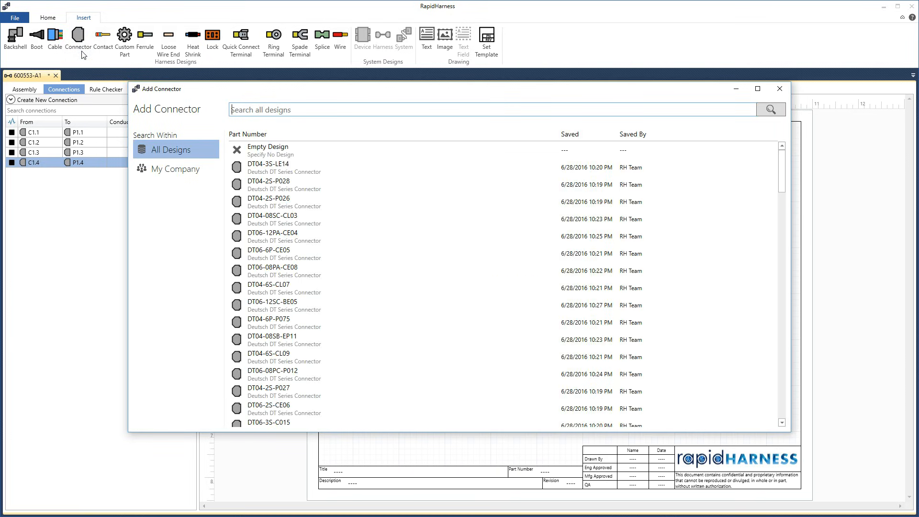
pyautogui.write('dt04-3')
pyautogui.press('Return')
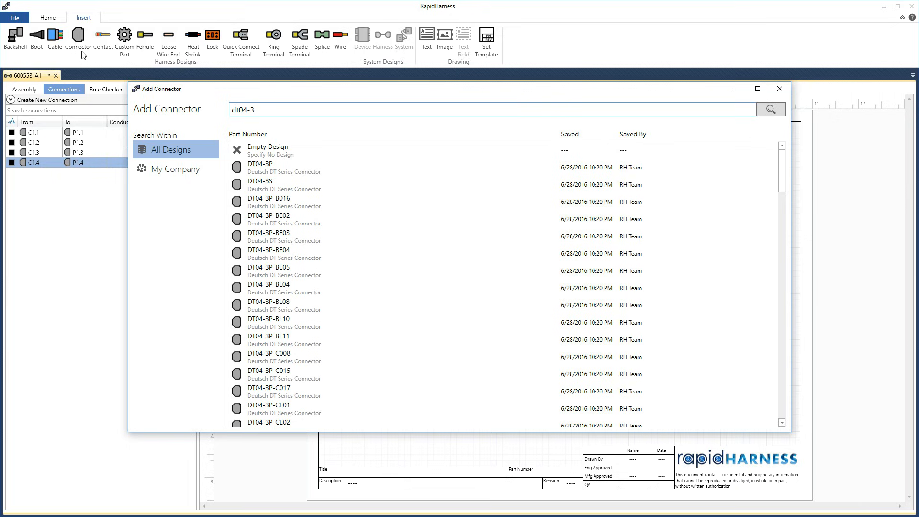
pyautogui.click(282, 169)
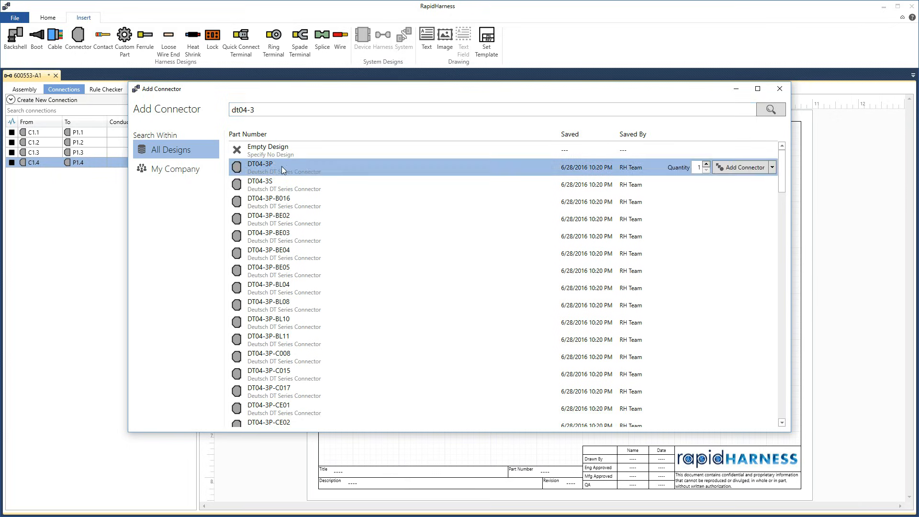
pyautogui.click(754, 170)
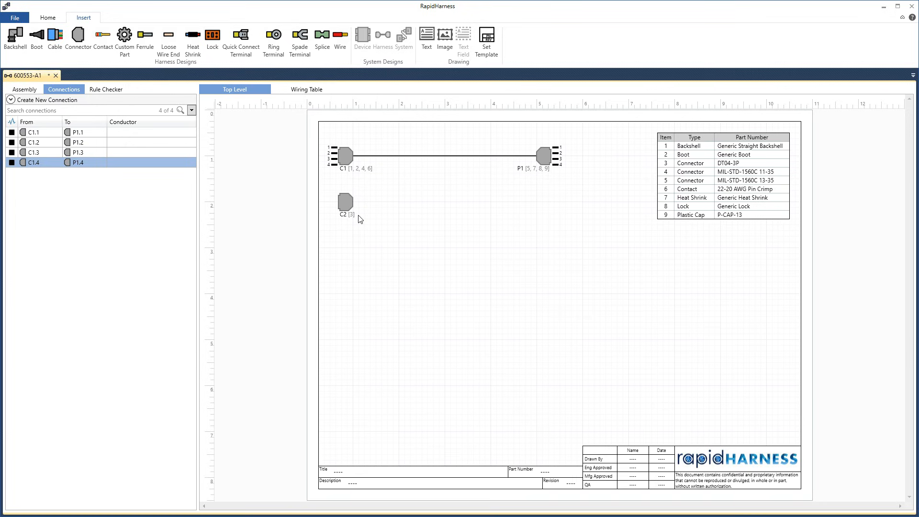
pyautogui.click(26, 89)
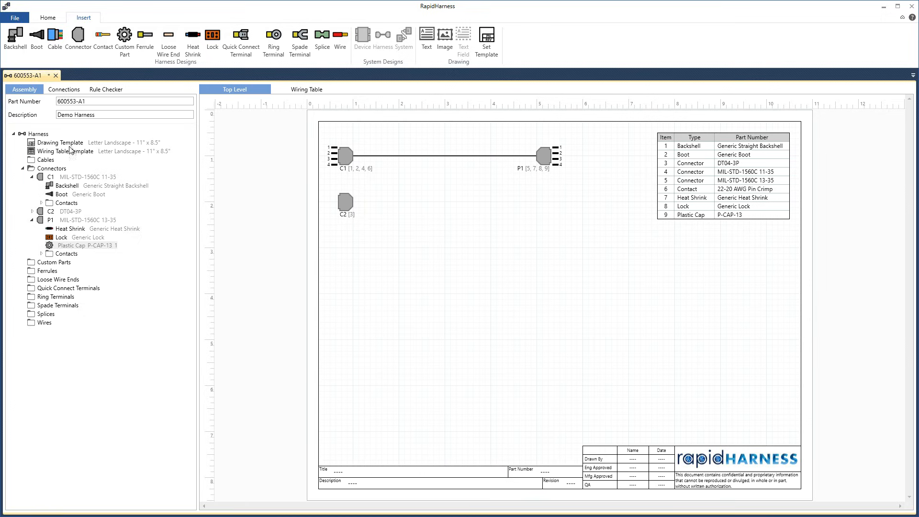
# Step: Create a new connection from C1 cavity 5 to C2 cavity 1
pyautogui.click(69, 91)
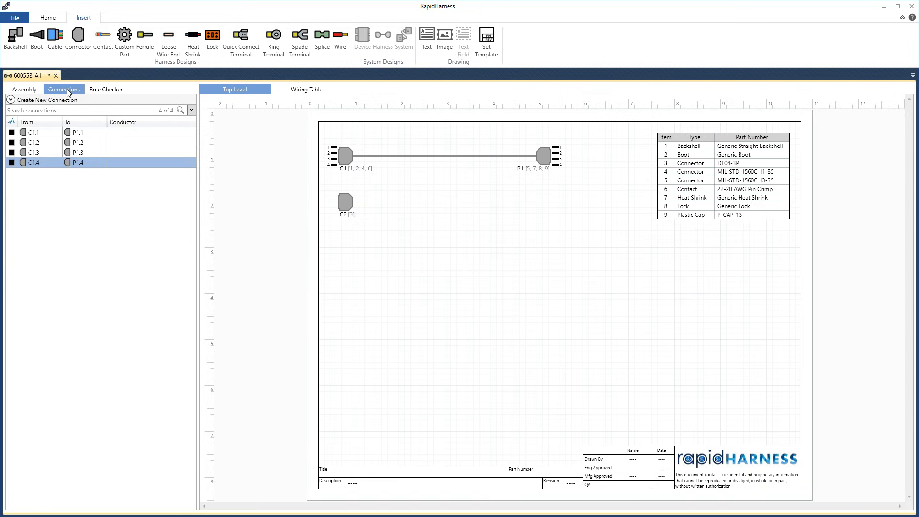
pyautogui.click(54, 100)
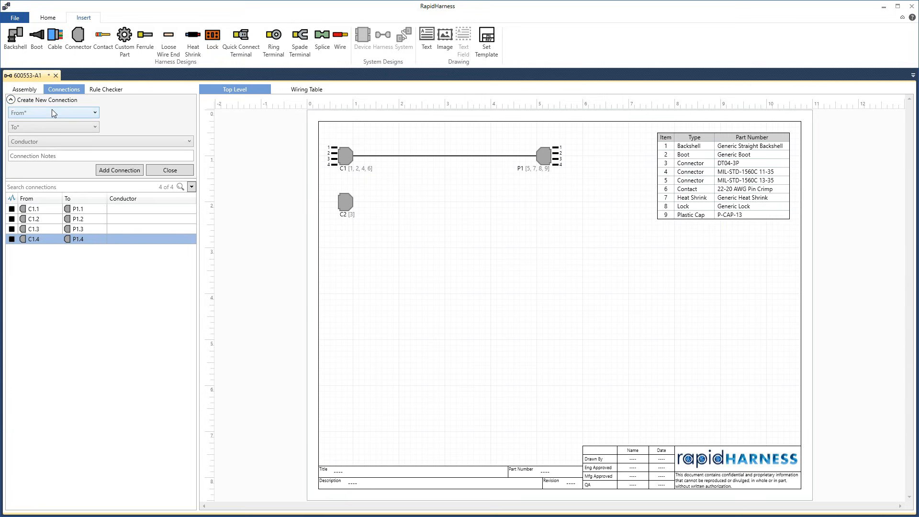
pyautogui.click(52, 110)
pyautogui.click(50, 123)
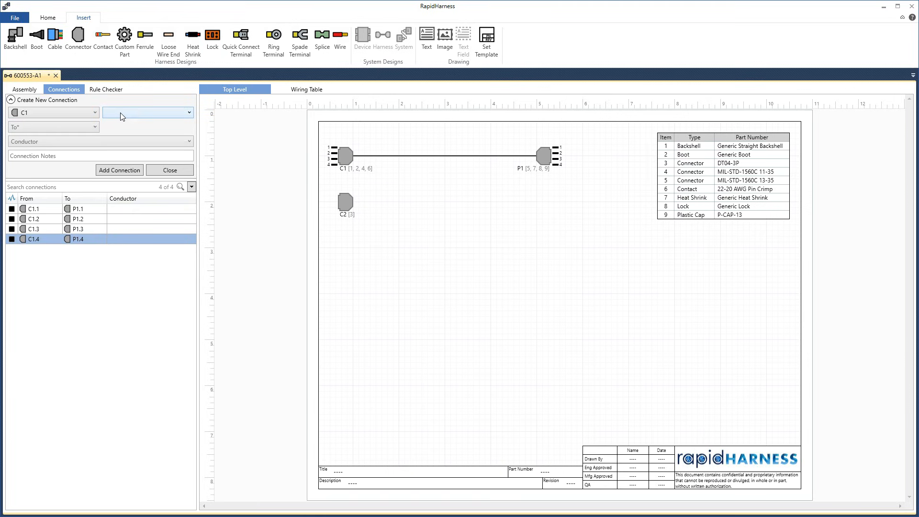
pyautogui.click(119, 113)
pyautogui.click(117, 153)
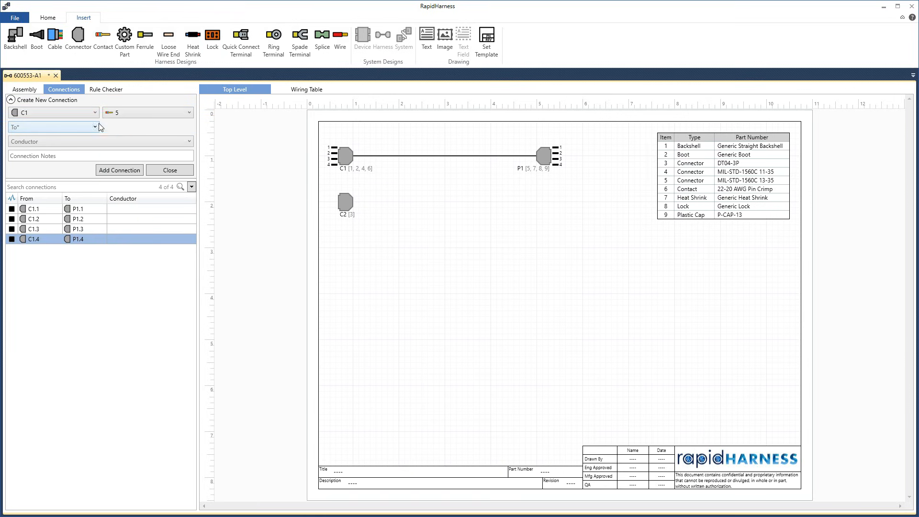
pyautogui.click(74, 124)
pyautogui.click(64, 146)
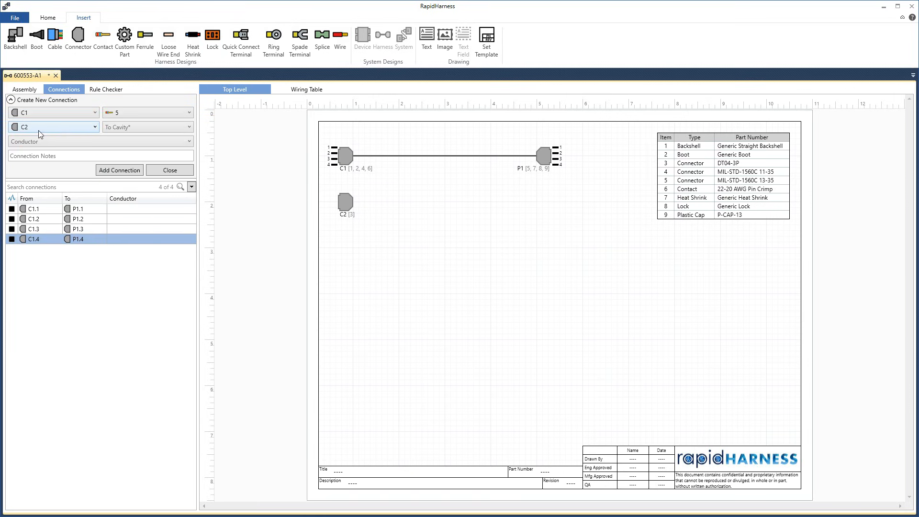
pyautogui.click(110, 130)
pyautogui.click(122, 165)
pyautogui.click(119, 170)
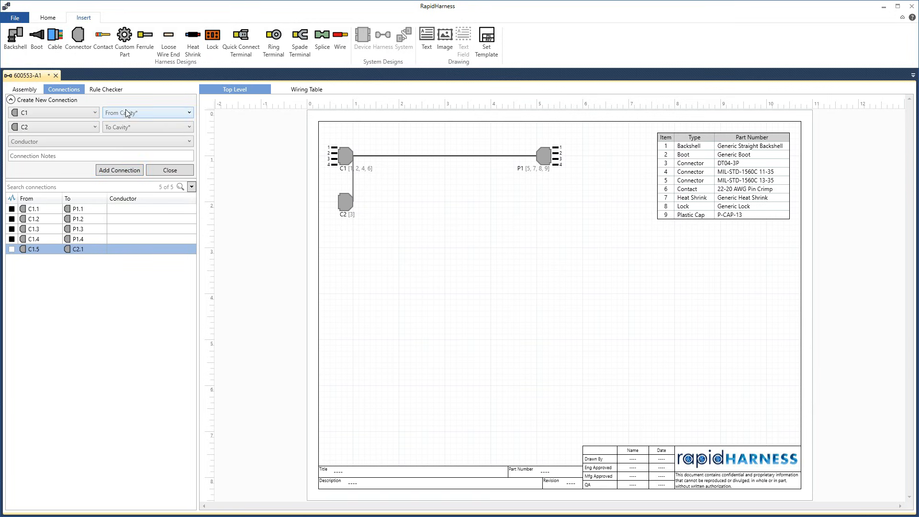
# Step: Add a connection from C1 cavity 6 to C2 cavity 2
pyautogui.click(127, 112)
pyautogui.click(120, 152)
pyautogui.click(120, 128)
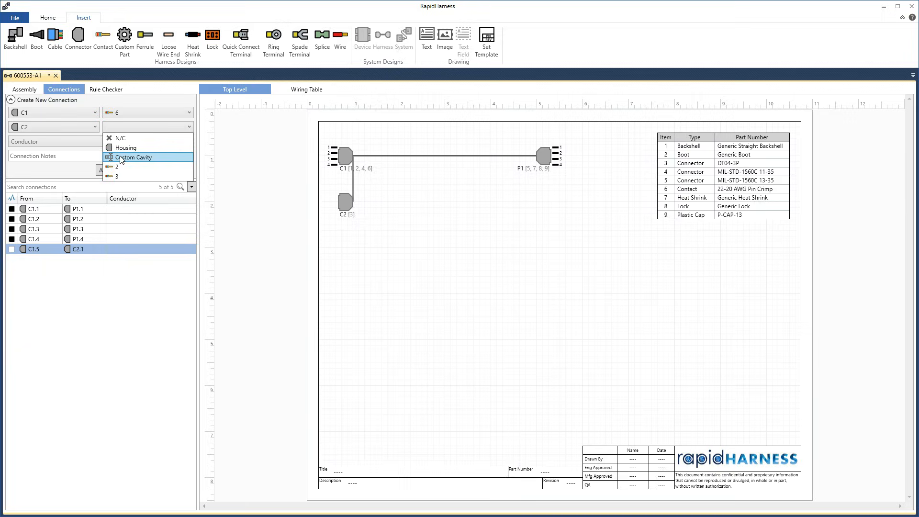
pyautogui.click(117, 166)
pyautogui.click(120, 169)
# Step: Add a connection from C1 cavity 7 to C2 cavity 3
pyautogui.click(123, 113)
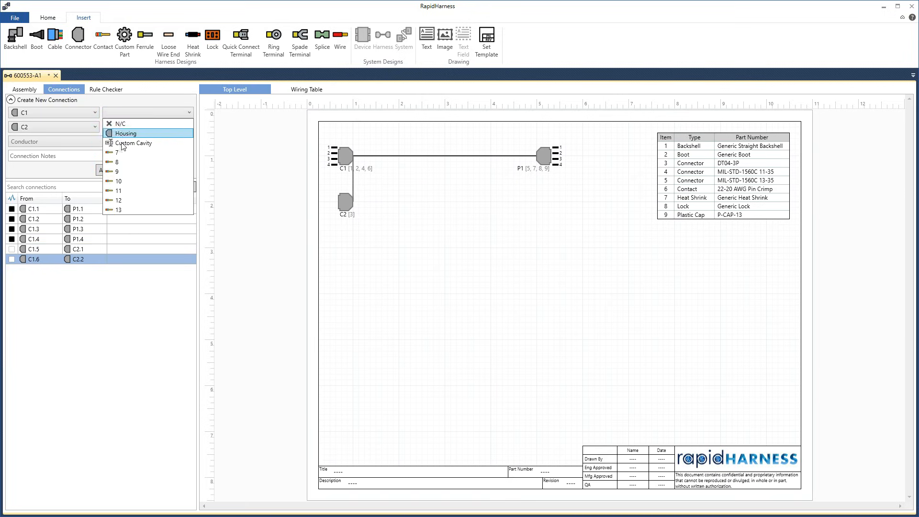
pyautogui.click(117, 152)
pyautogui.click(119, 127)
pyautogui.click(118, 166)
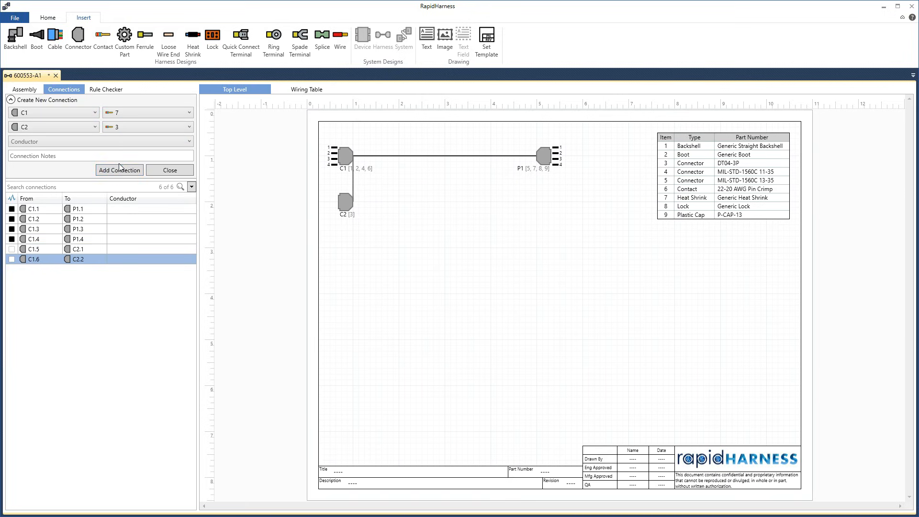
pyautogui.click(123, 171)
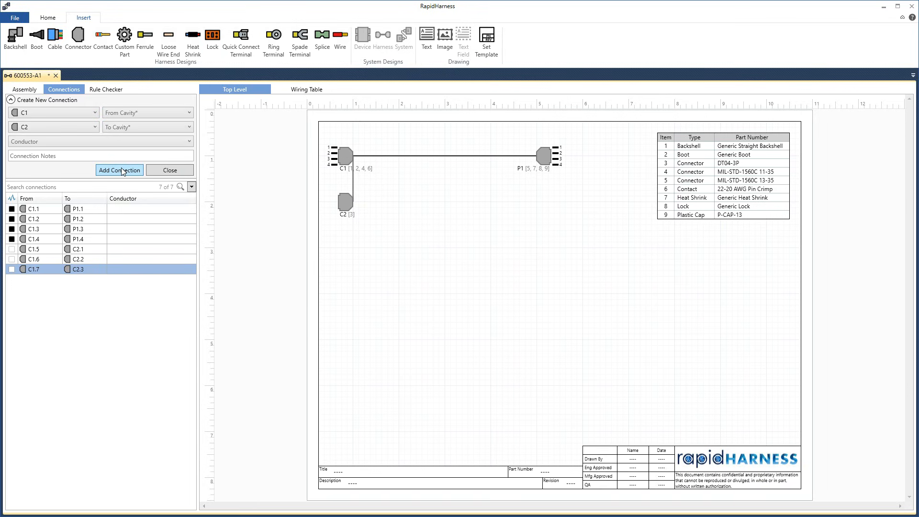
# Step: Unhighlight the four connections between C1 and P1 together
pyautogui.click(56, 211)
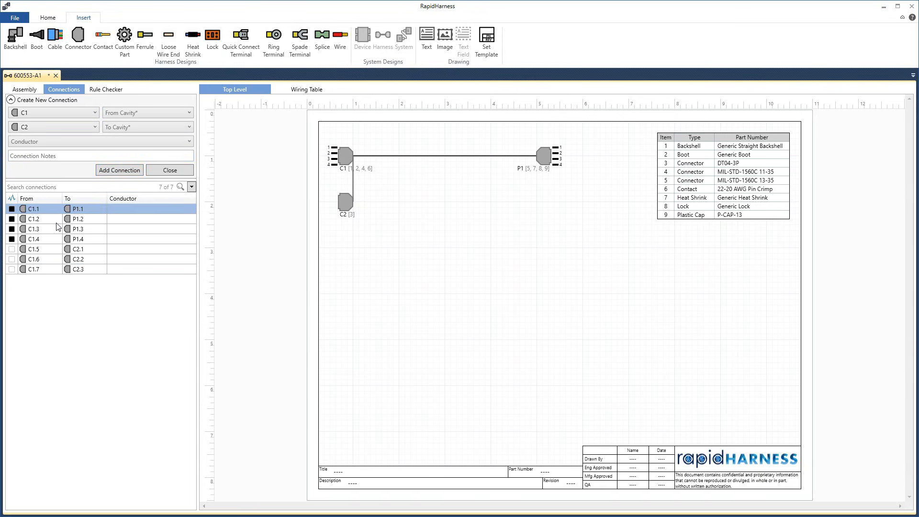
pyautogui.keyDown('shift'); pyautogui.click(50, 238); pyautogui.keyUp('shift')
# Step: Highlight the connections between C1 and C2 on the drawing and unhighlight them again
pyautogui.click(12, 249)
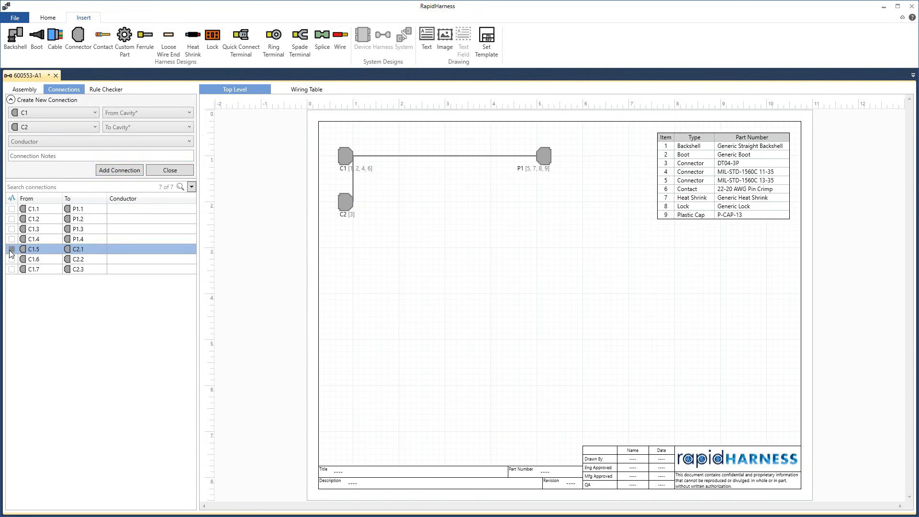
pyautogui.click(12, 259)
pyautogui.click(12, 269)
pyautogui.click(12, 269)
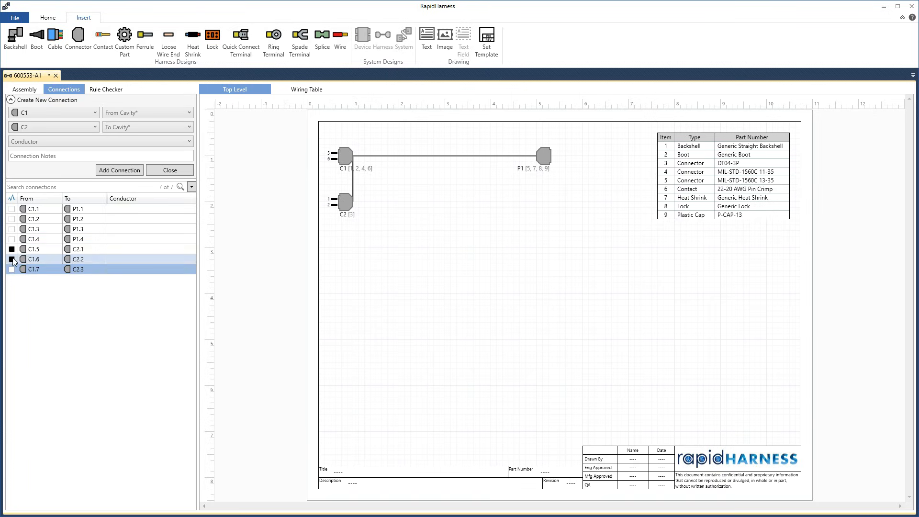
pyautogui.click(12, 259)
pyautogui.click(12, 249)
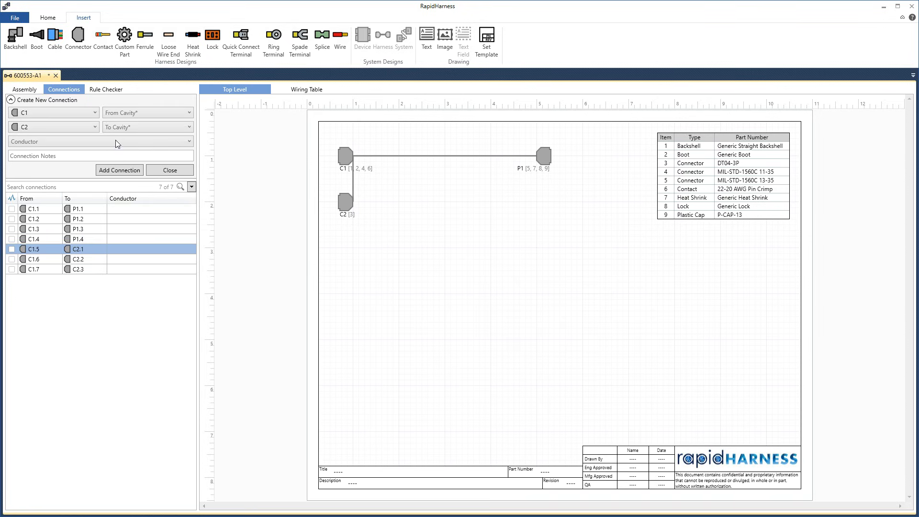
# Step: Add a connection from the C1 housing to C2 with the destination cavity set to N/C
pyautogui.click(129, 114)
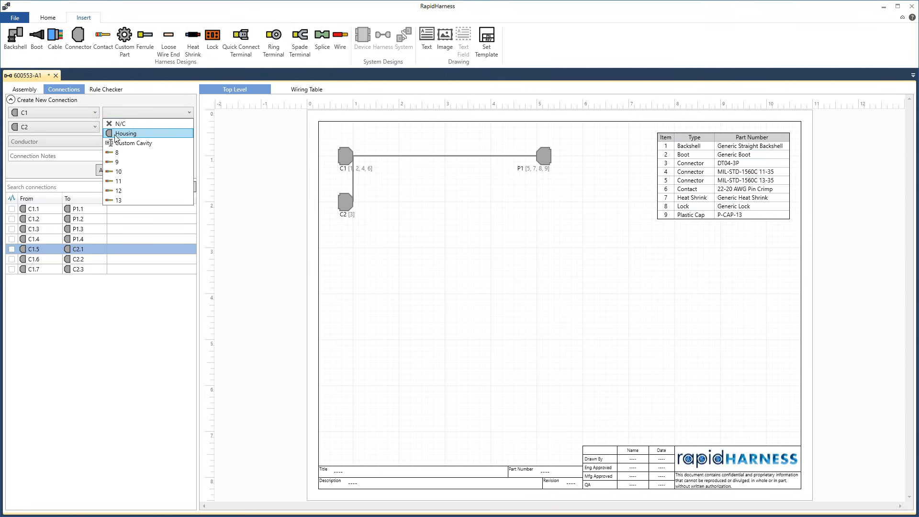
pyautogui.click(141, 135)
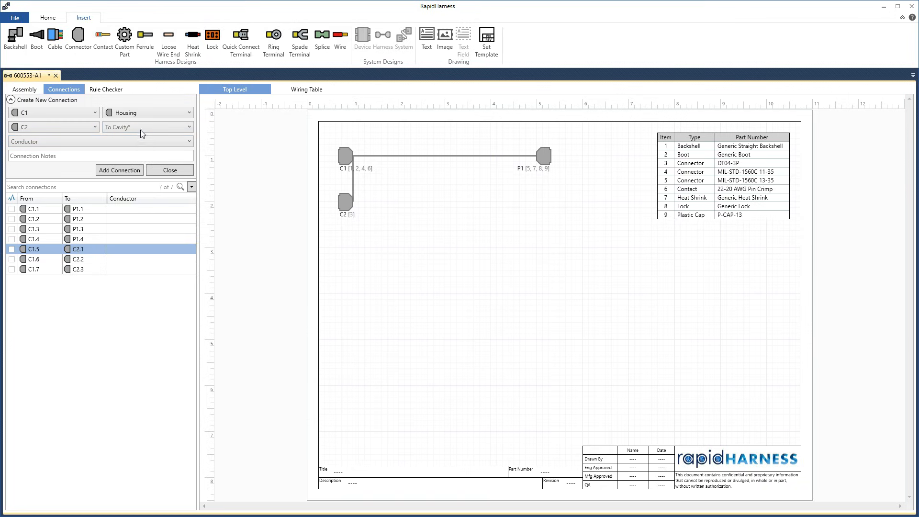
pyautogui.click(140, 128)
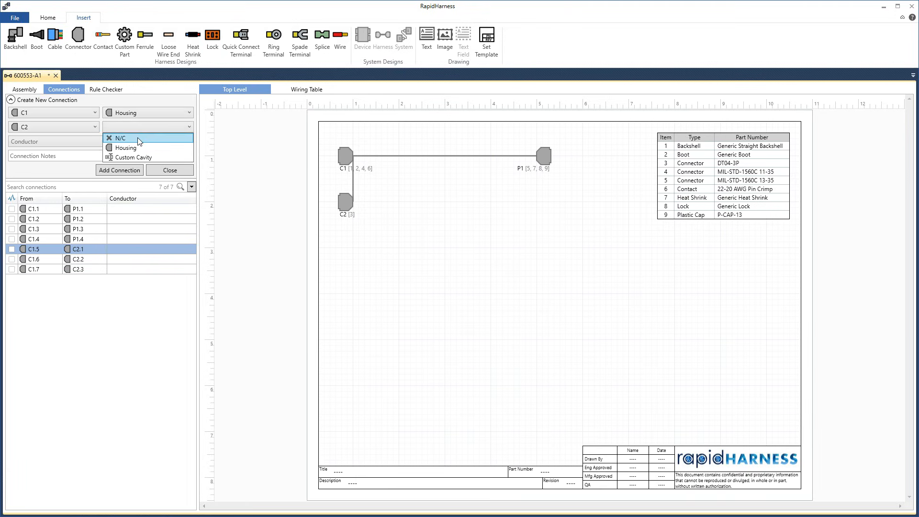
pyautogui.click(138, 139)
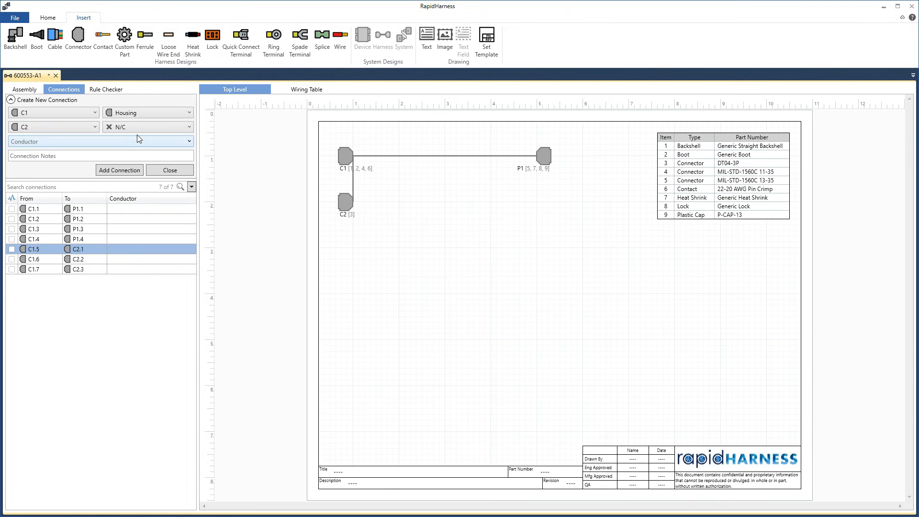
pyautogui.click(121, 171)
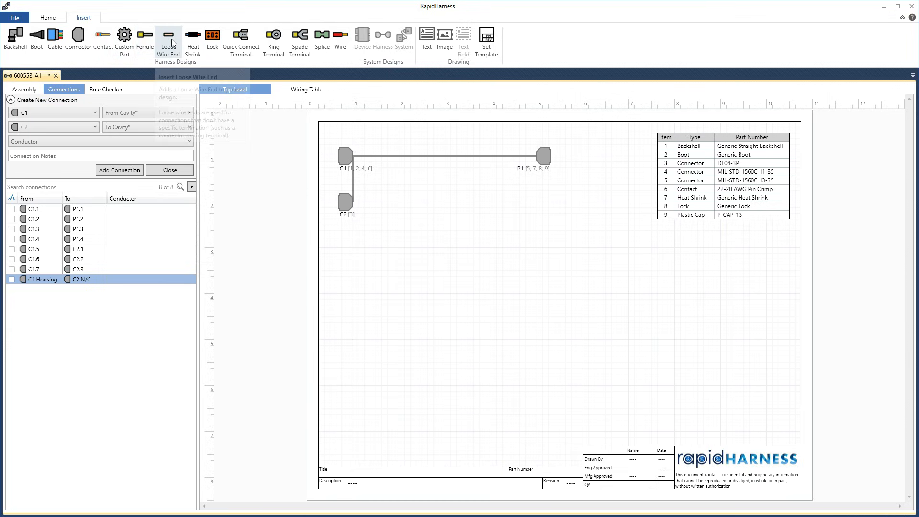
# Step: Add a splice with an empty design to the harness
pyautogui.click(323, 50)
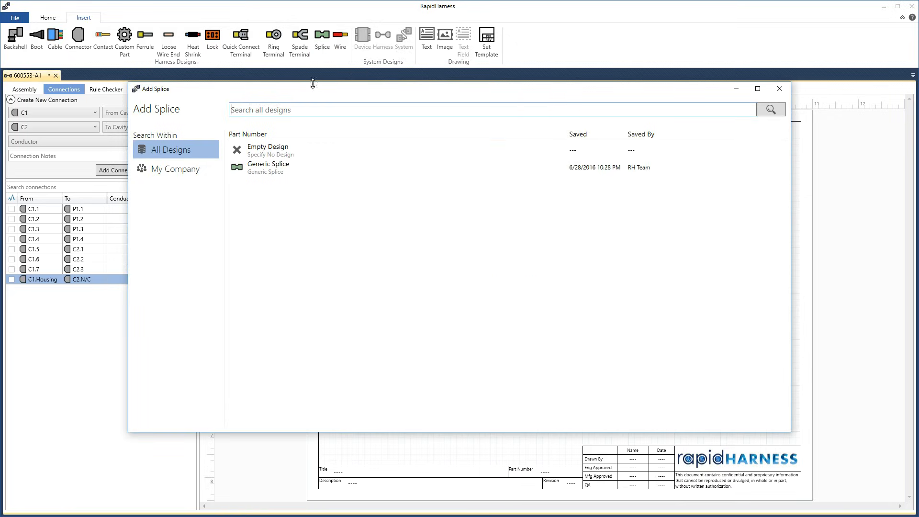
pyautogui.click(299, 155)
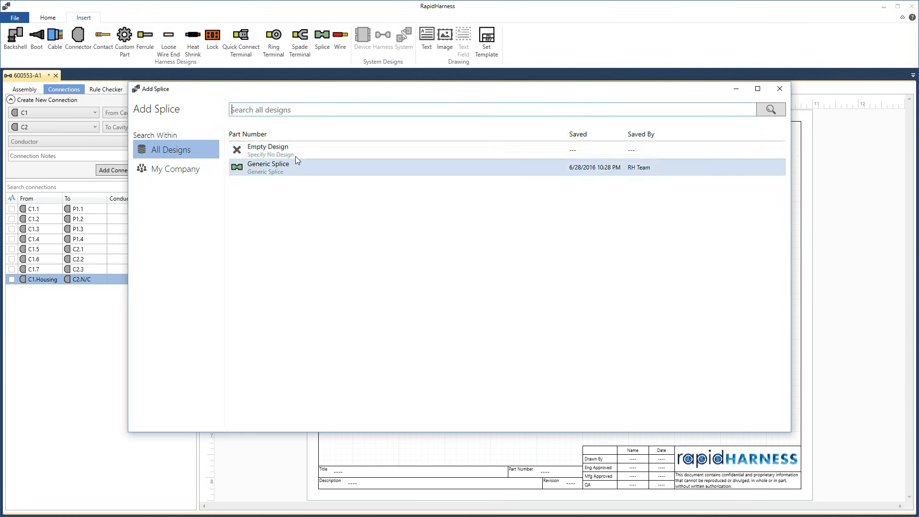
pyautogui.doubleClick(294, 150)
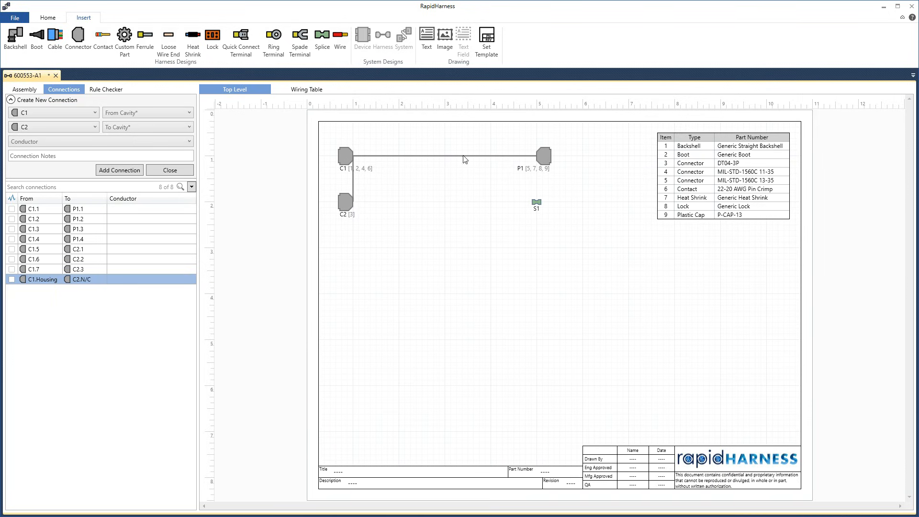
# Step: Examine the new splice in the assembly tree and the actions available for it
pyautogui.click(30, 90)
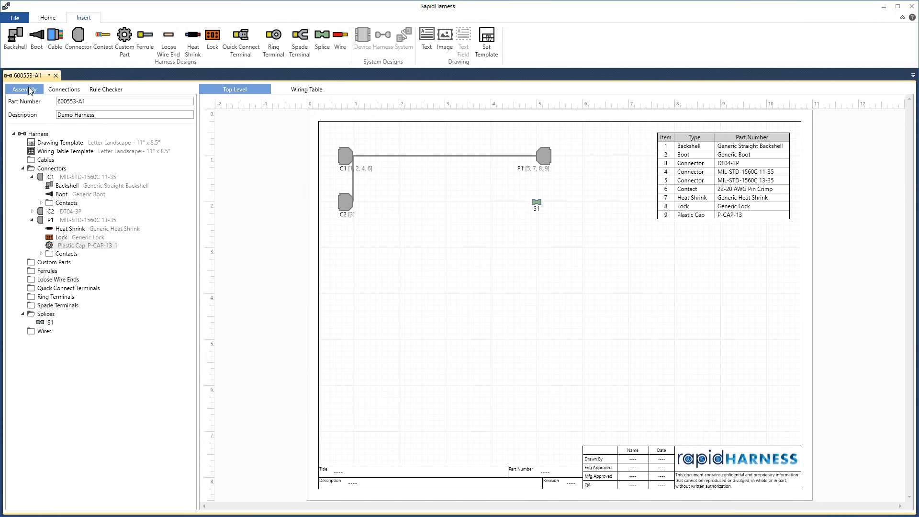
pyautogui.click(49, 322)
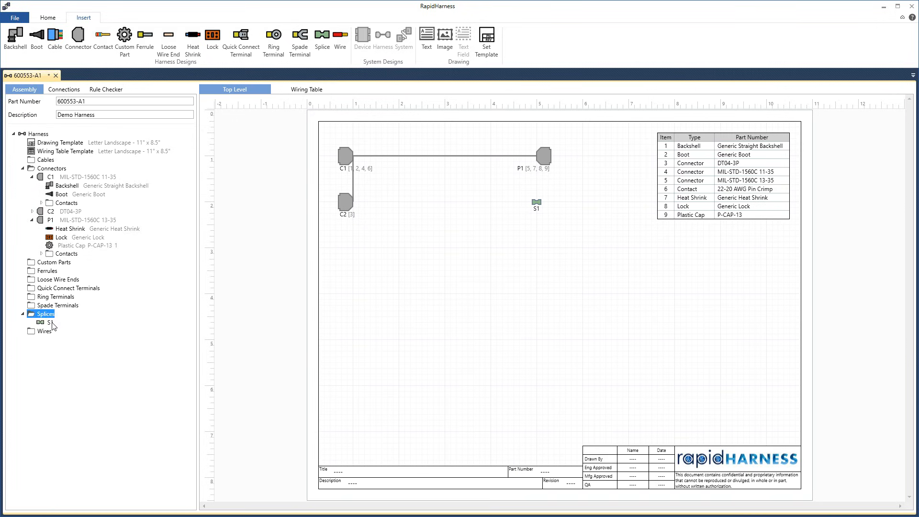
pyautogui.rightClick(68, 325)
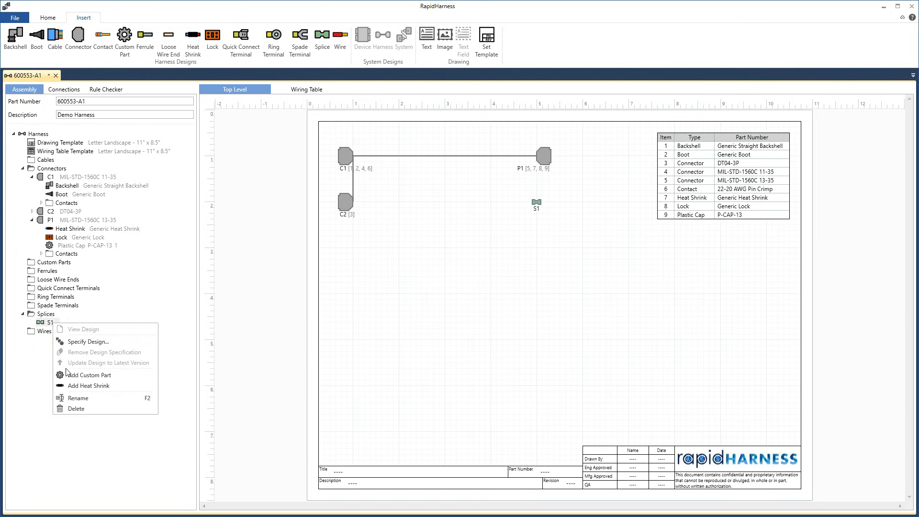
pyautogui.click(48, 323)
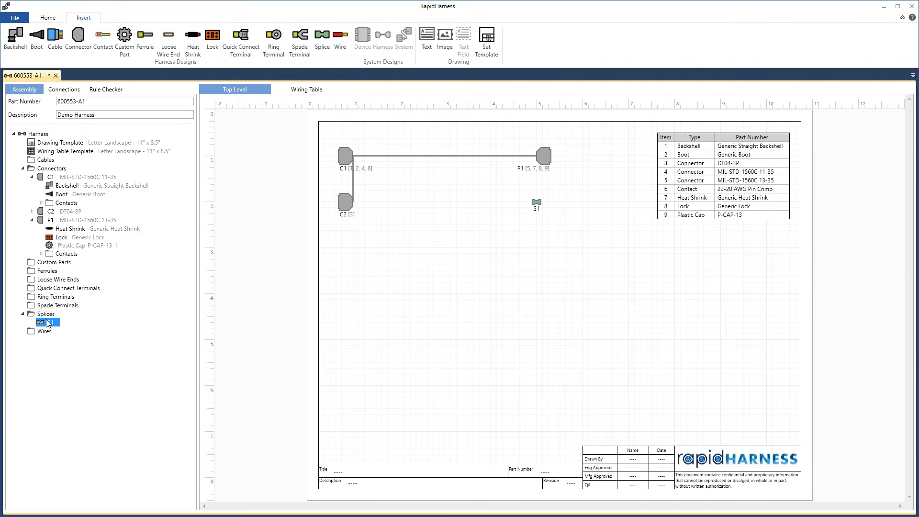
# Step: Add a connection from cavity 8 of C1 to splice S1
pyautogui.click(65, 91)
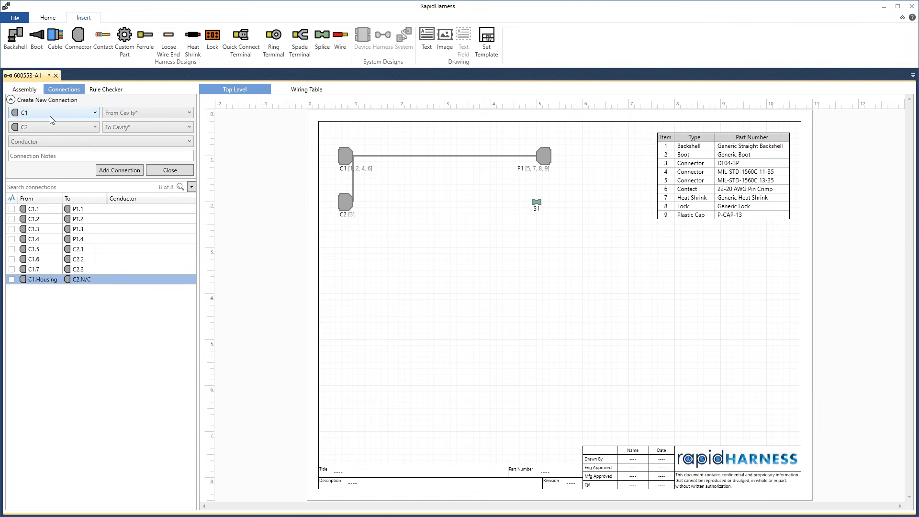
pyautogui.click(120, 113)
pyautogui.click(123, 140)
pyautogui.click(68, 126)
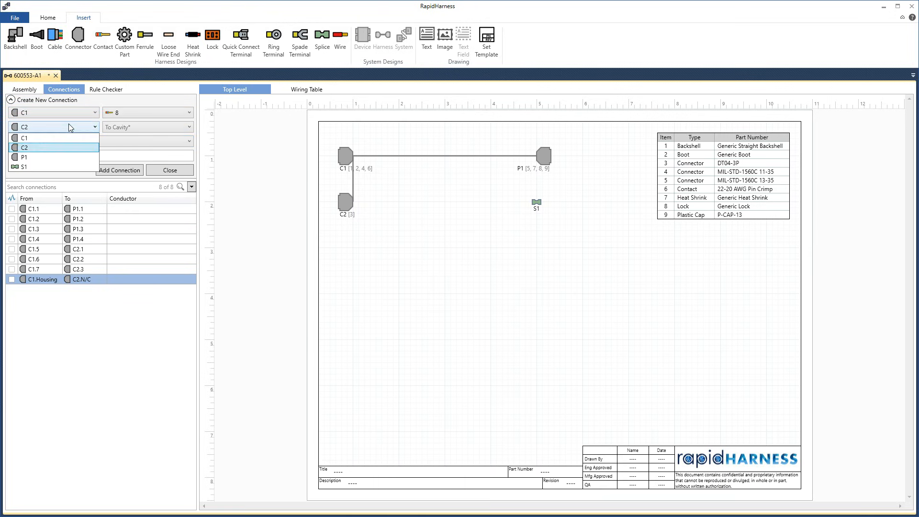
pyautogui.click(50, 166)
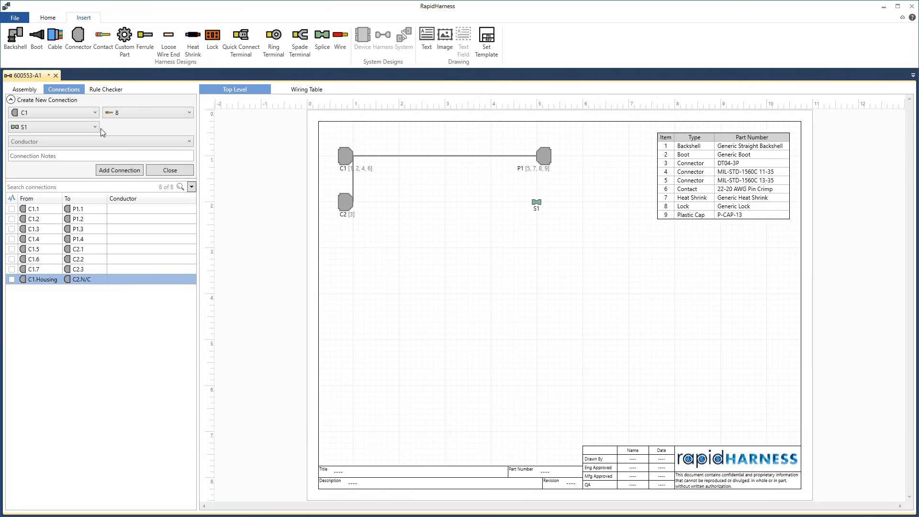
pyautogui.click(115, 172)
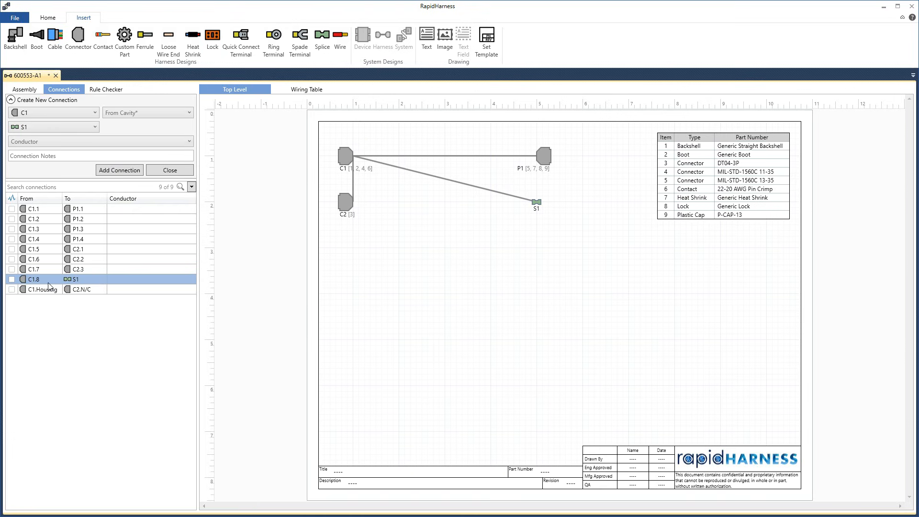
# Step: Search the connector designs for "generic" and add one 2 Cavity generic connector to the harness
pyautogui.click(78, 40)
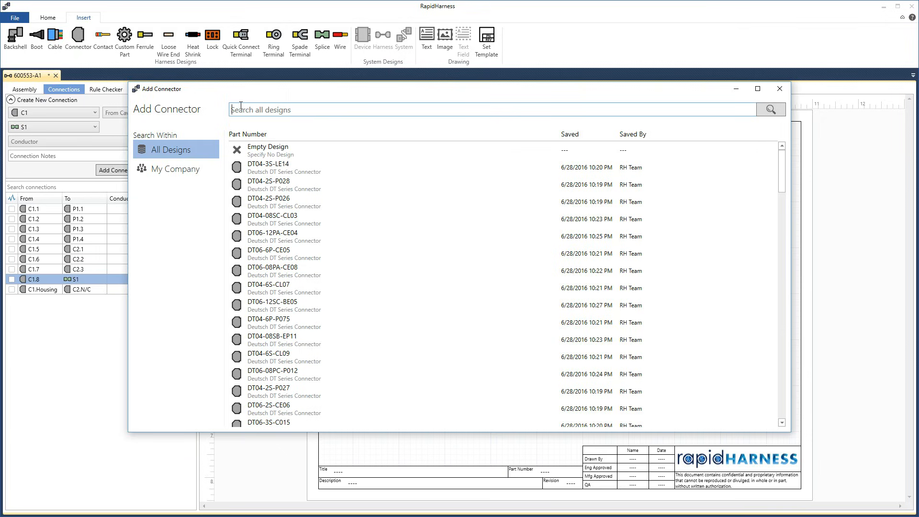
pyautogui.click(241, 110)
pyautogui.write('generic')
pyautogui.press('Return')
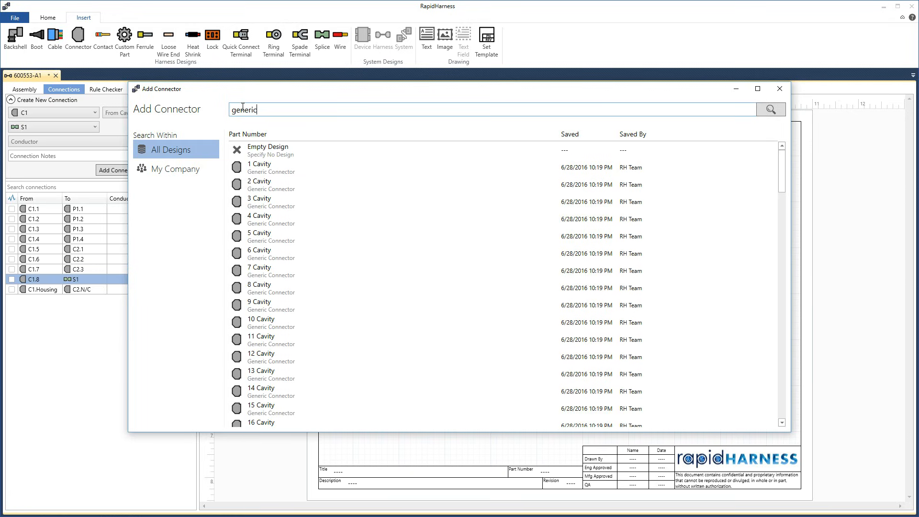
pyautogui.click(258, 184)
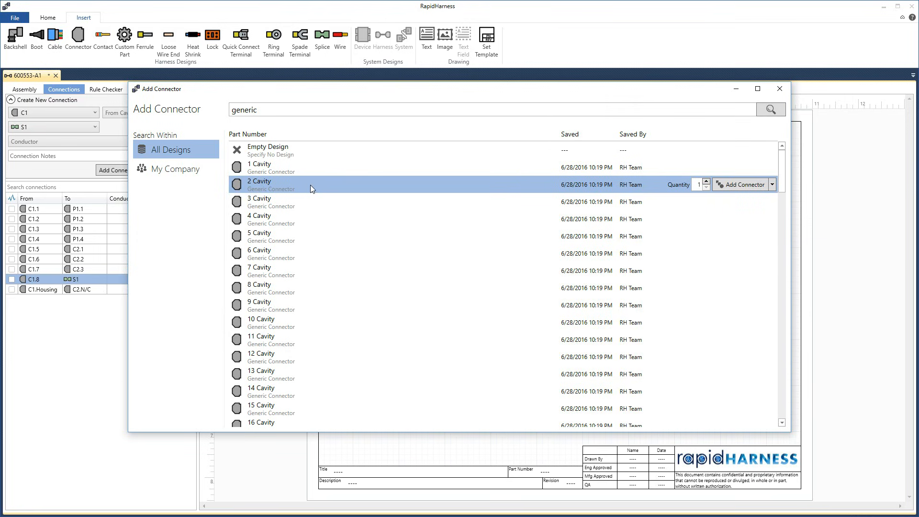
pyautogui.click(725, 185)
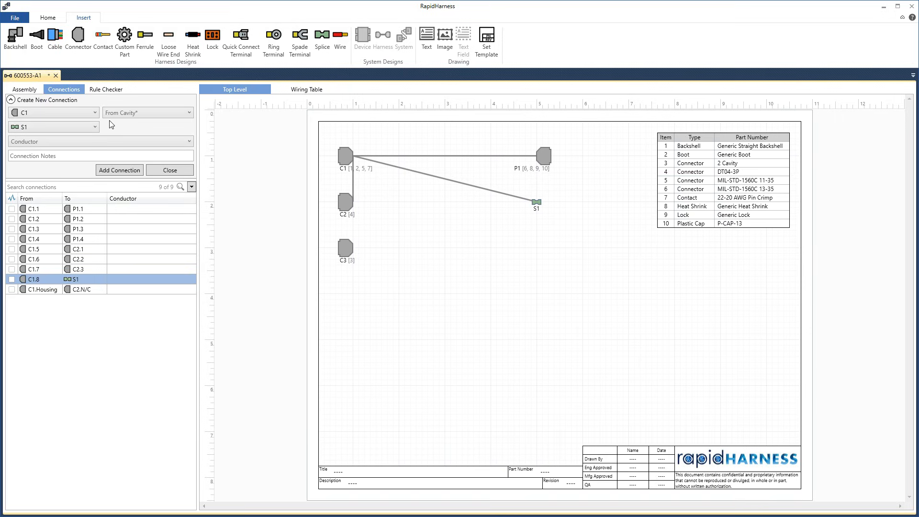
# Step: Add a connection from splice S1 to cavity 1 of C3
pyautogui.click(57, 113)
pyautogui.click(50, 162)
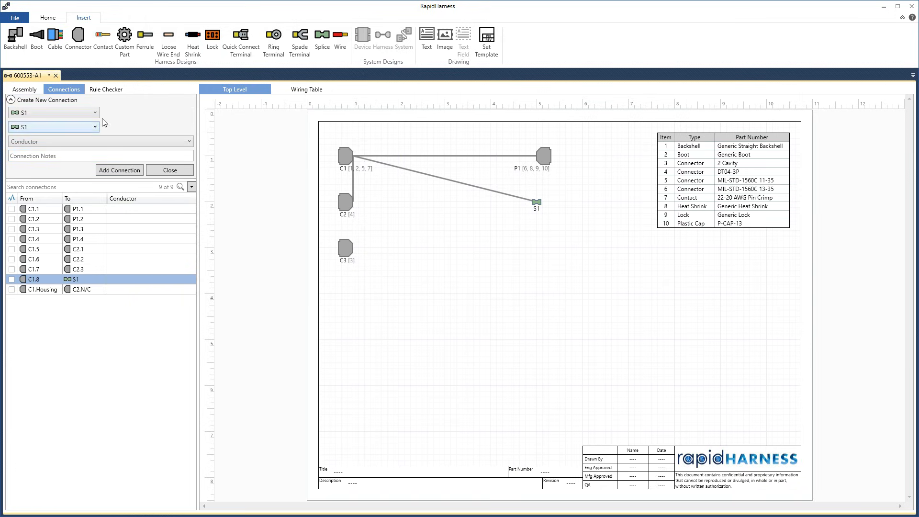
pyautogui.click(88, 125)
pyautogui.click(68, 152)
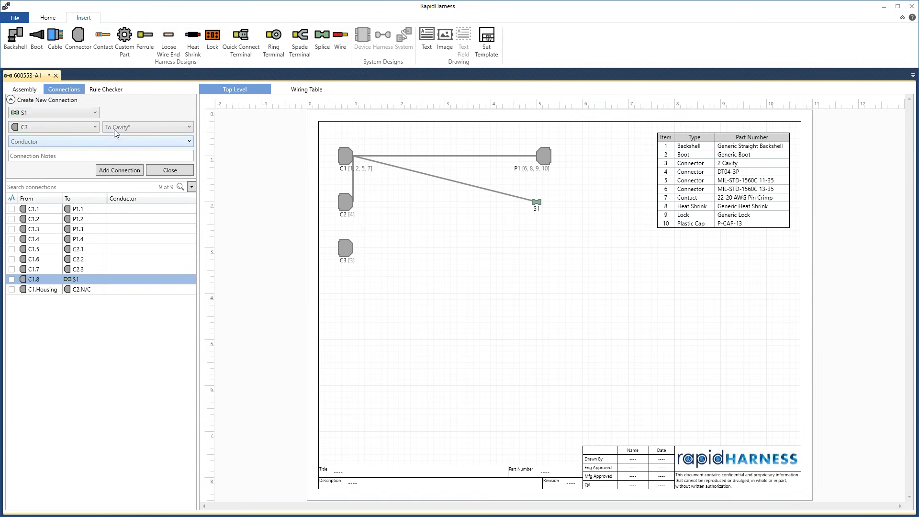
pyautogui.click(116, 128)
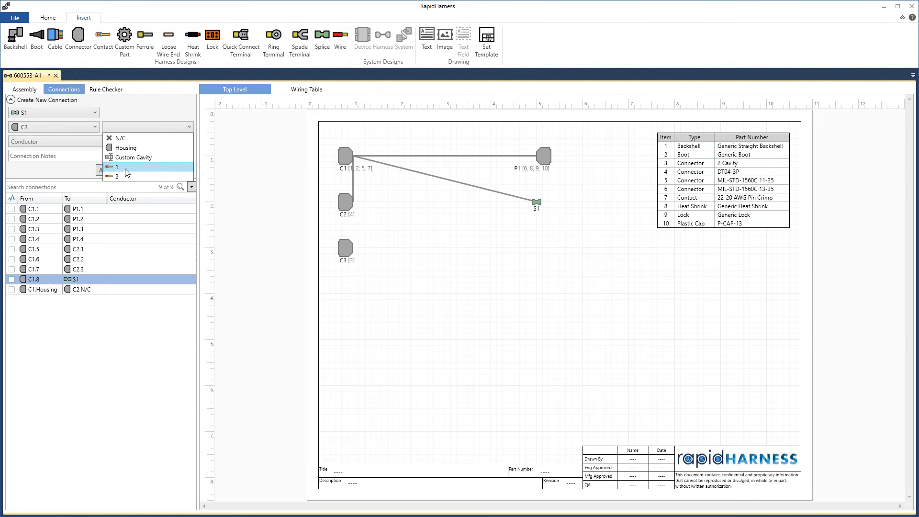
pyautogui.click(125, 168)
pyautogui.click(124, 168)
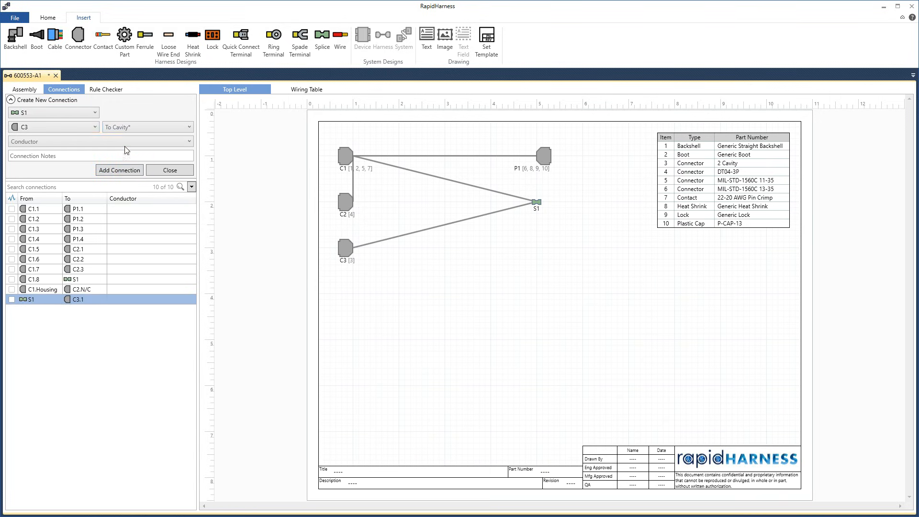
# Step: Add a second connection from splice S1 to C3, using cavity 2
pyautogui.click(132, 129)
pyautogui.click(122, 164)
pyautogui.click(120, 170)
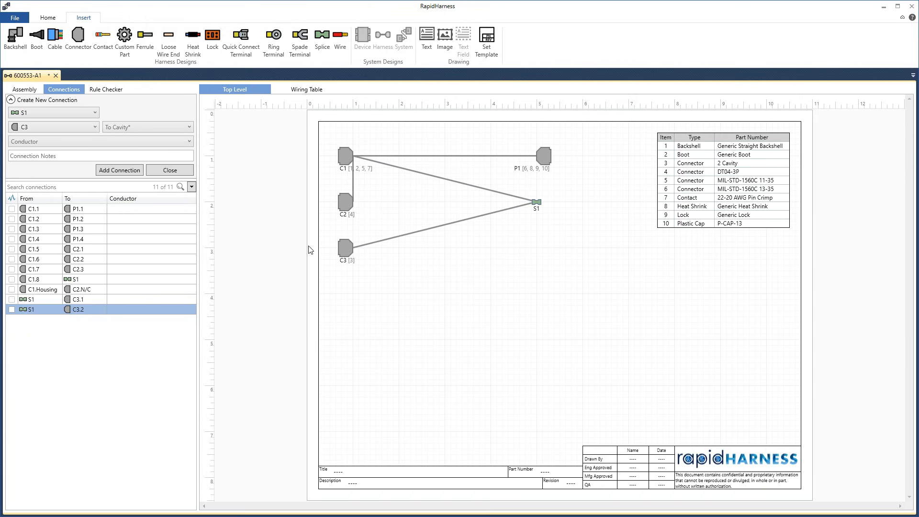
# Step: Trace the splice connections by toggling their highlighting on the drawing, and review all connections in the wiring table
pyautogui.click(52, 281)
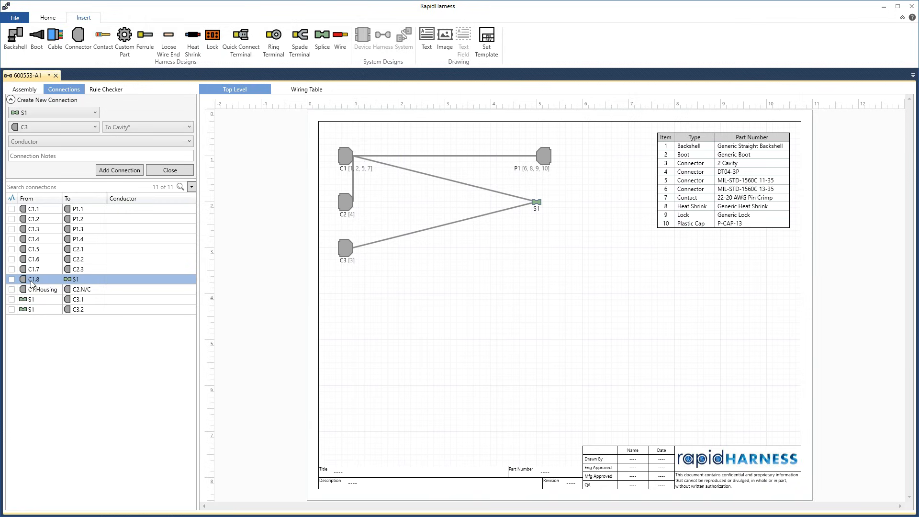
pyautogui.click(12, 279)
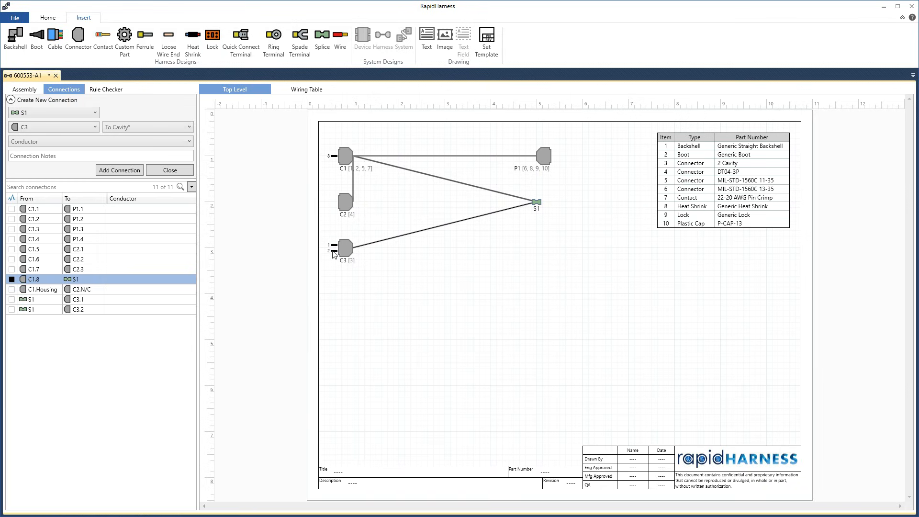
pyautogui.click(12, 299)
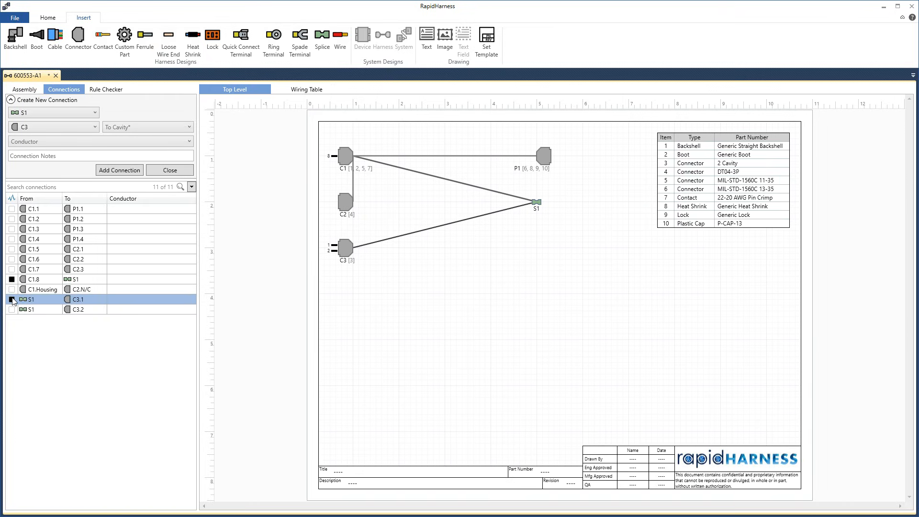
pyautogui.click(12, 279)
pyautogui.click(13, 300)
pyautogui.click(12, 300)
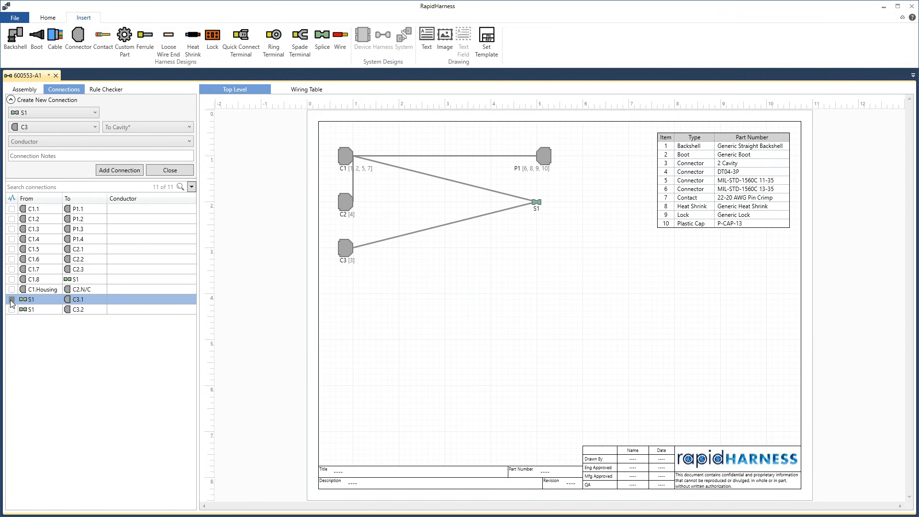
pyautogui.click(305, 89)
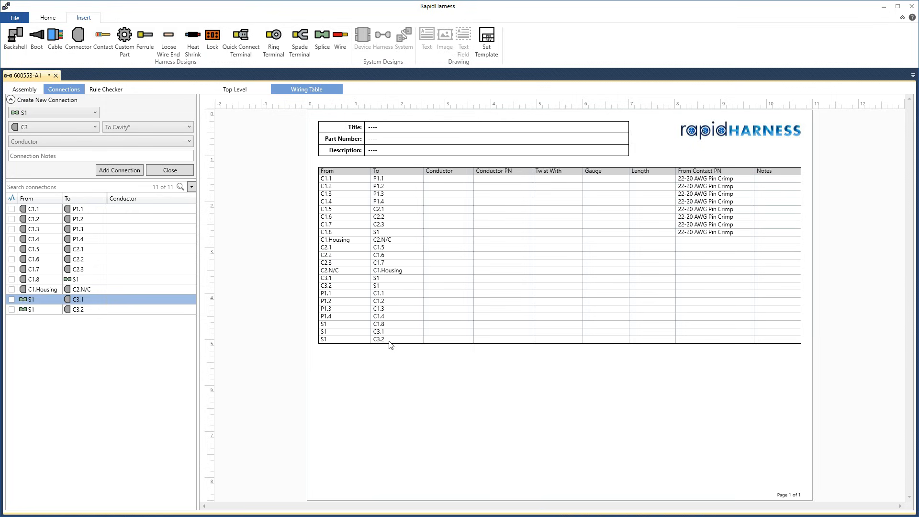
pyautogui.click(249, 91)
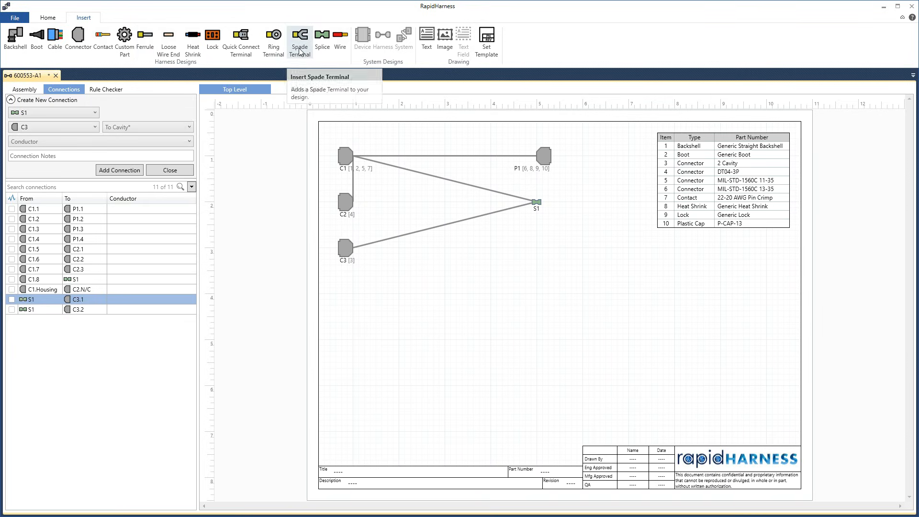
# Step: Search the ferrule designs for "24 red" and add the 24 AWG Red generic ferrule to the harness
pyautogui.click(145, 40)
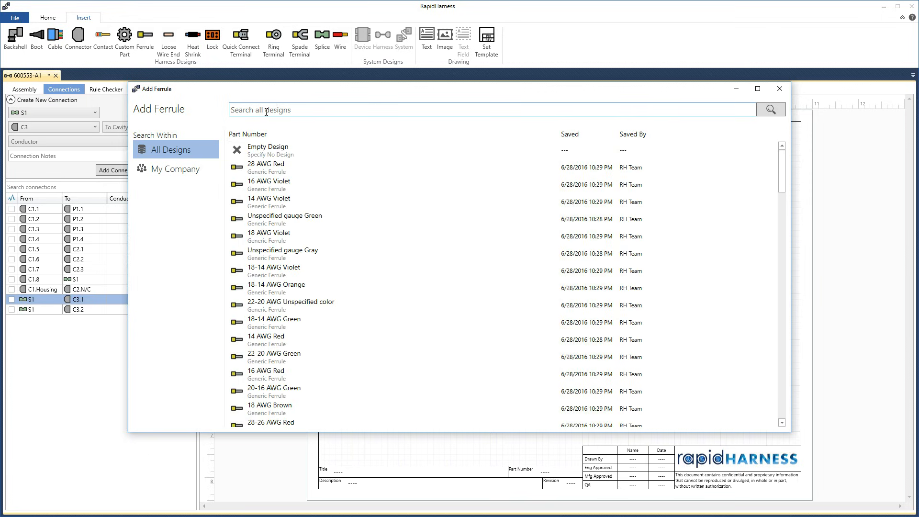
pyautogui.write('24 red')
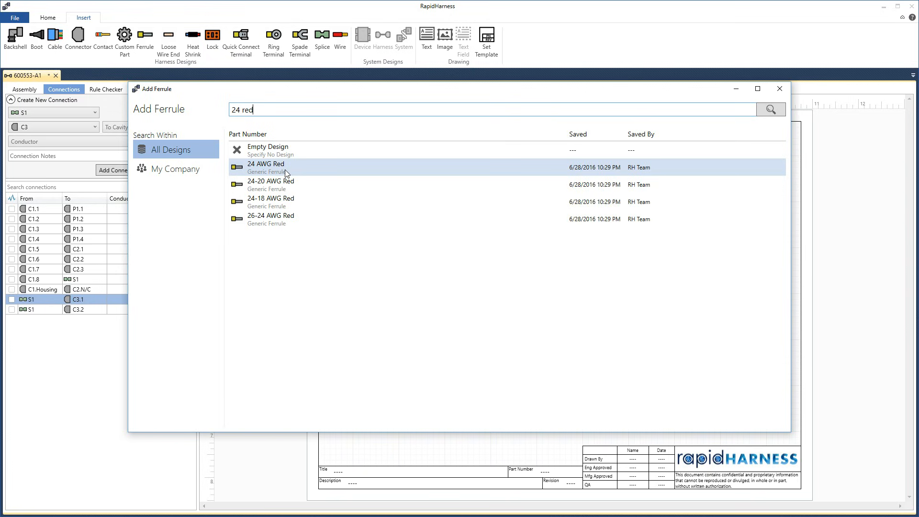
pyautogui.doubleClick(286, 170)
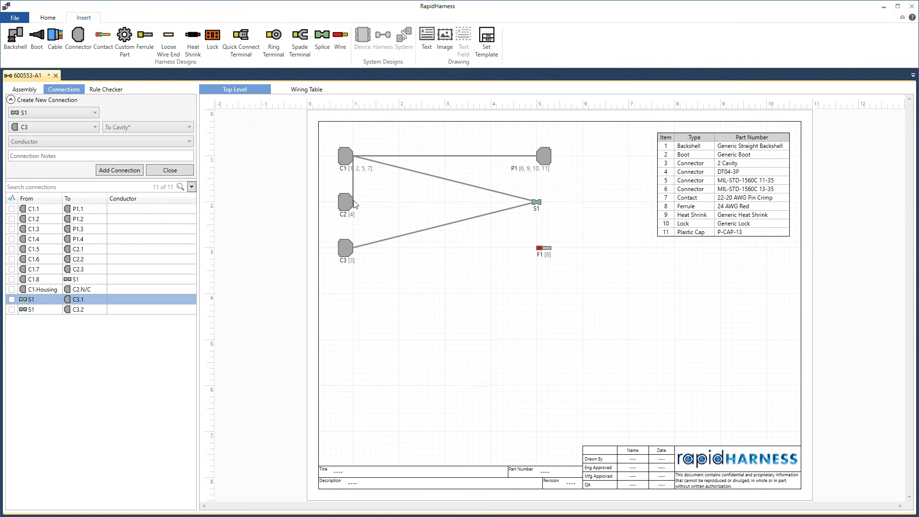
# Step: Search the quick connect terminals for "orange male 22-20" and add the 22-20 AWG Orange Male terminal
pyautogui.click(249, 48)
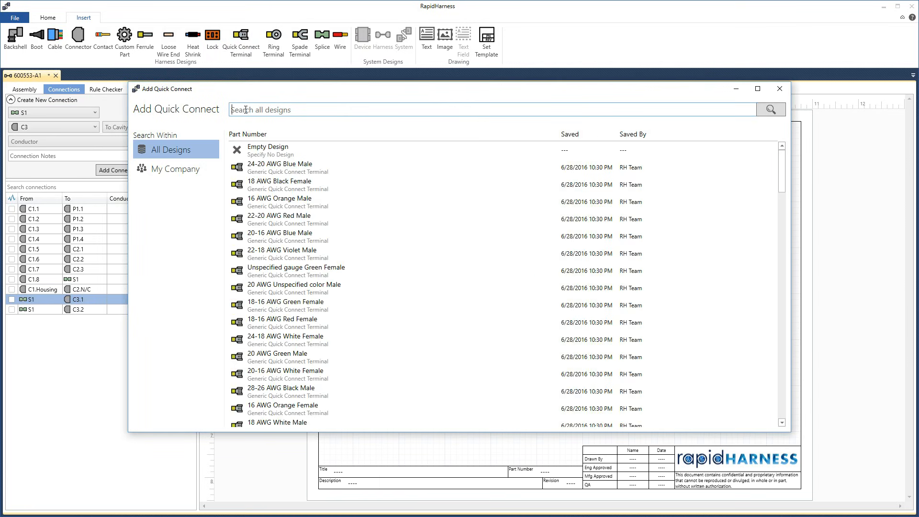
pyautogui.write('orange male')
pyautogui.press('Return')
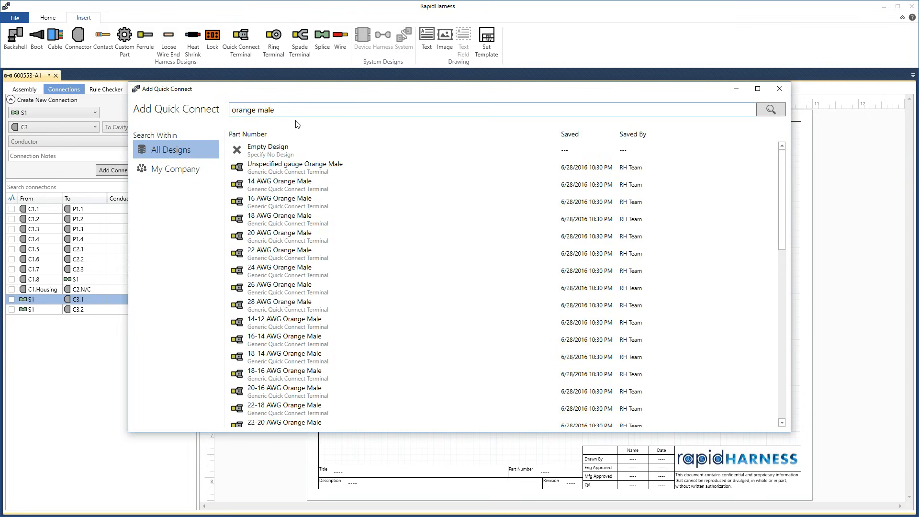
pyautogui.write('22-20')
pyautogui.press('Return')
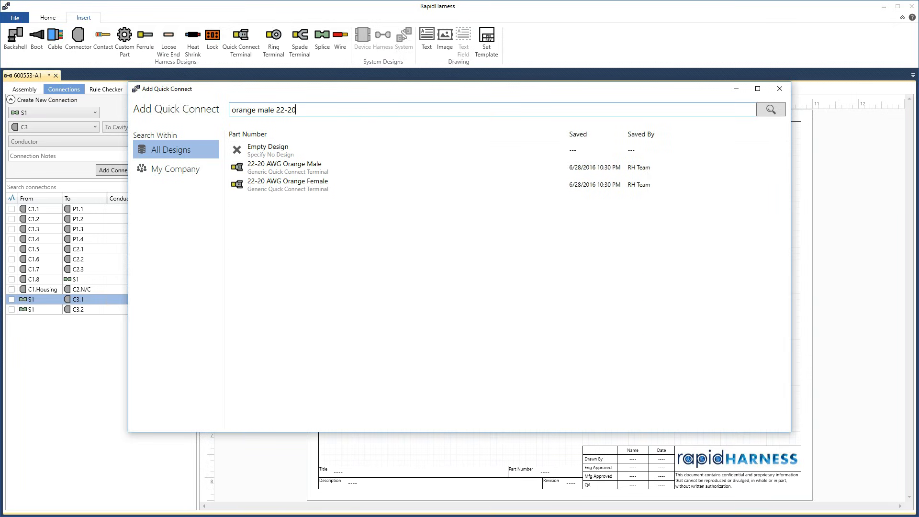
pyautogui.doubleClick(307, 168)
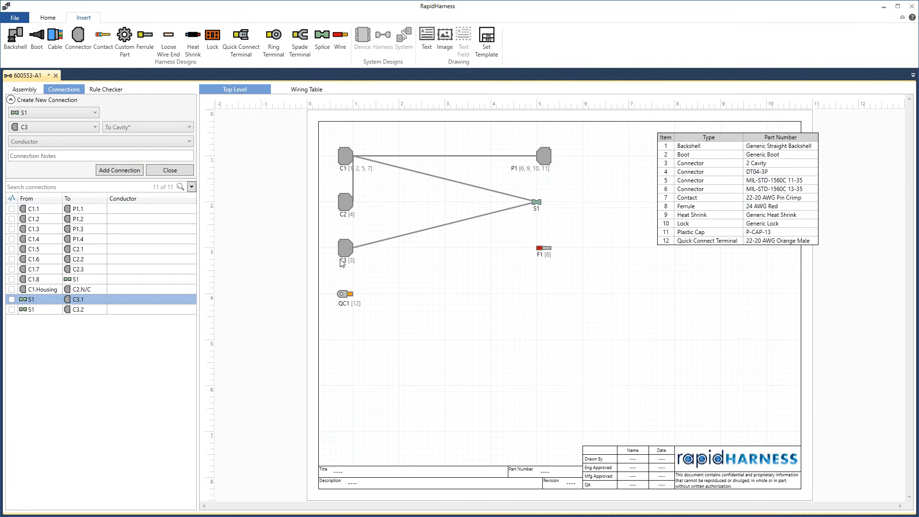
# Step: Add a 22-20 AWG Blue Female quick connect terminal and move the parts table back inside the drawing border
pyautogui.click(240, 47)
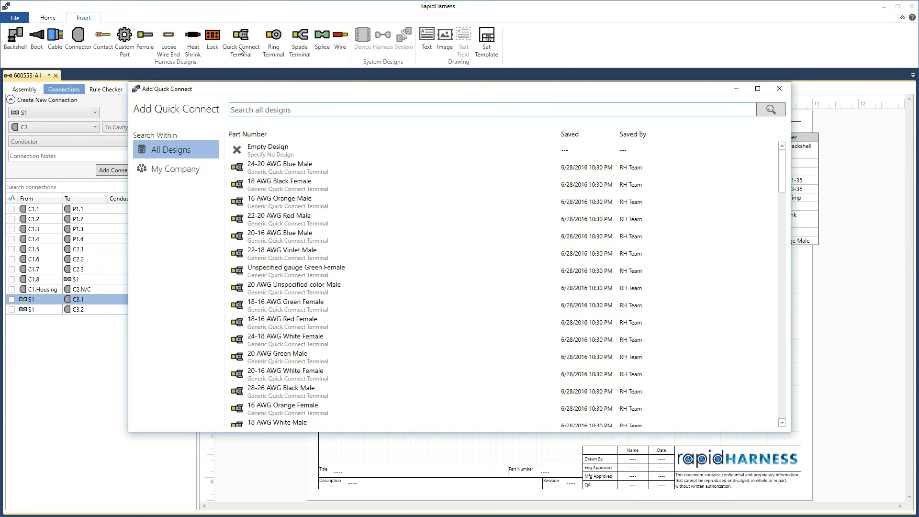
pyautogui.write('female blue 22-20')
pyautogui.press('Return')
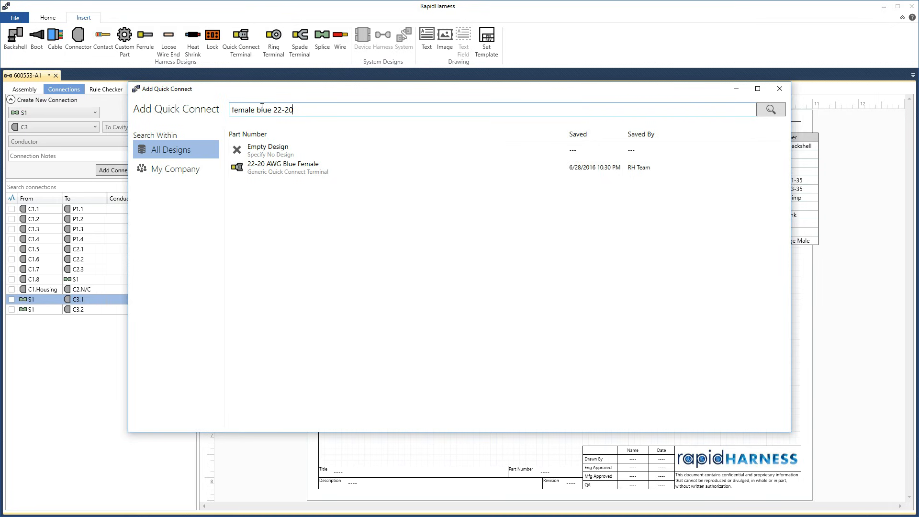
pyautogui.click(267, 168)
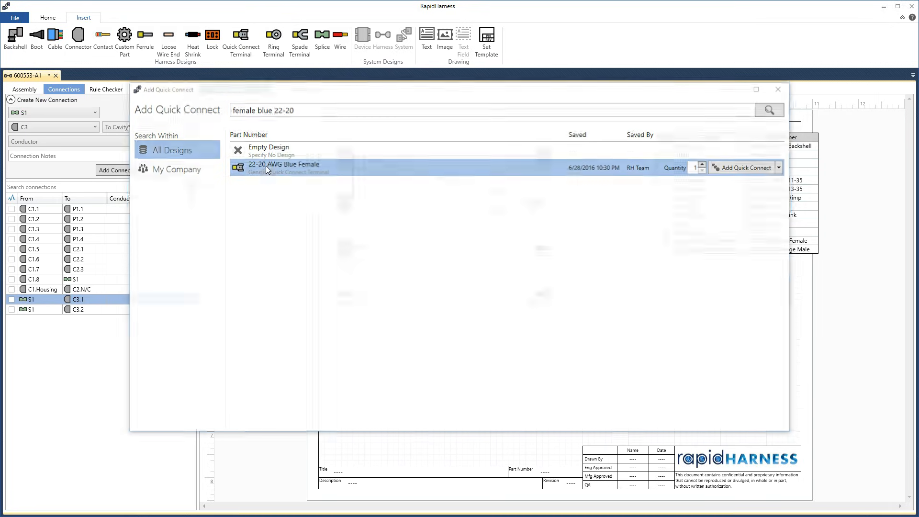
pyautogui.doubleClick(267, 167)
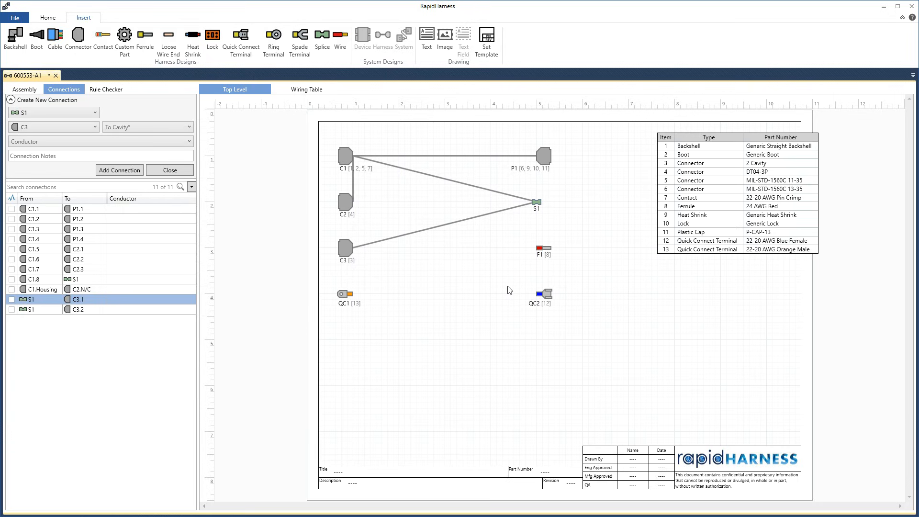
pyautogui.moveTo(771, 146); pyautogui.dragTo(742, 145)
pyautogui.click(597, 239)
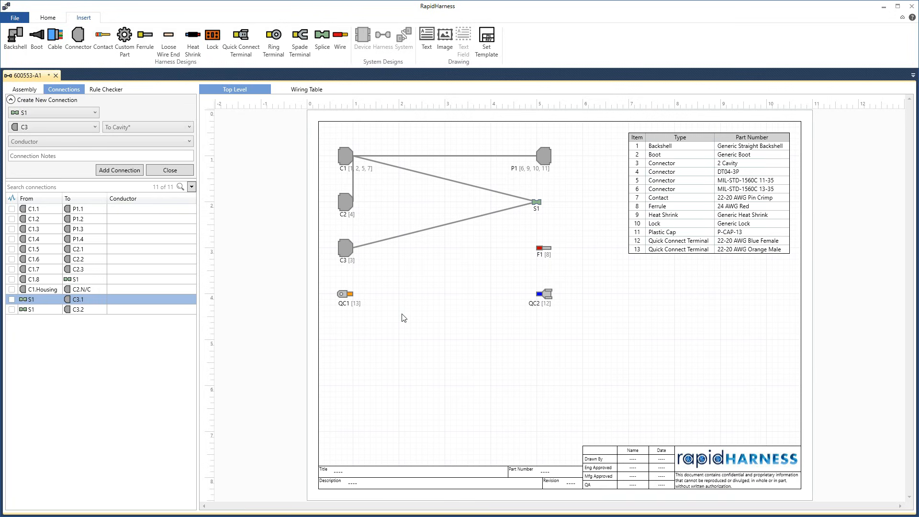
# Step: Add a connection from cavity 9 of C1 to ferrule F1
pyautogui.click(84, 114)
pyautogui.click(79, 123)
pyautogui.click(131, 114)
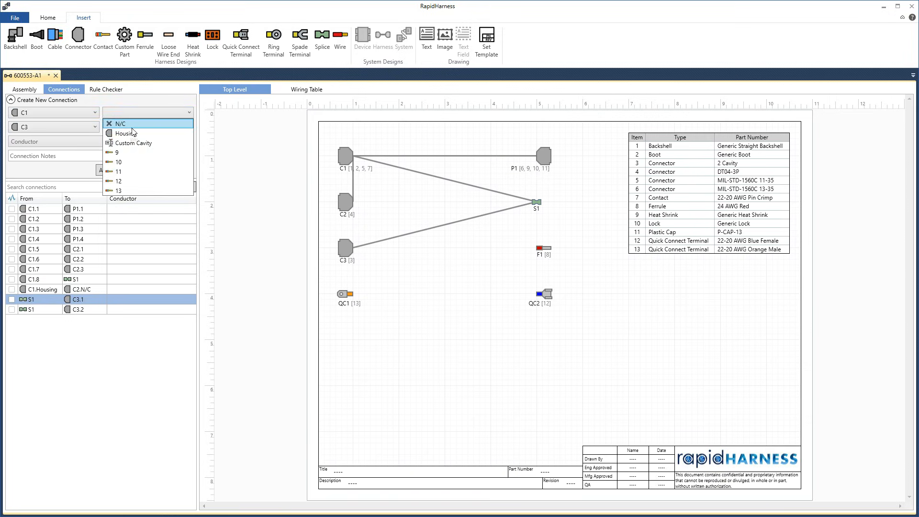
pyautogui.click(126, 153)
pyautogui.click(85, 128)
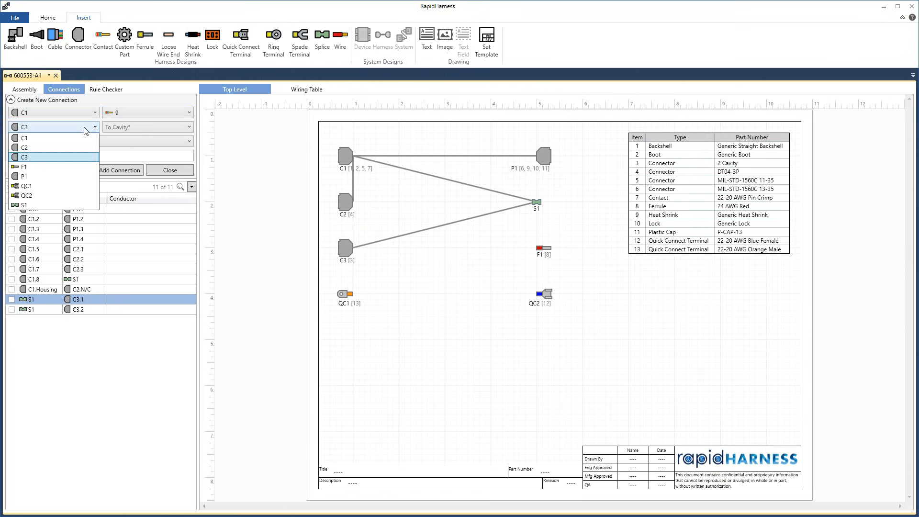
pyautogui.click(63, 167)
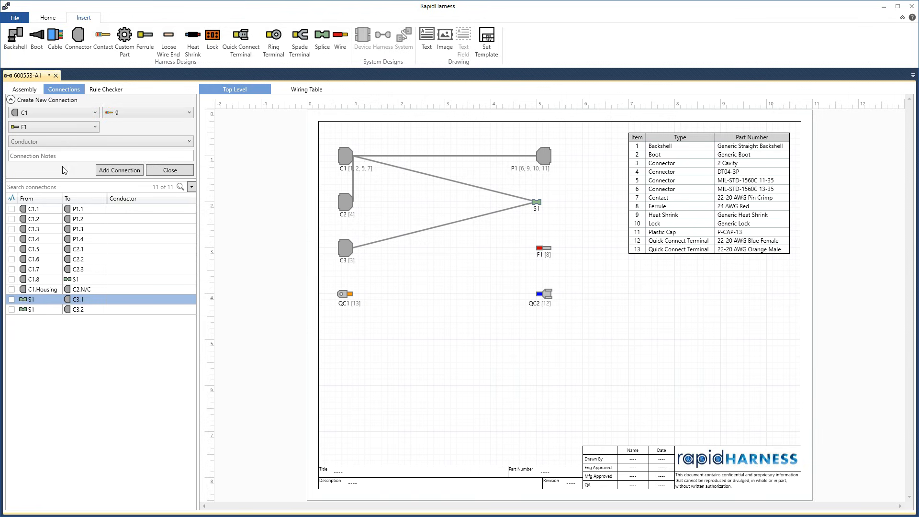
pyautogui.click(109, 171)
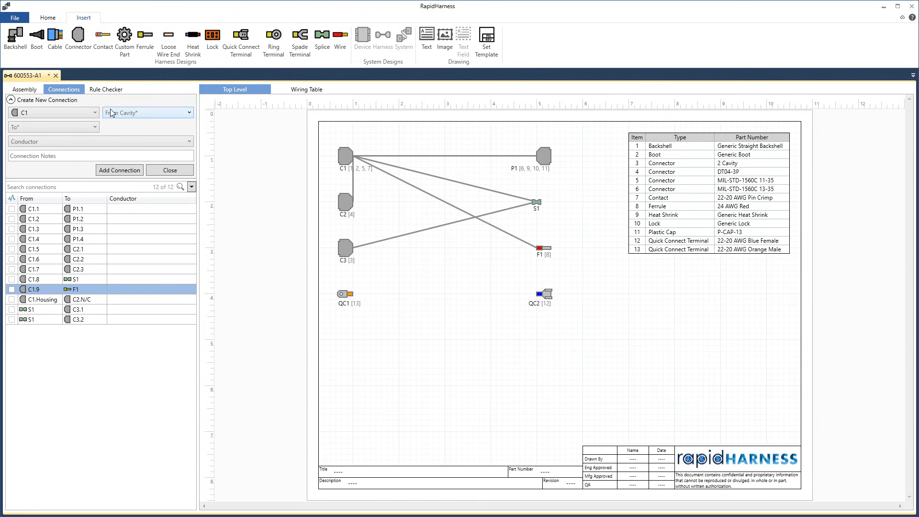
# Step: Add a connection from cavity 10 of C1 to quick connect terminal QC1
pyautogui.click(111, 113)
pyautogui.click(129, 153)
pyautogui.click(88, 128)
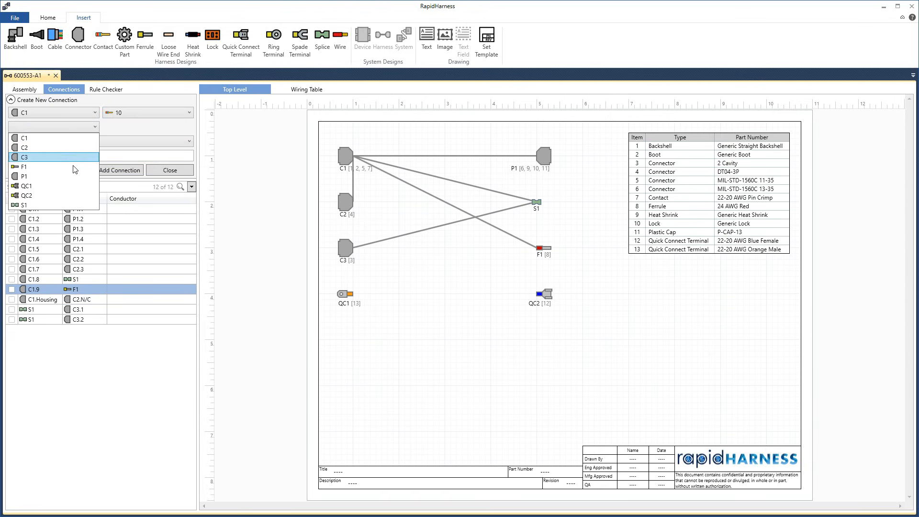
pyautogui.click(67, 187)
pyautogui.click(122, 173)
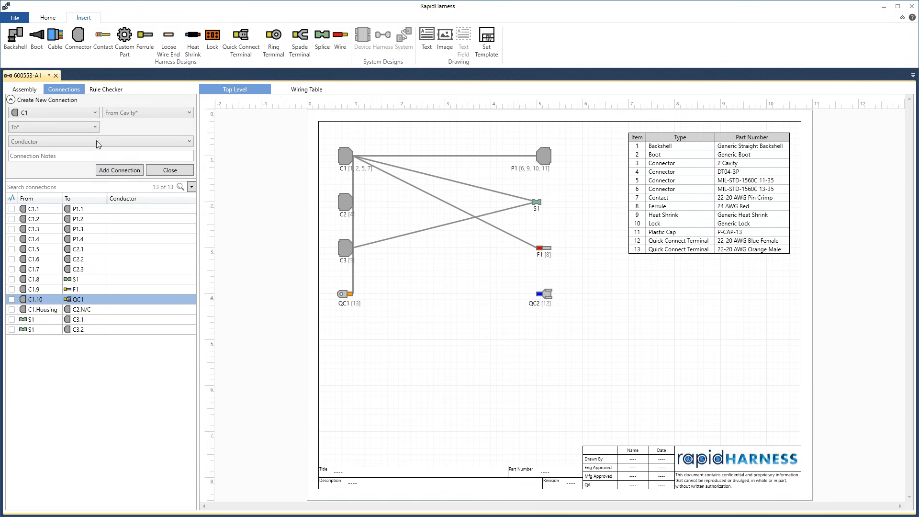
# Step: Add a connection from cavity 11 of C1 to quick connect terminal QC2
pyautogui.click(143, 113)
pyautogui.click(122, 123)
pyautogui.click(53, 127)
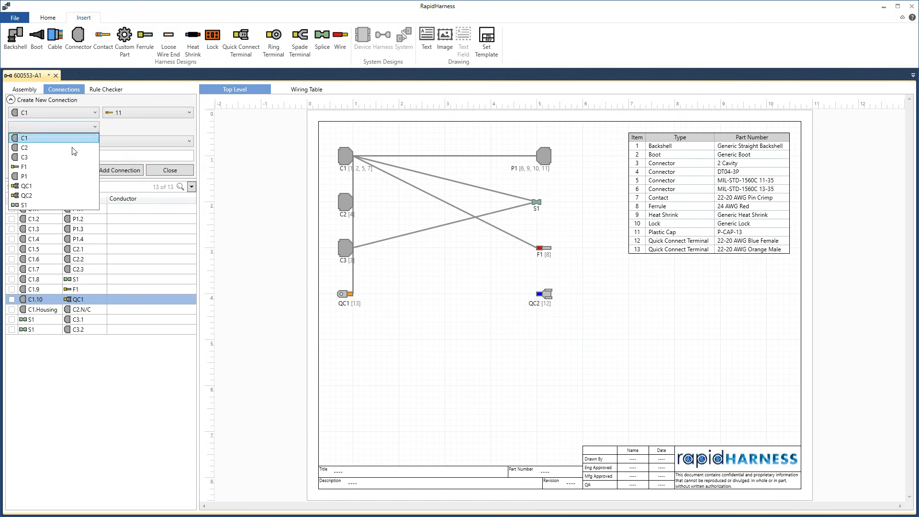
pyautogui.click(56, 194)
pyautogui.click(116, 171)
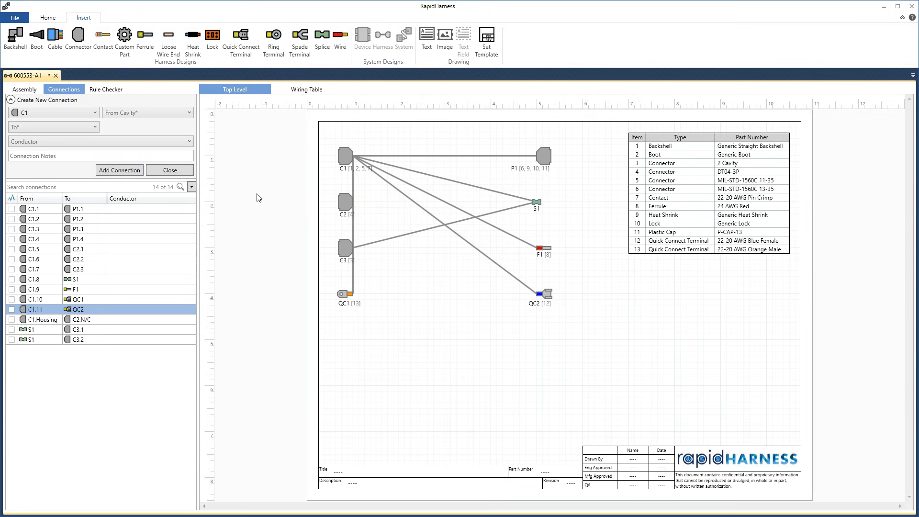
# Step: Add two loose wire ends to the harness and show the assembly tree
pyautogui.click(173, 56)
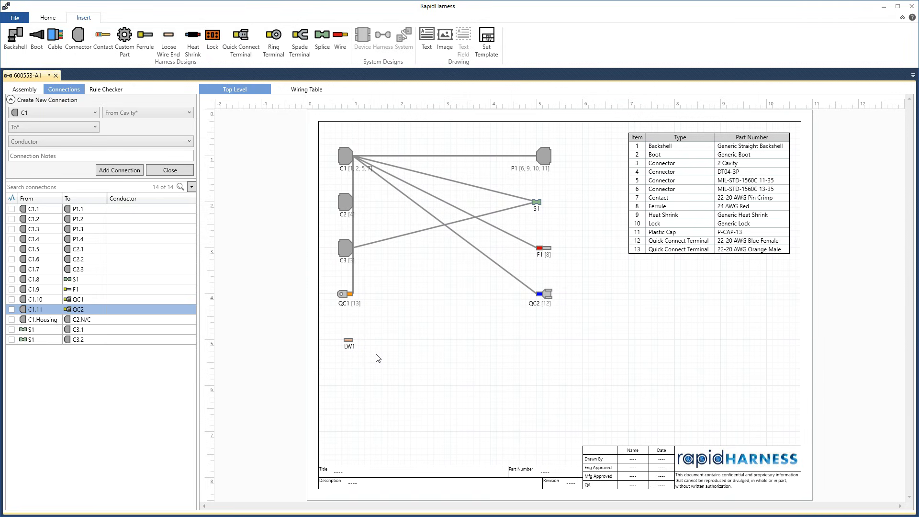
pyautogui.click(171, 52)
pyautogui.click(36, 91)
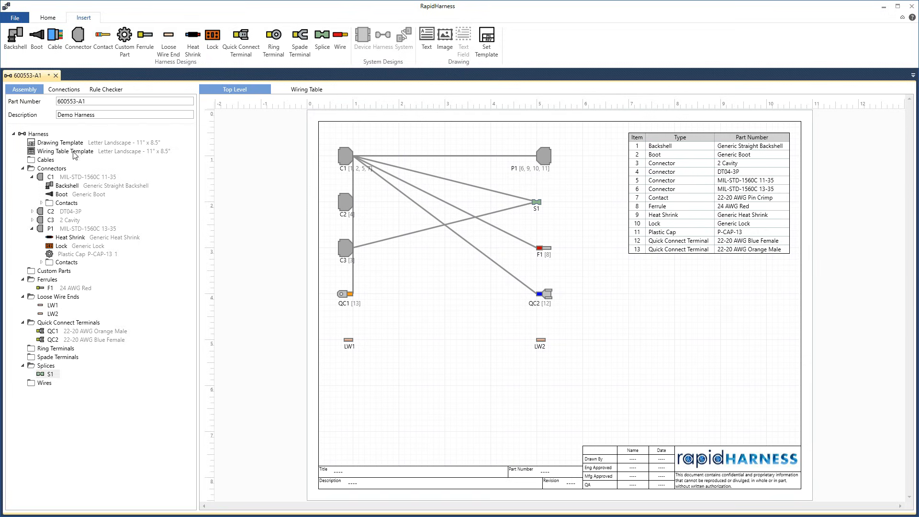
# Step: Add a connection from cavity 12 of C1 to loose wire end LW1
pyautogui.click(67, 95)
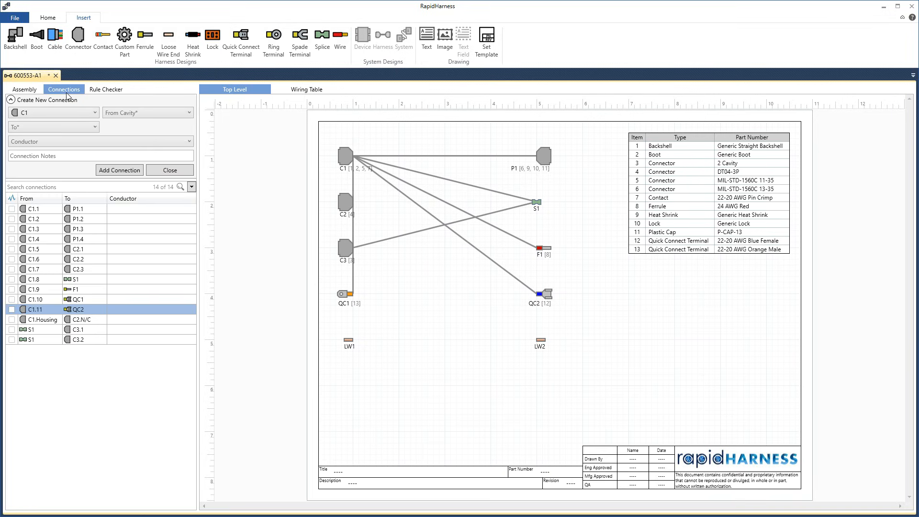
pyautogui.click(130, 114)
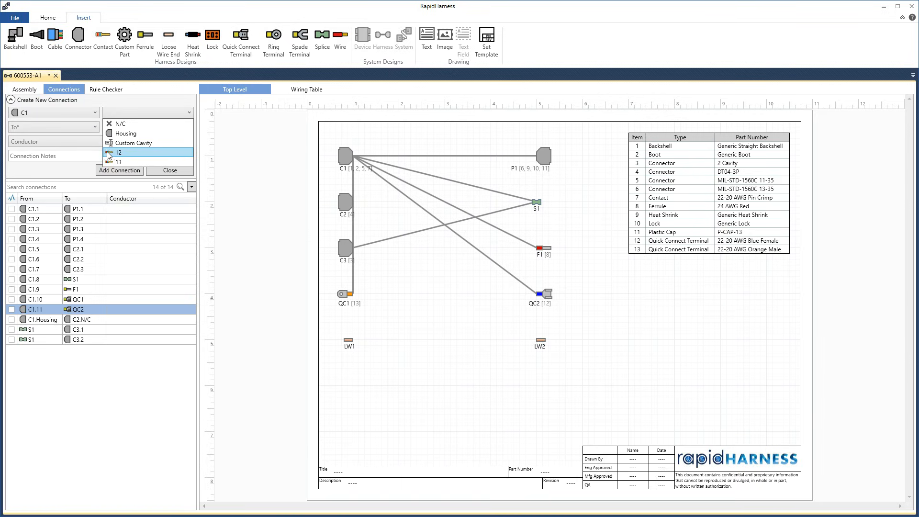
pyautogui.click(120, 154)
pyautogui.click(82, 129)
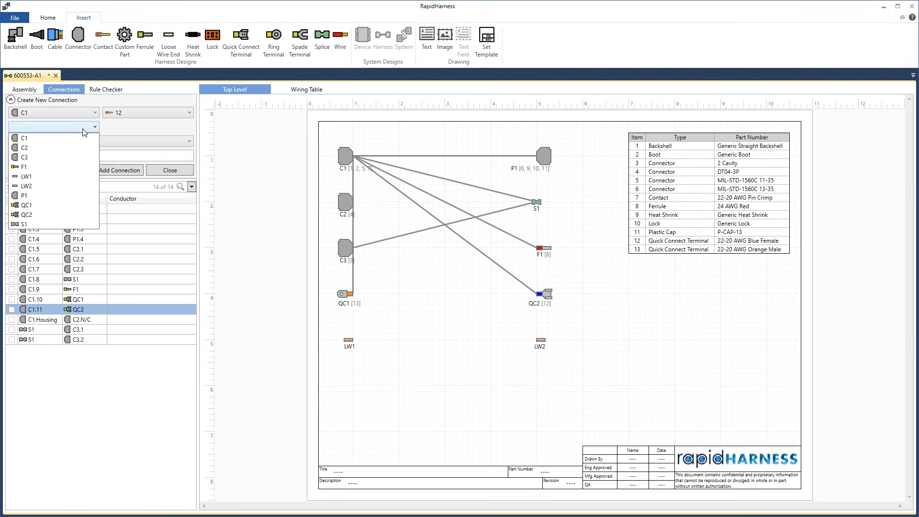
pyautogui.click(27, 178)
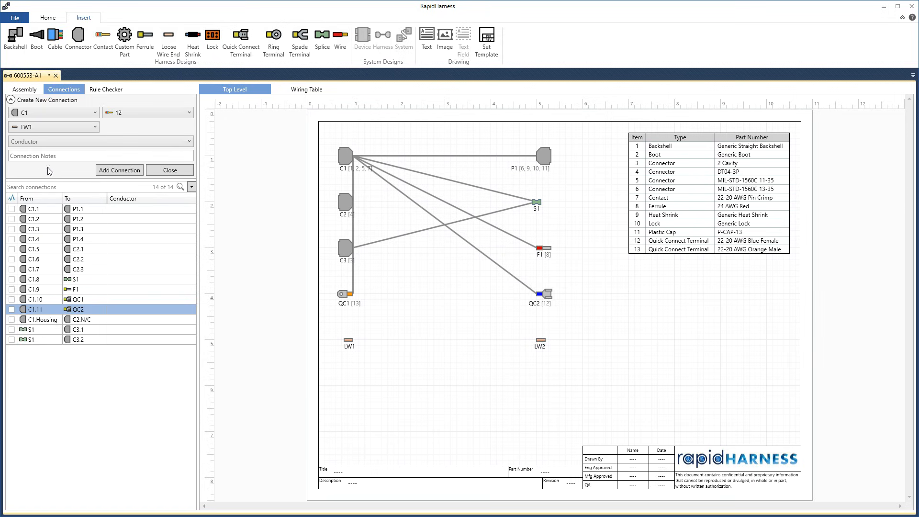
pyautogui.click(110, 171)
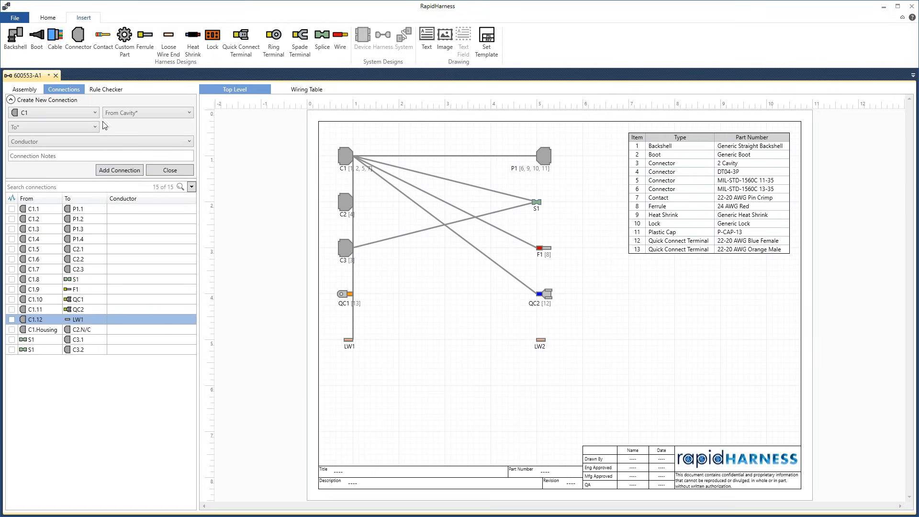
# Step: Add a connection from cavity 13 of C1 to loose wire end LW2
pyautogui.click(125, 114)
pyautogui.click(122, 154)
pyautogui.click(93, 127)
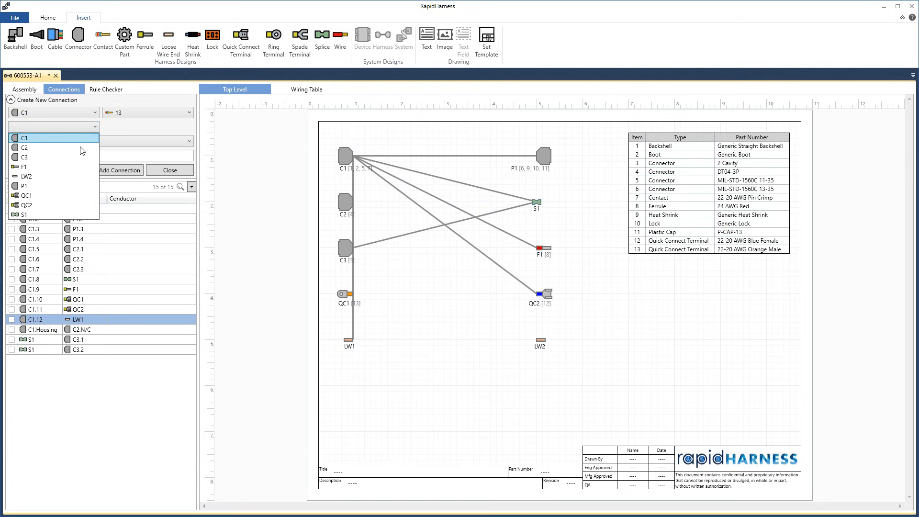
pyautogui.click(33, 178)
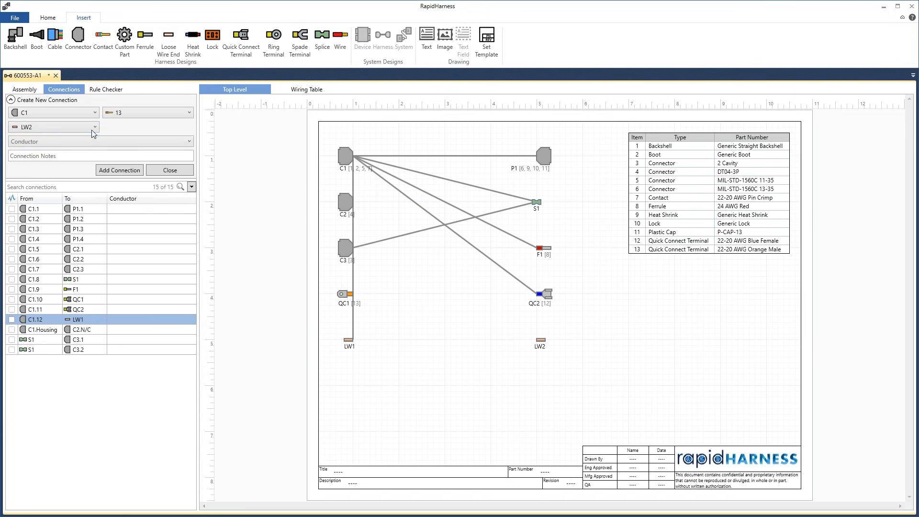
pyautogui.click(121, 173)
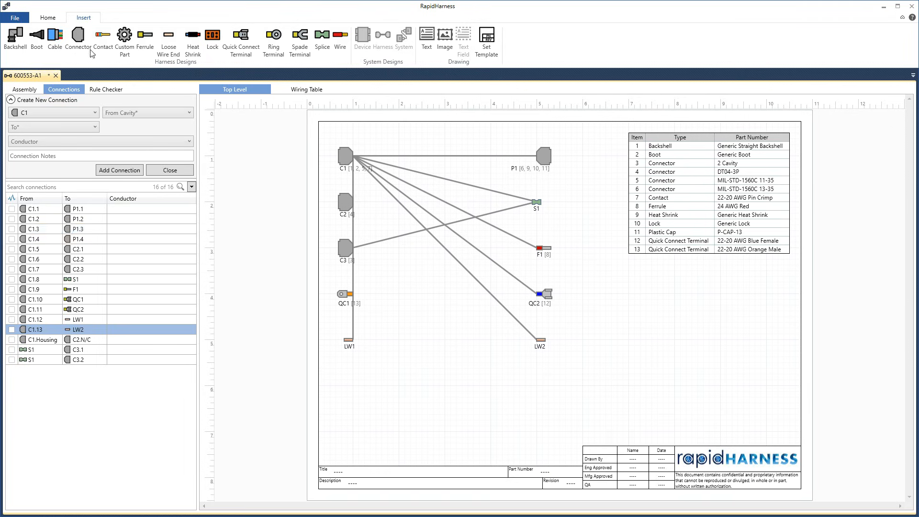
# Step: Search the wire designs for "ul 1007 20", add the UL1007 20 AWG Red wire and show the assembly tree
pyautogui.click(342, 57)
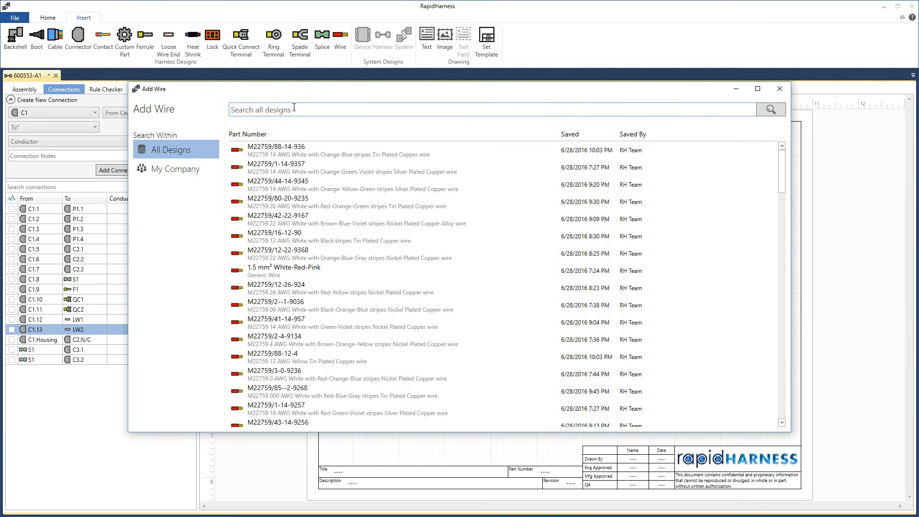
pyautogui.write('ul 1007 20')
pyautogui.press('Return')
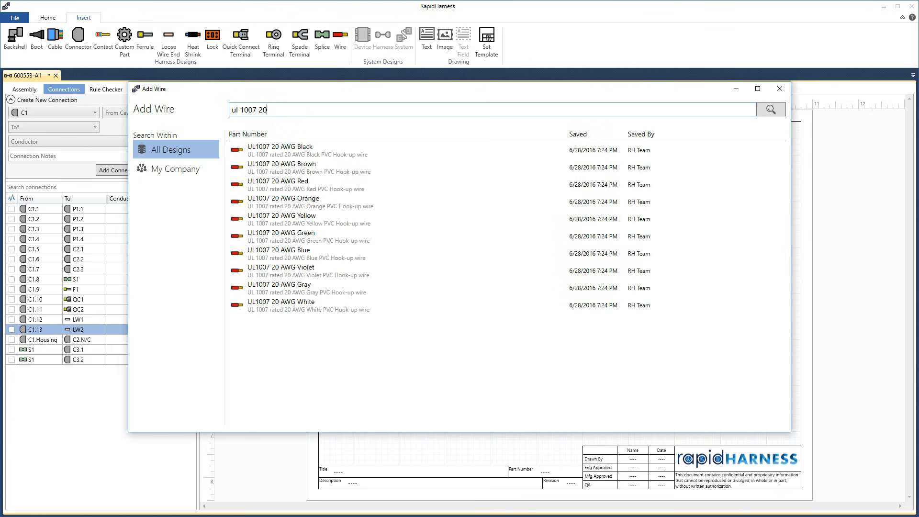
pyautogui.doubleClick(316, 183)
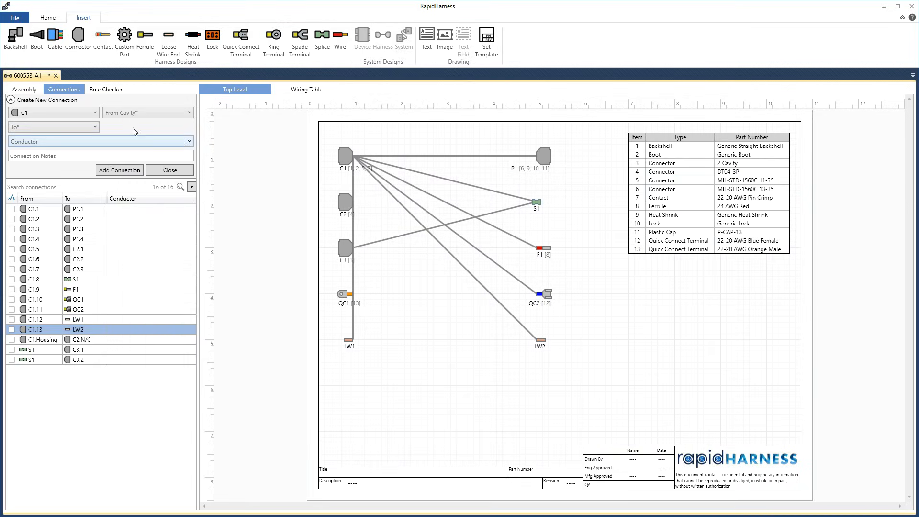
pyautogui.click(33, 91)
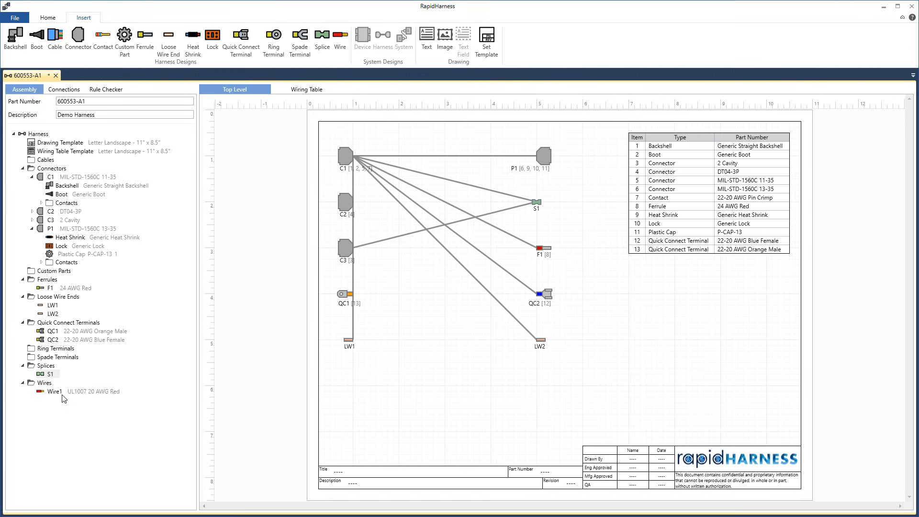
# Step: Search the wire designs for "ul 1007 20" and add the UL1007 20 AWG Orange wire
pyautogui.click(335, 48)
pyautogui.write('ul 10')
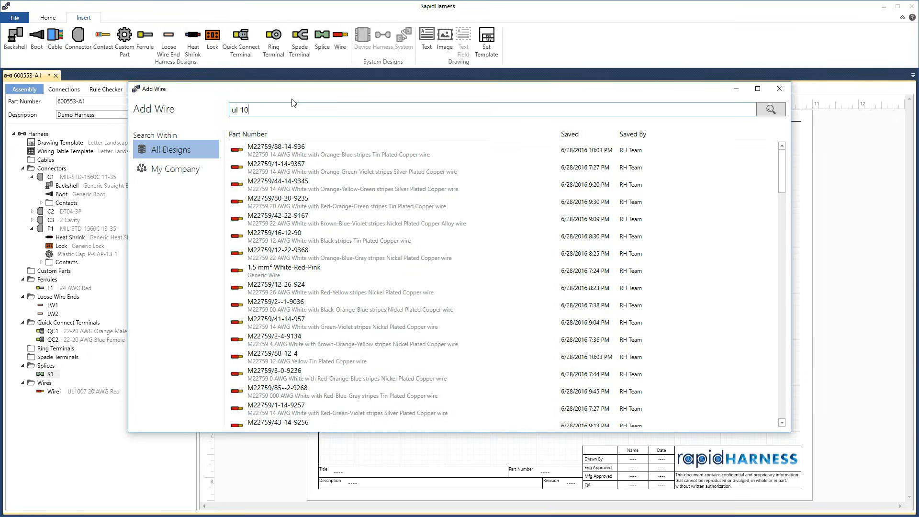
pyautogui.write('07 20')
pyautogui.press('Return')
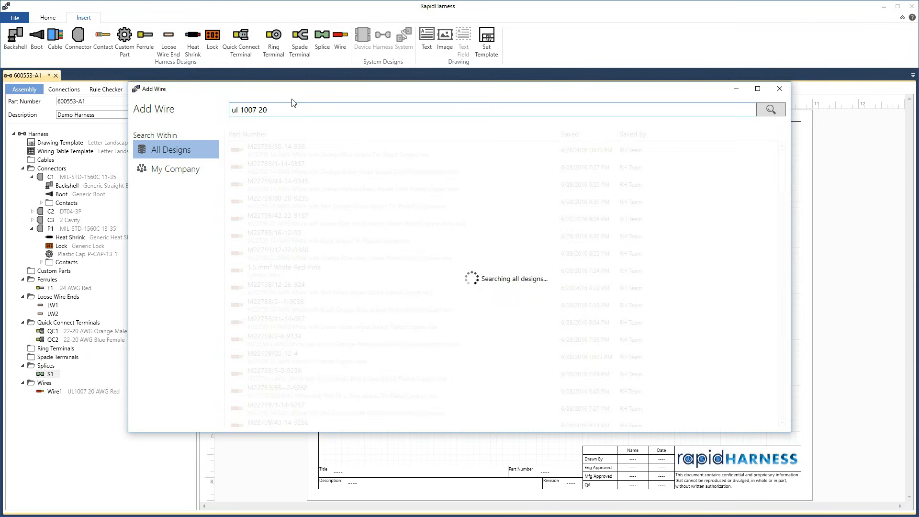
pyautogui.hotkey('ctrl', 'a')
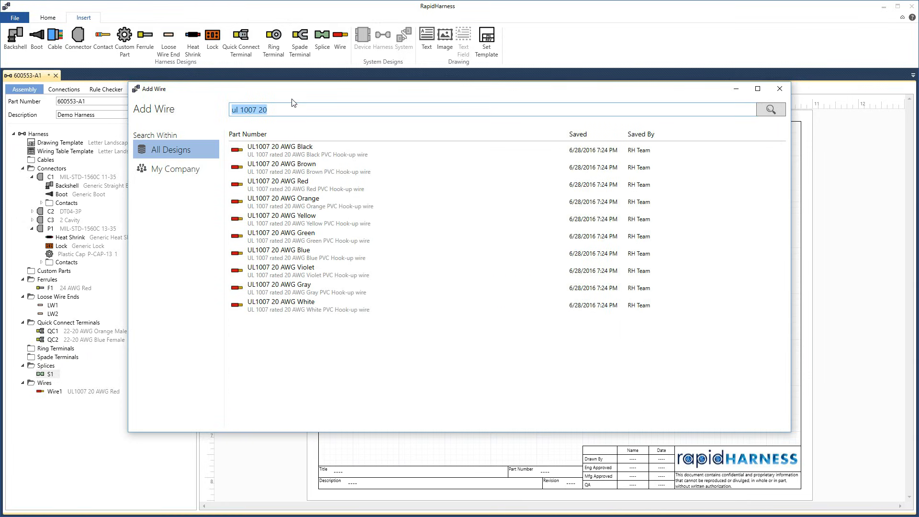
pyautogui.doubleClick(309, 203)
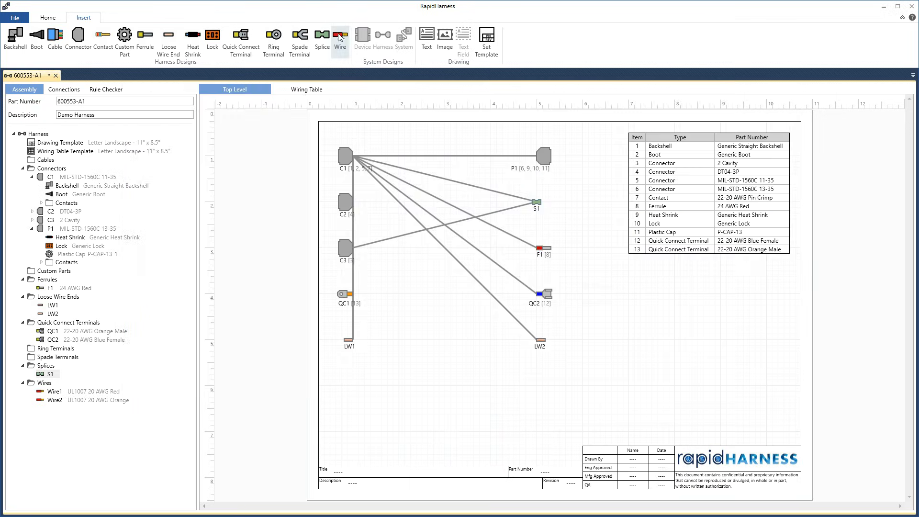
# Step: Add the UL1007 20 AWG Green and UL1007 20 AWG Blue wires to the harness
pyautogui.click(341, 43)
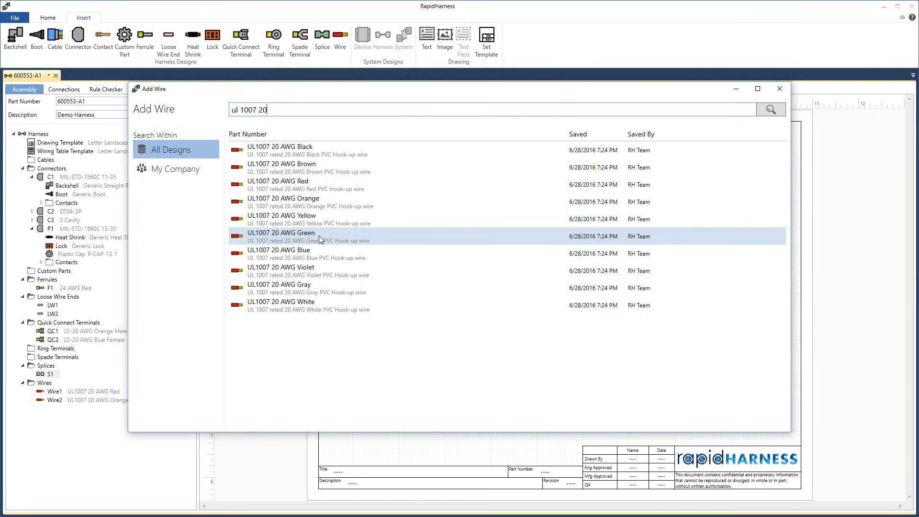
pyautogui.doubleClick(319, 235)
pyautogui.click(338, 42)
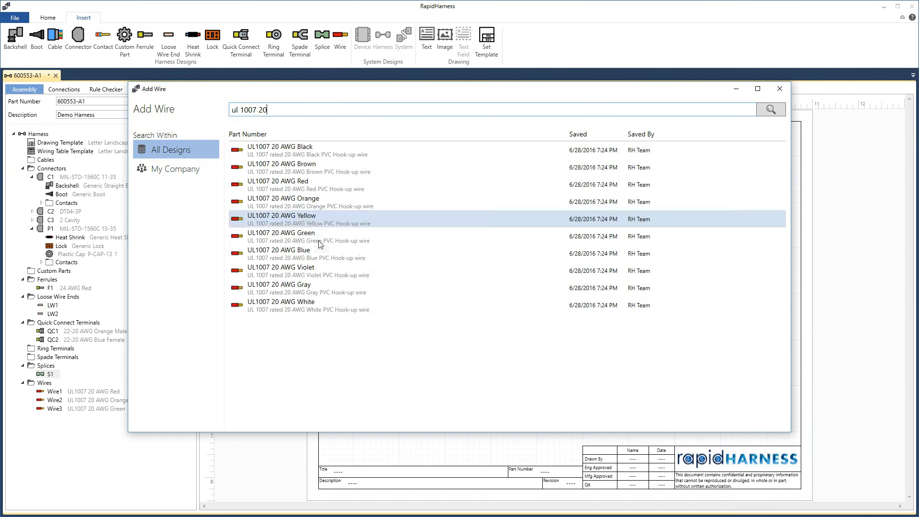
pyautogui.doubleClick(317, 250)
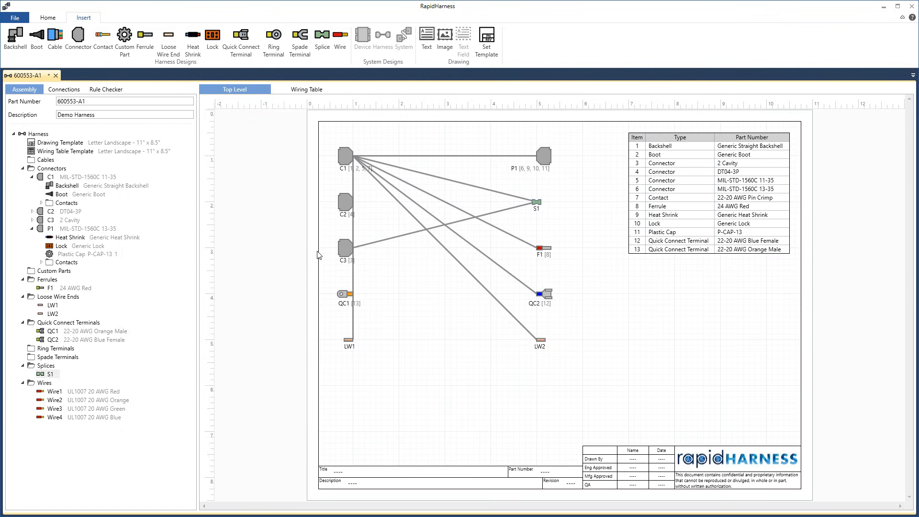
# Step: Assign the conductor Wire1.Red to the connection between C1.1 and P1.1
pyautogui.click(54, 91)
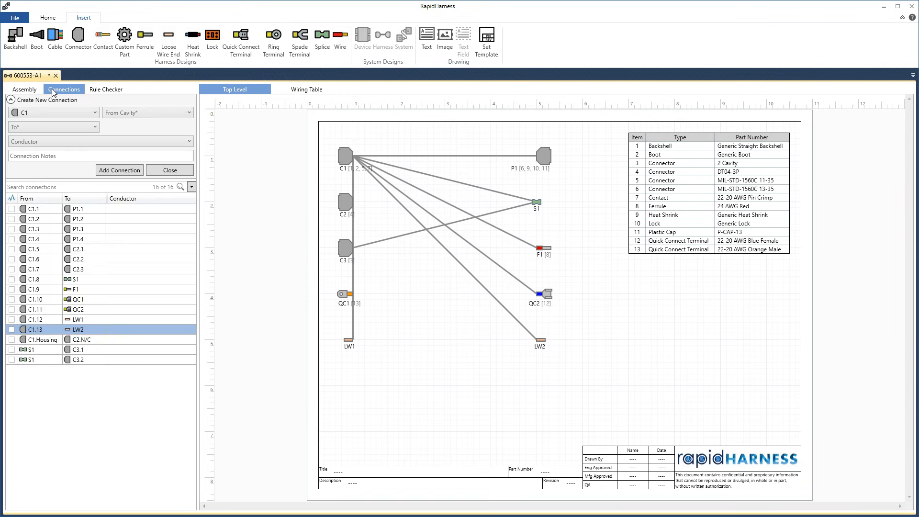
pyautogui.click(54, 212)
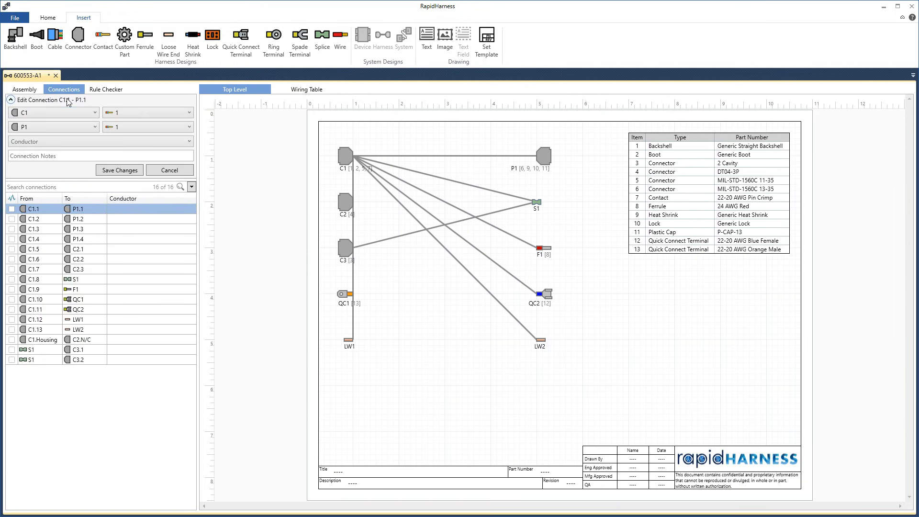
pyautogui.click(40, 145)
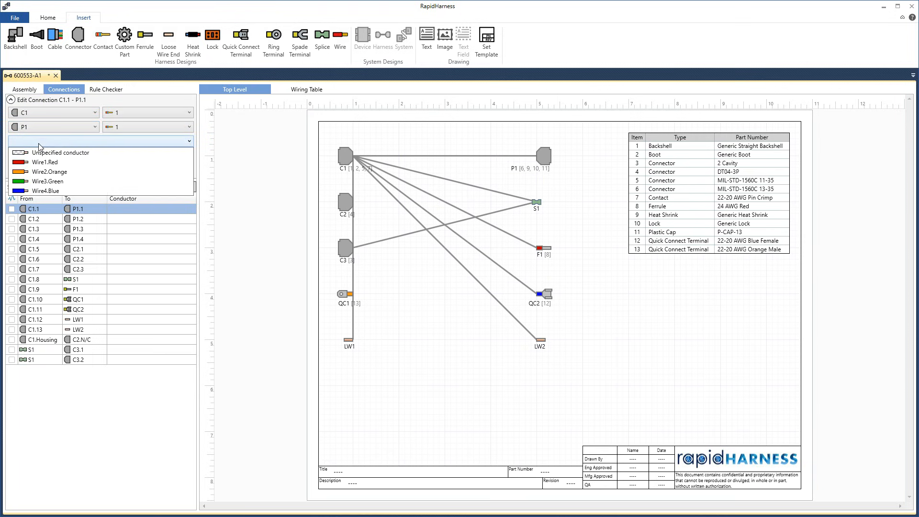
pyautogui.click(57, 163)
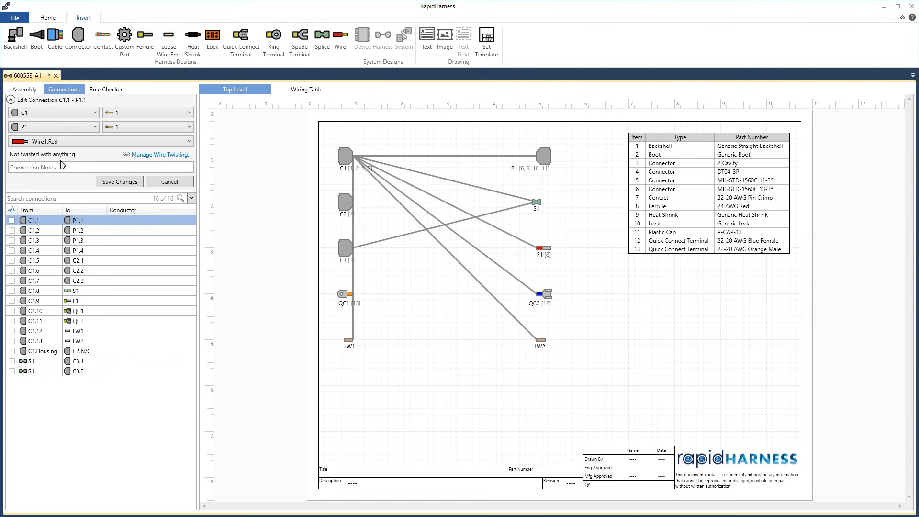
pyautogui.click(103, 183)
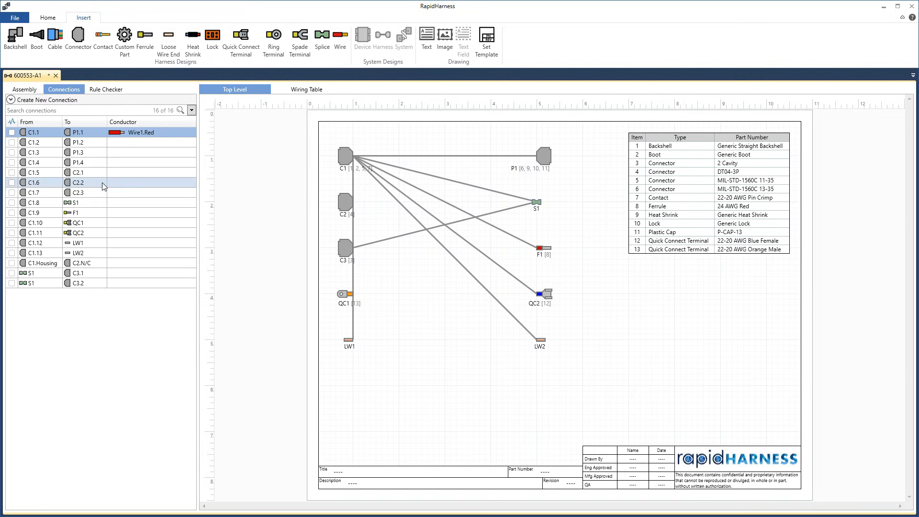
# Step: Highlight the four connections C1.1–P1.1 through C1.4–P1.4 on the drawing
pyautogui.click(11, 132)
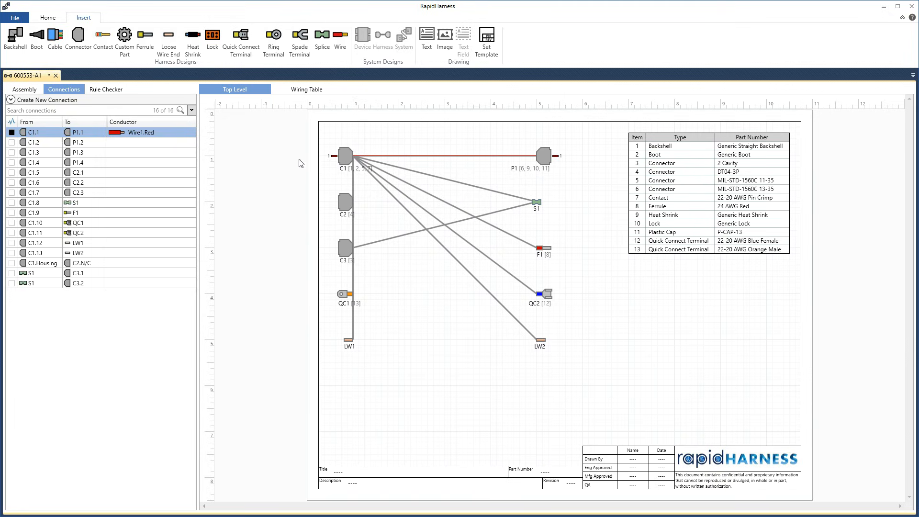
pyautogui.click(12, 143)
pyautogui.click(12, 153)
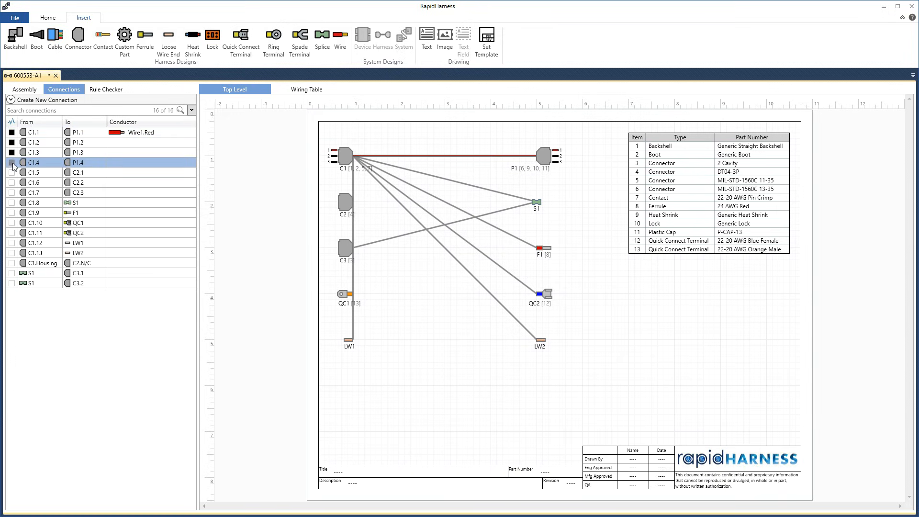
pyautogui.click(12, 163)
# Step: Assign the conductor Wire2.Orange to the connection between C1.2 and P1.2
pyautogui.doubleClick(51, 143)
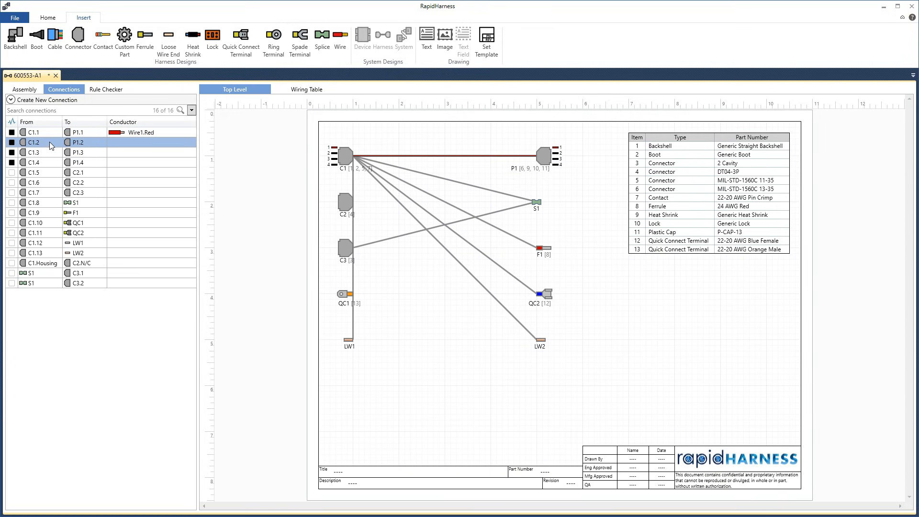
pyautogui.click(53, 143)
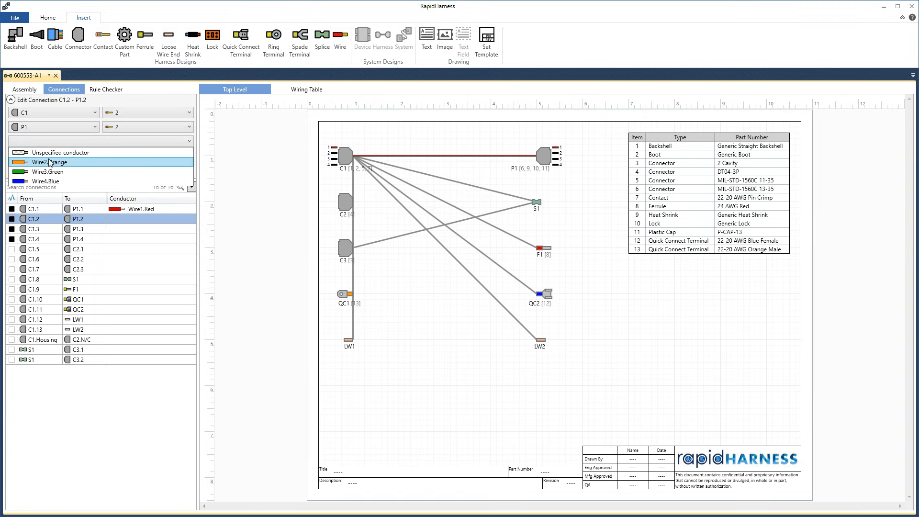
pyautogui.click(49, 163)
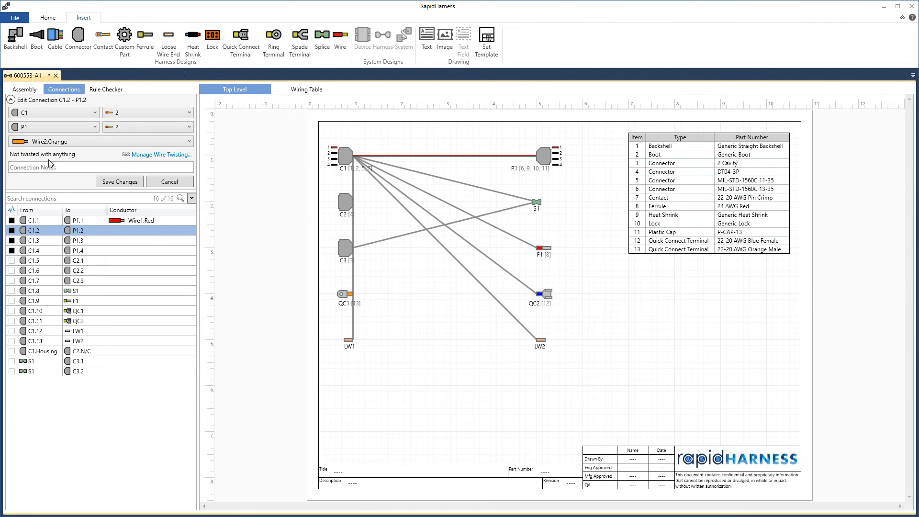
pyautogui.click(108, 182)
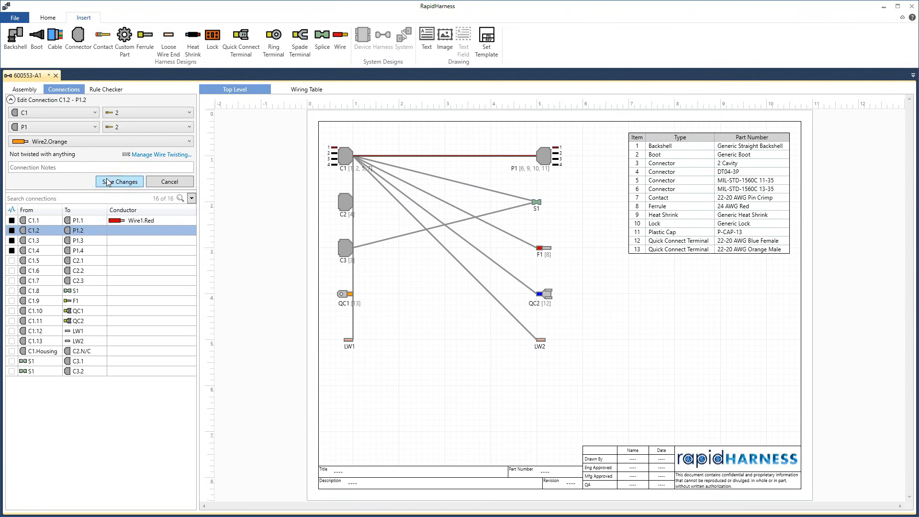
# Step: Open the connection between C1.3 and P1.3 for editing
pyautogui.click(103, 153)
pyautogui.doubleClick(102, 154)
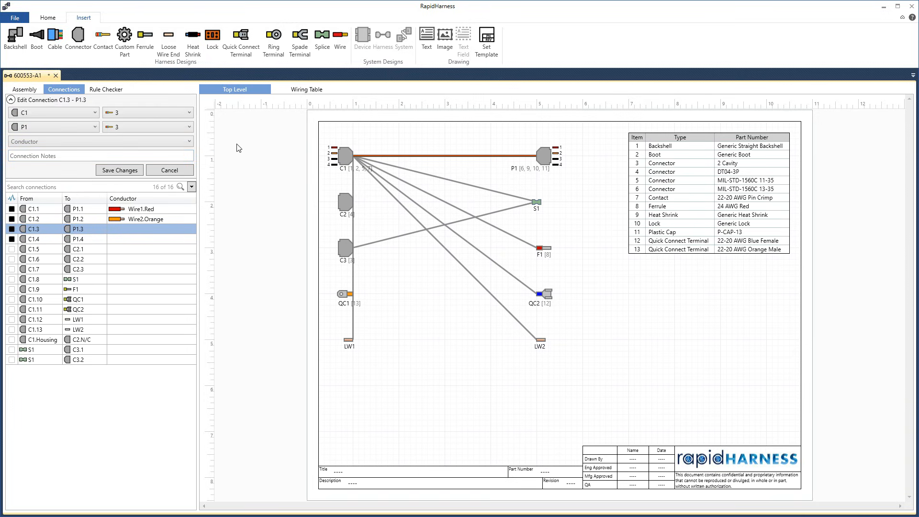
# Step: Assign Wire3.Green as the conductor of the connection from C1.3 to P1.3 and save the change
pyautogui.click(75, 142)
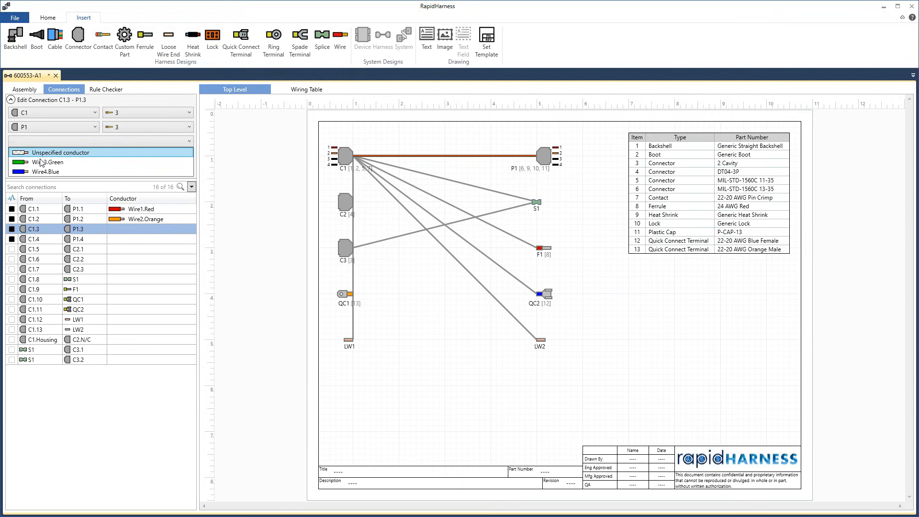
pyautogui.click(40, 164)
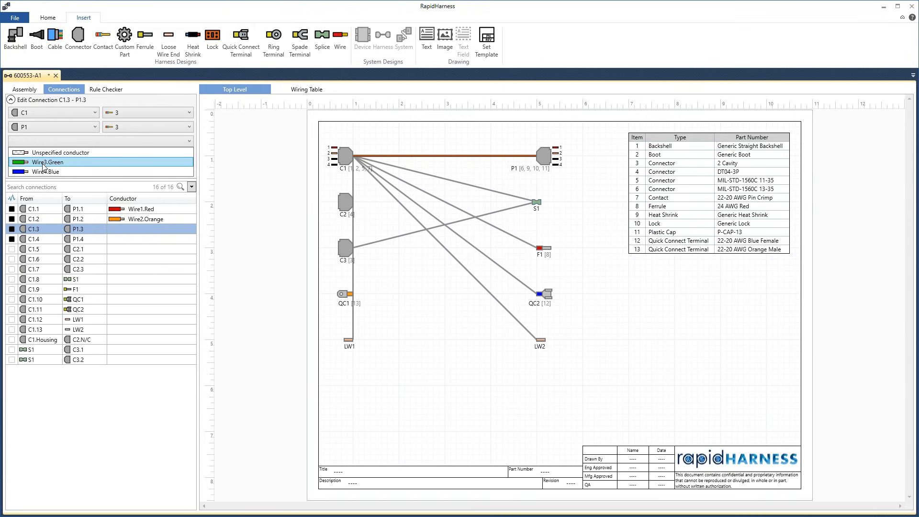
pyautogui.click(120, 181)
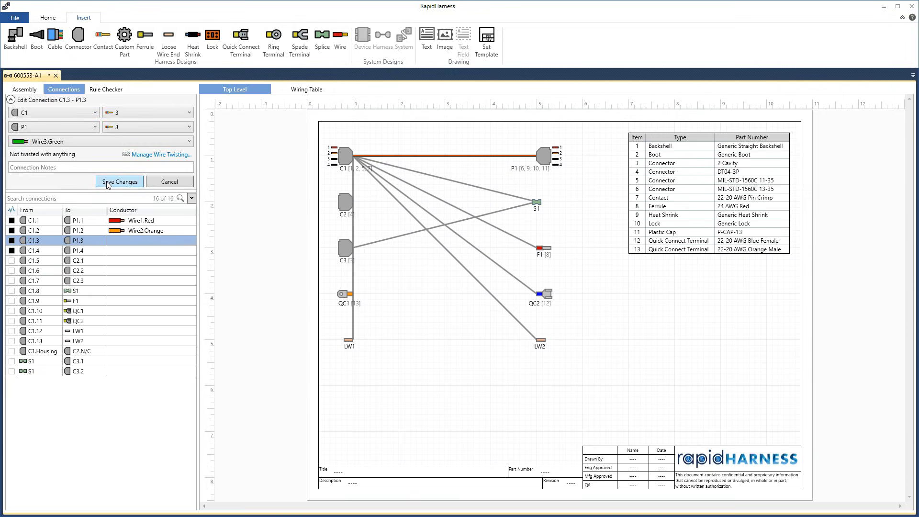
# Step: Assign Wire4.Blue to the connection from C1.4 to P1.4 and check the assigned conductors in the wiring table
pyautogui.click(96, 163)
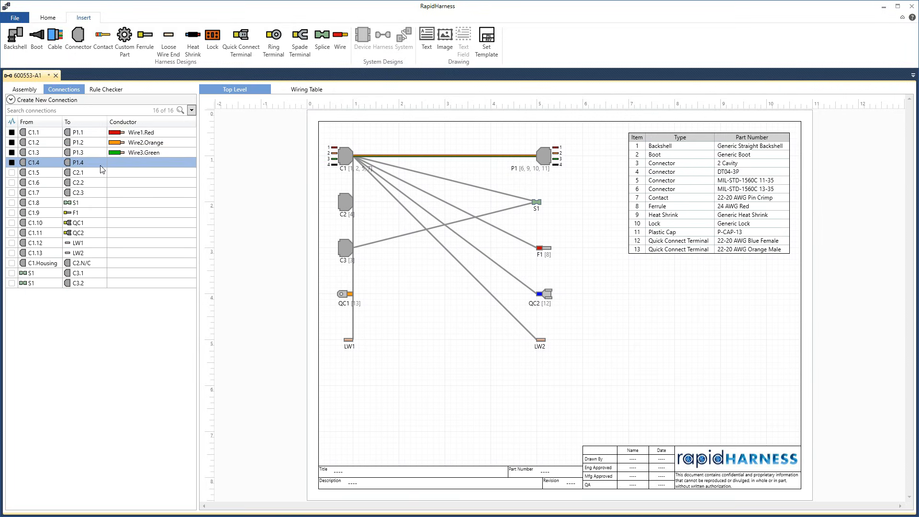
pyautogui.click(49, 144)
pyautogui.click(40, 163)
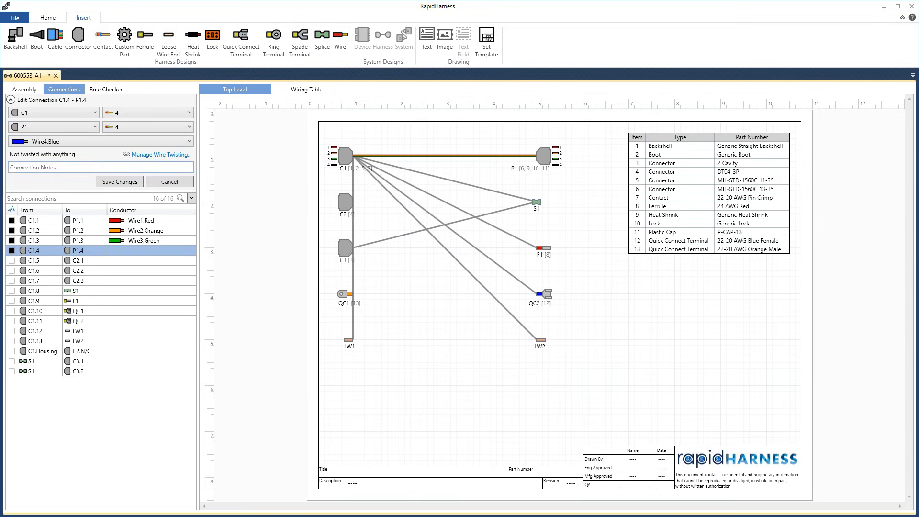
pyautogui.click(116, 184)
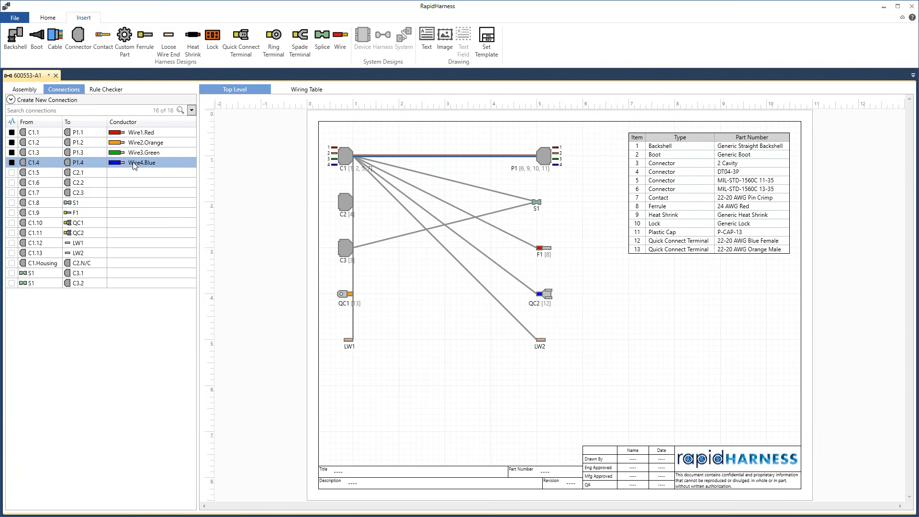
pyautogui.click(306, 91)
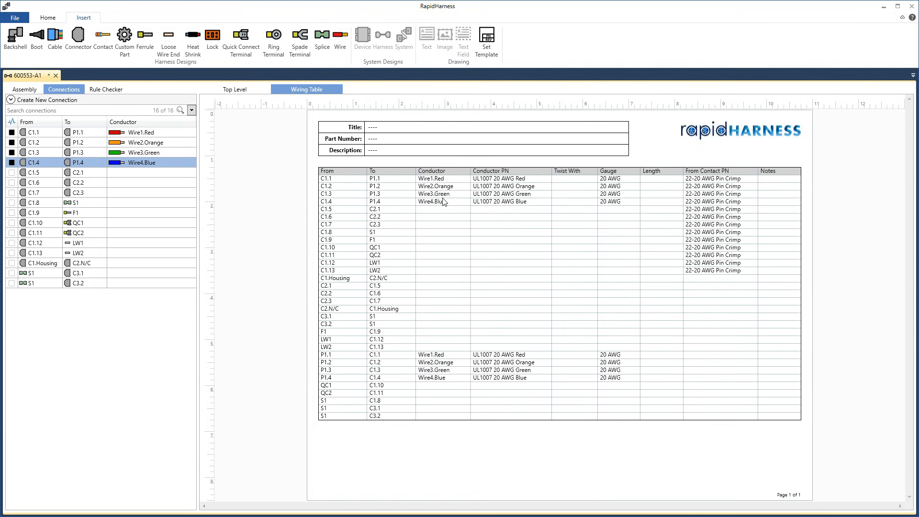
pyautogui.click(239, 91)
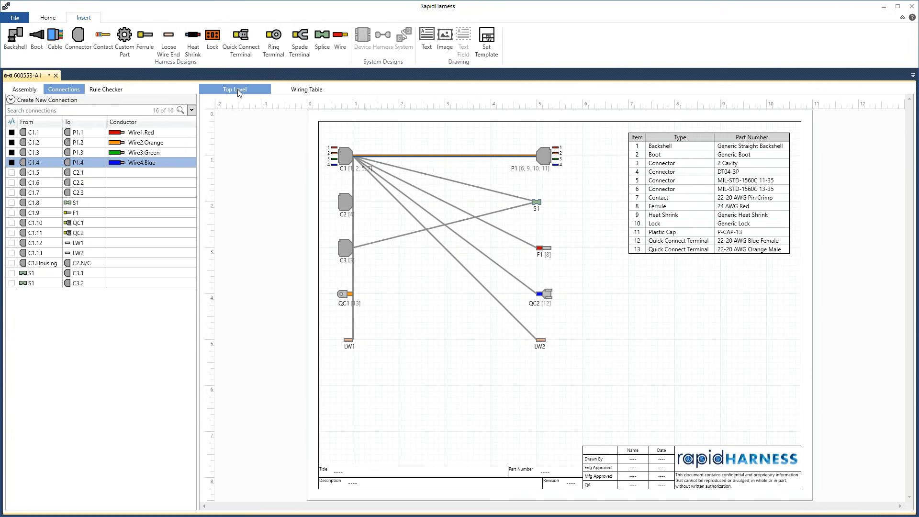
# Step: Open wire twisting management from the C1.1 to P1.1 connection and twist Wire1 and Wire2 together
pyautogui.doubleClick(80, 133)
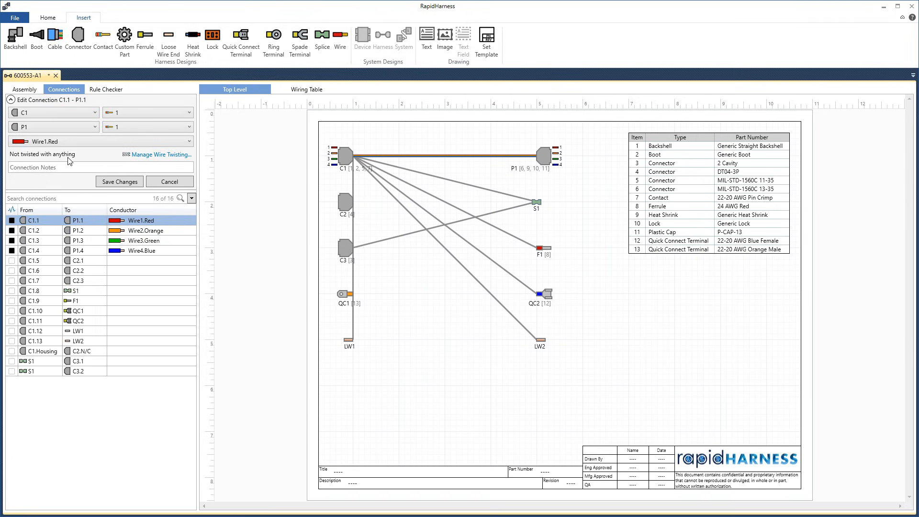
pyautogui.click(141, 157)
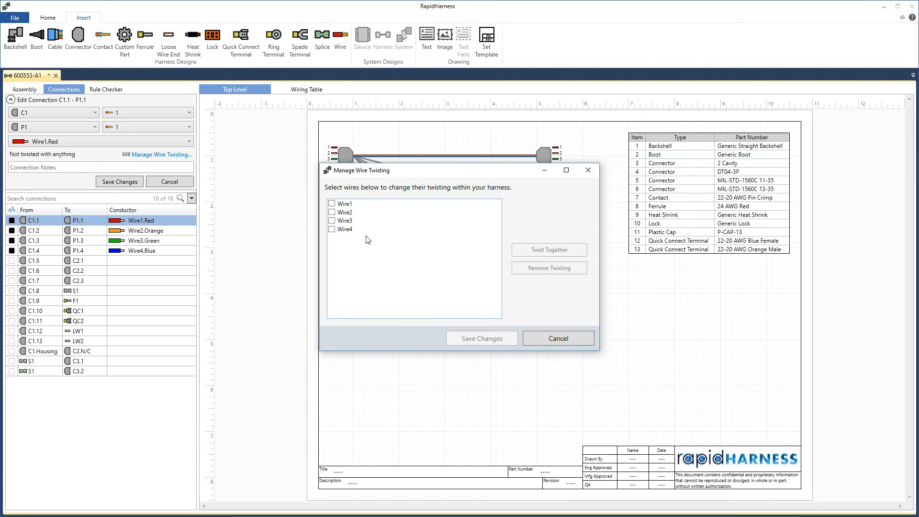
pyautogui.click(347, 205)
pyautogui.click(347, 212)
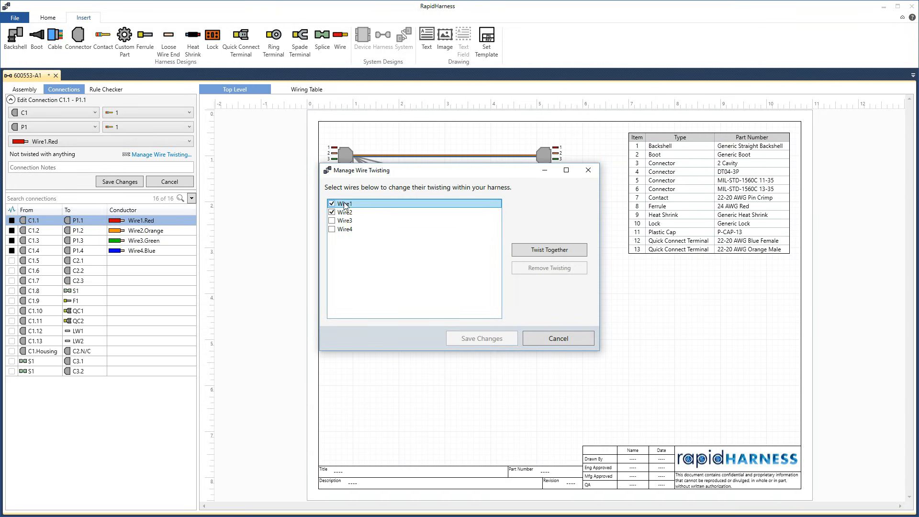
pyautogui.click(539, 251)
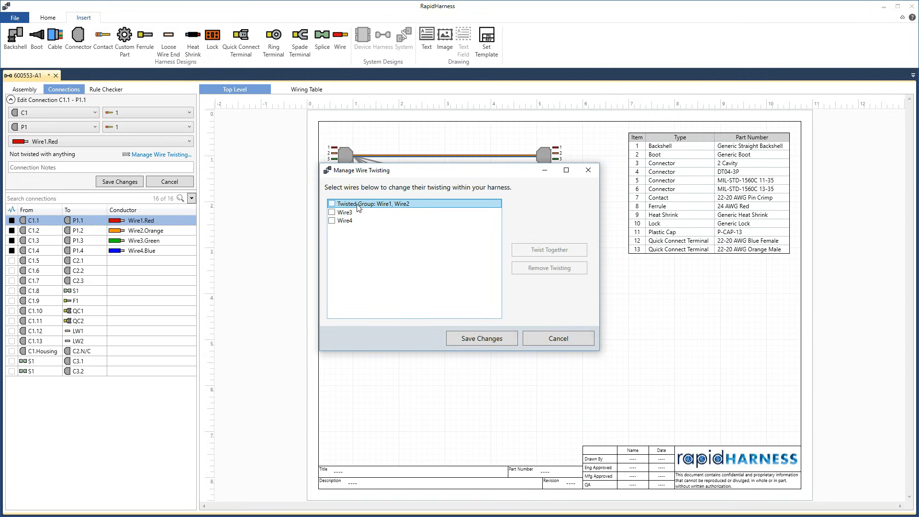
# Step: Remove the twisting from the Wire1 and Wire2 group and twist the two wires together again
pyautogui.click(399, 210)
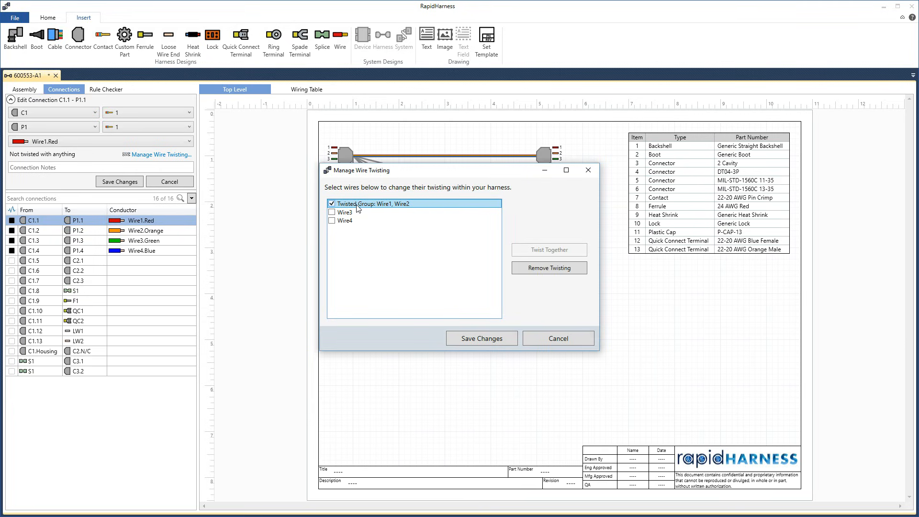
pyautogui.click(538, 266)
pyautogui.click(348, 203)
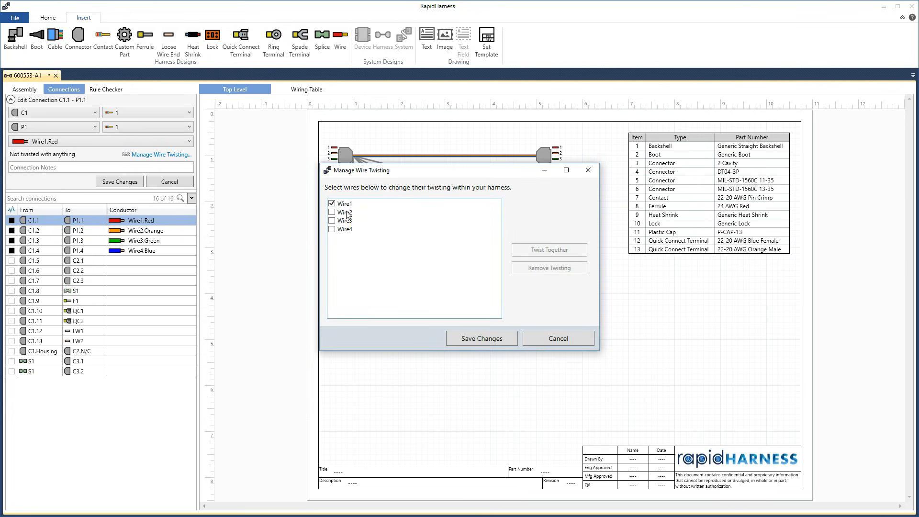
pyautogui.click(347, 213)
pyautogui.click(533, 246)
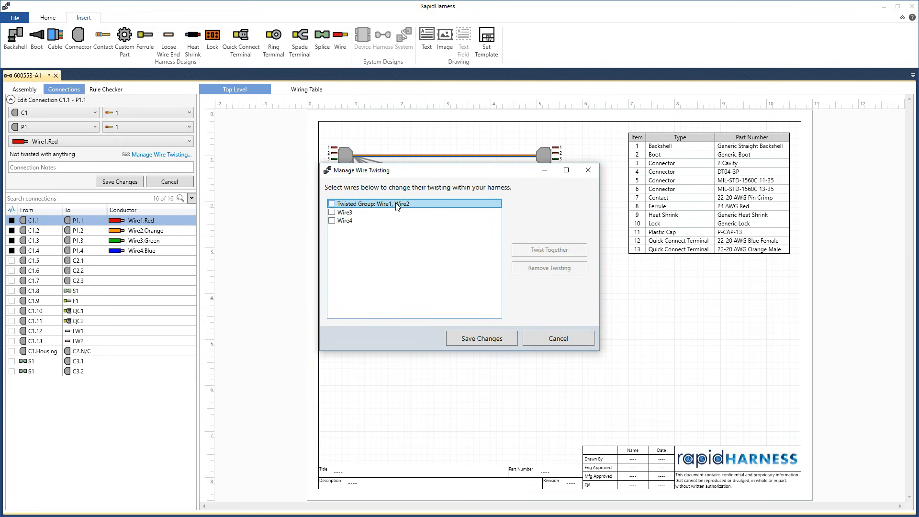
# Step: Twist Wire3 and Wire4 together, save the twisting changes, and check the twist assignments in the wiring table
pyautogui.click(353, 213)
pyautogui.click(352, 221)
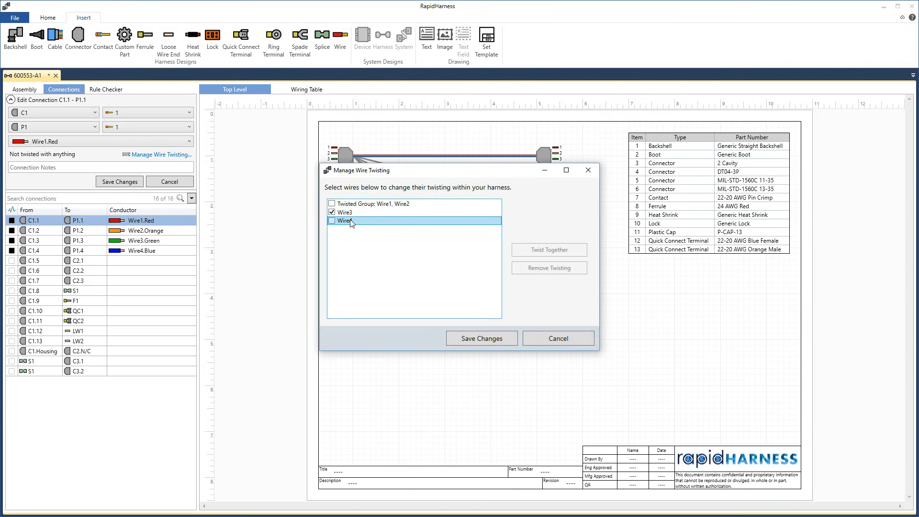
pyautogui.click(528, 249)
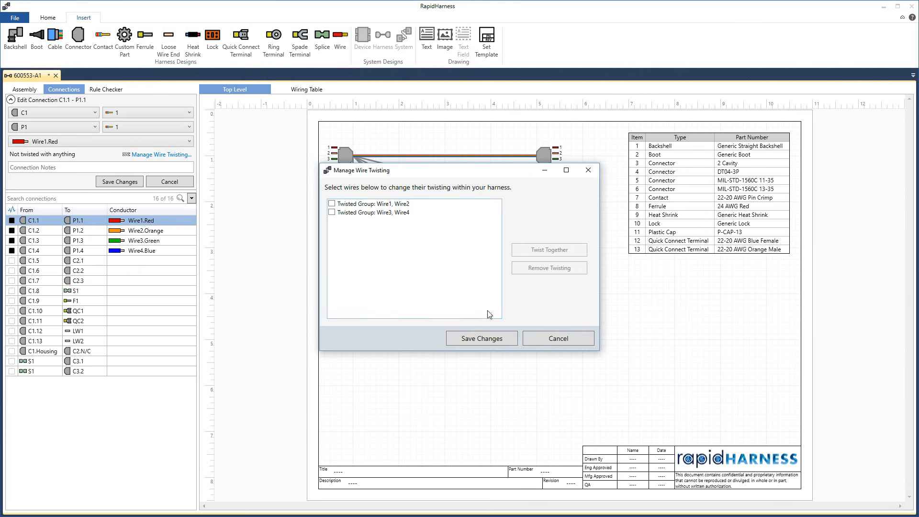
pyautogui.click(484, 339)
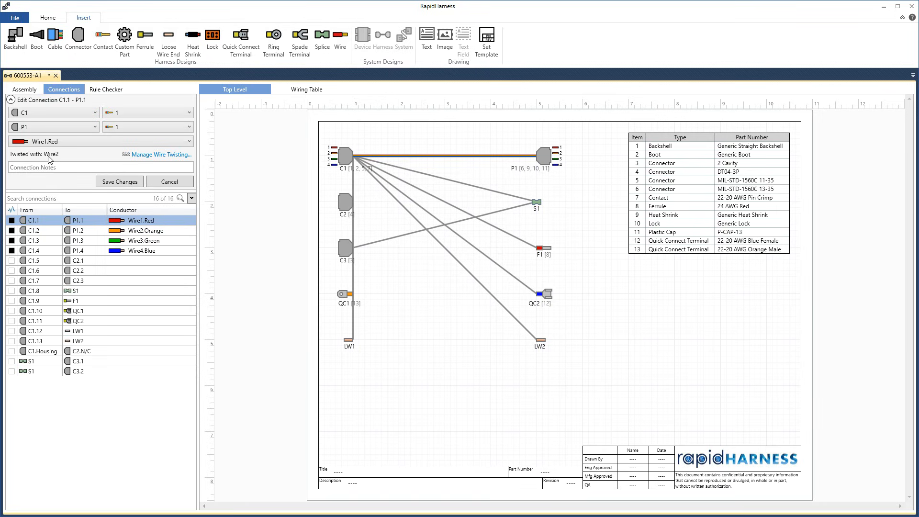
pyautogui.click(296, 87)
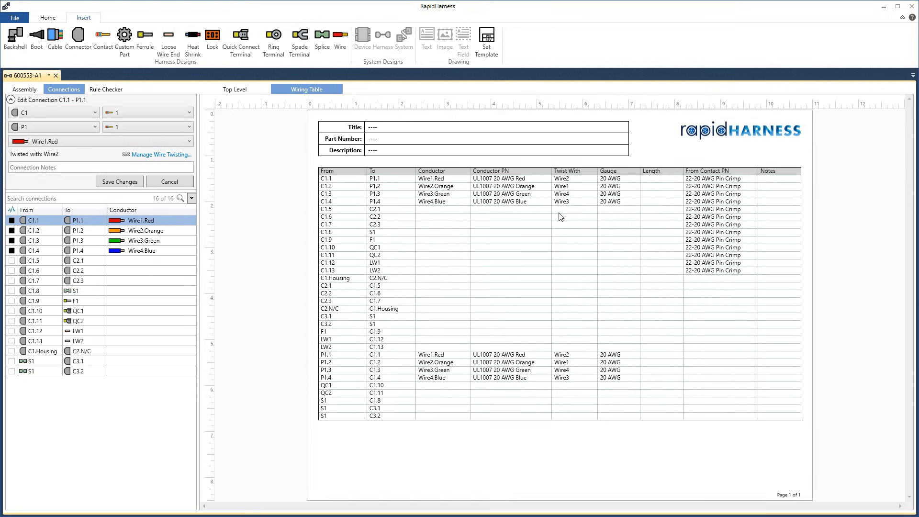
pyautogui.click(242, 90)
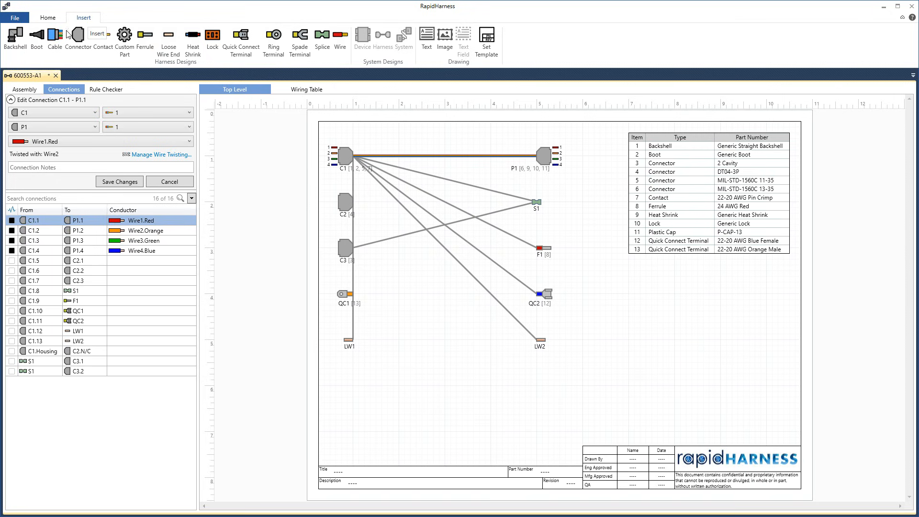
# Step: Find the "4 Wire (2 twisted pairs), 24 AWG Shielded" cable and add two of them to the harness
pyautogui.click(55, 41)
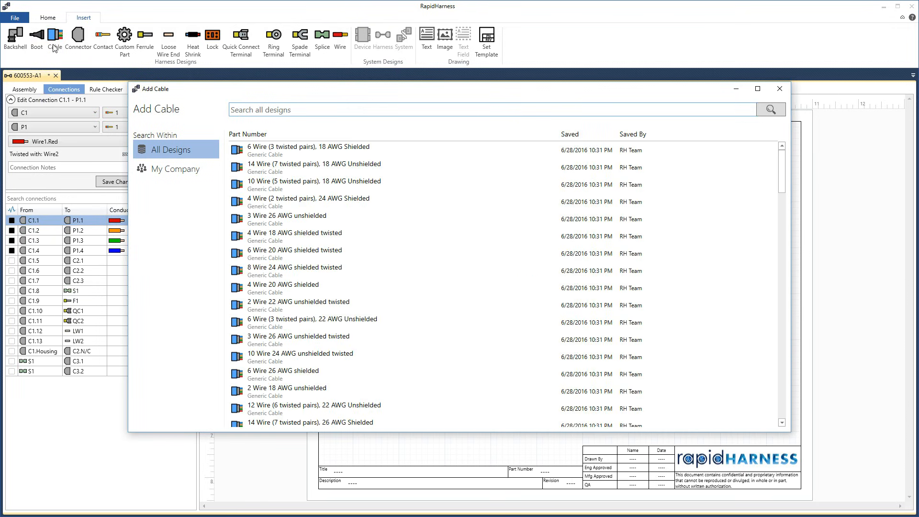
pyautogui.write('4 wire 2 twisted pair')
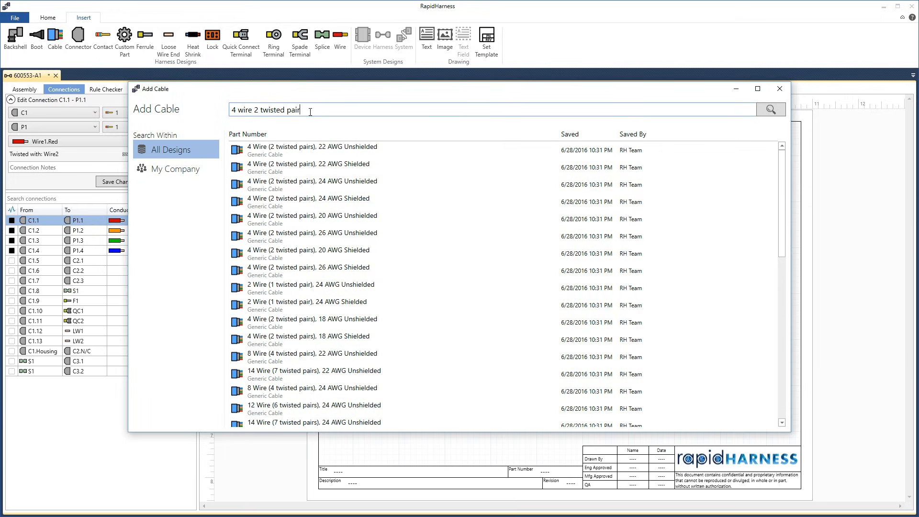
pyautogui.write(' 24')
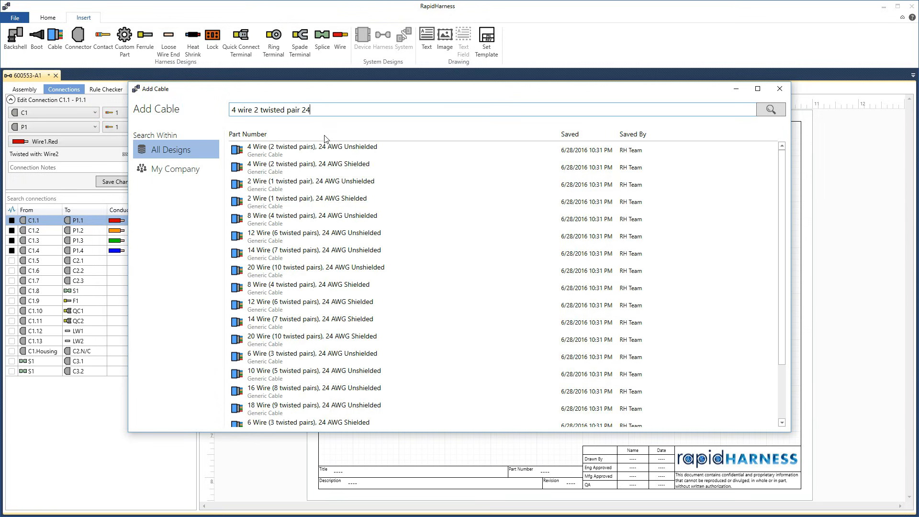
pyautogui.click(336, 168)
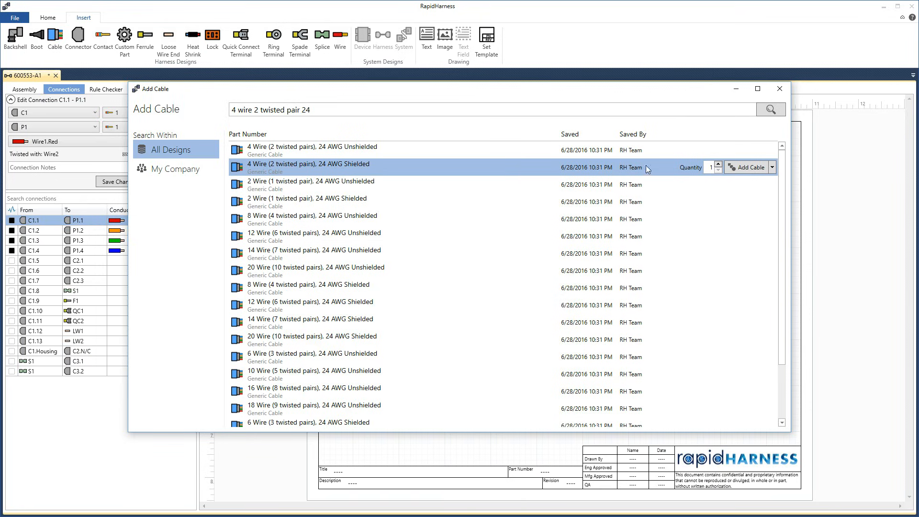
pyautogui.click(718, 164)
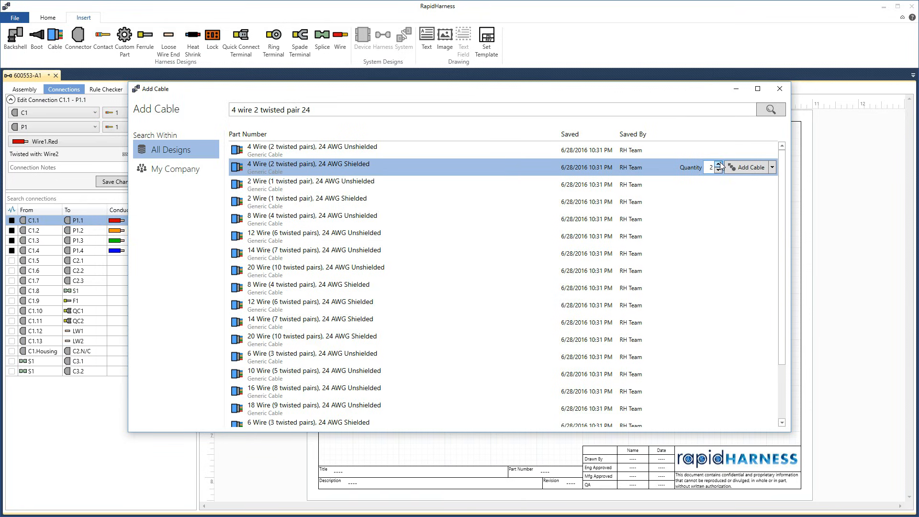
pyautogui.click(745, 168)
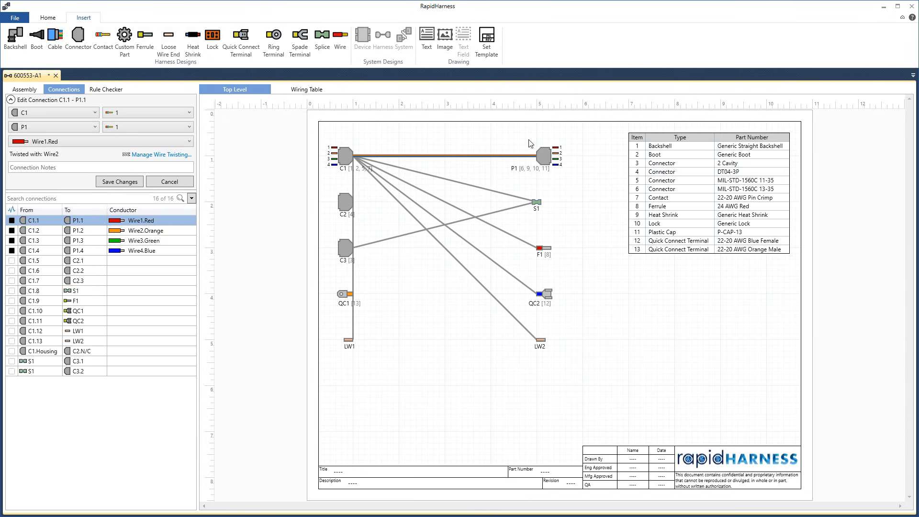
# Step: Examine the design of Cable1 from the harness assembly and close it again
pyautogui.click(26, 89)
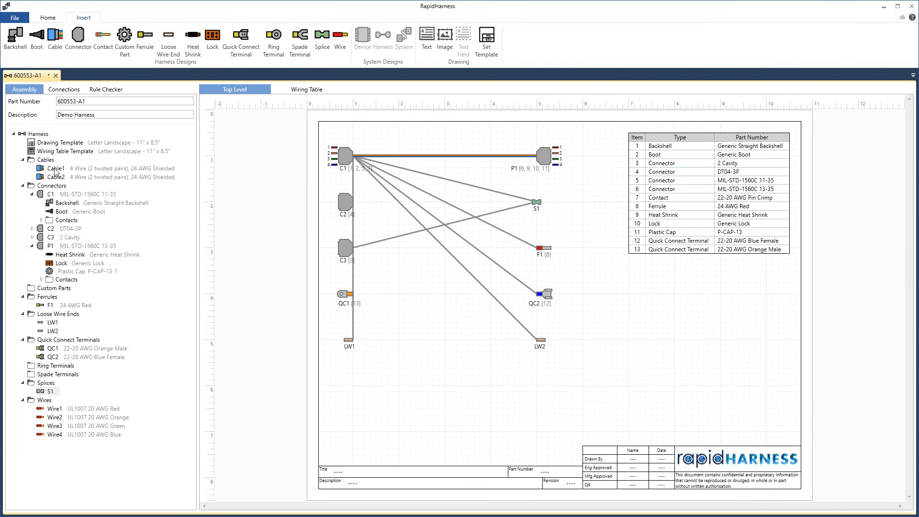
pyautogui.click(66, 171)
pyautogui.rightClick(76, 169)
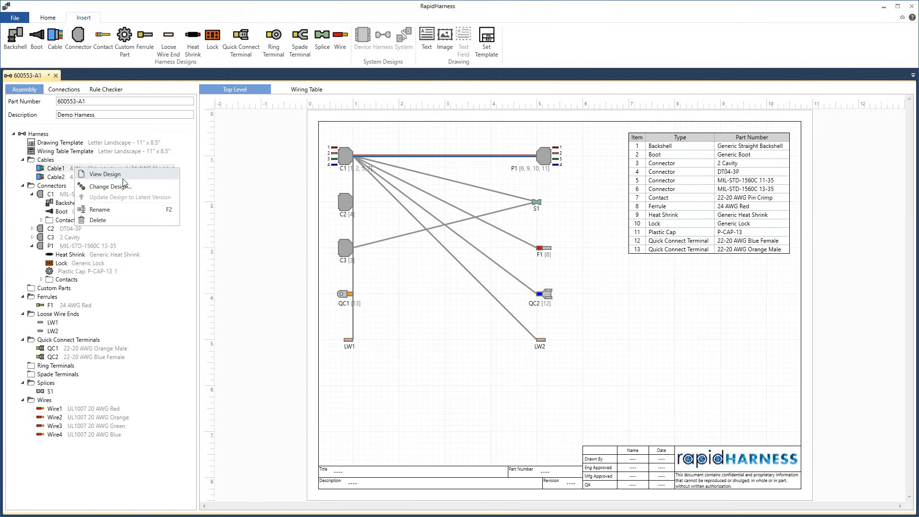
pyautogui.click(123, 177)
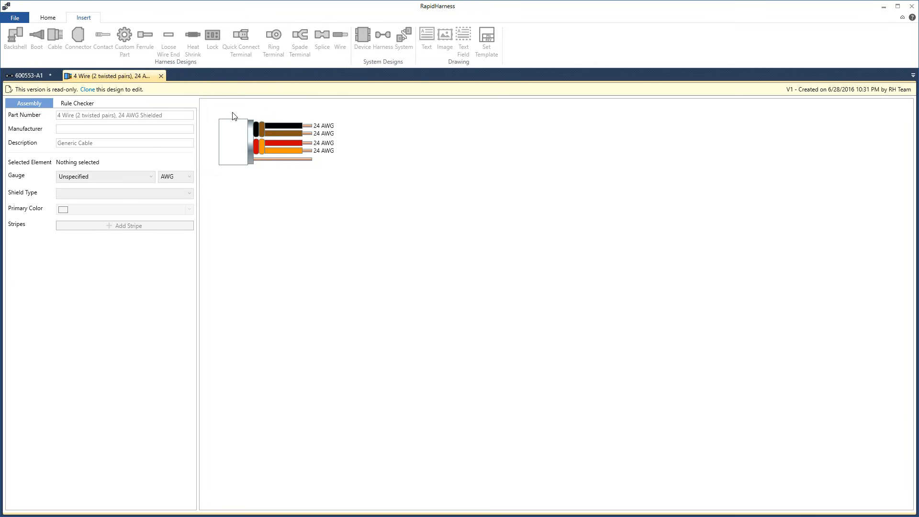
pyautogui.click(161, 76)
# Step: Assign Cable1.Black as the conductor of the connection from C1.5 to C2.1 and save the change
pyautogui.click(64, 89)
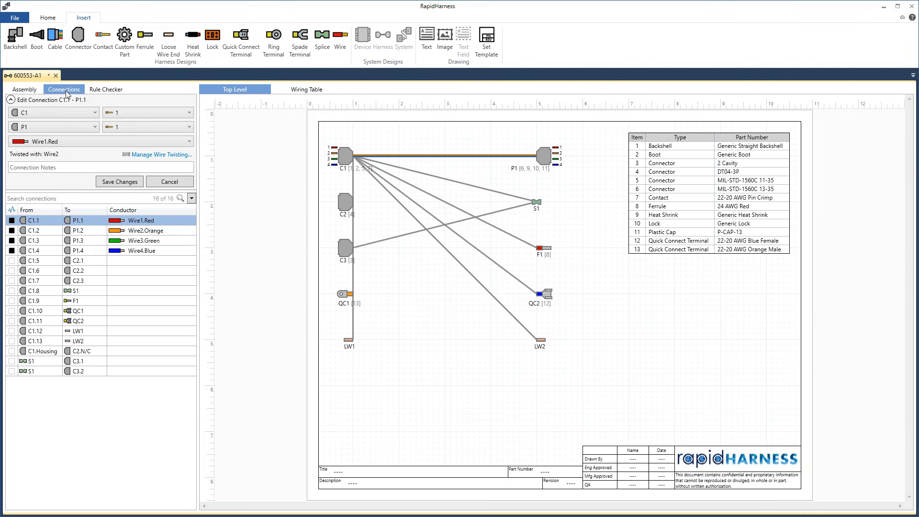
pyautogui.click(55, 261)
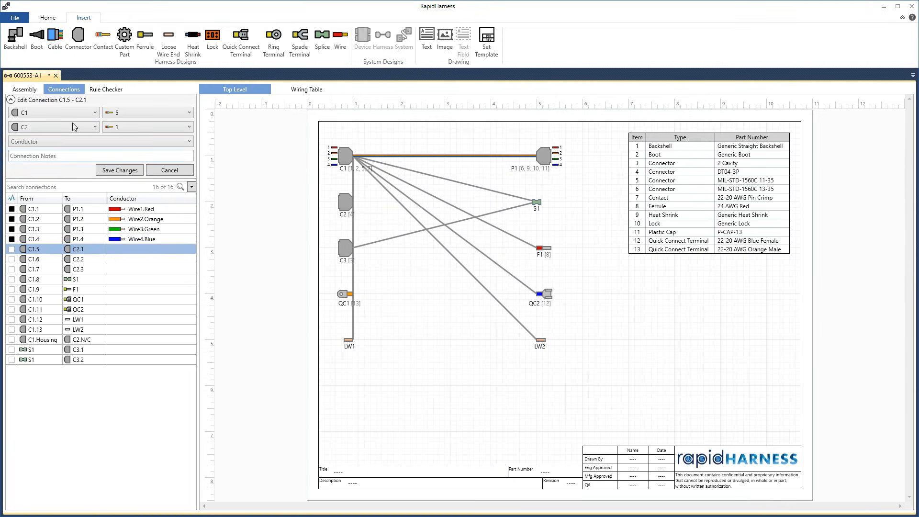
pyautogui.click(66, 142)
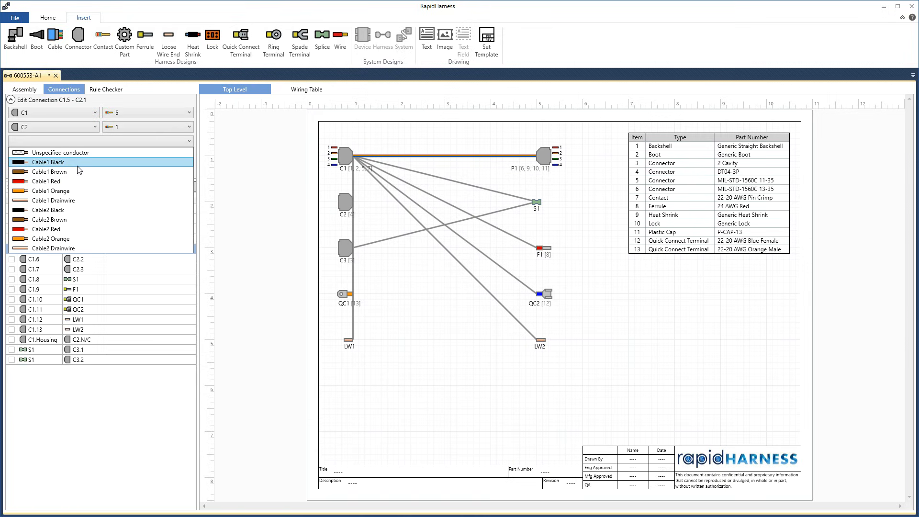
pyautogui.click(63, 162)
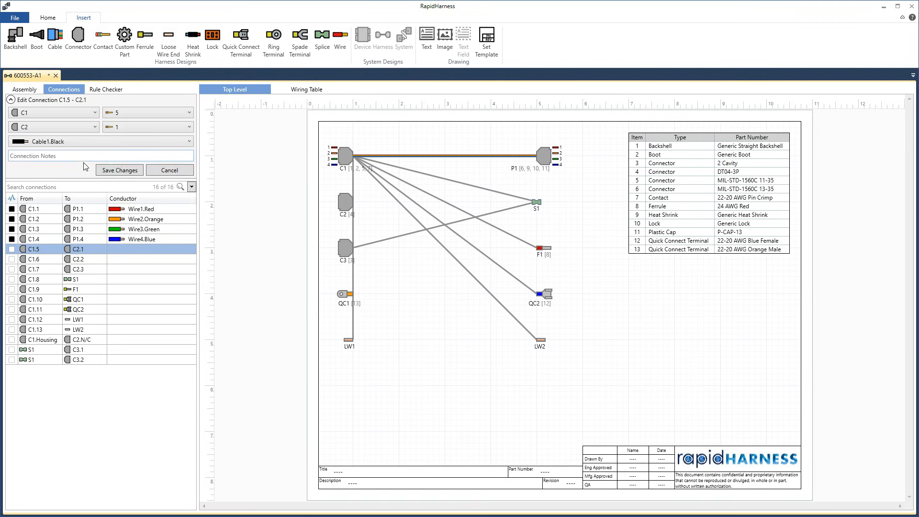
pyautogui.click(111, 169)
# Step: Assign Cable1.Brown to the connection from C1.6 to C2.2 and Cable1.Red to the connection from C1.7 to C2.3, saving each change
pyautogui.doubleClick(96, 182)
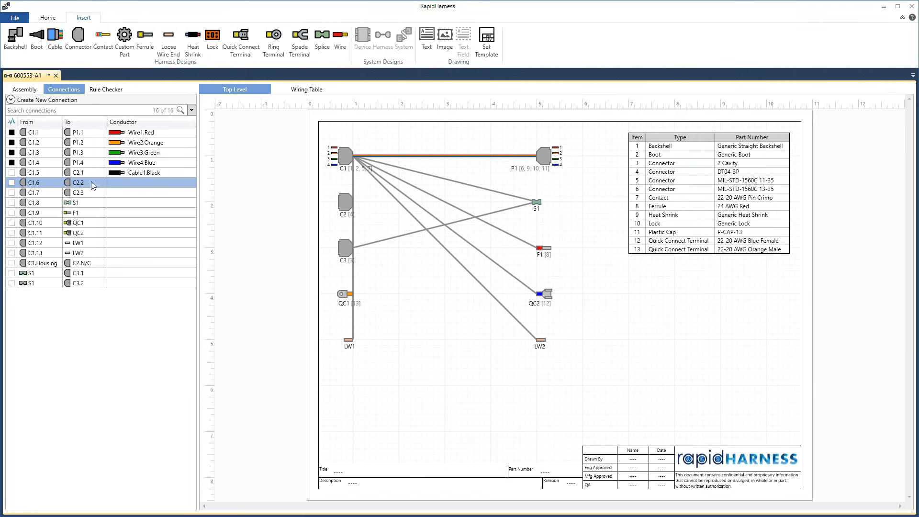
pyautogui.click(63, 142)
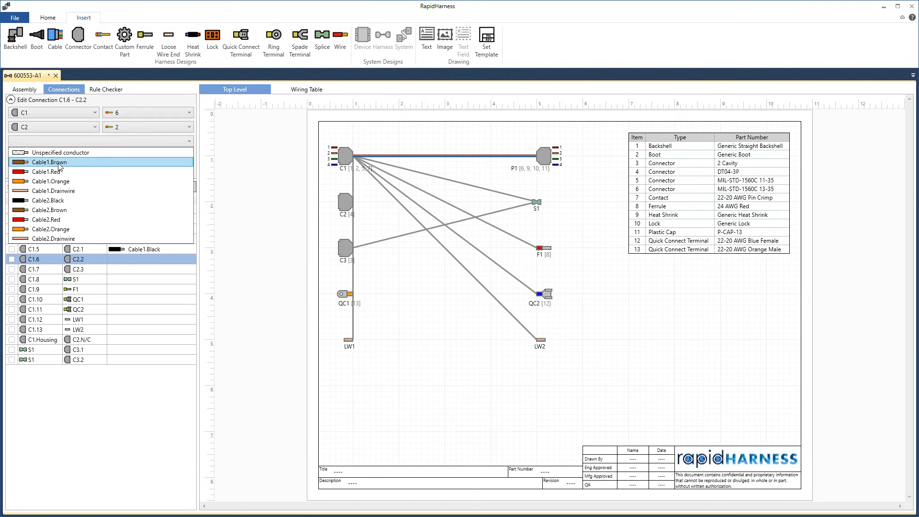
pyautogui.click(62, 164)
pyautogui.click(111, 171)
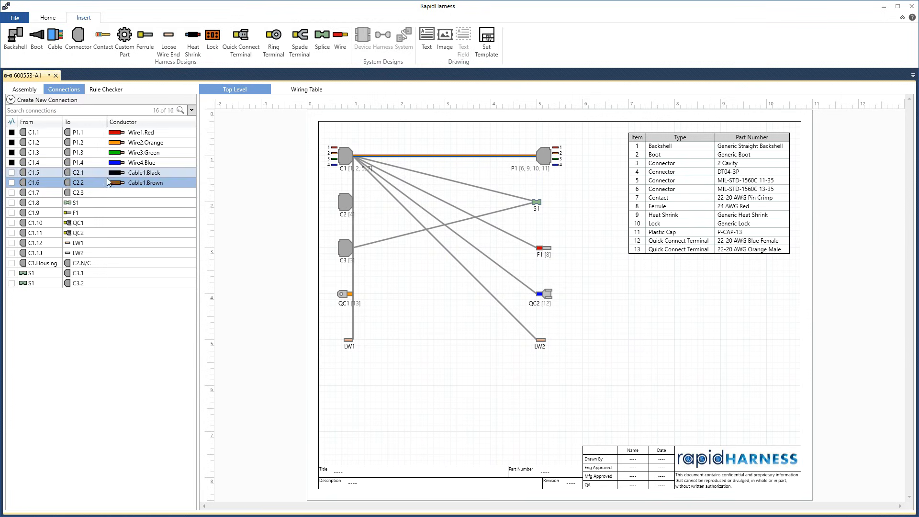
pyautogui.doubleClick(98, 193)
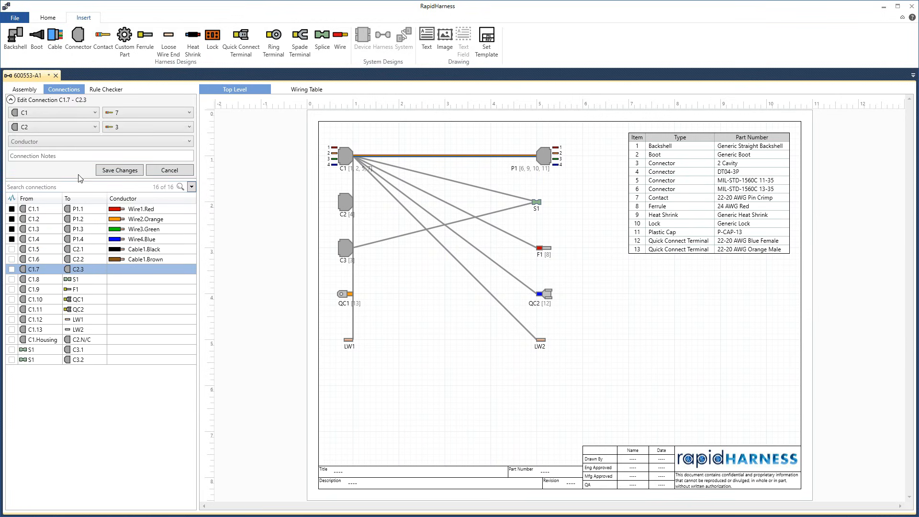
pyautogui.click(54, 144)
pyautogui.click(56, 164)
pyautogui.click(120, 170)
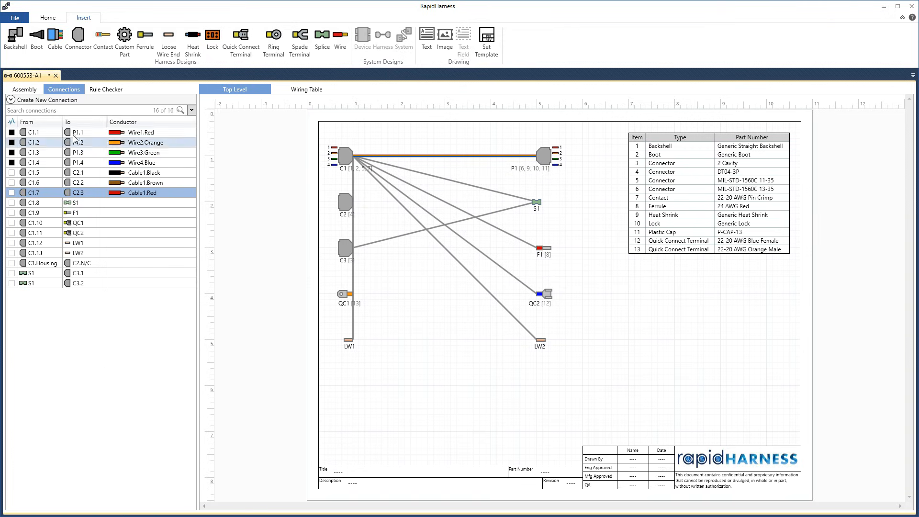
# Step: Turn off the drawing highlight for connections C1.1 to C1.4 and turn it on for C1.5, C1.6 and C1.7
pyautogui.moveTo(43, 133); pyautogui.dragTo(43, 163)
pyautogui.press('space')
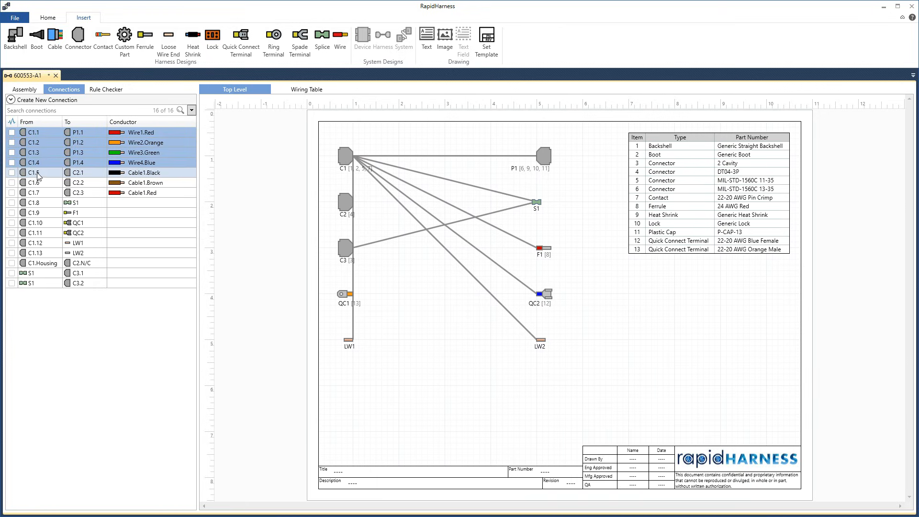
pyautogui.click(36, 173)
pyautogui.click(11, 173)
pyautogui.click(12, 182)
pyautogui.click(12, 192)
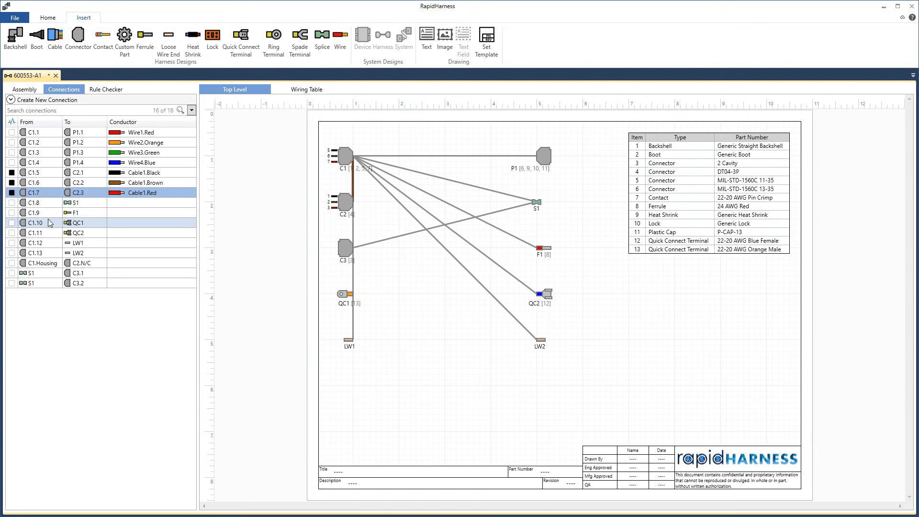
# Step: Assign Cable1.Drainwire to the connection from C1.Housing to C2.N/C, save it, and check the cable conductors in the wiring table
pyautogui.click(58, 263)
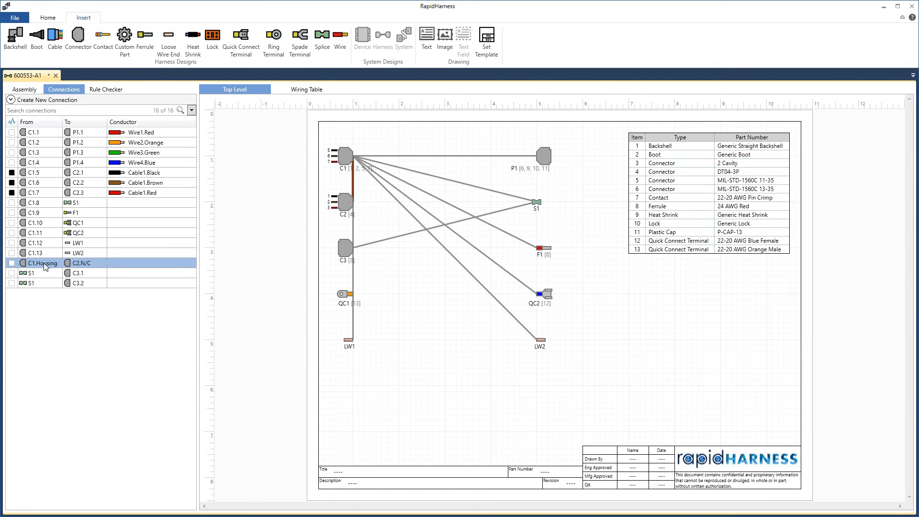
pyautogui.doubleClick(46, 265)
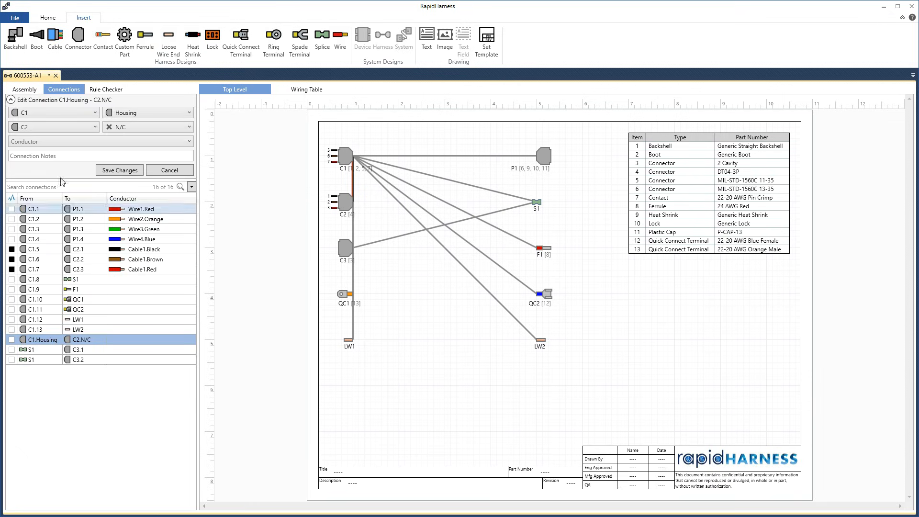
pyautogui.click(56, 141)
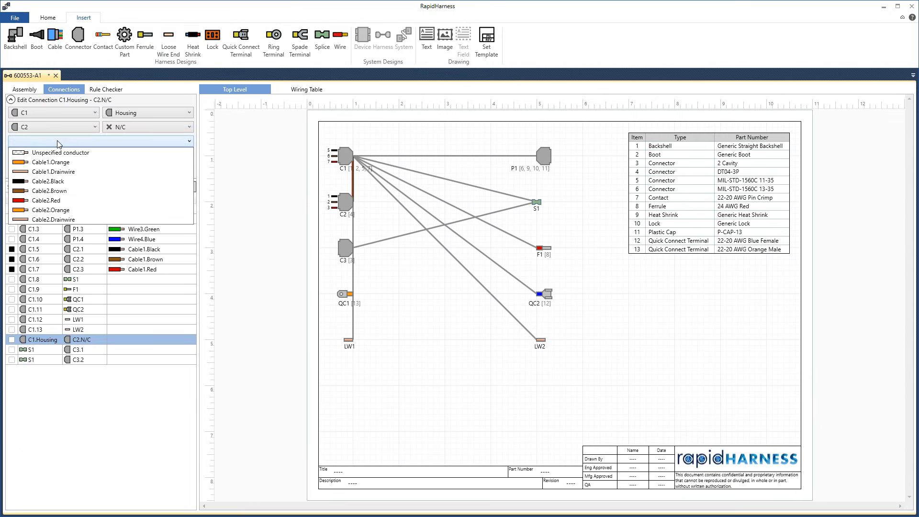
pyautogui.click(48, 175)
pyautogui.click(119, 171)
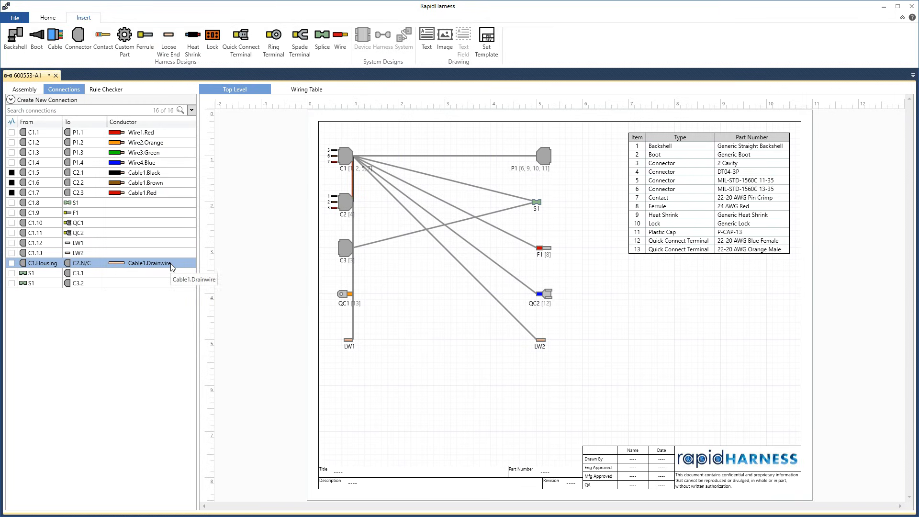
pyautogui.click(308, 97)
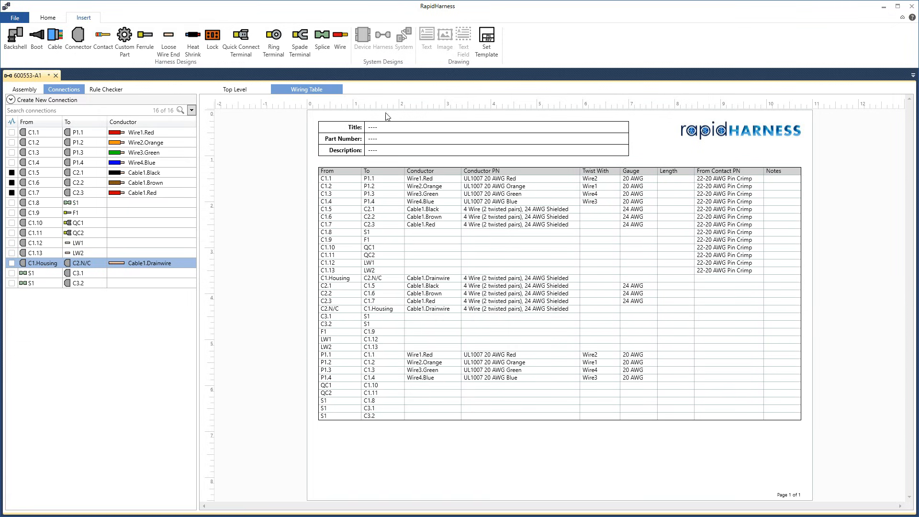
pyautogui.click(245, 90)
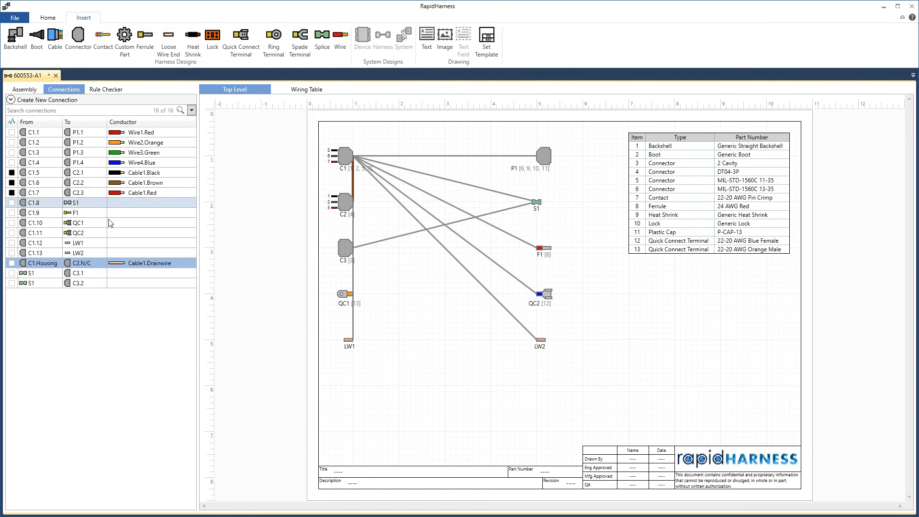
# Step: Assign Cable2.Black as the conductor of the connection from C1.9 to F1 and save the change
pyautogui.click(68, 216)
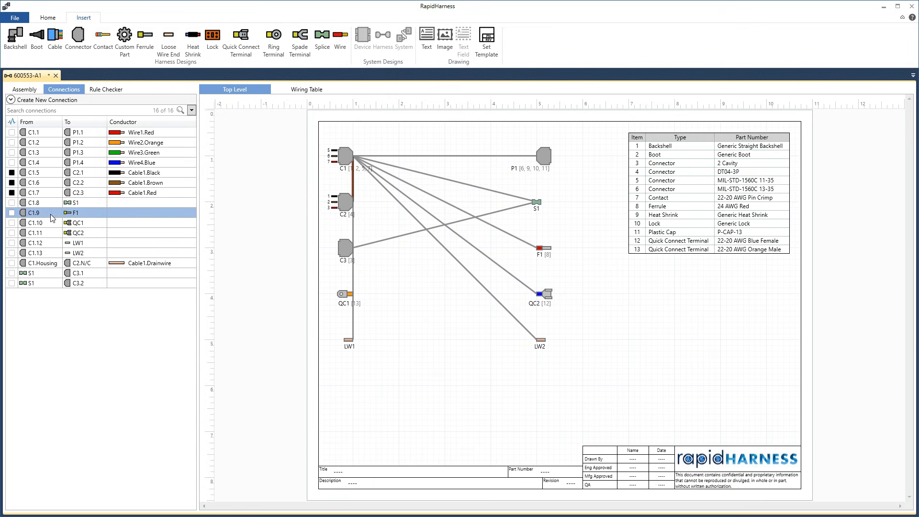
pyautogui.doubleClick(91, 218)
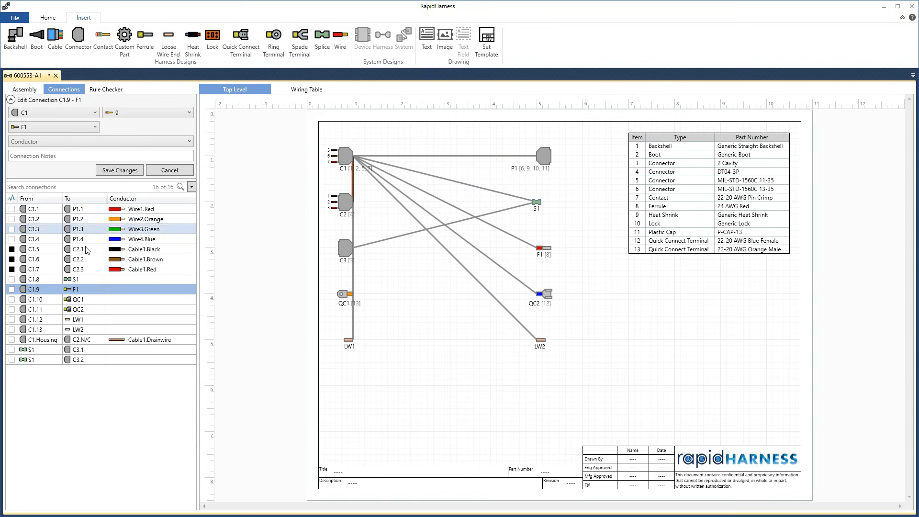
pyautogui.click(75, 143)
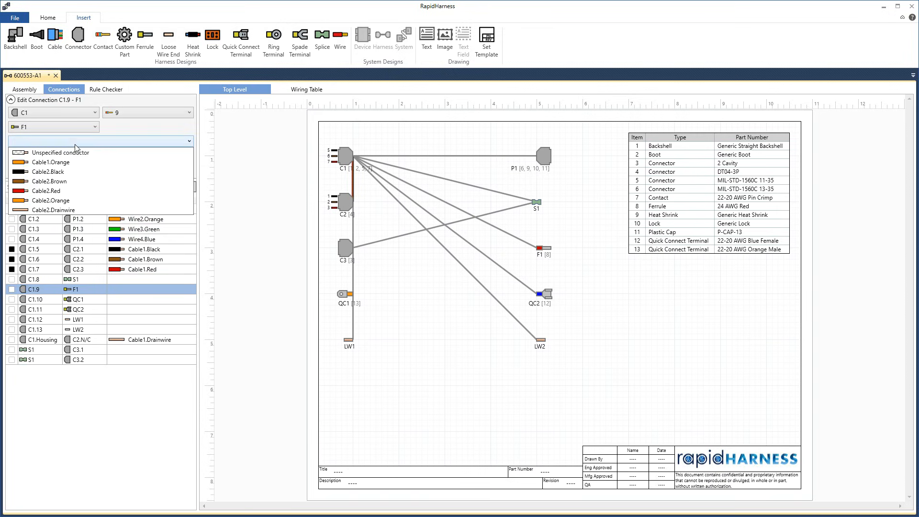
pyautogui.click(67, 172)
pyautogui.click(120, 170)
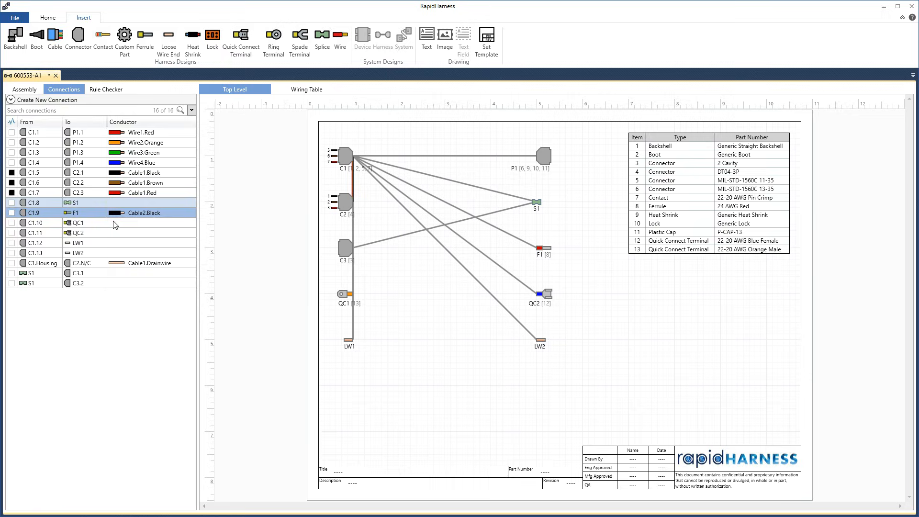
# Step: Assign Cable2.Brown to the connection from C1.10 to QC1 and Cable2.Red to the connection from C1.11 to QC2, saving each change
pyautogui.doubleClick(102, 217)
pyautogui.click(83, 140)
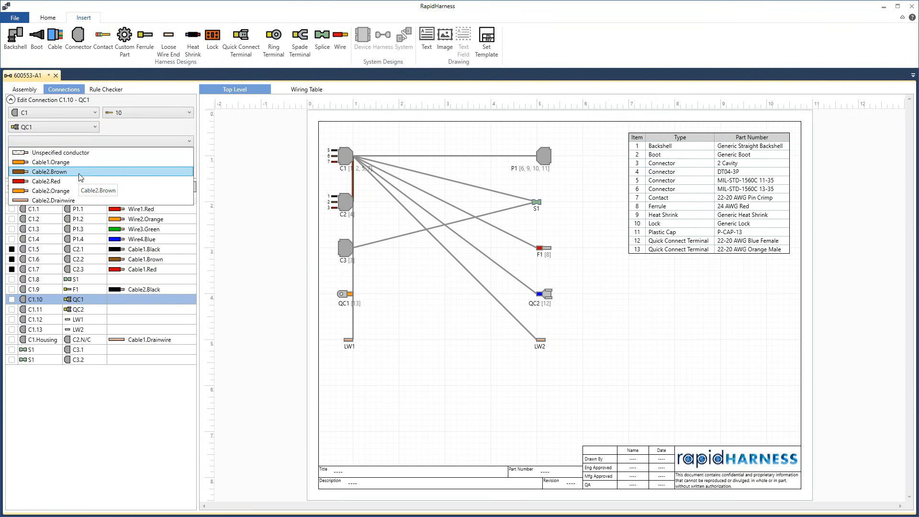
pyautogui.click(80, 173)
pyautogui.click(120, 171)
pyautogui.doubleClick(104, 233)
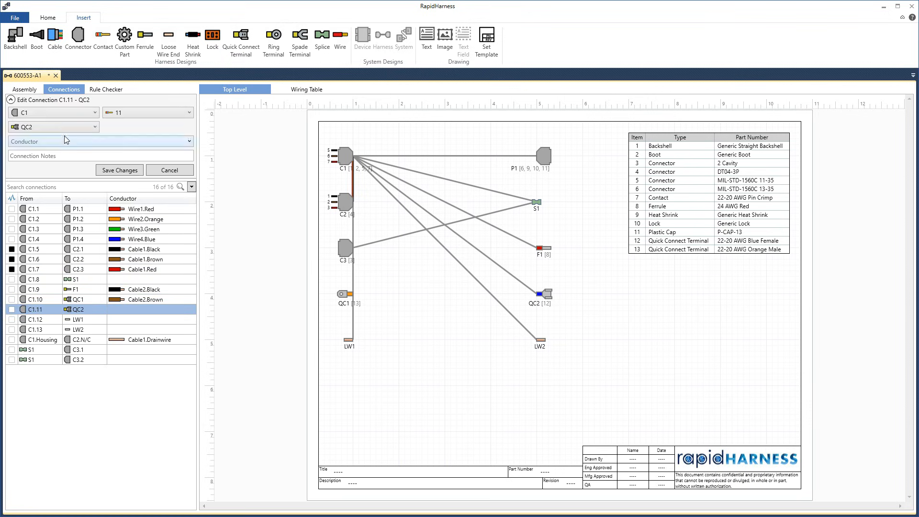
pyautogui.click(61, 141)
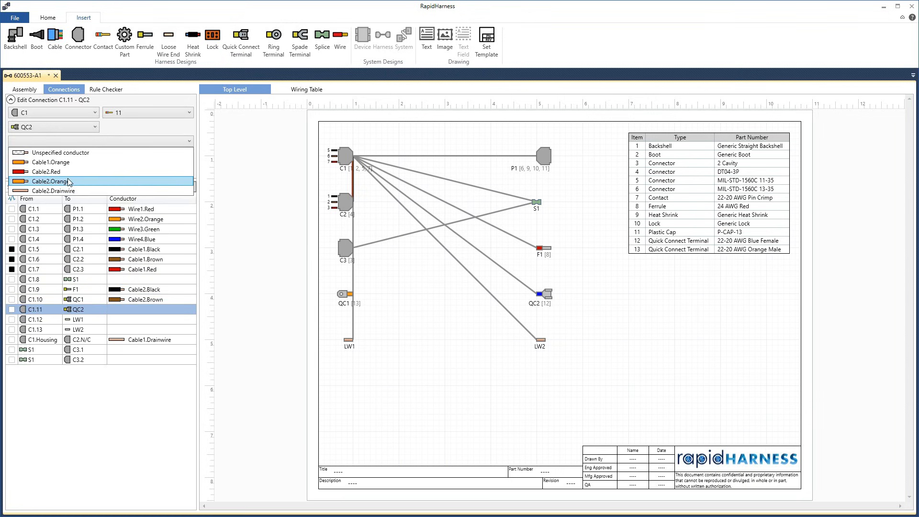
pyautogui.click(71, 170)
pyautogui.click(118, 169)
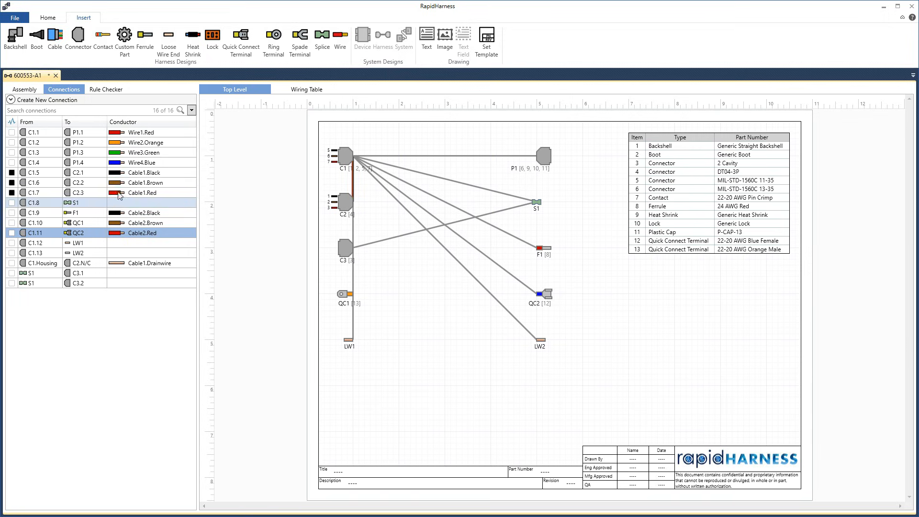
# Step: Add the connection note "HV System" to the C1.1 to P1.1 and C1.2 to P1.2 connections and save both
pyautogui.click(53, 136)
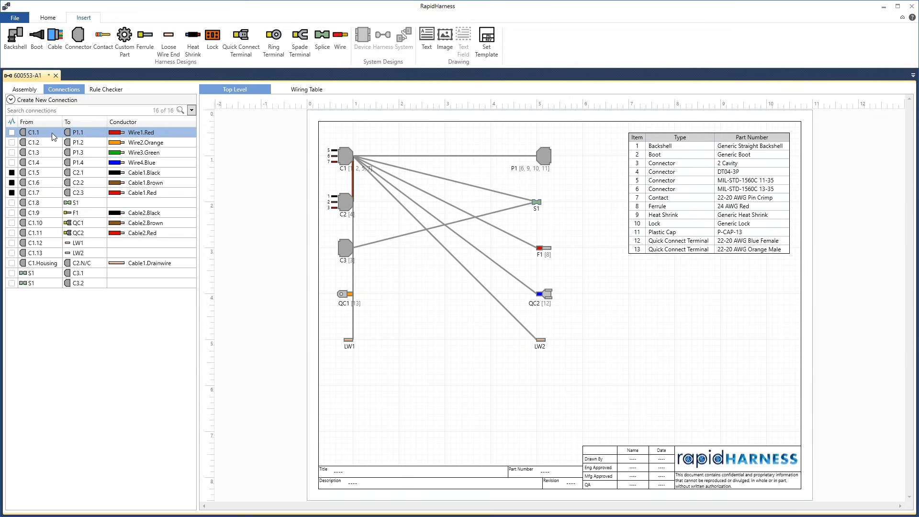
pyautogui.doubleClick(52, 133)
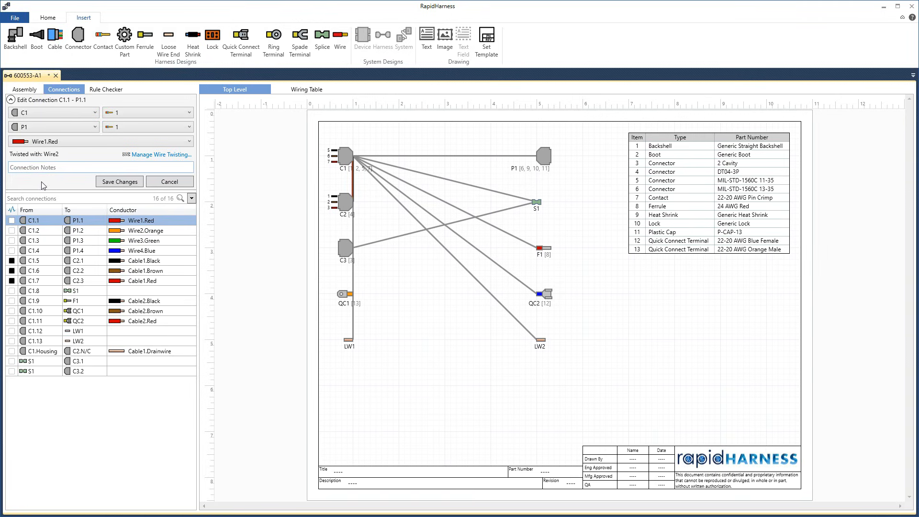
pyautogui.click(56, 169)
pyautogui.write('HV System')
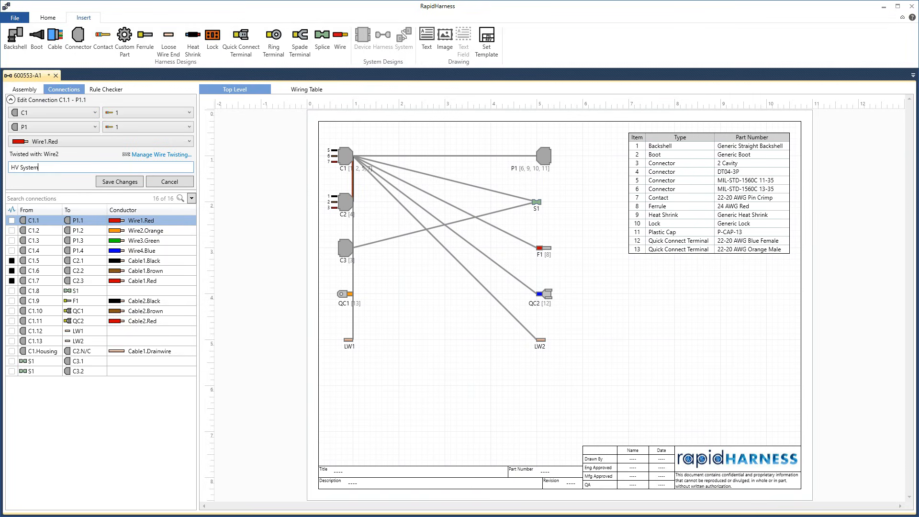
pyautogui.click(121, 181)
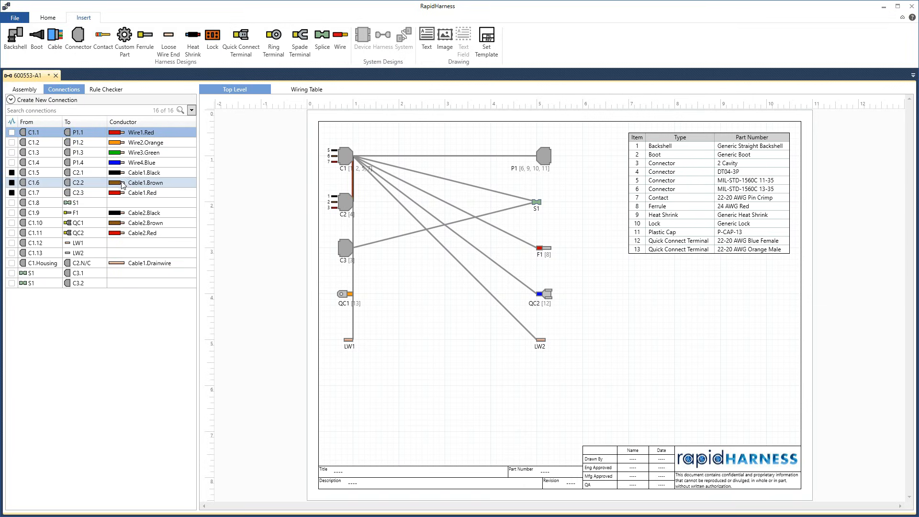
pyautogui.doubleClick(100, 143)
pyautogui.click(59, 169)
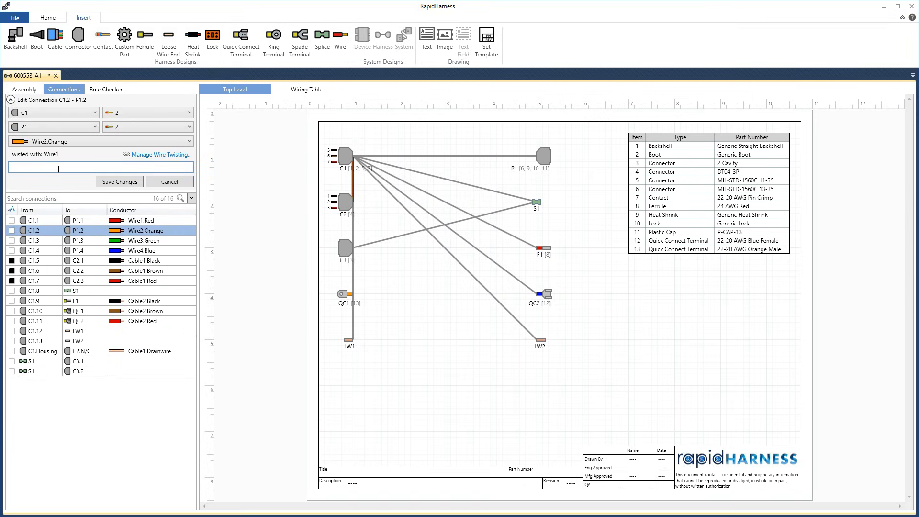
pyautogui.write('HV System')
pyautogui.click(120, 182)
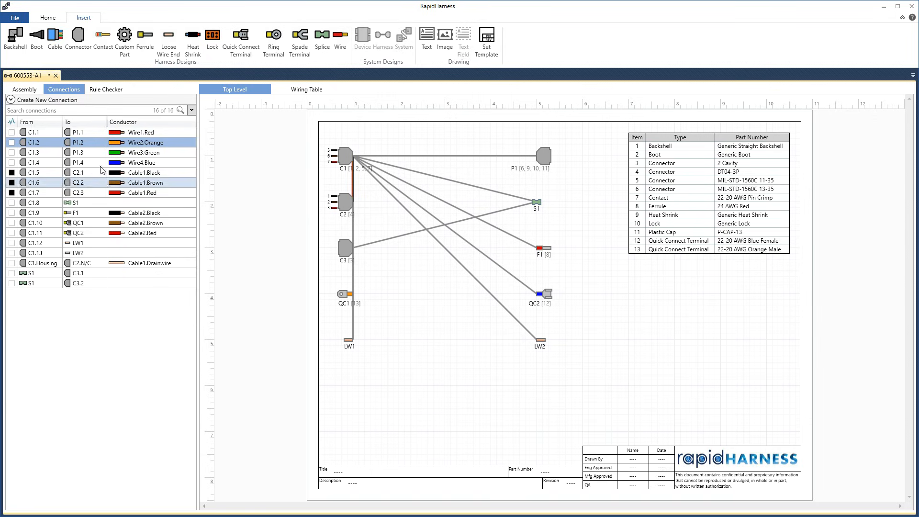
# Step: Check the notes in the wiring table, search the connections for "hv", and clear the search back on the top-level drawing
pyautogui.click(316, 92)
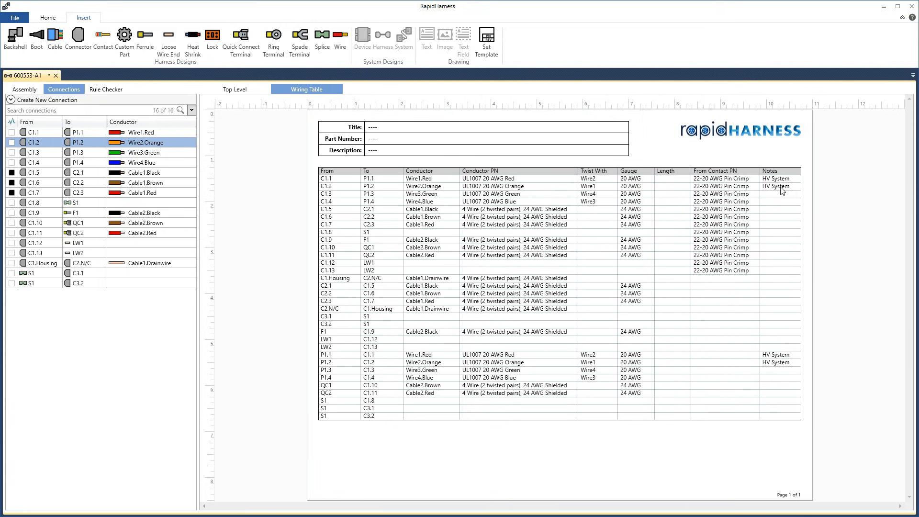
pyautogui.click(83, 110)
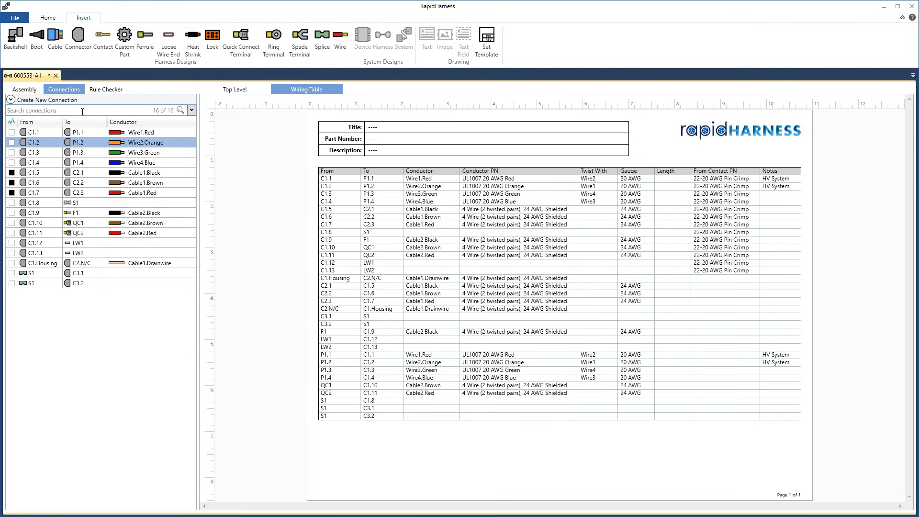
pyautogui.write('hv')
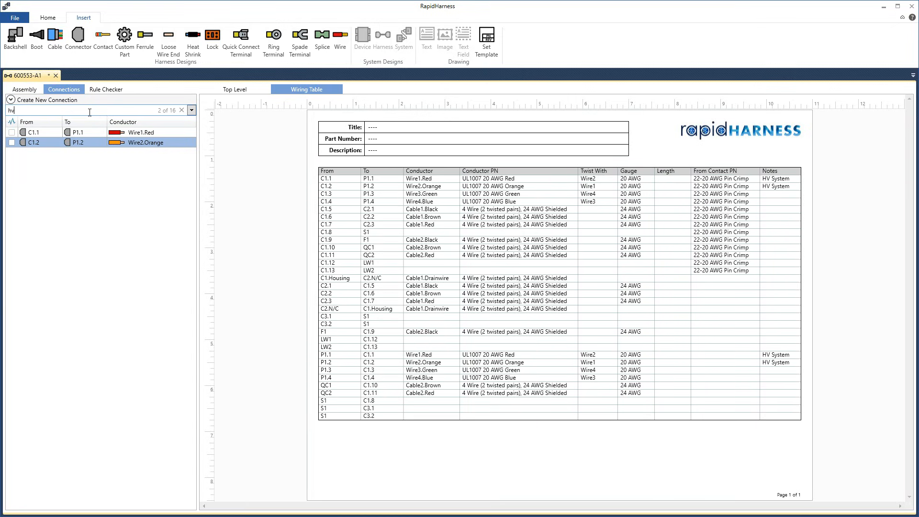
pyautogui.click(228, 88)
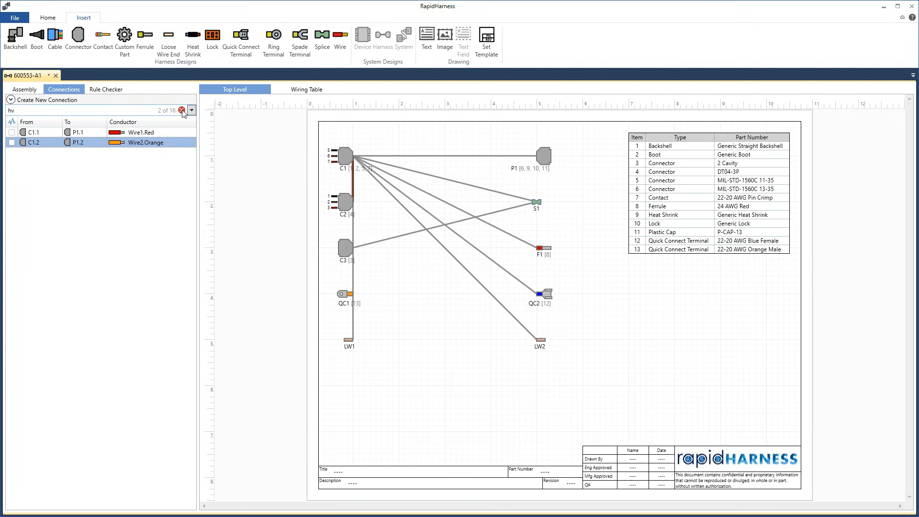
pyautogui.click(181, 110)
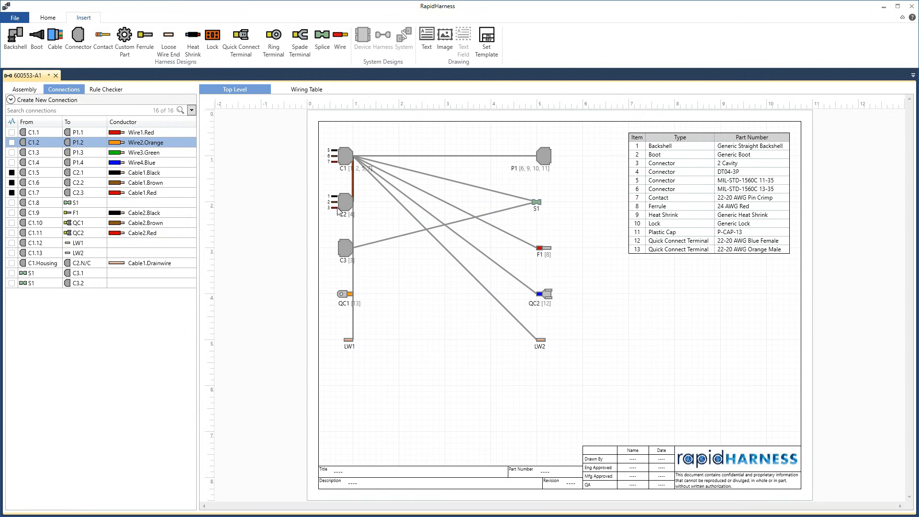
# Step: Turn off the drawing highlight for the C1.5, C1.6 and C1.7 connections
pyautogui.click(12, 173)
pyautogui.click(12, 183)
pyautogui.click(12, 192)
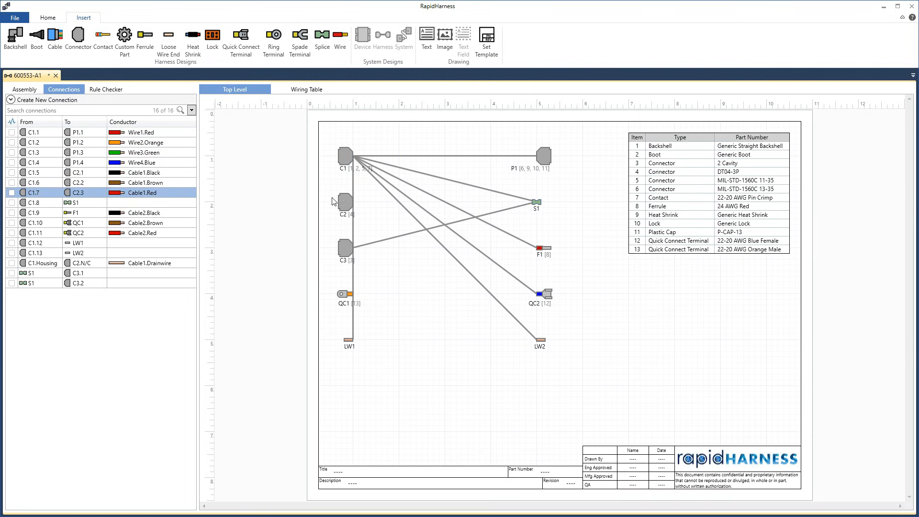
# Step: Move connector C2 across the drawing to a spot just below and to the right of P1
pyautogui.moveTo(339, 203); pyautogui.dragTo(564, 186)
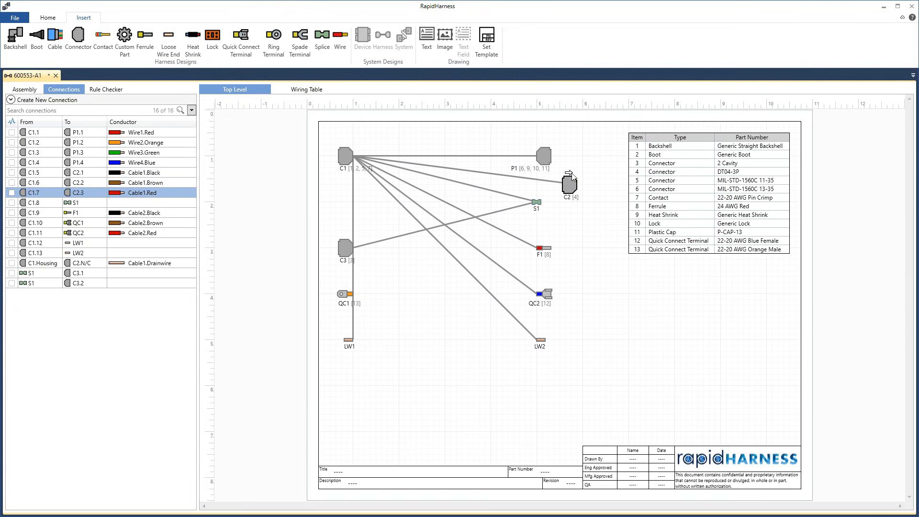
pyautogui.moveTo(571, 175); pyautogui.dragTo(585, 183)
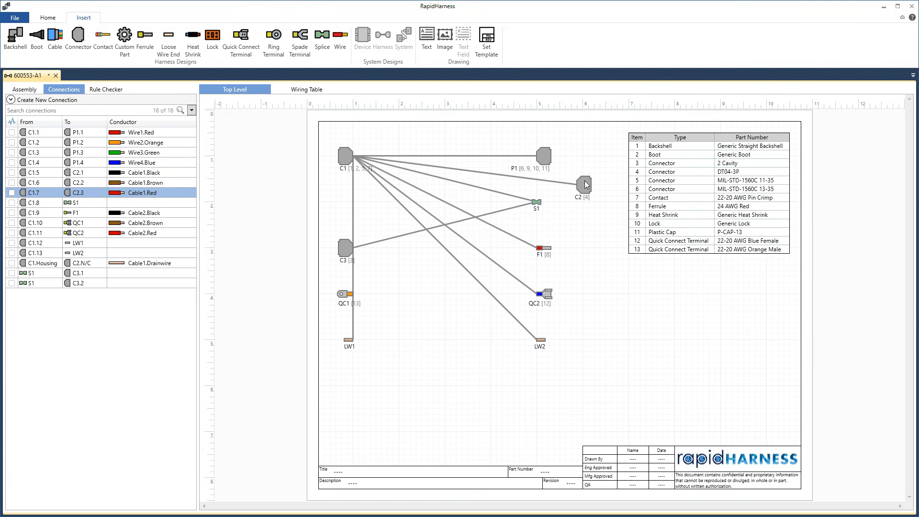
# Step: Move connector C3 just below C2, and shift F1, QC2 and LW2 together to the lower middle of the drawing
pyautogui.moveTo(345, 247); pyautogui.dragTo(591, 221)
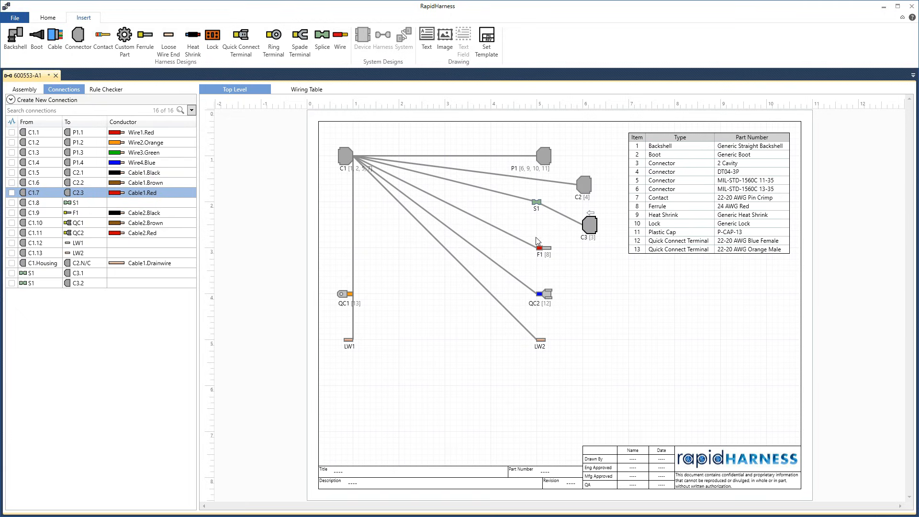
pyautogui.moveTo(567, 238); pyautogui.dragTo(545, 292)
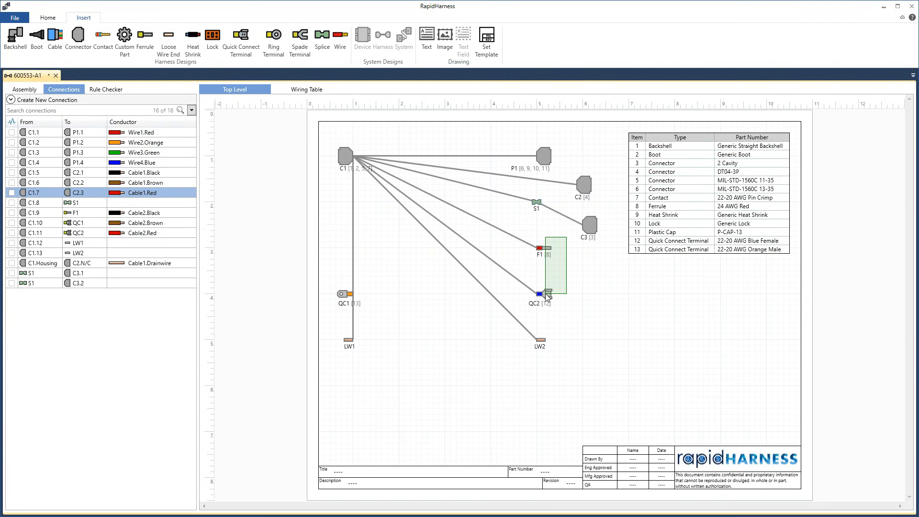
pyautogui.moveTo(546, 294); pyautogui.dragTo(546, 294)
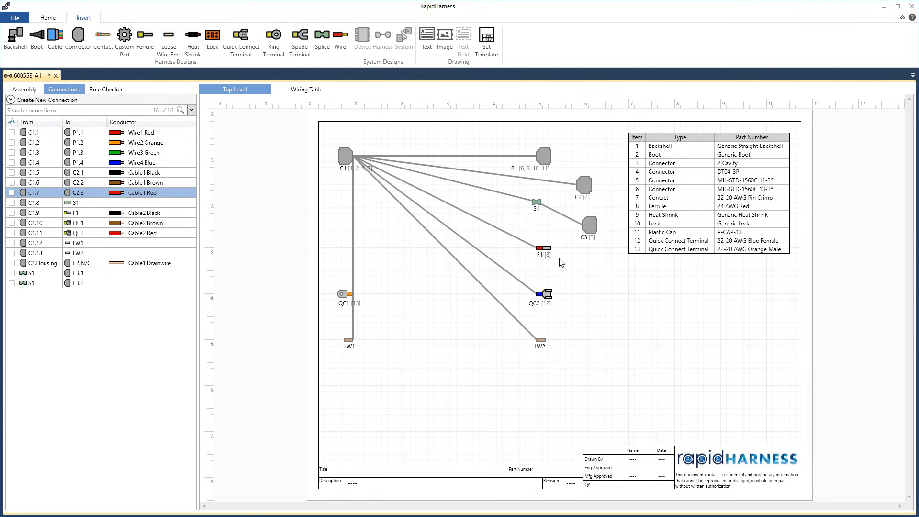
pyautogui.moveTo(505, 221); pyautogui.dragTo(549, 296)
pyautogui.moveTo(564, 233); pyautogui.dragTo(516, 357)
pyautogui.moveTo(539, 251); pyautogui.dragTo(434, 268)
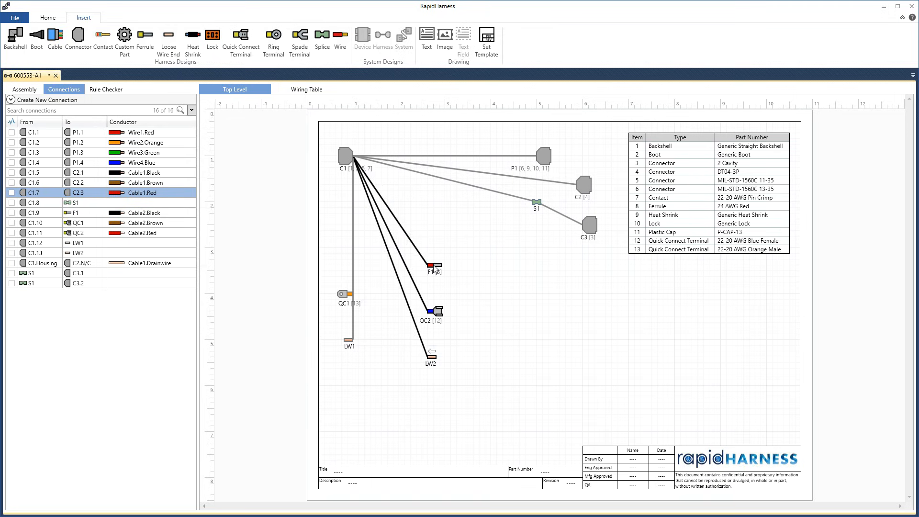
pyautogui.click(462, 263)
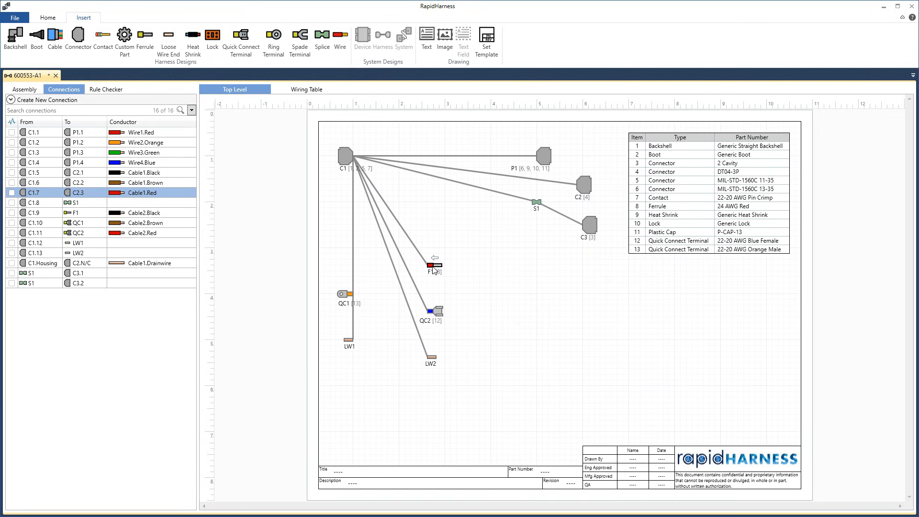
# Step: Stack F1, QC1 and QC2 in a column below and to the right of C1
pyautogui.moveTo(435, 261); pyautogui.dragTo(397, 244)
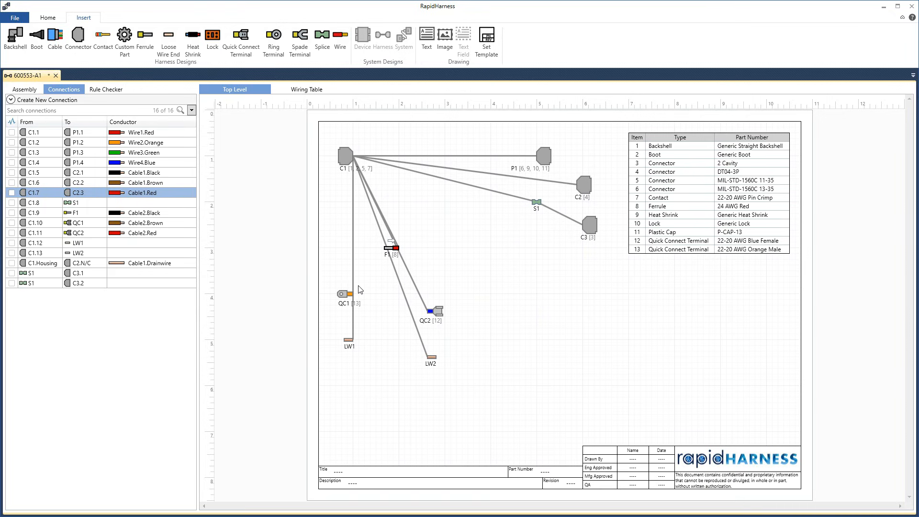
pyautogui.moveTo(354, 291); pyautogui.dragTo(390, 276)
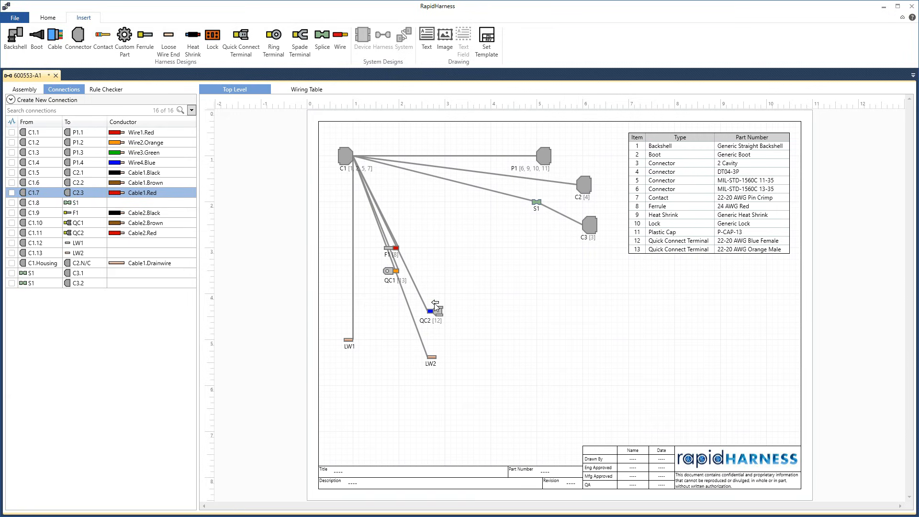
pyautogui.moveTo(435, 303); pyautogui.dragTo(391, 285)
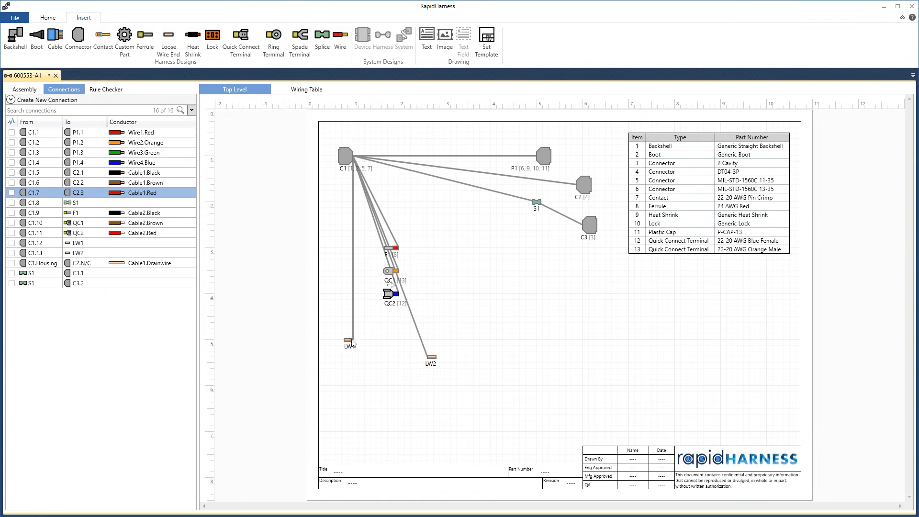
# Step: Place LW1 and LW2 above and to the right of C1, and shift C1 and the F1, QC1, QC2 column down and right
pyautogui.moveTo(352, 342); pyautogui.dragTo(437, 128)
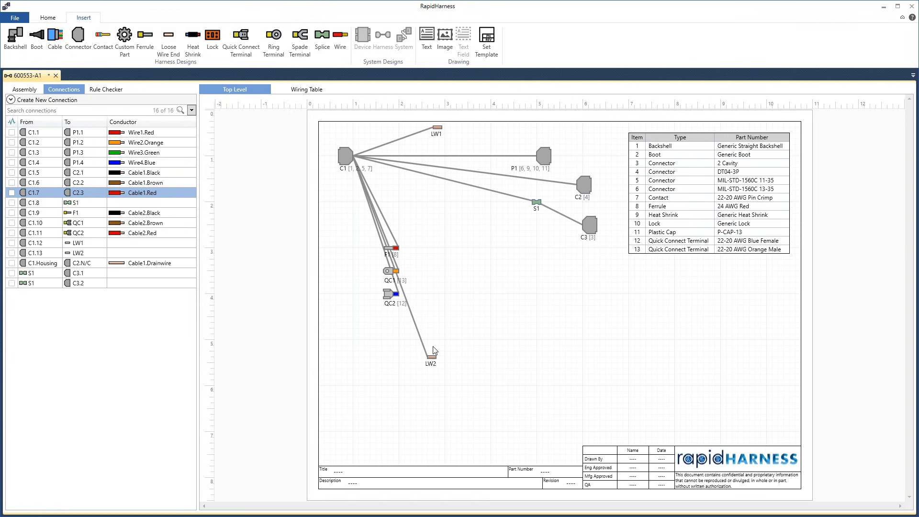
pyautogui.moveTo(434, 351); pyautogui.dragTo(440, 139)
pyautogui.moveTo(349, 163); pyautogui.dragTo(422, 335)
pyautogui.moveTo(396, 249); pyautogui.dragTo(441, 273)
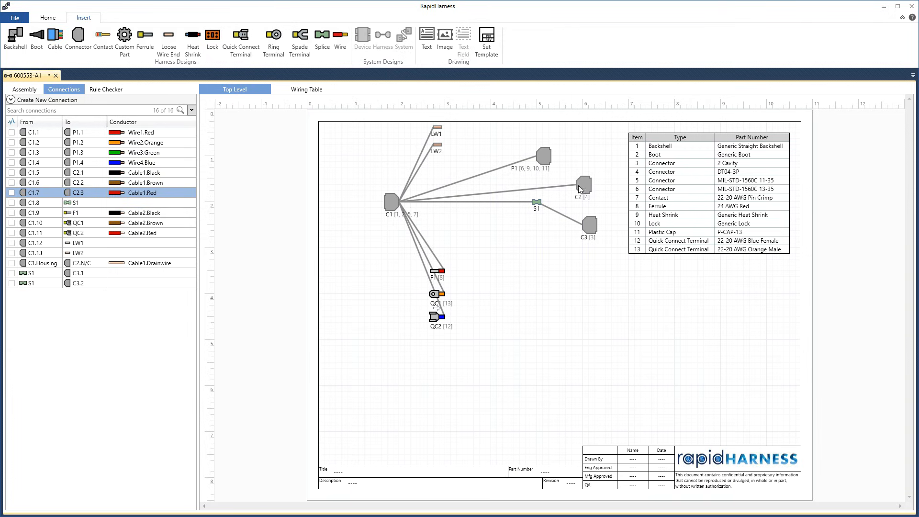
# Step: Line up P1, C2 and C3 in one column, with P1 level with C1 and splice S1 level with C3
pyautogui.moveTo(590, 226); pyautogui.dragTo(590, 294)
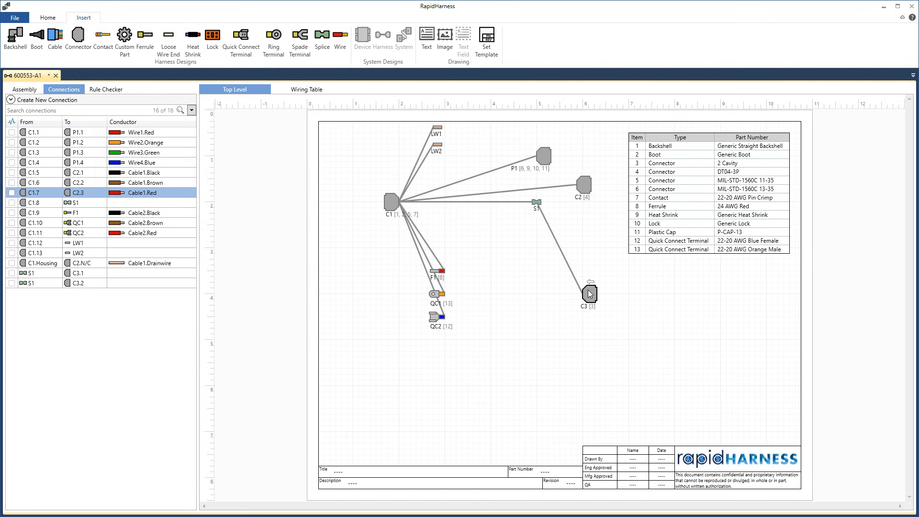
pyautogui.moveTo(536, 201); pyautogui.dragTo(536, 294)
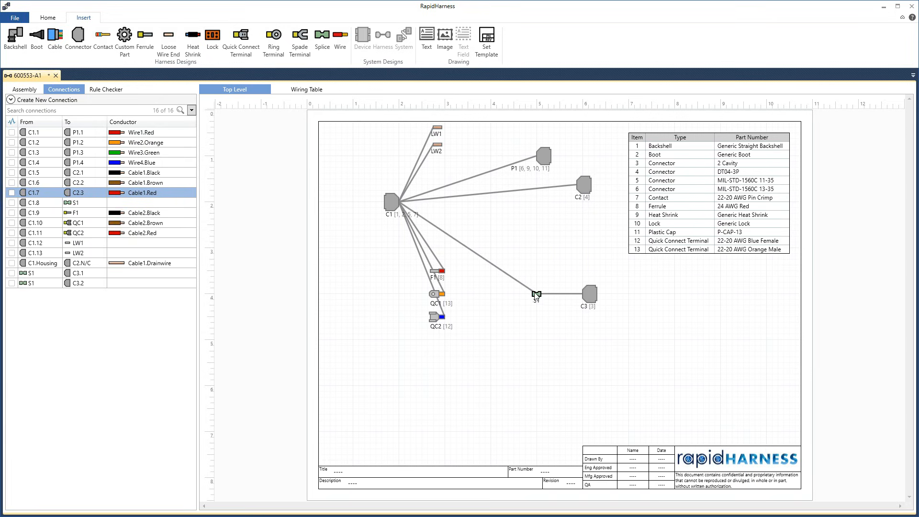
pyautogui.moveTo(584, 186); pyautogui.dragTo(588, 250)
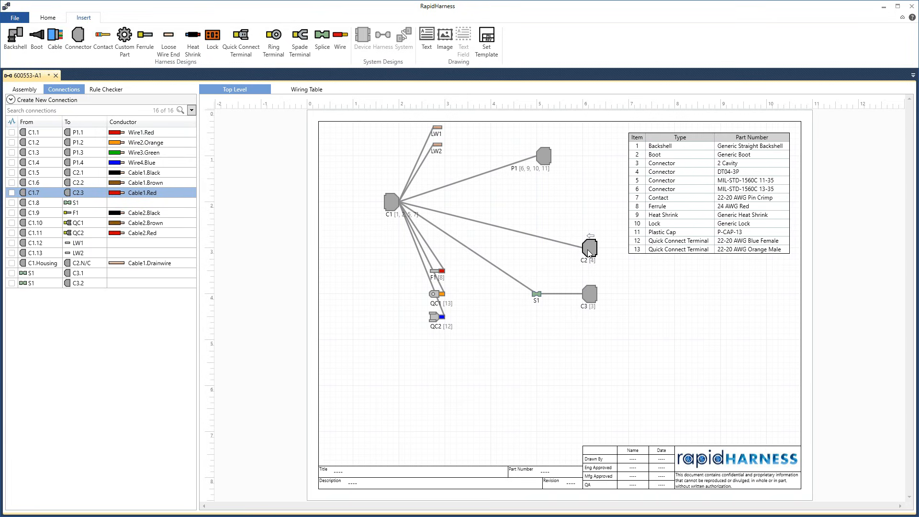
pyautogui.moveTo(540, 159); pyautogui.dragTo(586, 205)
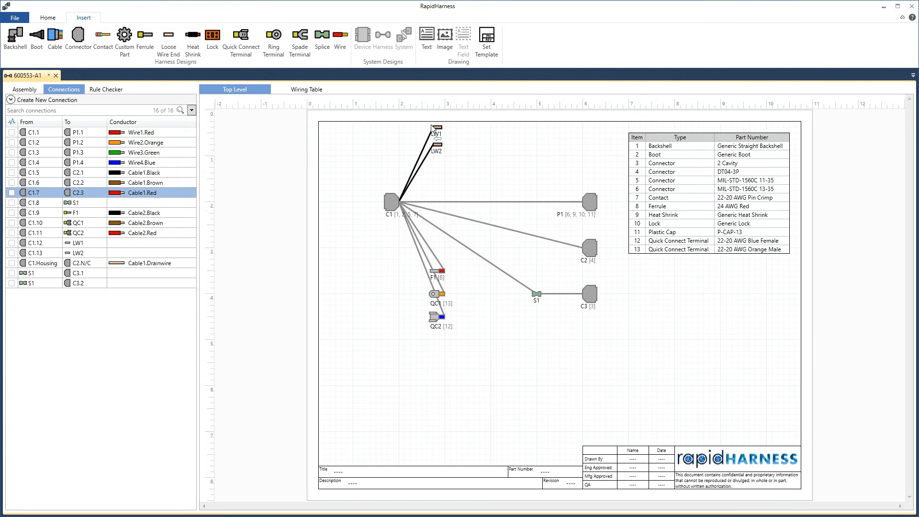
# Step: Shift LW1 and LW2 together down and to the right, and move C1 farther left in line with P1
pyautogui.moveTo(436, 130); pyautogui.dragTo(498, 154)
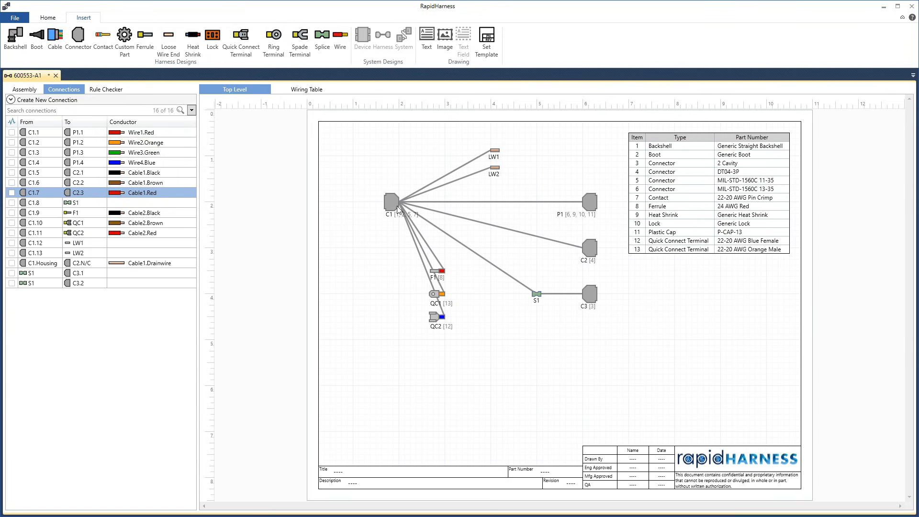
pyautogui.moveTo(390, 207); pyautogui.dragTo(347, 208)
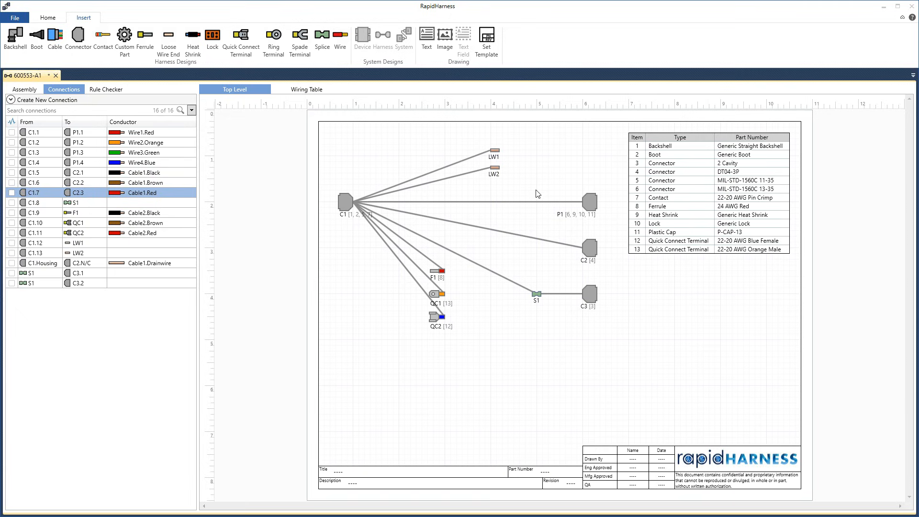
# Step: Add a branch point on the bundle between C1 and P1, about two thirds of the way to P1
pyautogui.rightClick(507, 202)
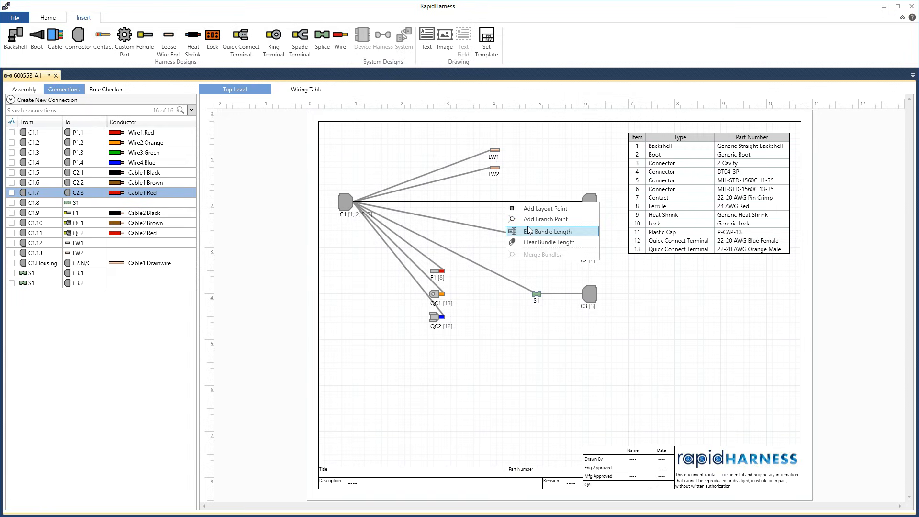
pyautogui.click(512, 202)
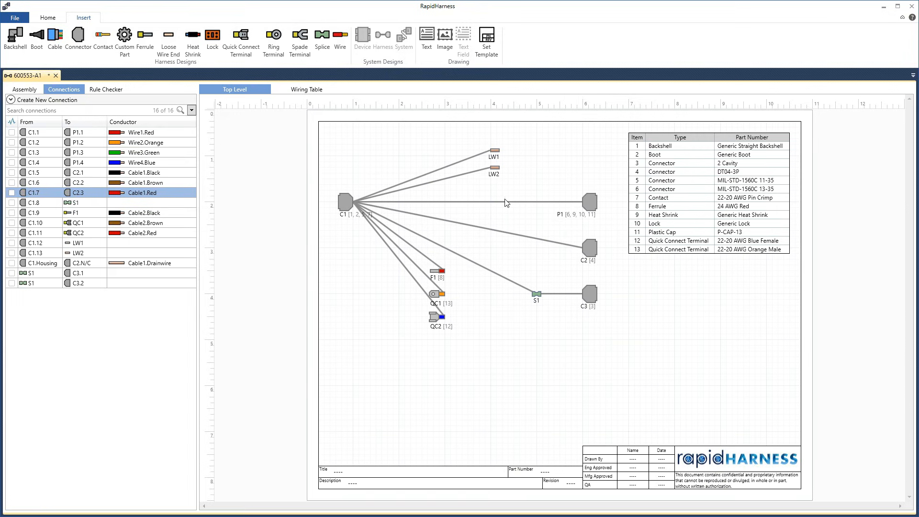
pyautogui.click(507, 202)
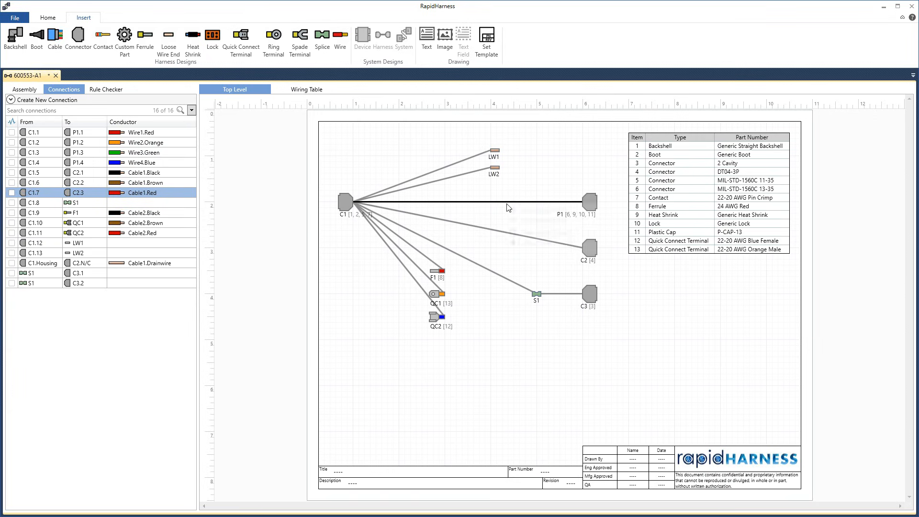
pyautogui.rightClick(507, 202)
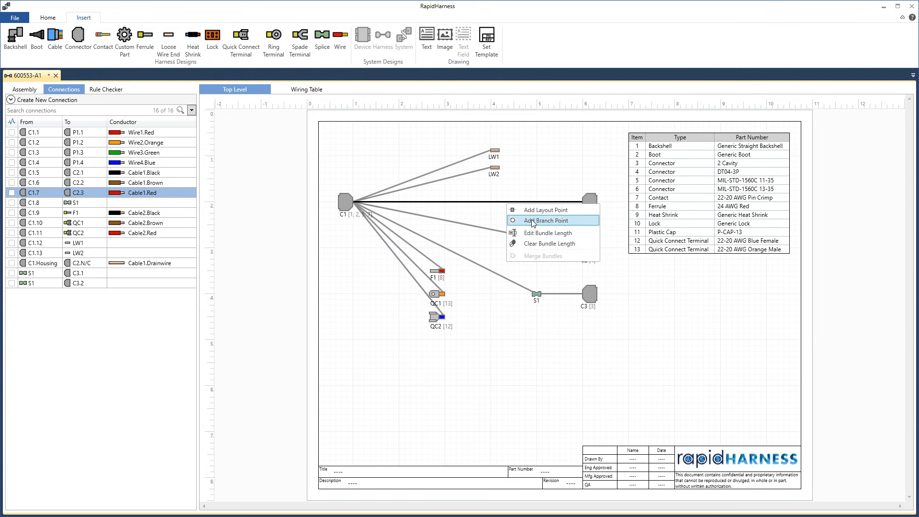
pyautogui.click(532, 221)
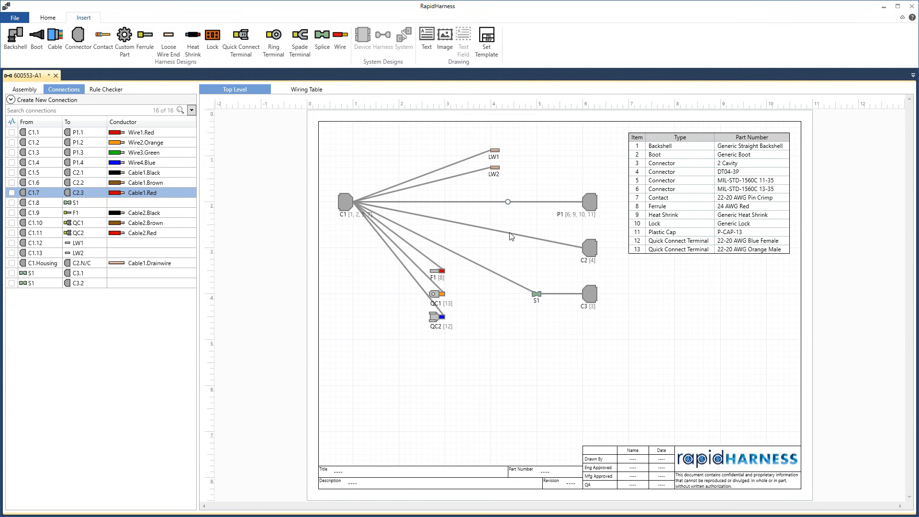
# Step: Add a branch point on the C1 to C2 bundle, join it with the C1 to P1 branch point, and shift the joined point left
pyautogui.click(509, 233)
pyautogui.rightClick(510, 233)
pyautogui.click(525, 250)
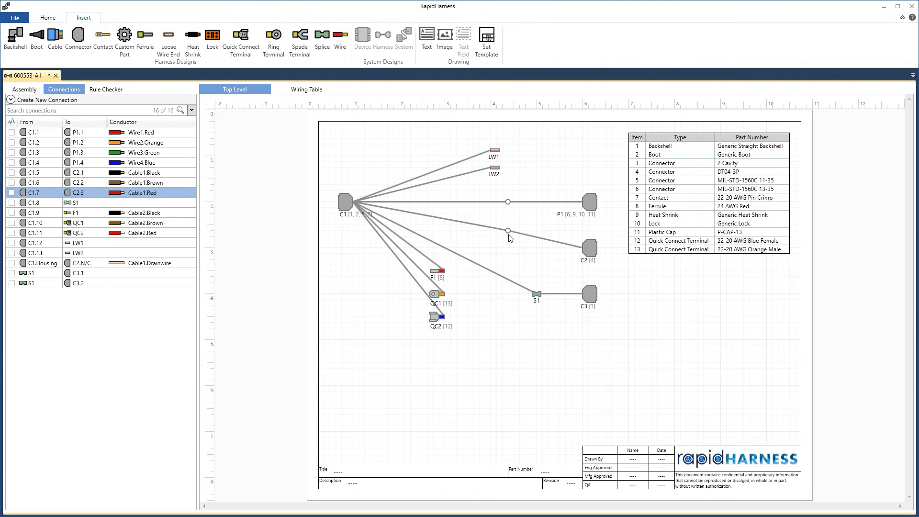
pyautogui.moveTo(509, 231); pyautogui.dragTo(510, 207)
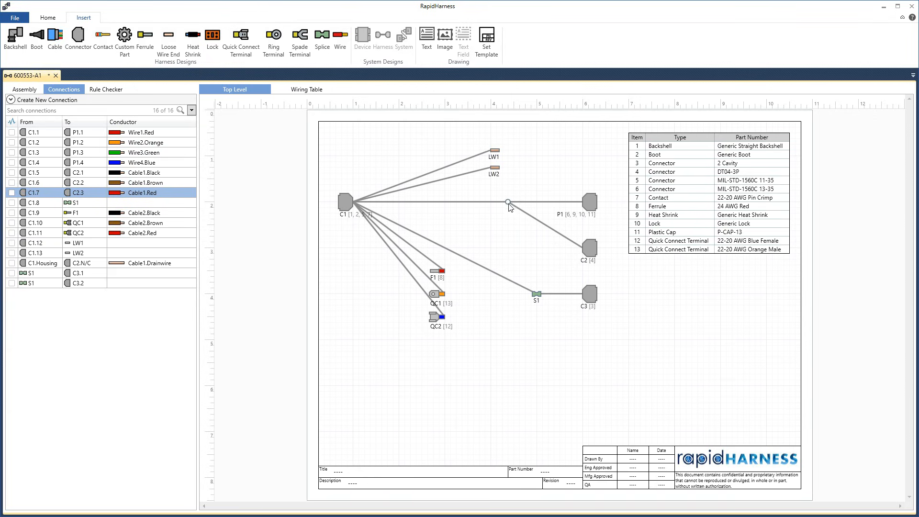
pyautogui.moveTo(509, 202)
pyautogui.mouseDown()
pyautogui.moveTo(505, 232)
pyautogui.moveTo(506, 200)
pyautogui.moveTo(494, 204)
pyautogui.mouseUp()
# Step: Merge the C1 to S1 bundle with the main trunk from C1 at a branch point left of the existing one
pyautogui.moveTo(473, 278); pyautogui.dragTo(450, 198)
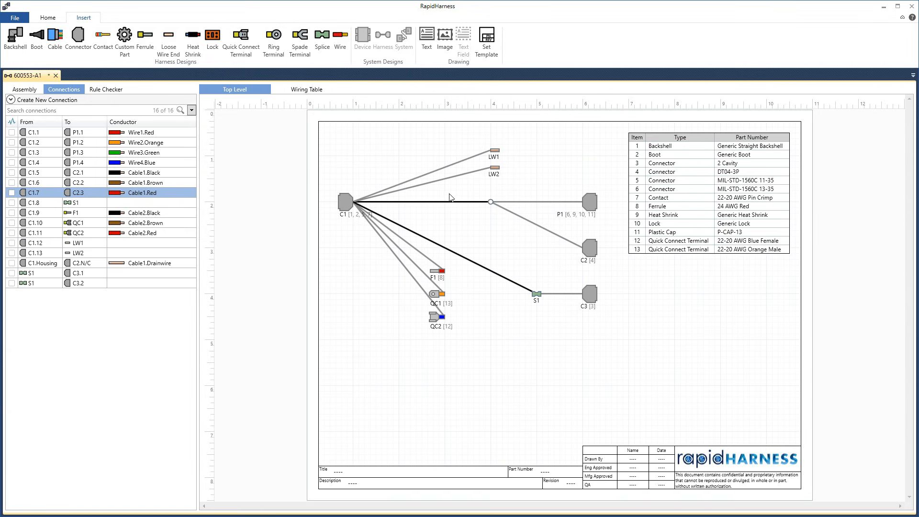
pyautogui.rightClick(445, 202)
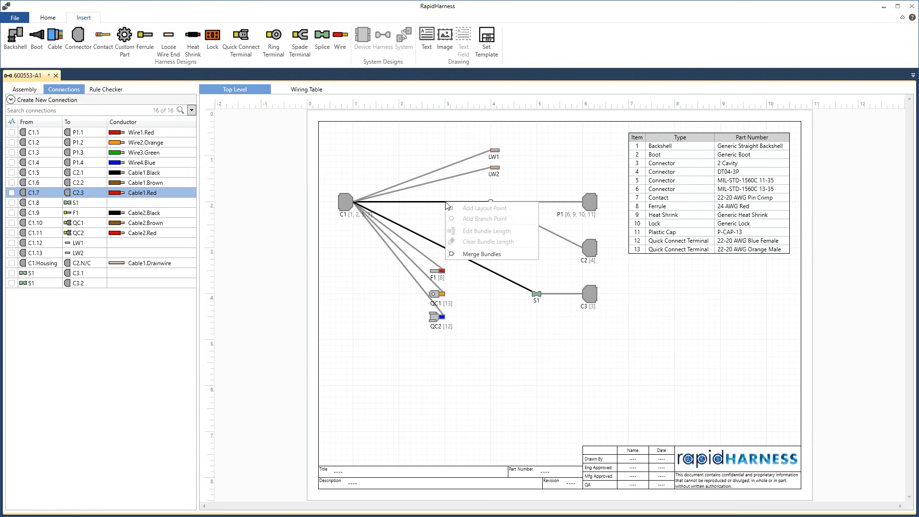
pyautogui.click(465, 250)
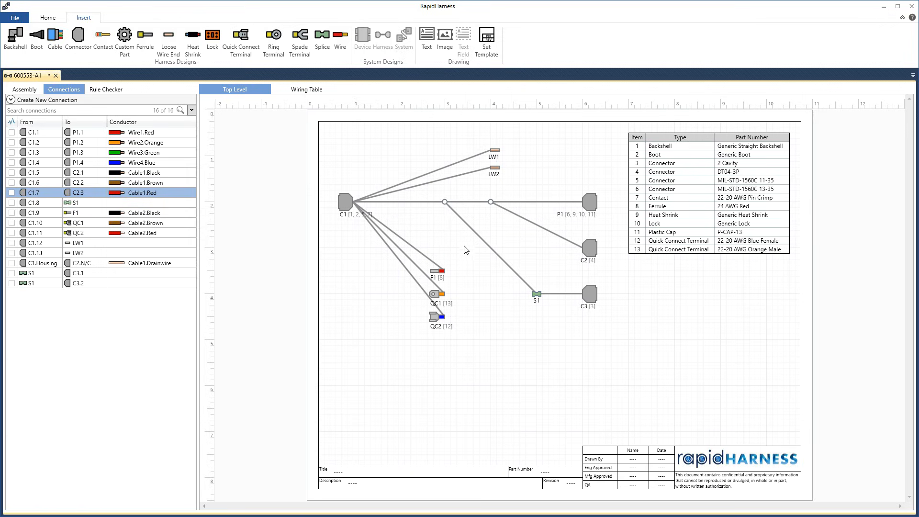
pyautogui.moveTo(444, 201)
pyautogui.mouseDown()
pyautogui.moveTo(445, 218)
pyautogui.moveTo(444, 203)
pyautogui.mouseUp()
# Step: Merge the bundles running from C1 to LW1 and LW2 at a branch point just left of the two loose wire ends
pyautogui.moveTo(459, 186); pyautogui.dragTo(446, 157)
pyautogui.rightClick(449, 164)
pyautogui.click(485, 216)
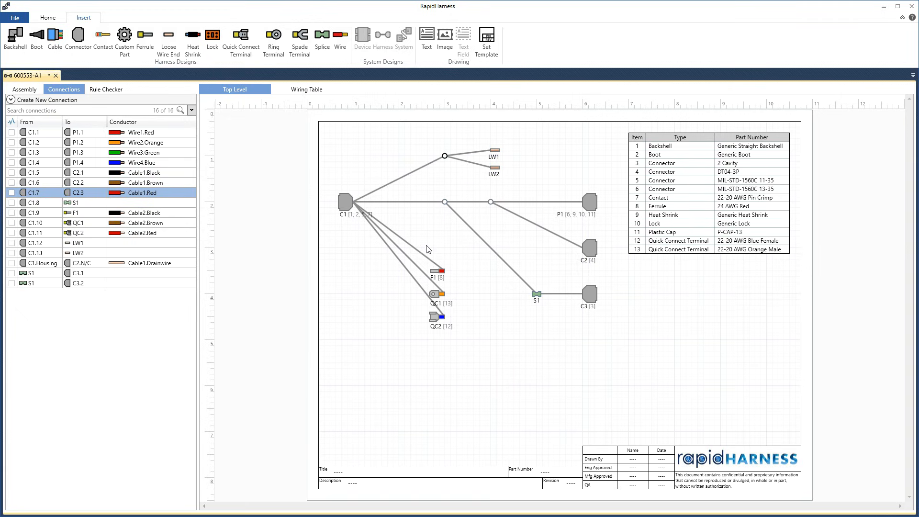
# Step: Merge the bundles from C1 to F1, QC1 and QC2, and place their branch point to the right of QC1
pyautogui.moveTo(424, 229); pyautogui.dragTo(387, 307)
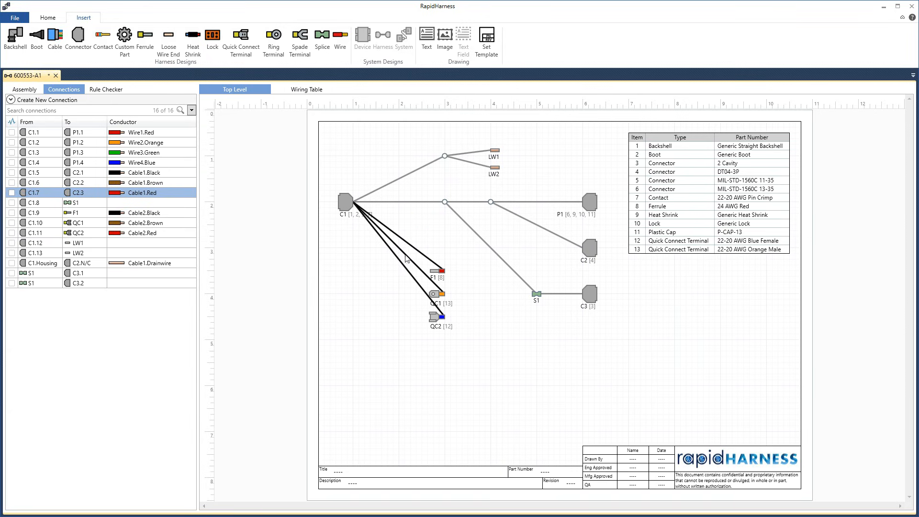
pyautogui.rightClick(407, 243)
pyautogui.click(438, 292)
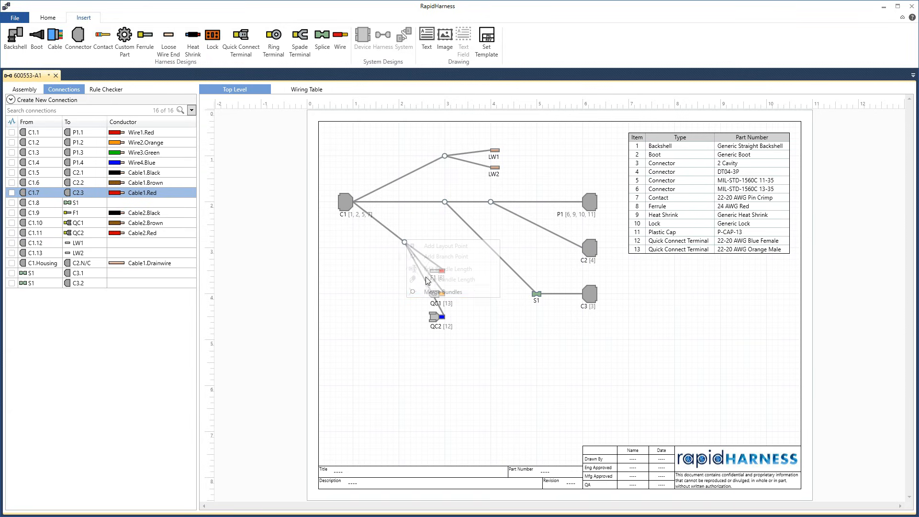
pyautogui.moveTo(405, 245); pyautogui.dragTo(473, 294)
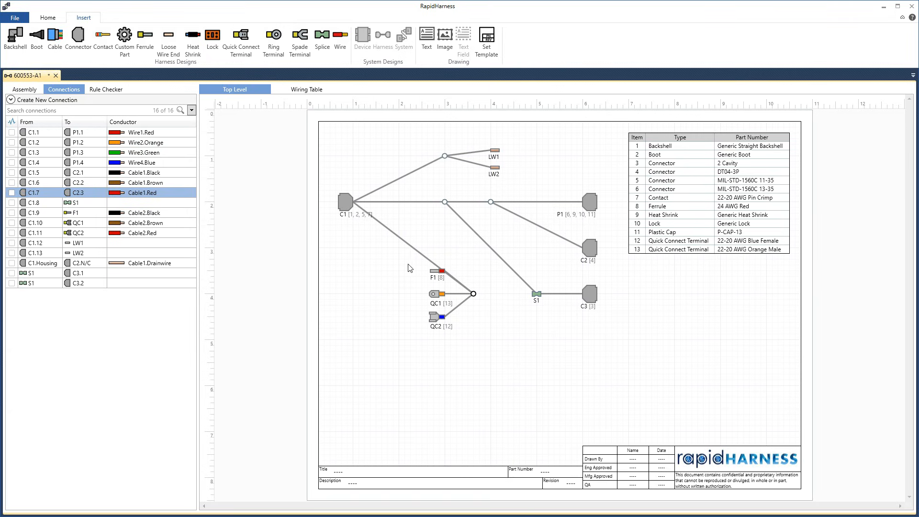
# Step: Shift F1, QC1, QC2 and their branch point left, and merge the three bundles leaving C1 at a branch point right of C1
pyautogui.moveTo(398, 245); pyautogui.dragTo(483, 357)
pyautogui.moveTo(440, 273); pyautogui.dragTo(374, 165)
pyautogui.click(414, 253)
pyautogui.rightClick(400, 202)
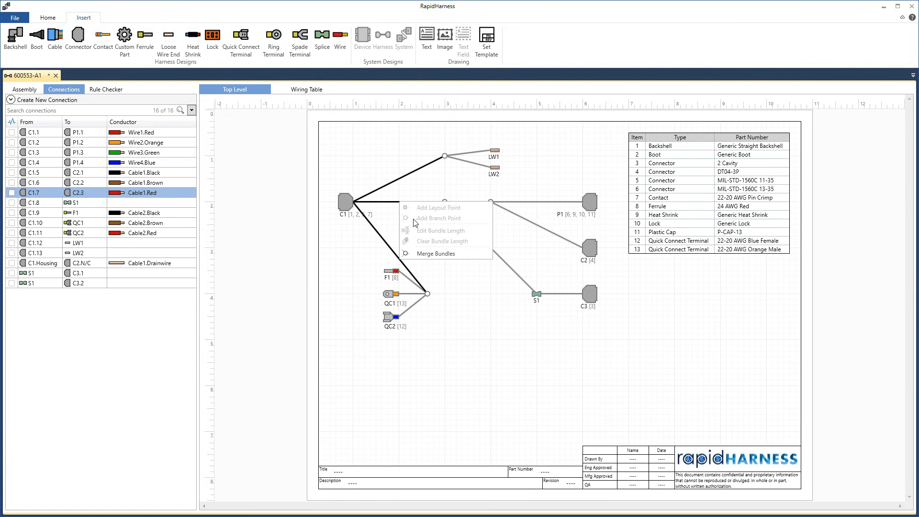
pyautogui.click(422, 253)
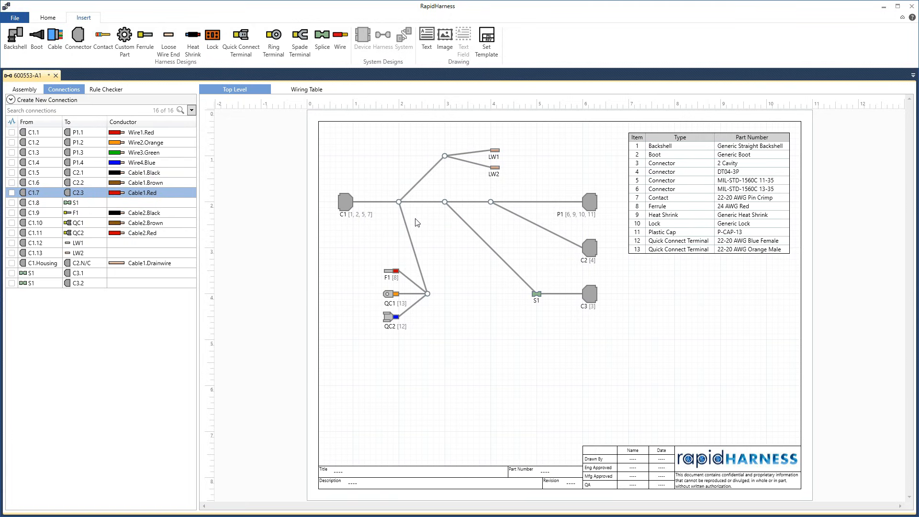
# Step: Lower the S1 branch point below the main trunk, and adjust the P1 and C2 branch point along P1's row
pyautogui.moveTo(491, 202); pyautogui.dragTo(531, 203)
pyautogui.click(531, 201)
pyautogui.moveTo(444, 201); pyautogui.dragTo(462, 224)
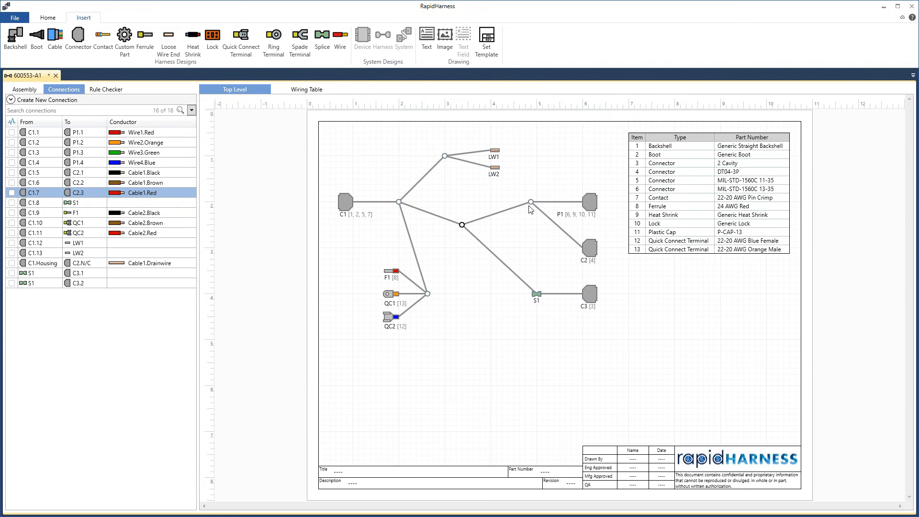
pyautogui.moveTo(530, 202); pyautogui.dragTo(496, 202)
# Step: Highlight the C1.1 to P1.1 connection on the drawing, and move the P1 and C2 branch point right to sit above S1
pyautogui.click(85, 135)
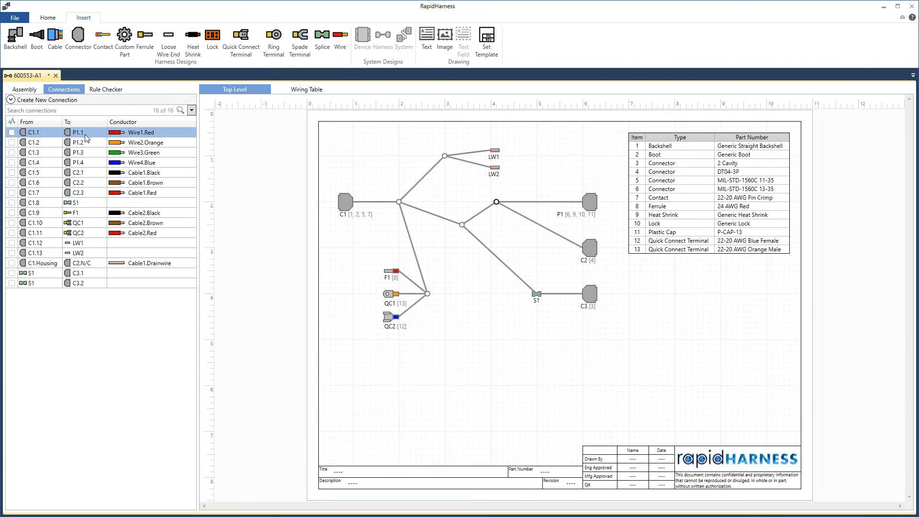
pyautogui.click(12, 133)
pyautogui.moveTo(496, 201); pyautogui.dragTo(536, 202)
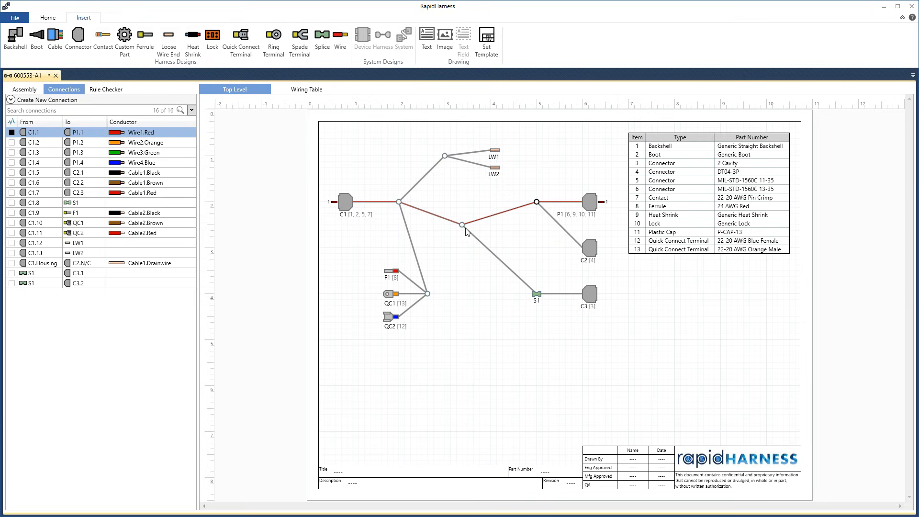
# Step: Align the S1 branch point with the C1 to P1 trunk, and remove the C1.1 connection highlight
pyautogui.moveTo(465, 221); pyautogui.dragTo(453, 197)
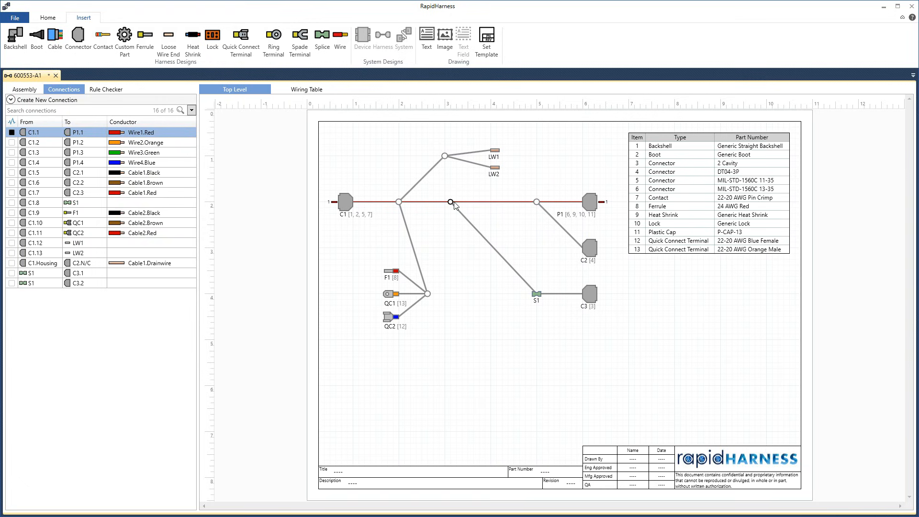
pyautogui.click(11, 132)
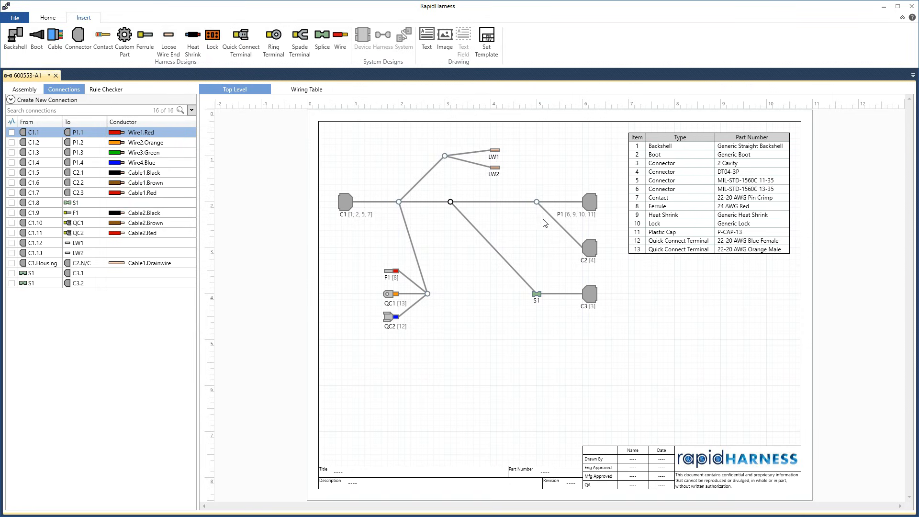
# Step: Add a layout point to the C2 bundle and place it level with C2, directly below the P1 and C2 branch point
pyautogui.rightClick(555, 221)
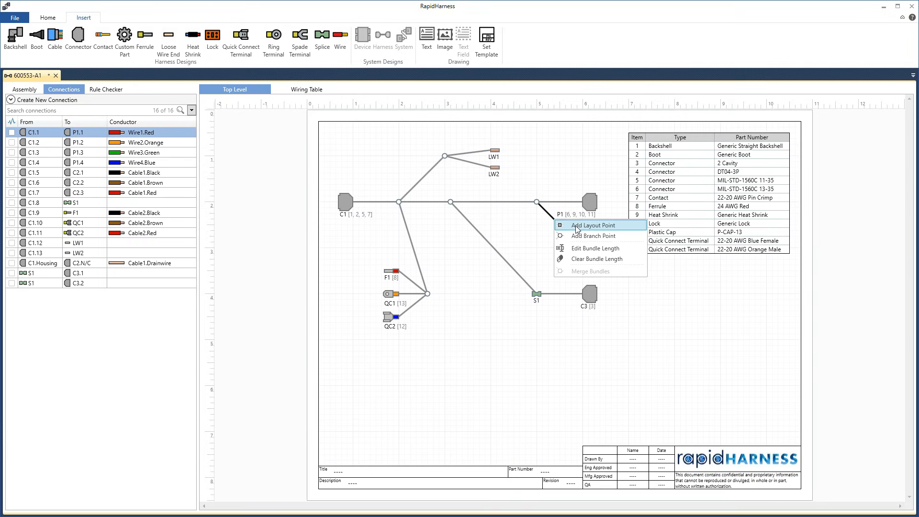
pyautogui.click(576, 228)
pyautogui.moveTo(555, 222); pyautogui.dragTo(537, 247)
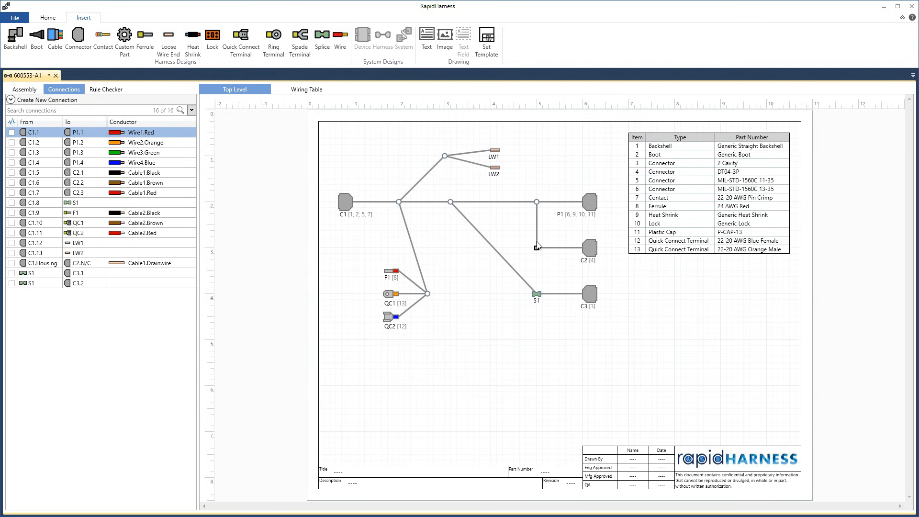
pyautogui.moveTo(538, 252)
pyautogui.mouseDown()
pyautogui.moveTo(539, 209)
pyautogui.moveTo(534, 250)
pyautogui.moveTo(506, 259)
pyautogui.moveTo(538, 250)
pyautogui.mouseUp()
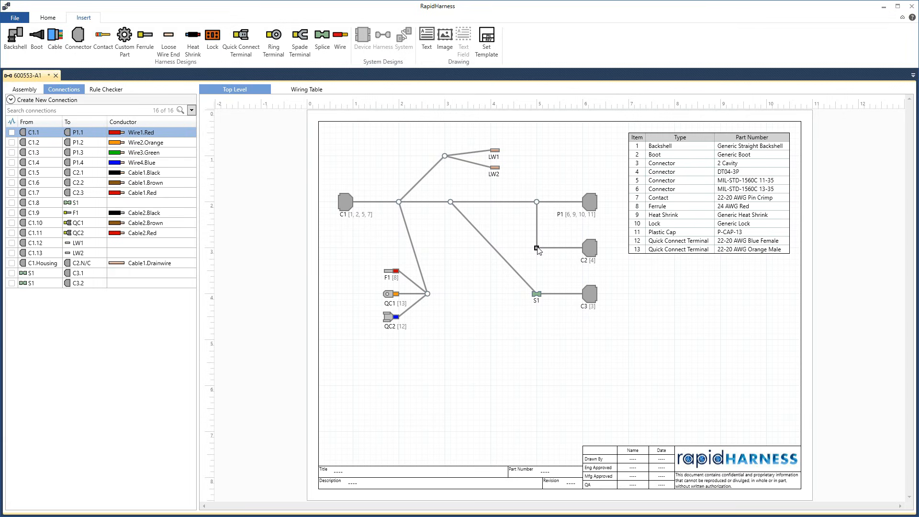
pyautogui.click(518, 223)
pyautogui.click(538, 221)
pyautogui.click(493, 202)
pyautogui.click(436, 202)
pyautogui.click(467, 219)
pyautogui.click(538, 223)
# Step: Add a layout point to square off the S1 bundle, align its branch point above that corner, and shift S1 closer to C3
pyautogui.rightClick(494, 248)
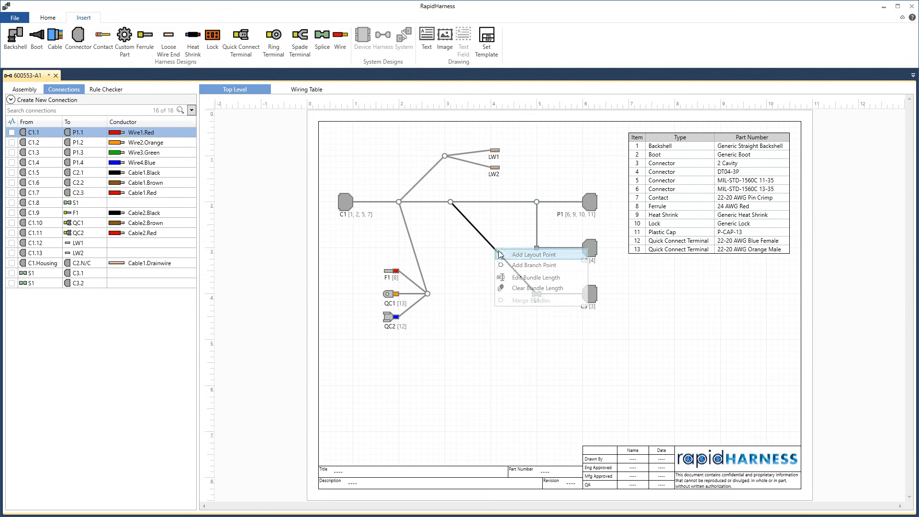
pyautogui.click(496, 254)
pyautogui.moveTo(496, 253); pyautogui.dragTo(491, 295)
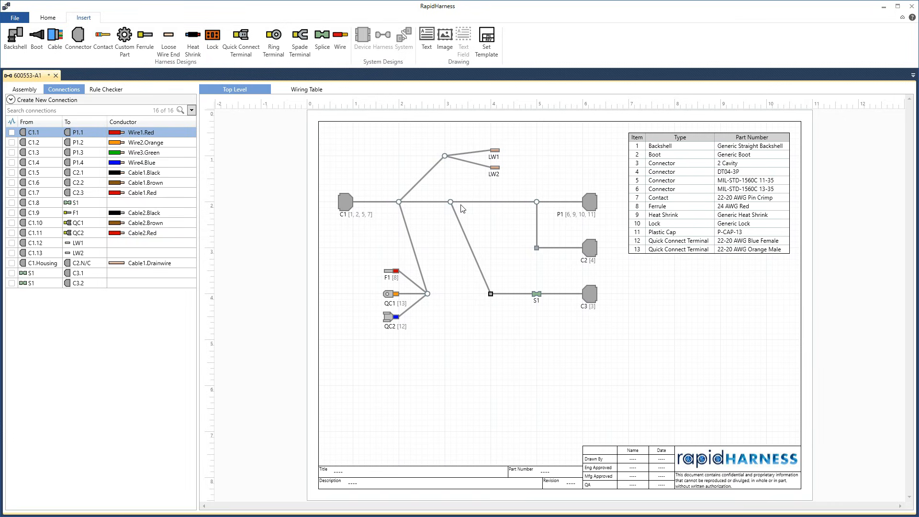
pyautogui.moveTo(454, 206); pyautogui.dragTo(493, 206)
pyautogui.moveTo(537, 295); pyautogui.dragTo(554, 295)
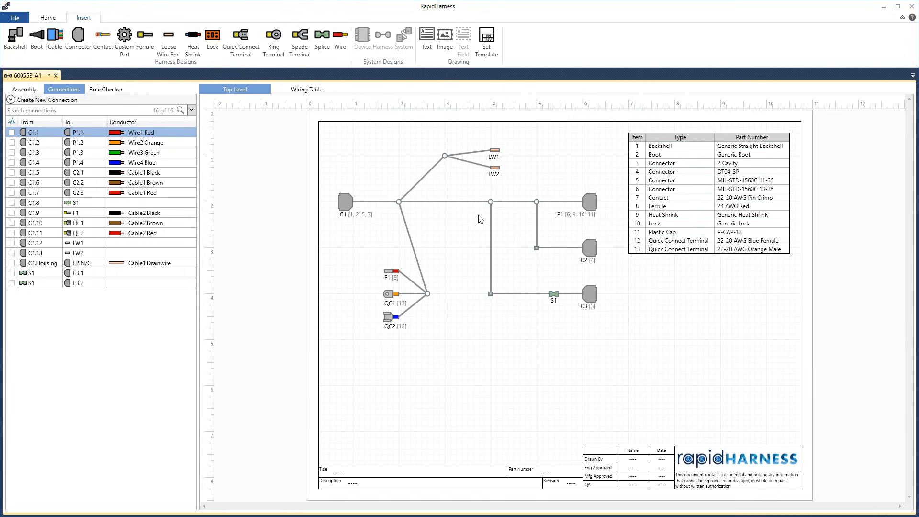
# Step: Set the length of the bundle between C1 and the first trunk branch point to 3 ft
pyautogui.click(446, 203)
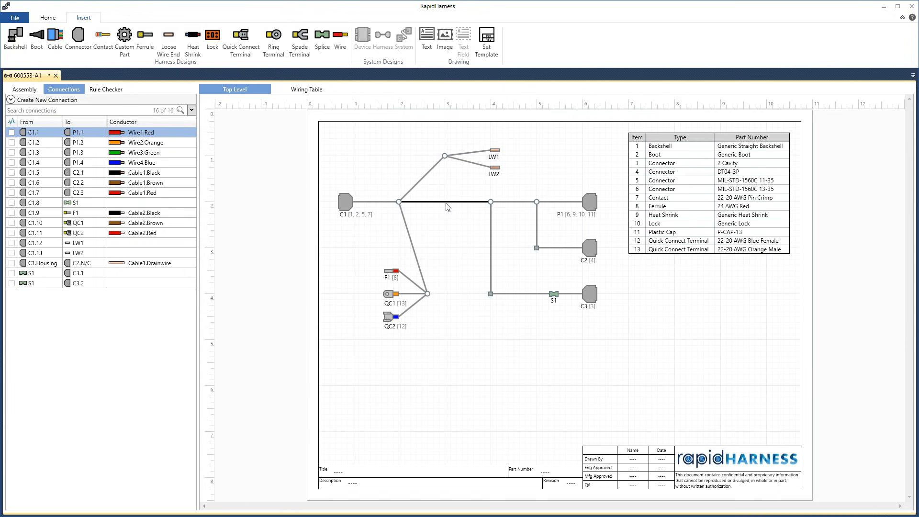
pyautogui.click(375, 203)
pyautogui.rightClick(381, 206)
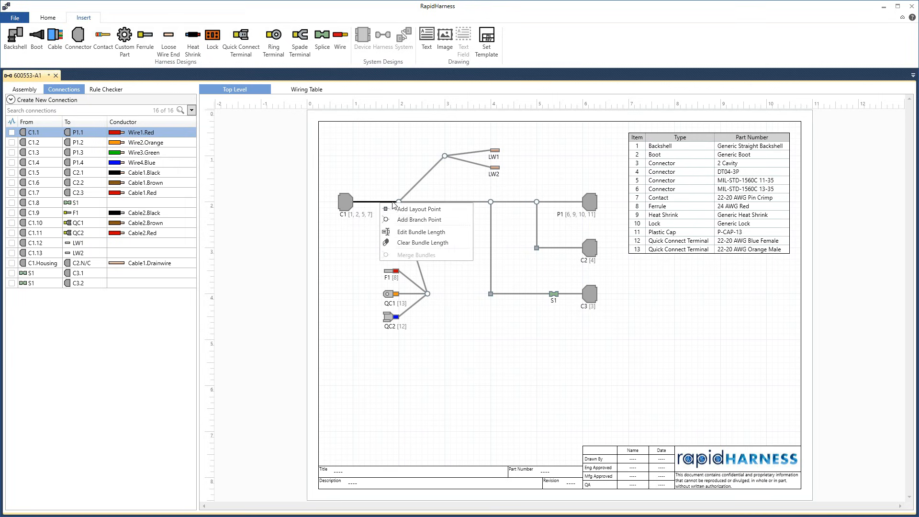
pyautogui.click(409, 235)
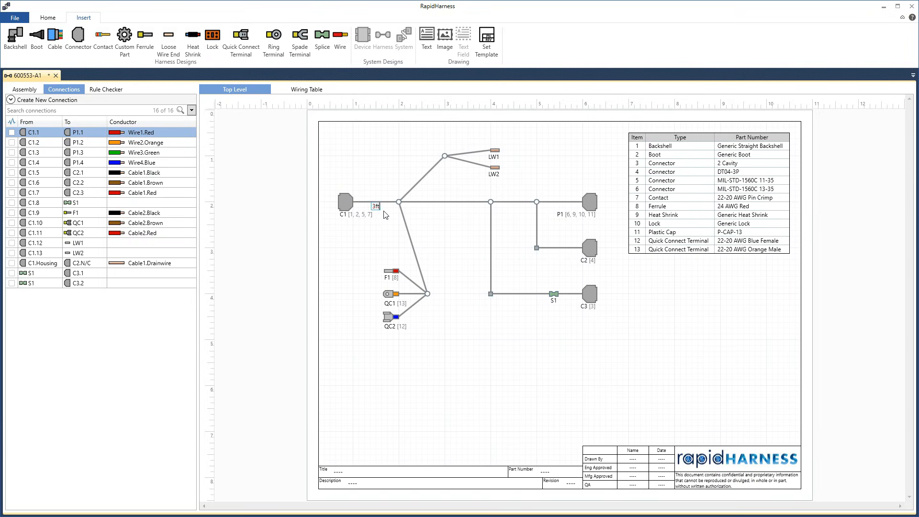
pyautogui.press('Return')
# Step: Set the remaining trunk bundle lengths, going from the first branch point toward P1, to 7 ft, 1 ft and 1 ft
pyautogui.rightClick(434, 206)
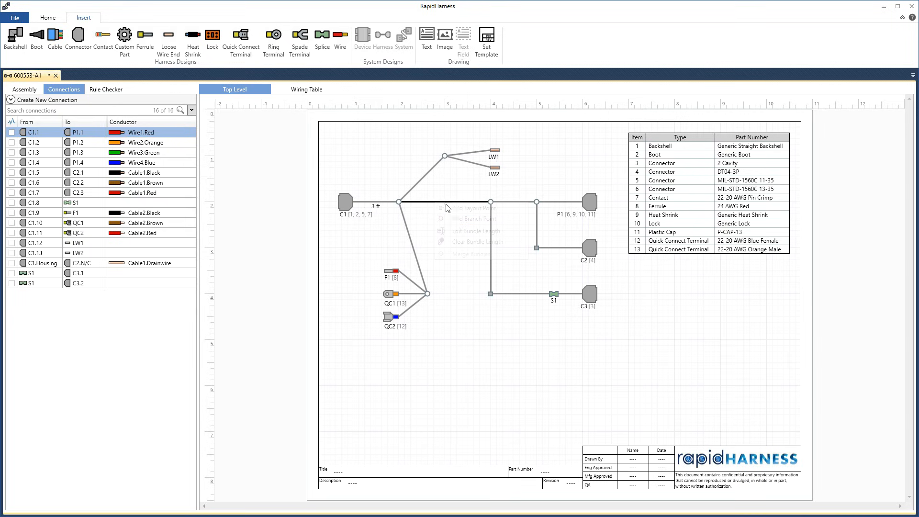
pyautogui.click(459, 233)
pyautogui.write('7 ft')
pyautogui.press('Return')
pyautogui.rightClick(517, 206)
pyautogui.click(538, 233)
pyautogui.rightClick(557, 202)
pyautogui.click(581, 232)
# Step: Review the lengths of the C1 to C2 connections in the wiring table, and return to the top-level drawing
pyautogui.click(307, 91)
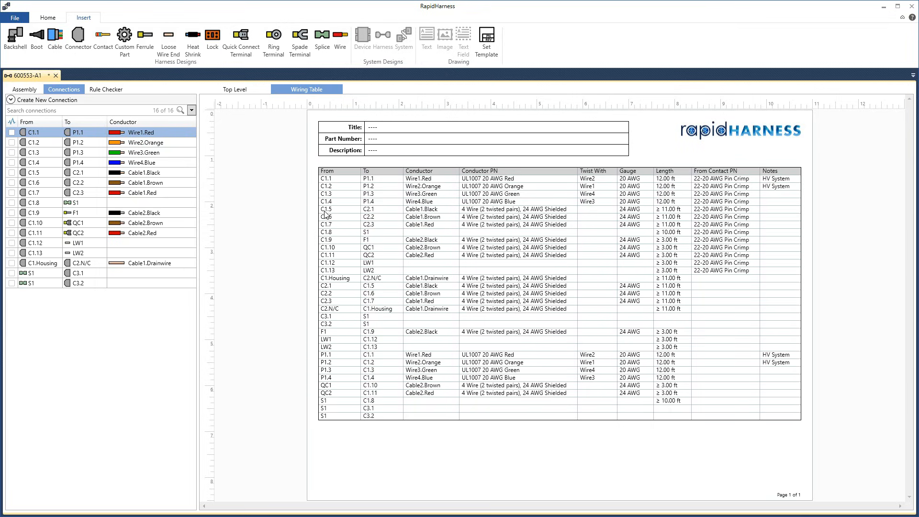
pyautogui.moveTo(316, 205); pyautogui.dragTo(683, 217)
pyautogui.click(242, 91)
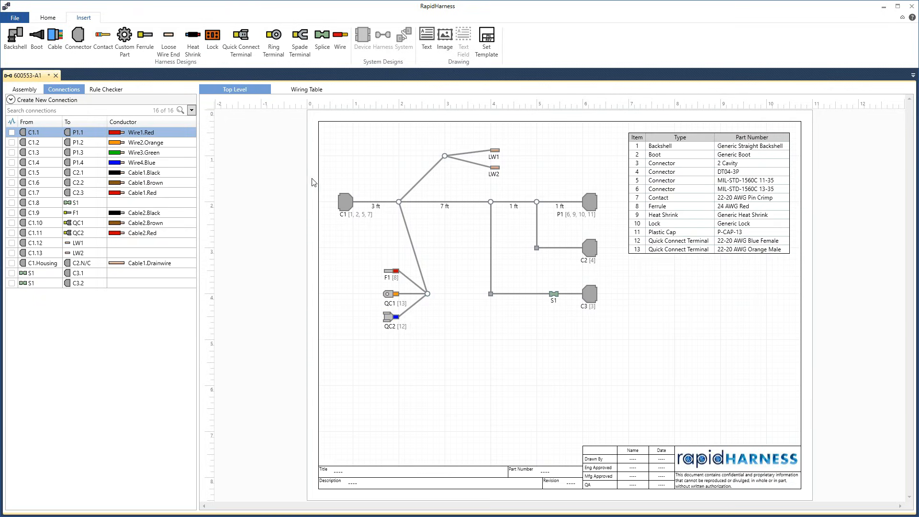
# Step: Set the length of the bundle running from the last trunk branch point to C2 to 2 ft
pyautogui.click(346, 207)
pyautogui.click(417, 205)
pyautogui.click(447, 202)
pyautogui.click(526, 207)
pyautogui.click(537, 222)
pyautogui.rightClick(538, 239)
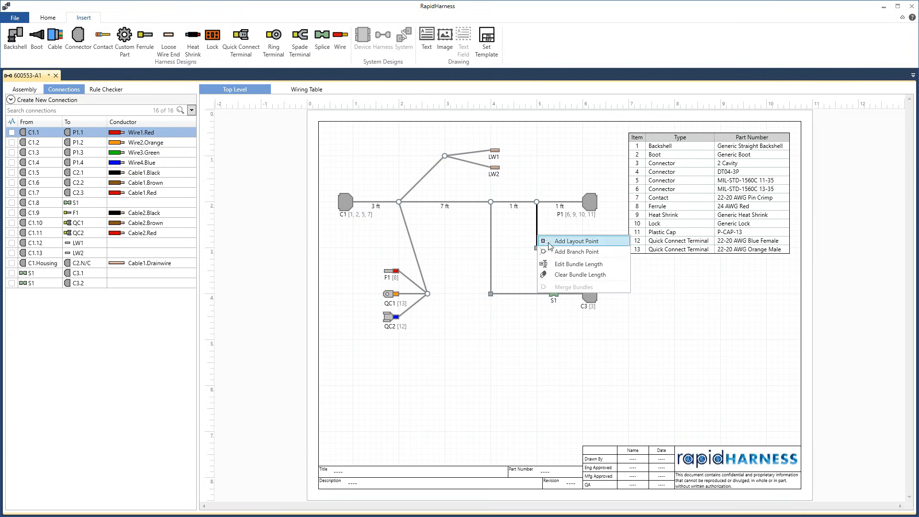
pyautogui.click(560, 263)
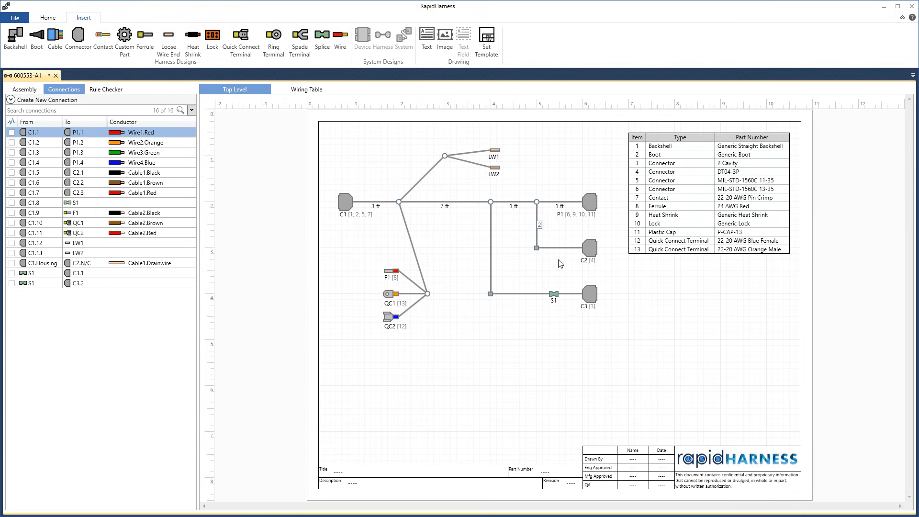
pyautogui.press('Return')
# Step: Check the conductor lengths in the wiring table, and move the first trunk branch point directly above the F1, QC1 and QC2 branch point
pyautogui.click(317, 89)
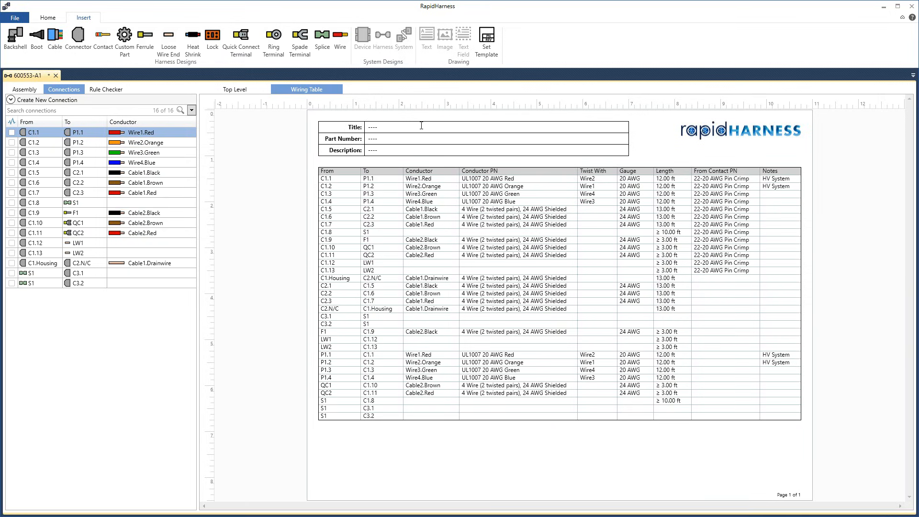
pyautogui.click(250, 88)
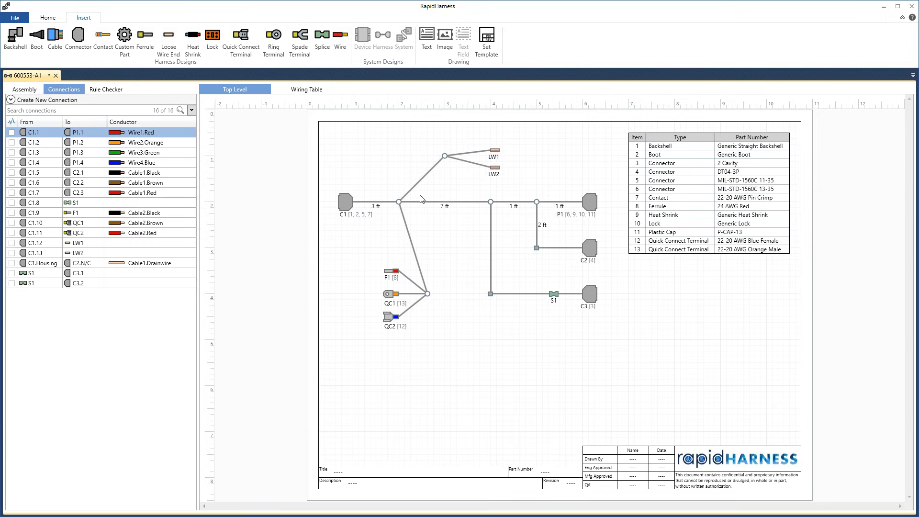
pyautogui.moveTo(399, 202); pyautogui.dragTo(427, 201)
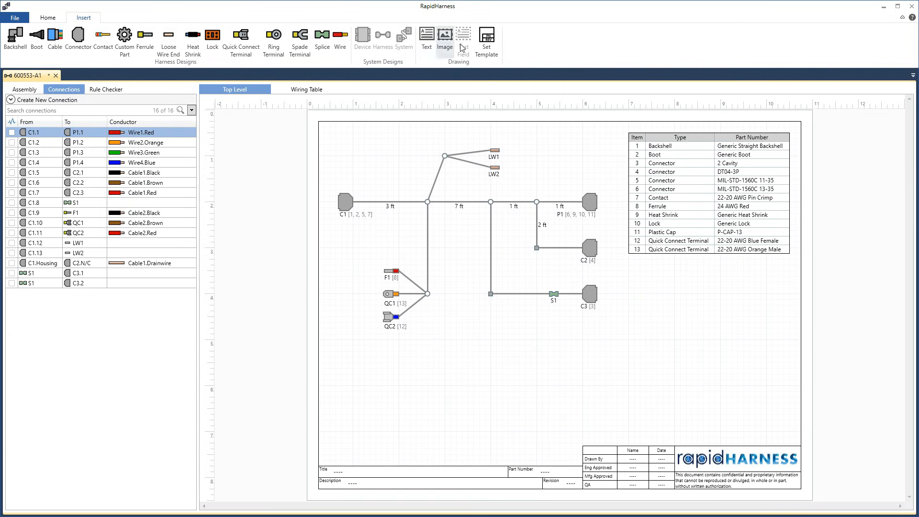
# Step: Insert a text box on the drawing, and place it above the approval block at the block's full width
pyautogui.click(50, 20)
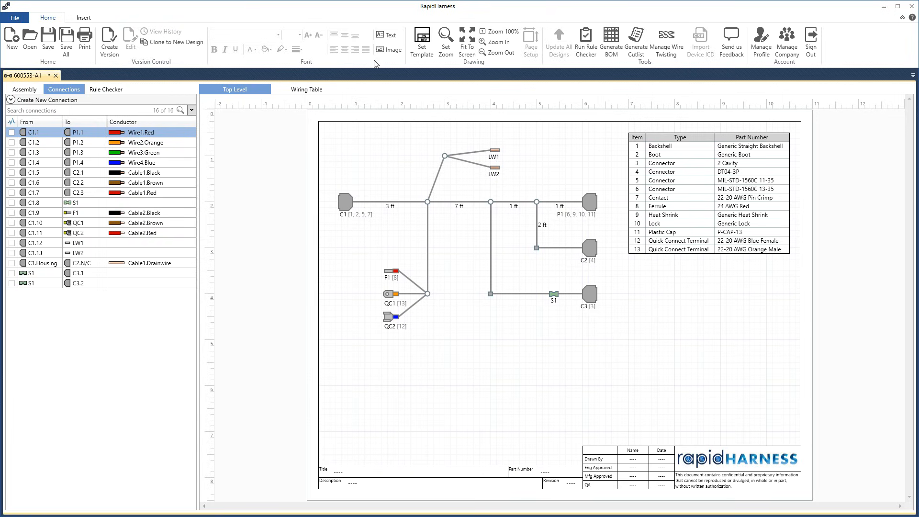
pyautogui.click(387, 35)
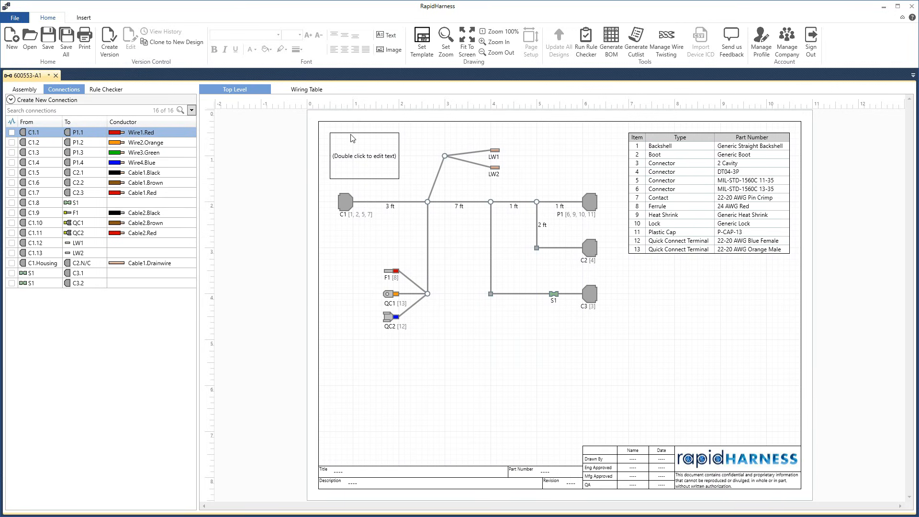
pyautogui.click(385, 138)
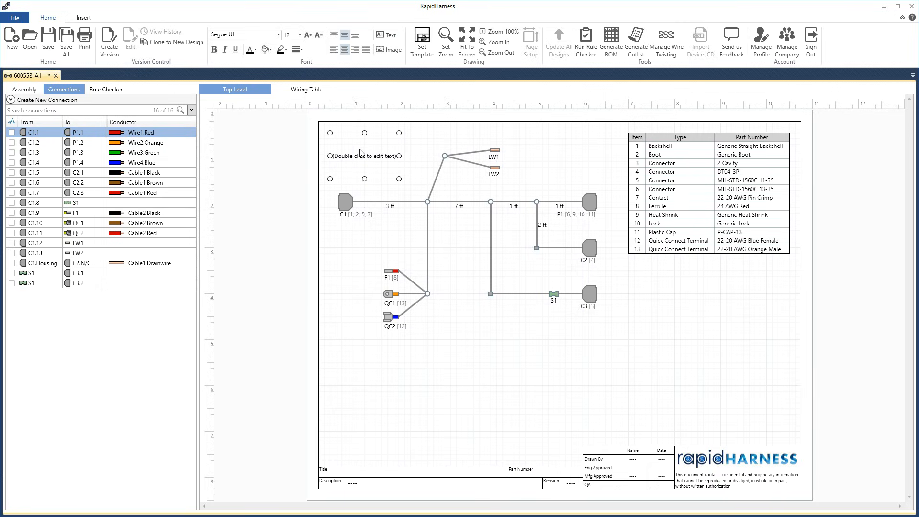
pyautogui.moveTo(362, 151); pyautogui.dragTo(585, 388)
pyautogui.click(593, 364)
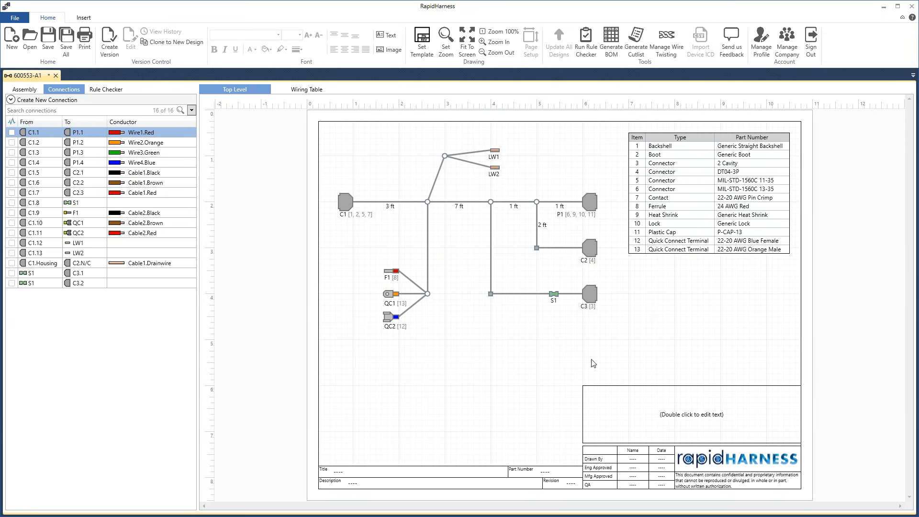
# Step: Nudge the text box down against the approval block, and reduce its height by lowering its upper edge
pyautogui.click(605, 394)
pyautogui.press('Down')
pyautogui.press('Down')
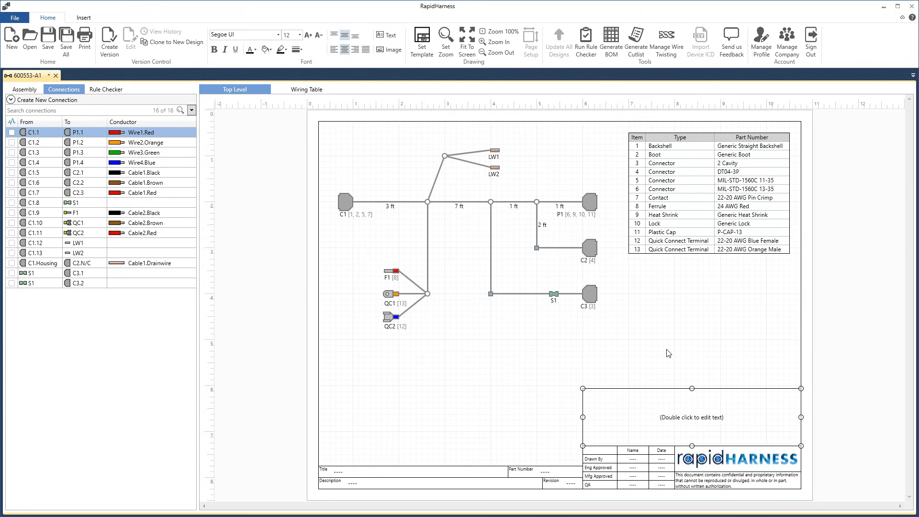
pyautogui.moveTo(693, 388); pyautogui.dragTo(693, 415)
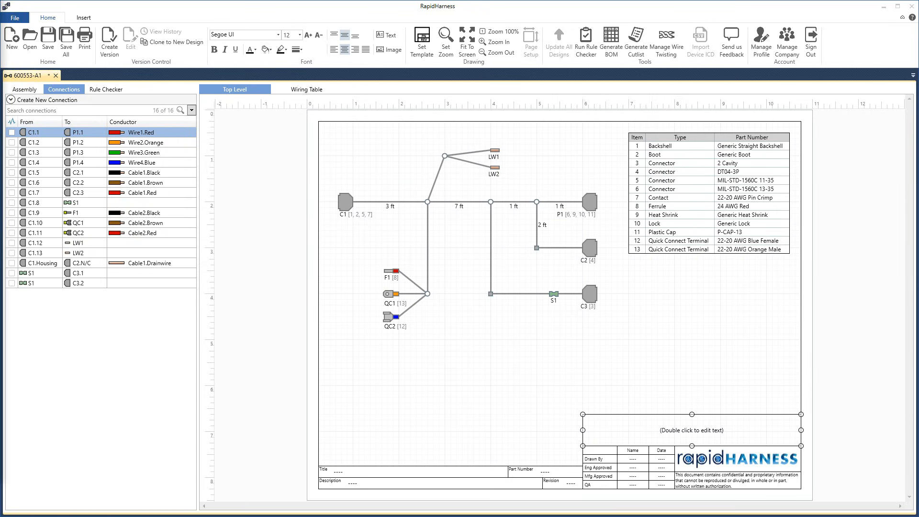
# Step: Fill the text box with "Build Notes:", "1. Build per spec MC-A-230" and "2. Full continuity checks before close out" on separate lines
pyautogui.doubleClick(682, 431)
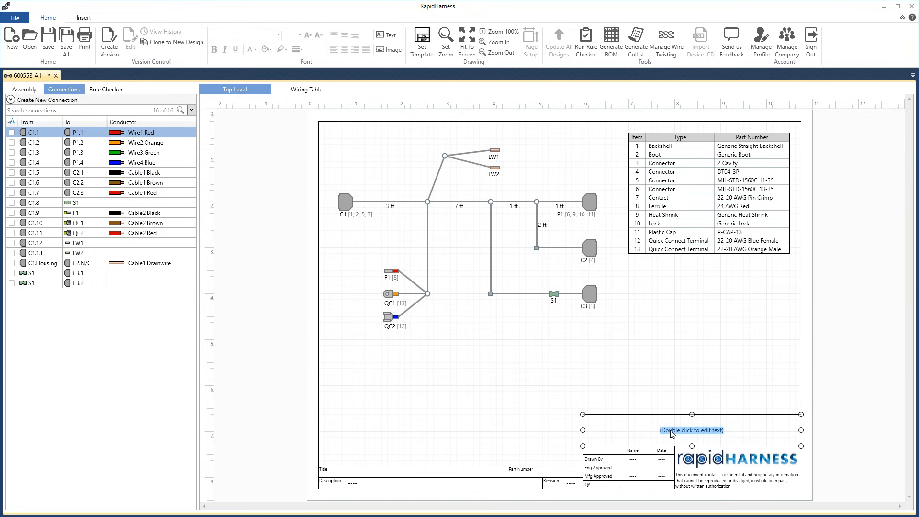
pyautogui.write('Build Notes: 1. Build per spec MC-A-230 2. Full continuity checks before close out')
pyautogui.press('BackSpace')
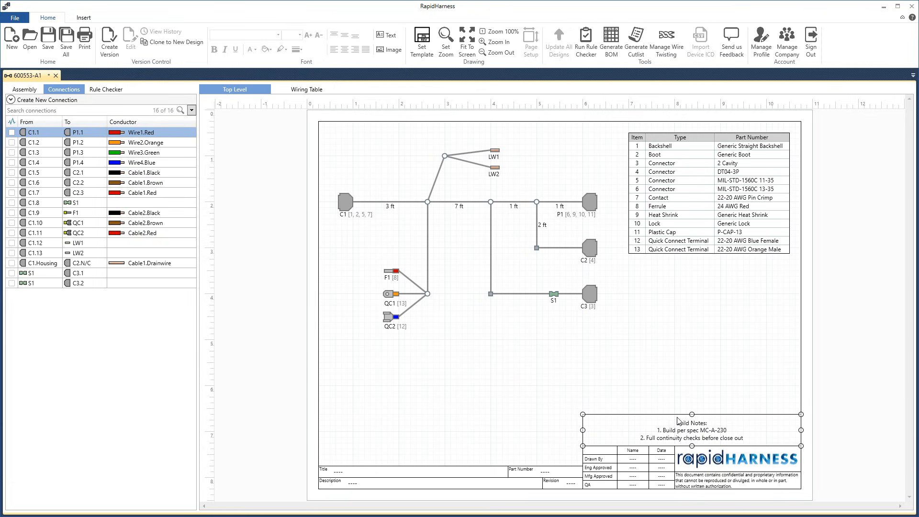
pyautogui.click(708, 397)
pyautogui.click(695, 426)
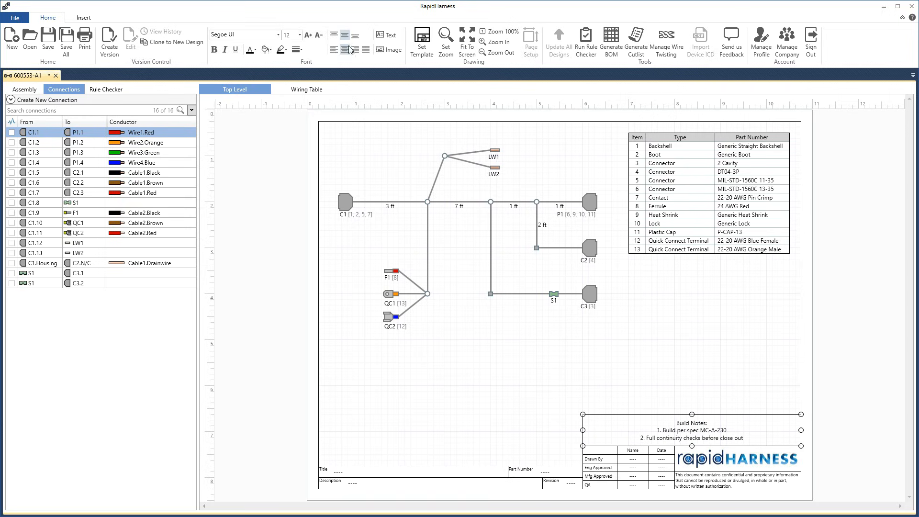
# Step: Try enlarging the build notes font to 16, and return it to 12
pyautogui.click(308, 35)
pyautogui.click(309, 37)
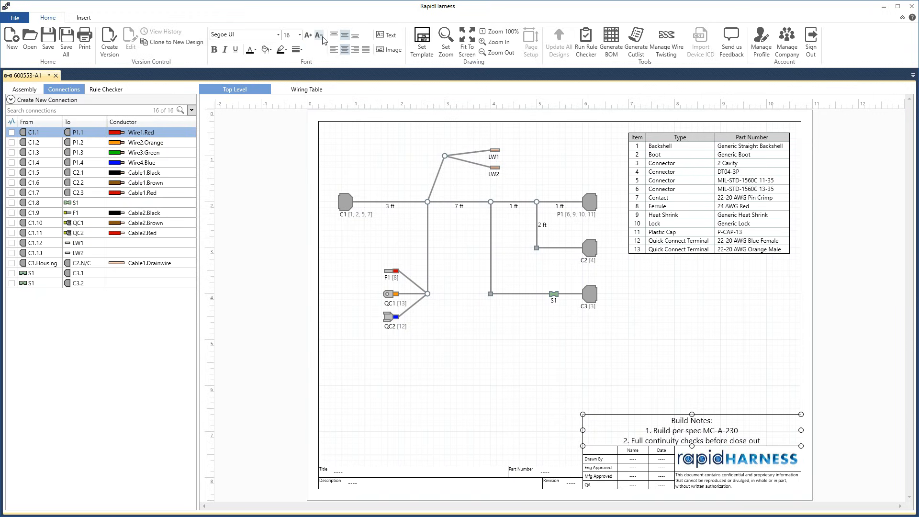
pyautogui.click(319, 36)
pyautogui.click(320, 37)
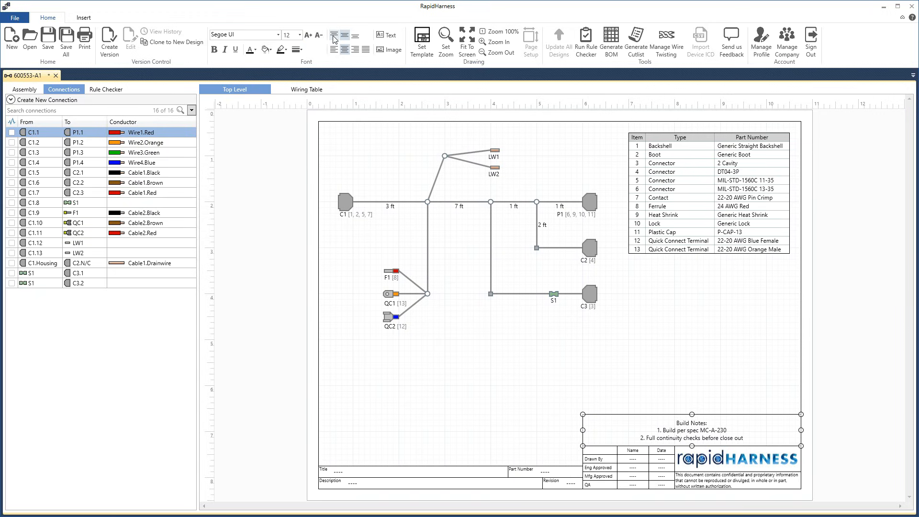
# Step: Align the build notes text to the top and left of its box
pyautogui.click(334, 36)
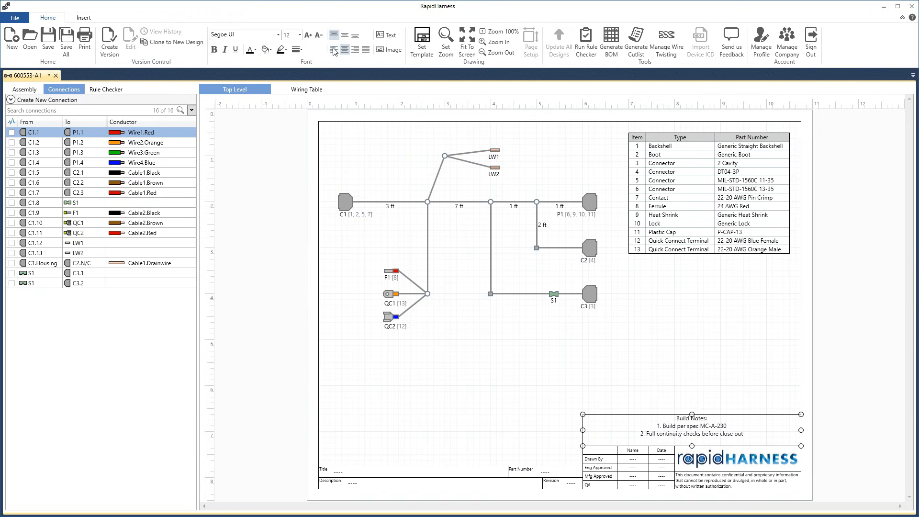
pyautogui.click(334, 50)
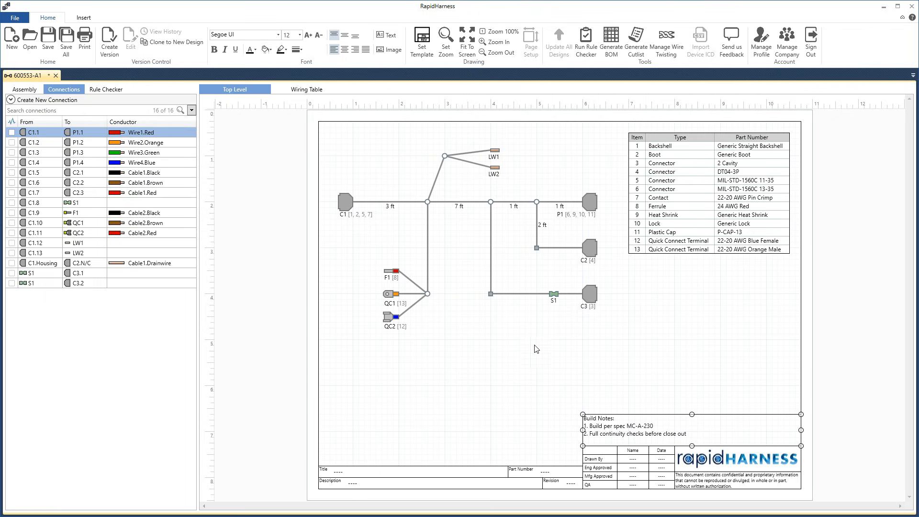
pyautogui.click(545, 378)
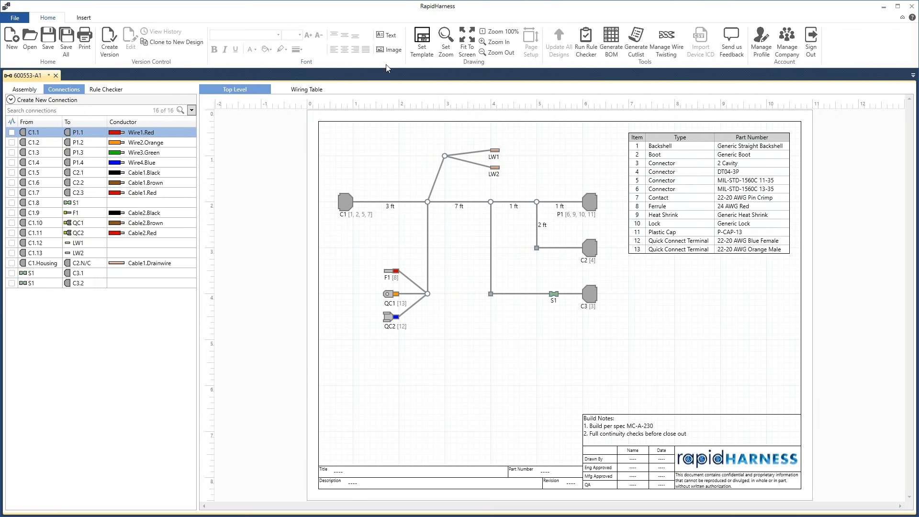
# Step: Add a text box beside loose wire ends LW1 and LW2, reduce its height, and enter "Terminated in final assembly"
pyautogui.click(386, 35)
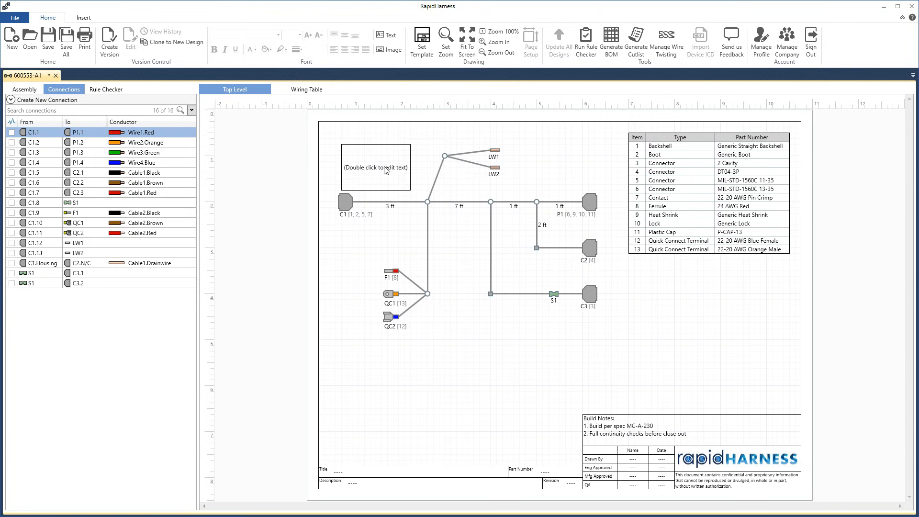
pyautogui.moveTo(385, 170); pyautogui.dragTo(549, 165)
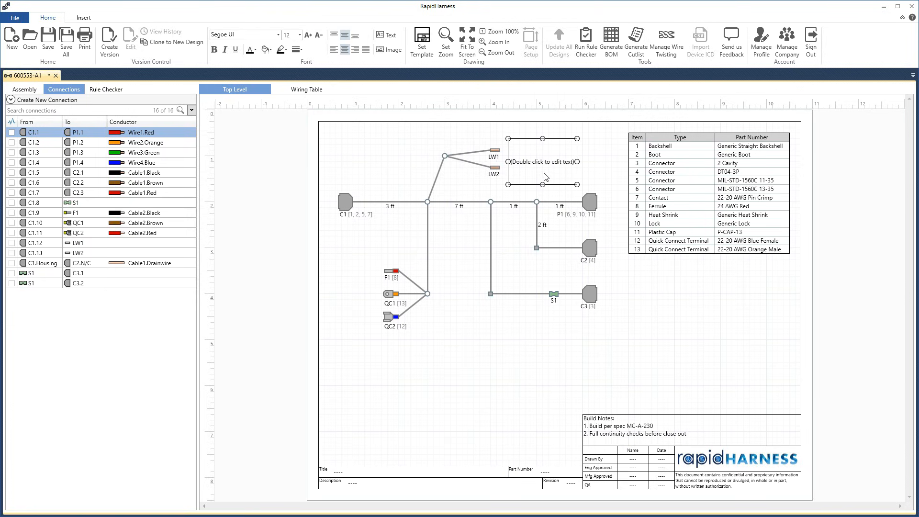
pyautogui.doubleClick(542, 162)
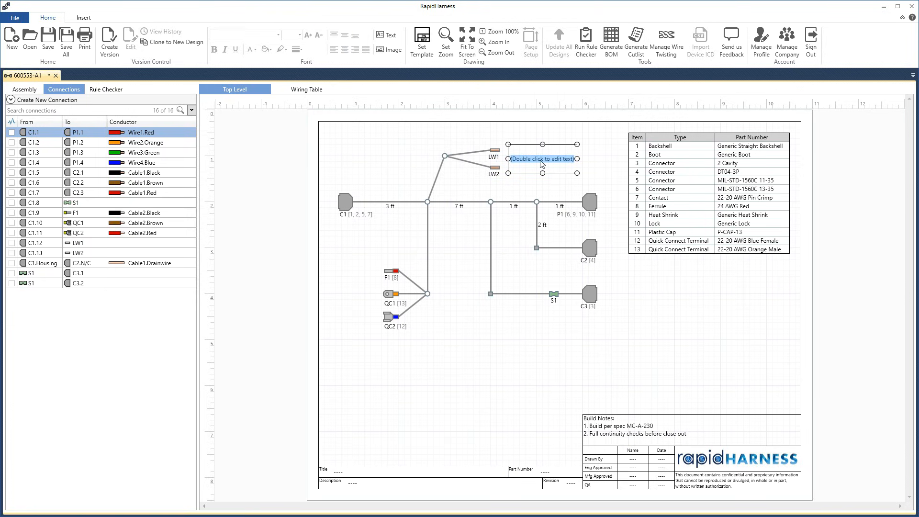
pyautogui.write('Terminated in final assembly')
pyautogui.click(565, 161)
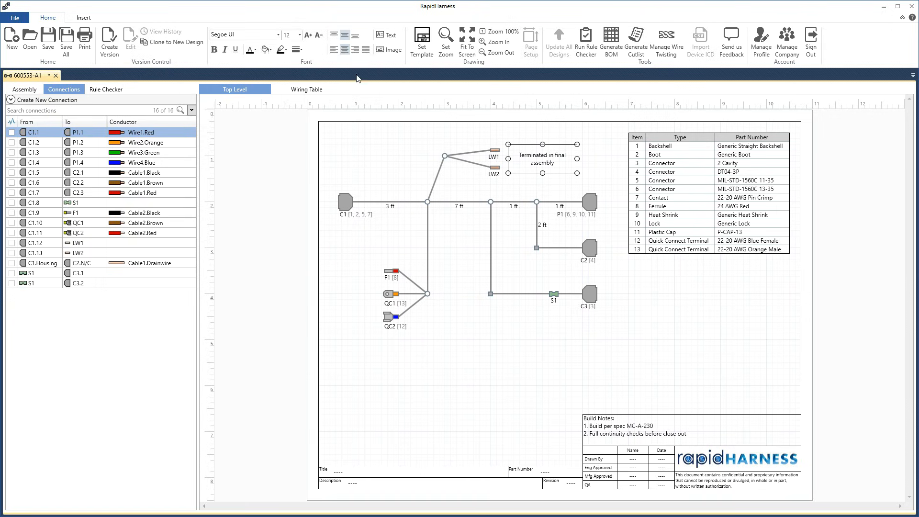
# Step: Fill the "Terminated in final assembly" text box with yellow
pyautogui.click(271, 51)
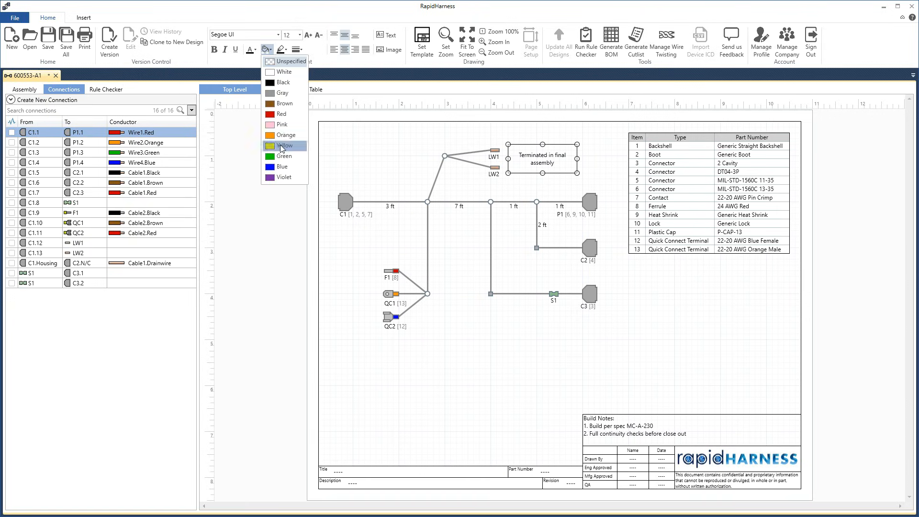
pyautogui.click(281, 144)
pyautogui.click(428, 152)
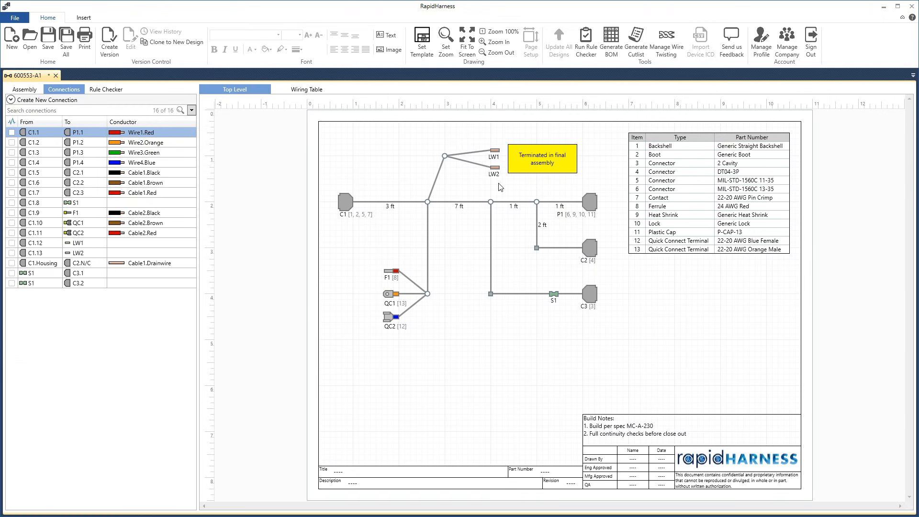
# Step: Insert the image 11-35.png from the Connector Images folder, shrink it to about 1 inch wide, and place it above connector C1
pyautogui.click(389, 50)
pyautogui.doubleClick(227, 66)
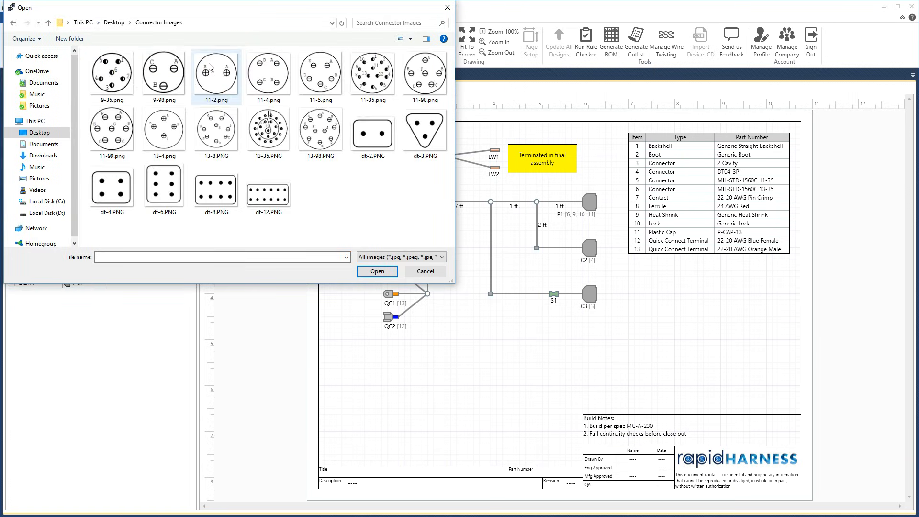
pyautogui.doubleClick(370, 84)
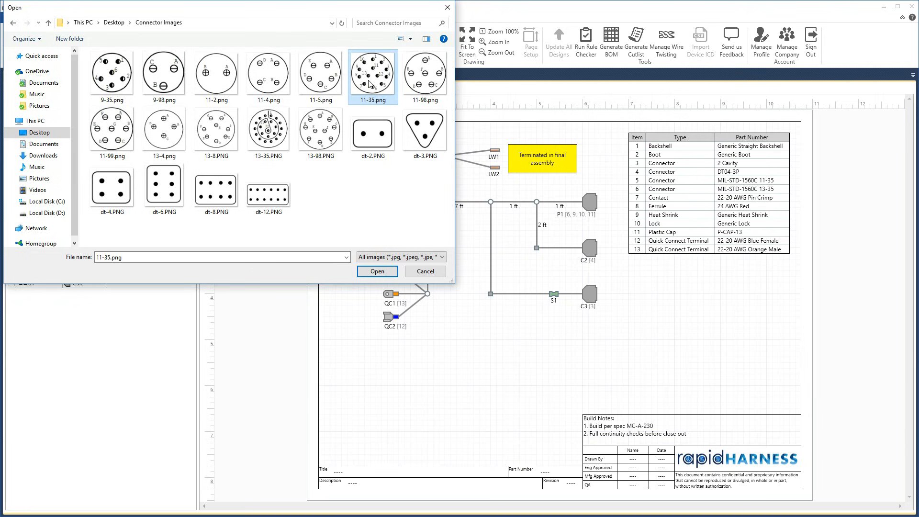
pyautogui.click(330, 162)
pyautogui.moveTo(330, 162); pyautogui.dragTo(284, 156)
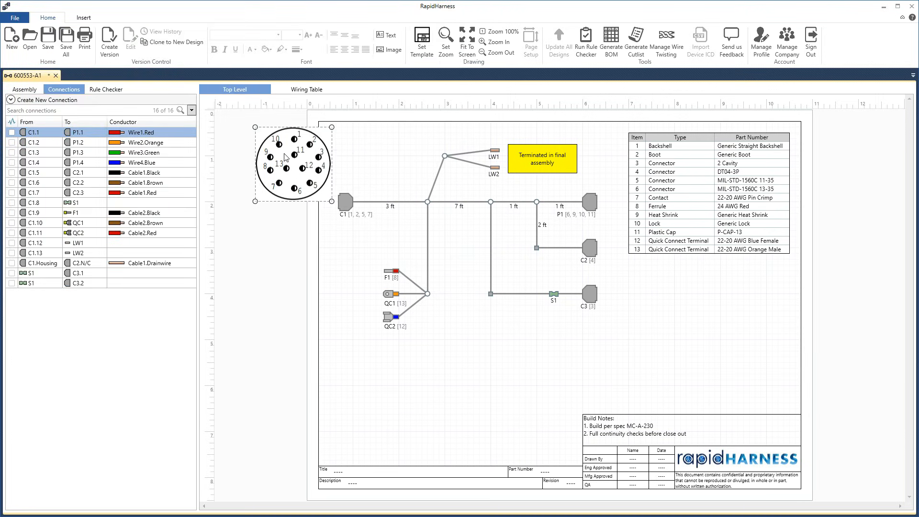
pyautogui.moveTo(255, 127)
pyautogui.mouseDown()
pyautogui.moveTo(289, 159)
pyautogui.moveTo(332, 139)
pyautogui.moveTo(361, 162)
pyautogui.mouseUp()
pyautogui.click(378, 162)
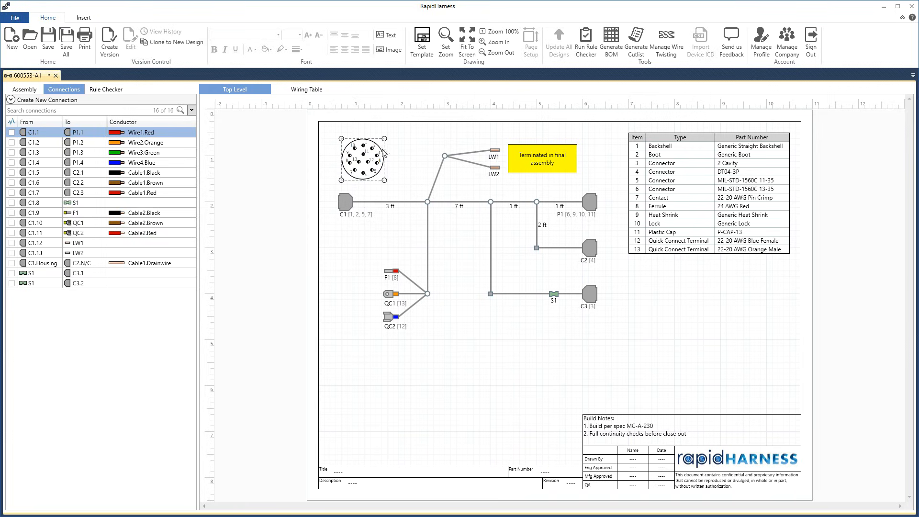
# Step: Change the harness's drawing template to Legal Landscape - 14" x 8.5"
pyautogui.click(23, 91)
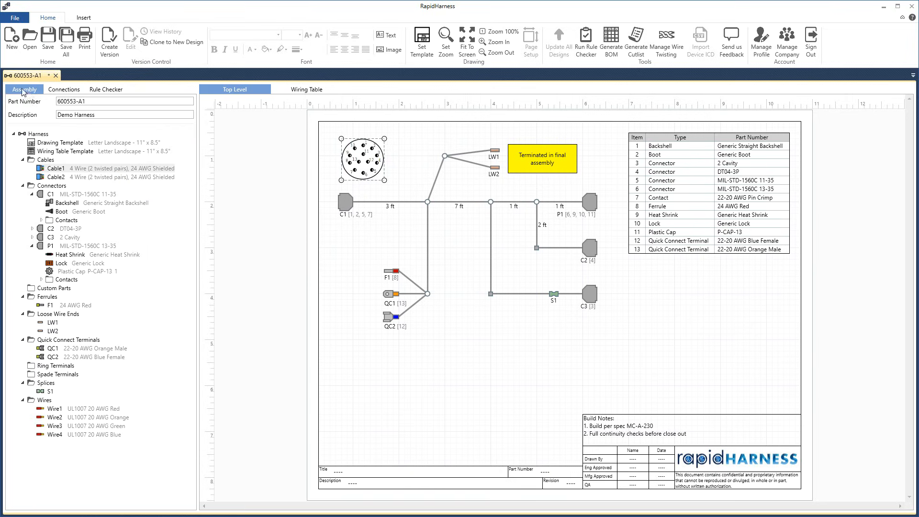
pyautogui.click(61, 144)
pyautogui.rightClick(66, 146)
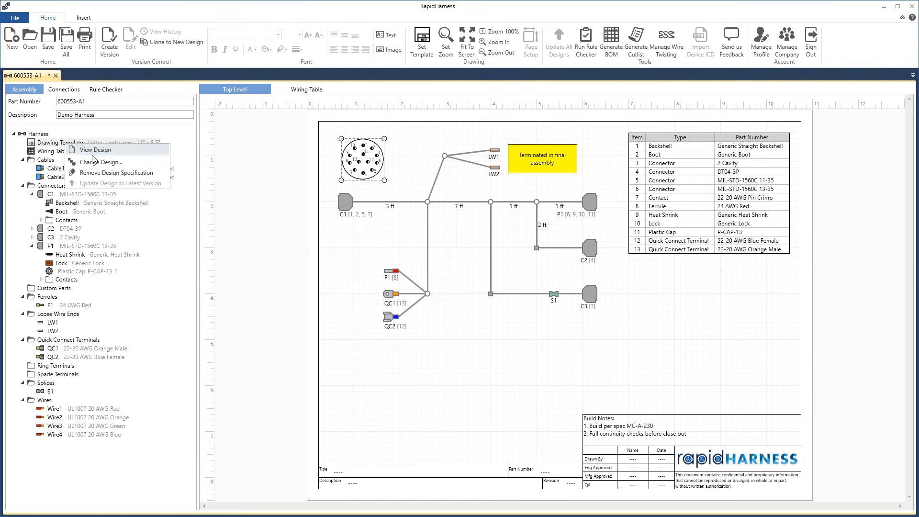
pyautogui.click(98, 164)
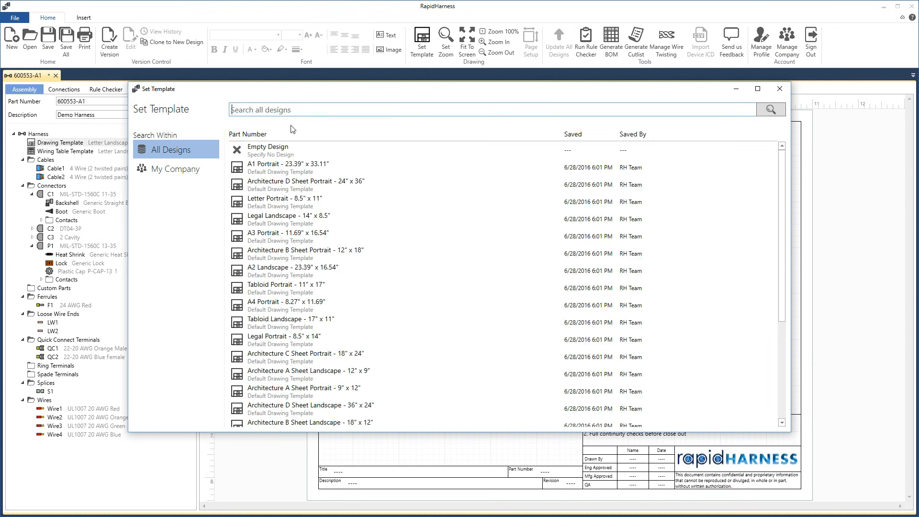
pyautogui.write('legal')
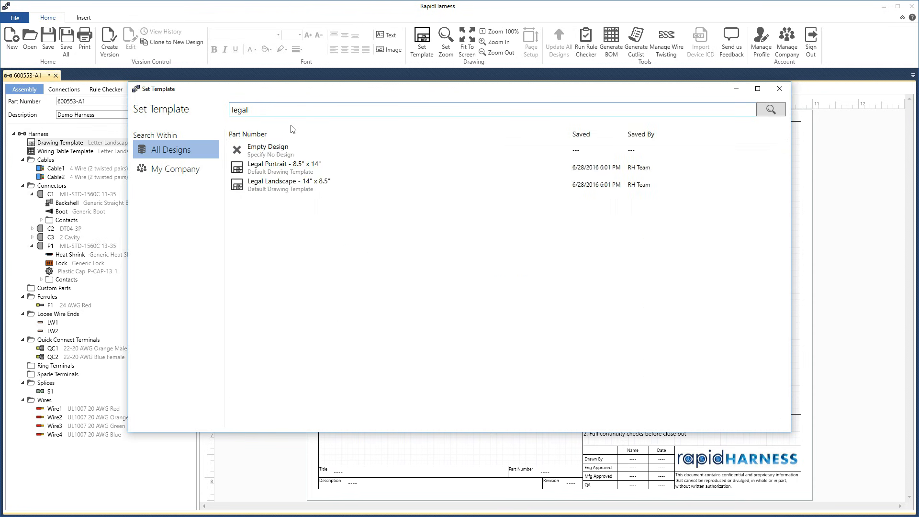
pyautogui.click(306, 185)
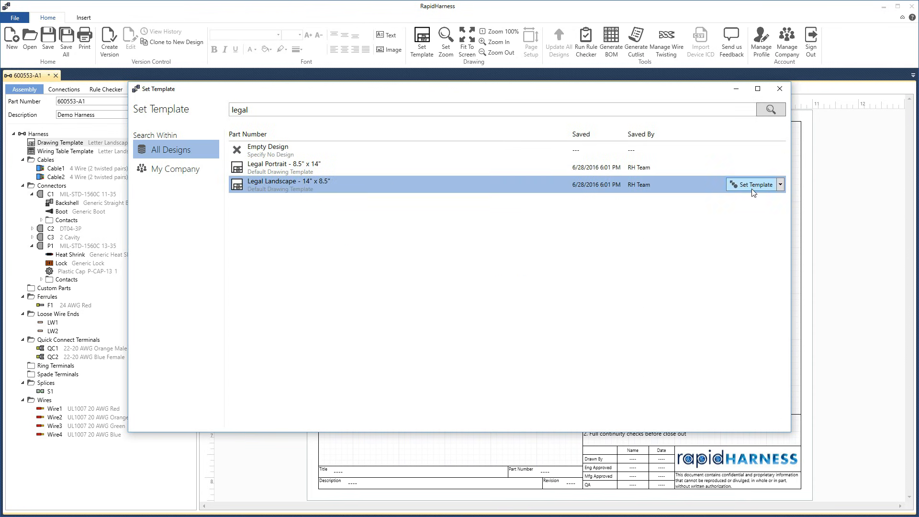
pyautogui.click(749, 187)
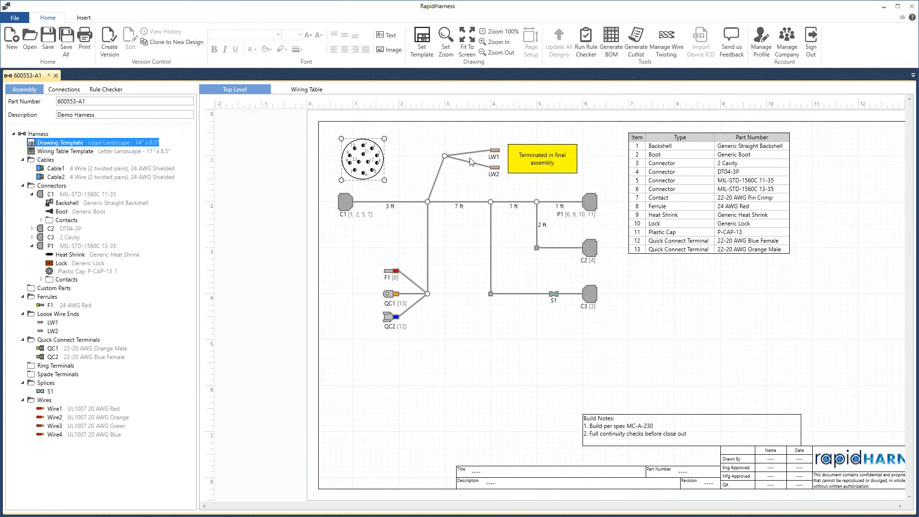
# Step: Move the build notes box directly above the approval block, and move the parts table to the sheet's right side
pyautogui.click(467, 42)
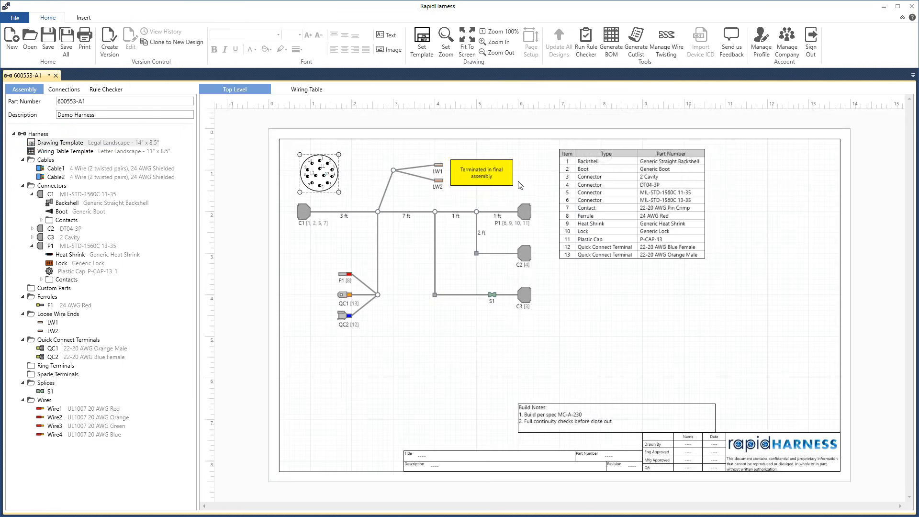
pyautogui.click(498, 32)
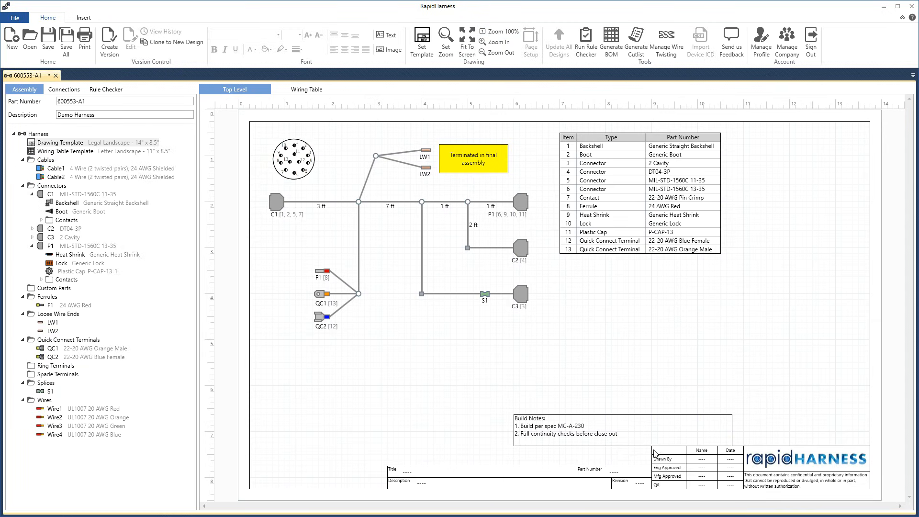
pyautogui.click(662, 429)
pyautogui.moveTo(650, 428); pyautogui.dragTo(787, 431)
pyautogui.click(743, 366)
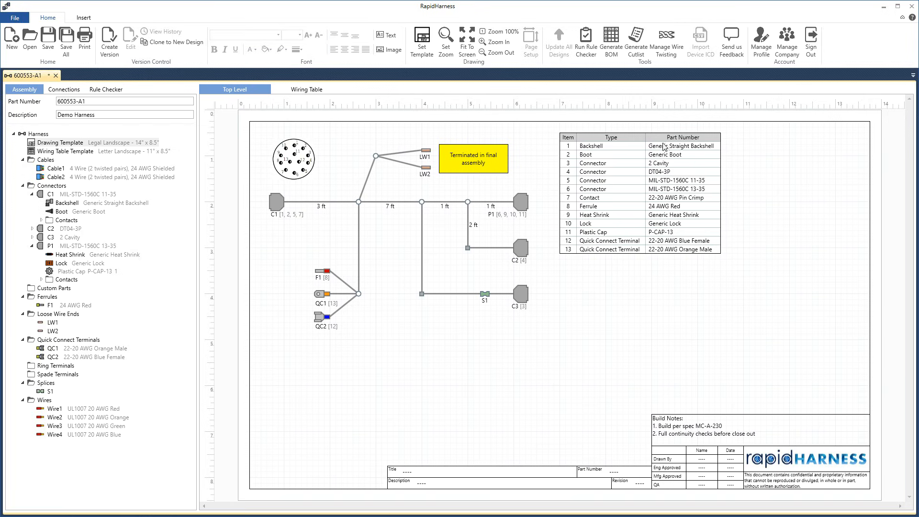
pyautogui.moveTo(666, 147); pyautogui.dragTo(802, 149)
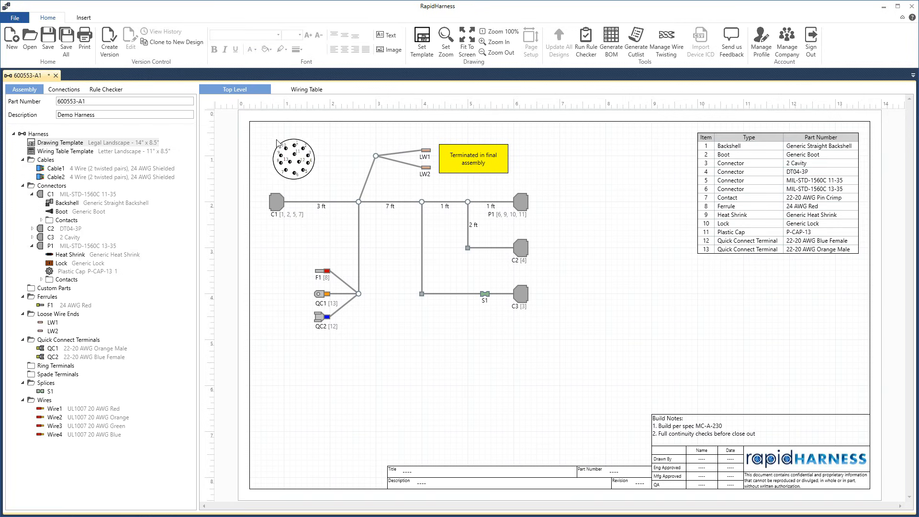
# Step: Shift the whole harness layout with its note and image about 1.4 inches right, and place the 11-35 image left of C1
pyautogui.moveTo(254, 130); pyautogui.dragTo(558, 383)
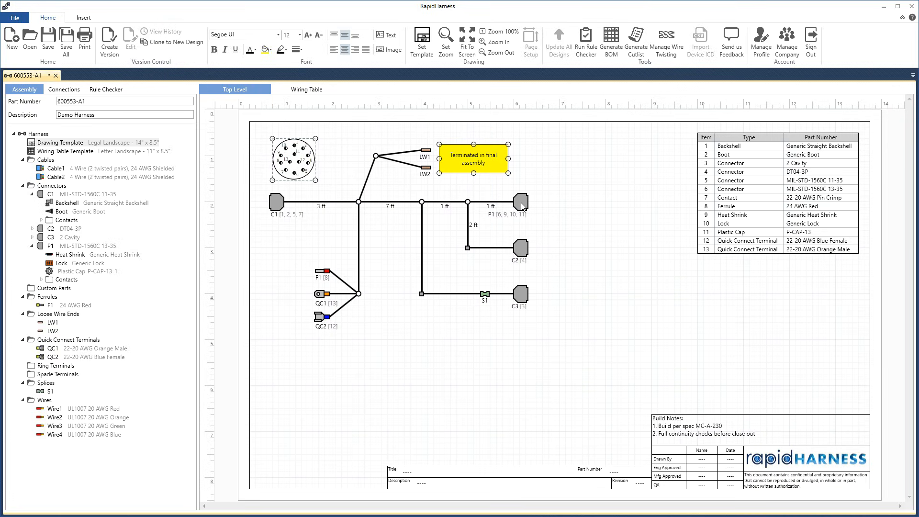
pyautogui.moveTo(521, 206); pyautogui.dragTo(584, 204)
pyautogui.click(627, 207)
pyautogui.moveTo(373, 168); pyautogui.dragTo(293, 209)
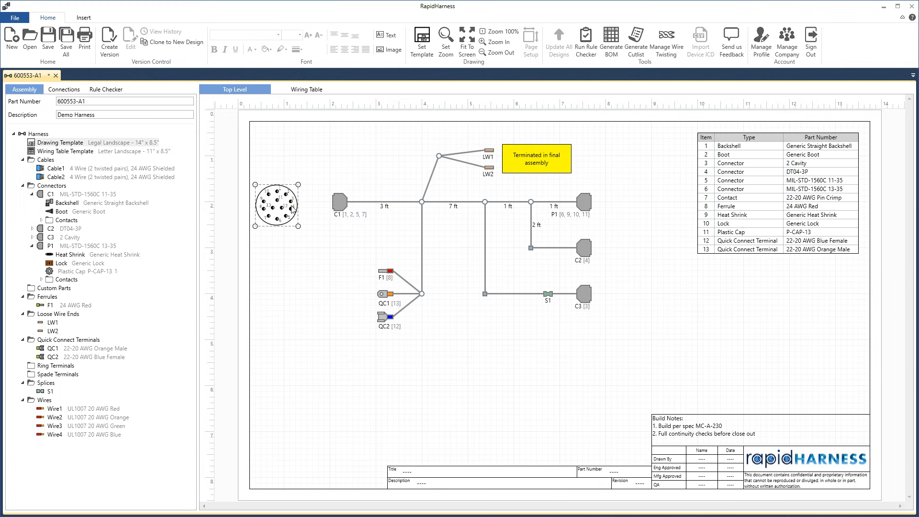
pyautogui.click(315, 202)
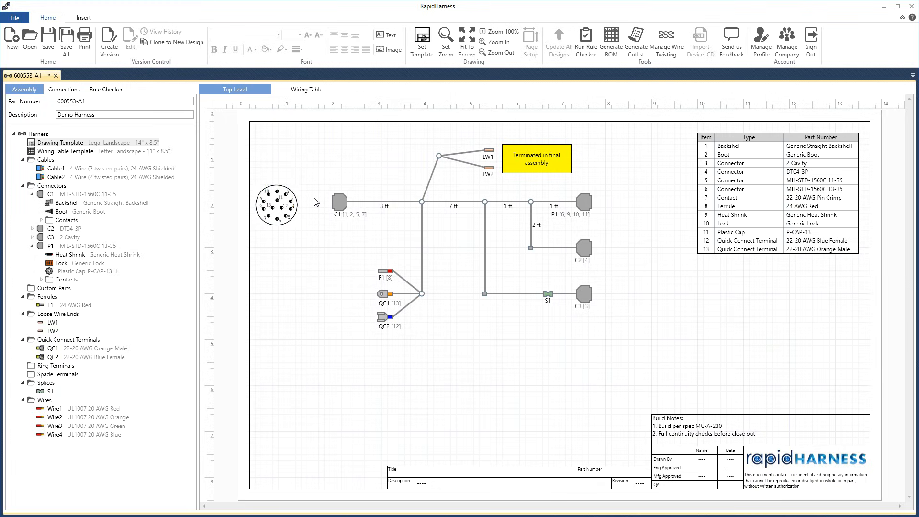
# Step: Insert the image 13-35.PNG from the Connector Images folder, place it right of P1, and shrink it to about 1 inch wide
pyautogui.click(386, 49)
pyautogui.doubleClick(144, 67)
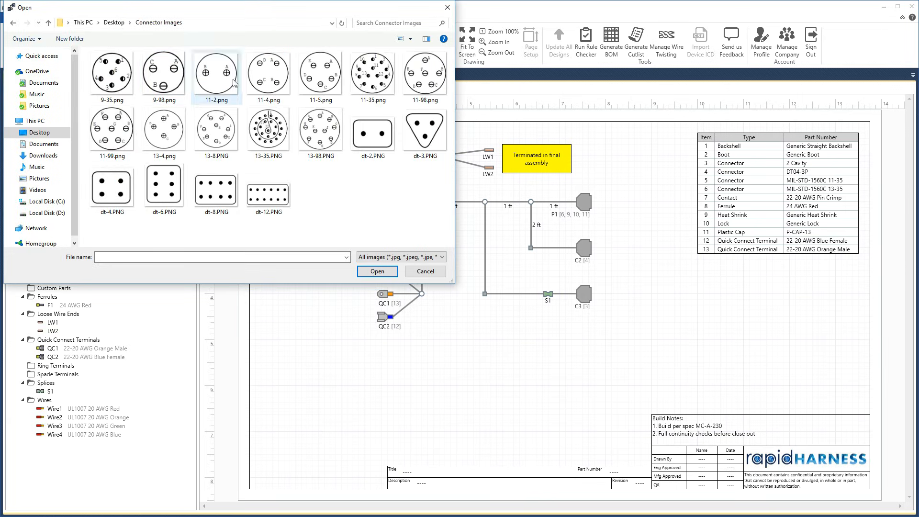
pyautogui.doubleClick(268, 129)
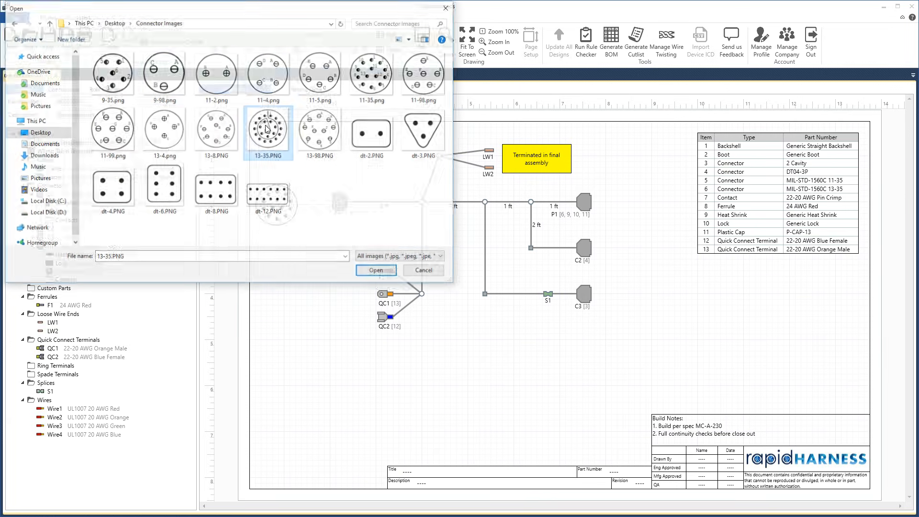
pyautogui.moveTo(295, 161); pyautogui.dragTo(659, 187)
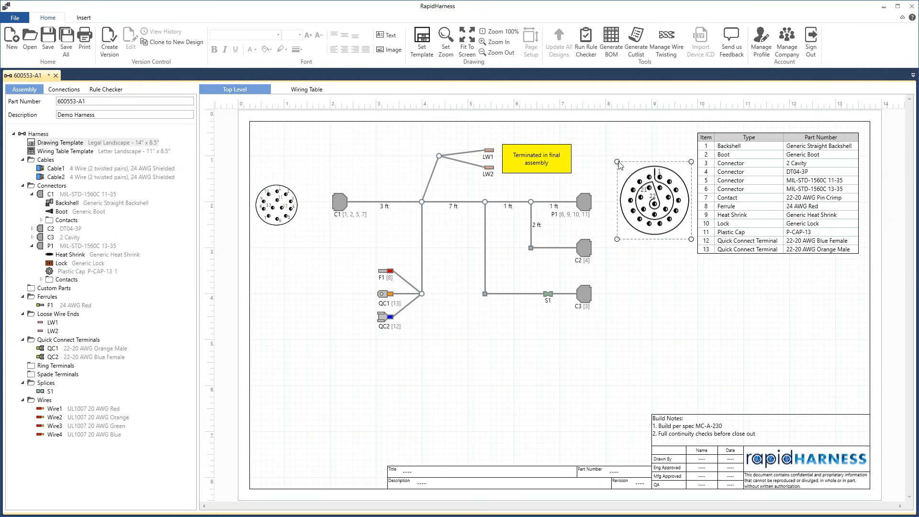
pyautogui.moveTo(623, 162); pyautogui.dragTo(648, 199)
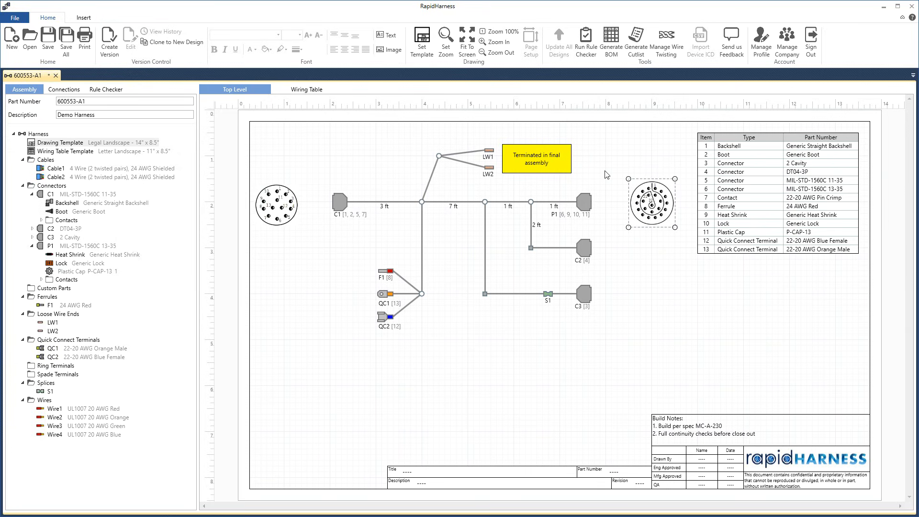
# Step: Insert the image dt-3.PNG at reduced size beside connector C2, and align the 13-35 image above it
pyautogui.click(388, 49)
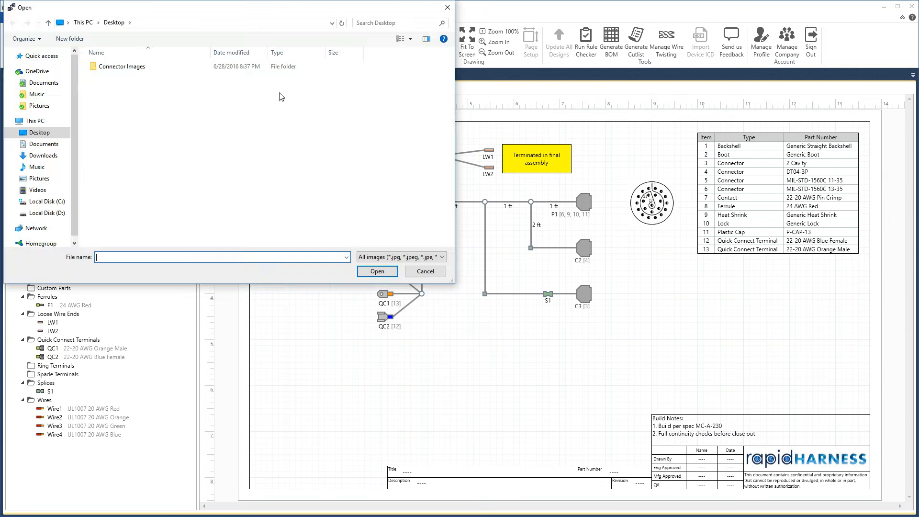
pyautogui.doubleClick(173, 69)
pyautogui.doubleClick(425, 131)
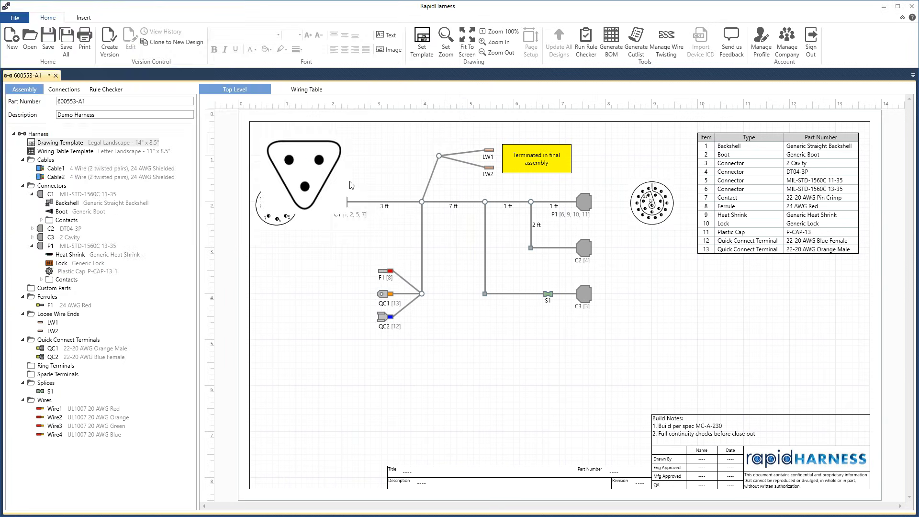
pyautogui.moveTo(293, 154); pyautogui.dragTo(646, 248)
pyautogui.click(687, 309)
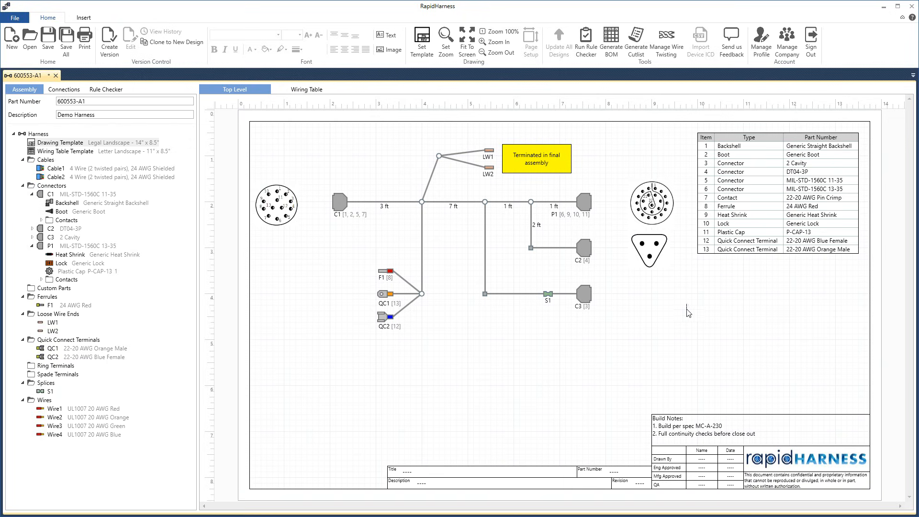
pyautogui.moveTo(652, 198); pyautogui.dragTo(649, 199)
pyautogui.click(628, 164)
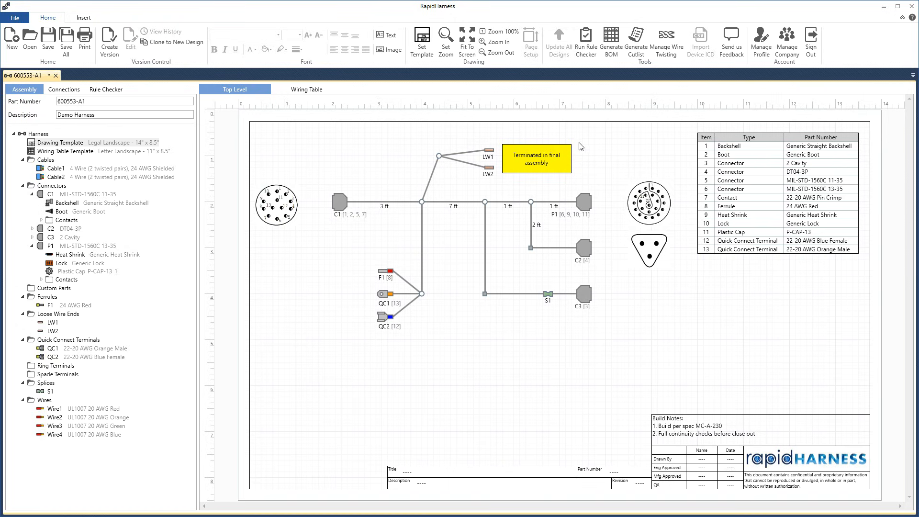
# Step: Highlight the connections from C1.1, C1.2 and C1.3 to trace their path on the drawing
pyautogui.click(64, 90)
pyautogui.moveTo(60, 132); pyautogui.dragTo(50, 158)
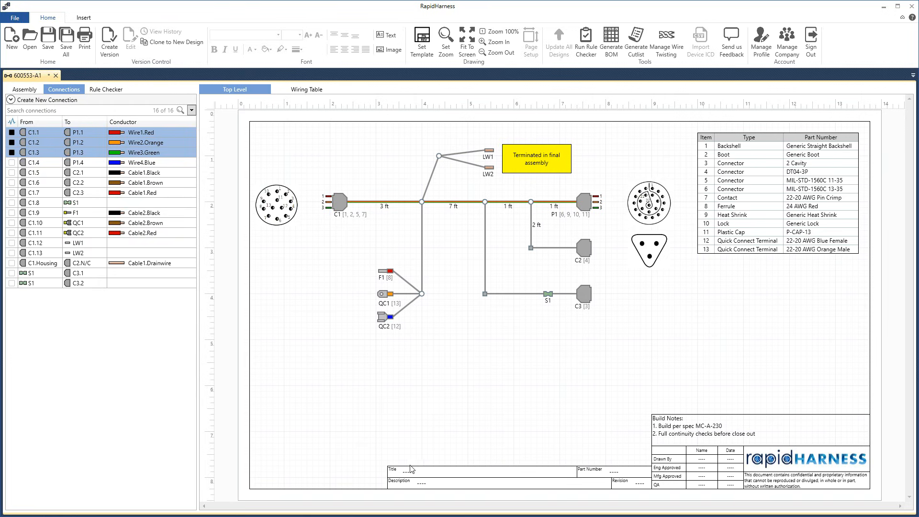
# Step: Copy the harness part number 600553-A1 into the title block's Part Number field
pyautogui.click(24, 89)
pyautogui.hotkey('ctrl', 'c')
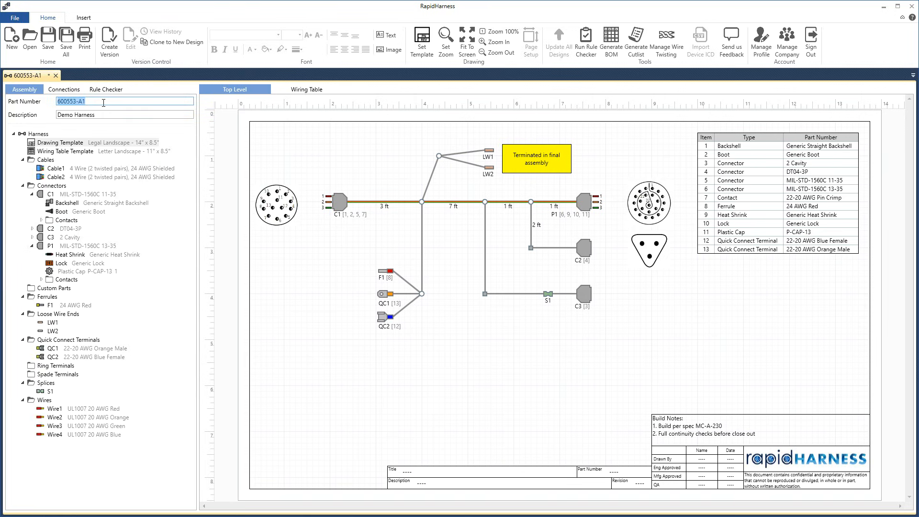
pyautogui.moveTo(623, 472); pyautogui.dragTo(601, 474)
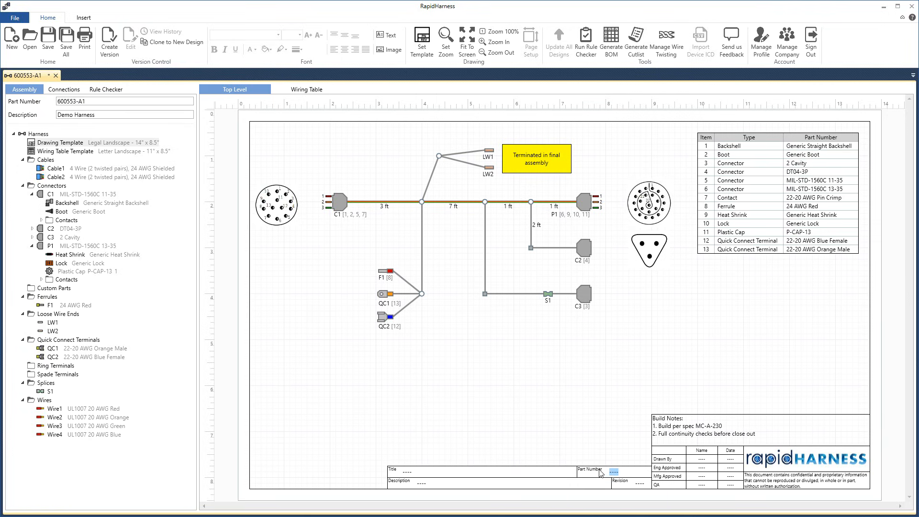
pyautogui.hotkey('ctrl', 'v')
pyautogui.write('A1')
# Step: Fill the wiring table's header with part number 600553-A1 and Demo Harness as both description and title
pyautogui.click(306, 89)
pyautogui.doubleClick(379, 139)
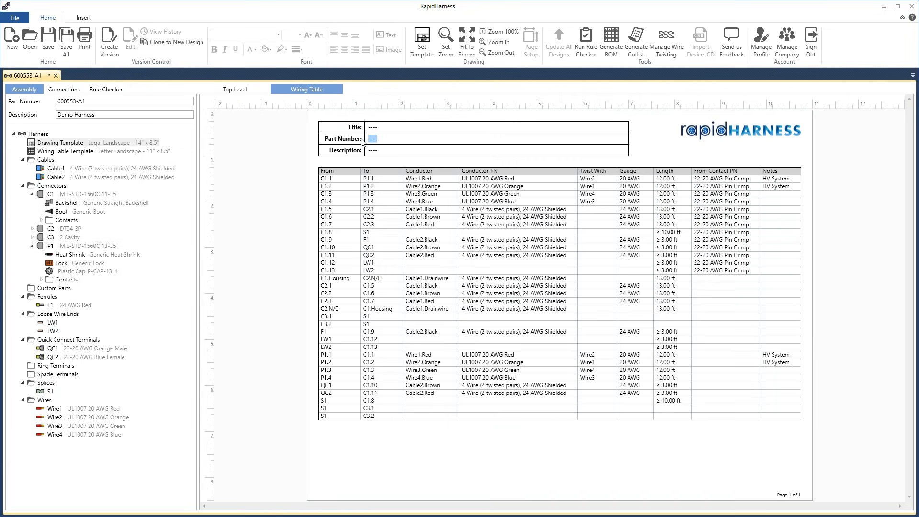
pyautogui.hotkey('ctrl', 'v')
pyautogui.tripleClick(104, 114)
pyautogui.hotkey('ctrl', 'c')
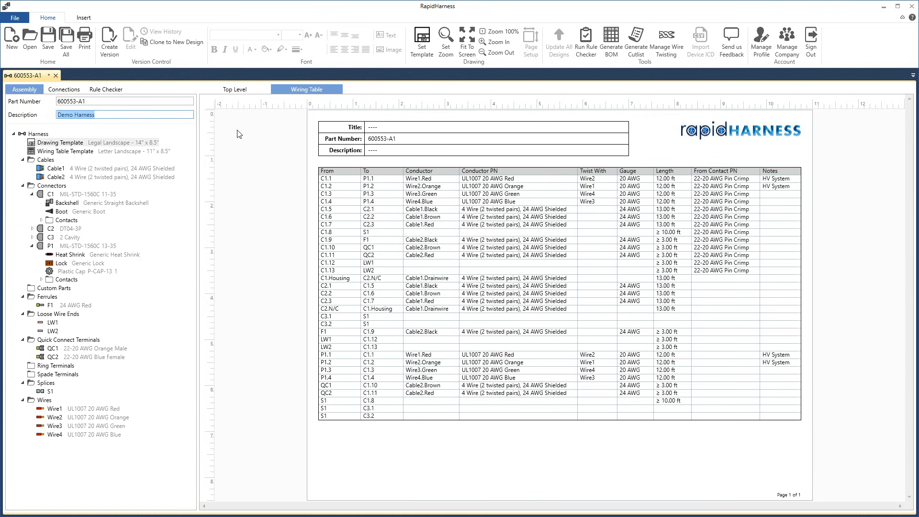
pyautogui.doubleClick(373, 150)
pyautogui.hotkey('ctrl', 'v')
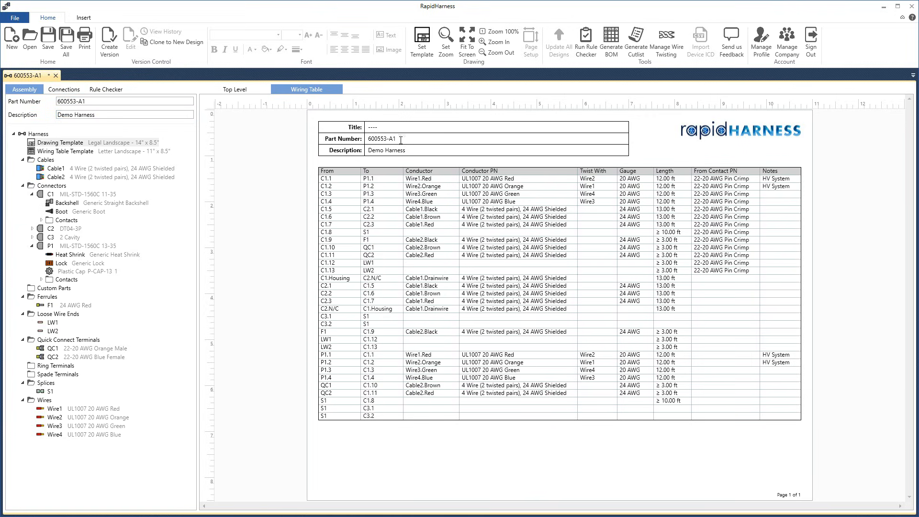
pyautogui.doubleClick(372, 127)
pyautogui.hotkey('ctrl', 'v')
# Step: Enter Demo Harness as the top-level title block's title and description, and fill in the Drawn By name and date 7/1/16
pyautogui.click(267, 91)
pyautogui.doubleClick(412, 469)
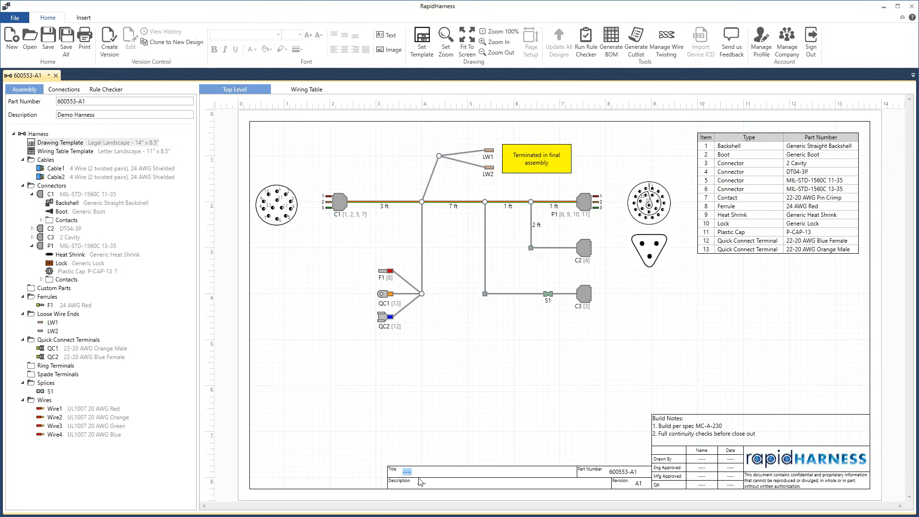
pyautogui.hotkey('ctrl', 'v')
pyautogui.doubleClick(421, 483)
pyautogui.hotkey('ctrl', 'v')
pyautogui.moveTo(720, 460); pyautogui.dragTo(746, 464)
# Step: Review the design rule violations, examining the details for unused connector cavities and wire gauges that do not fit their contacts
pyautogui.click(105, 90)
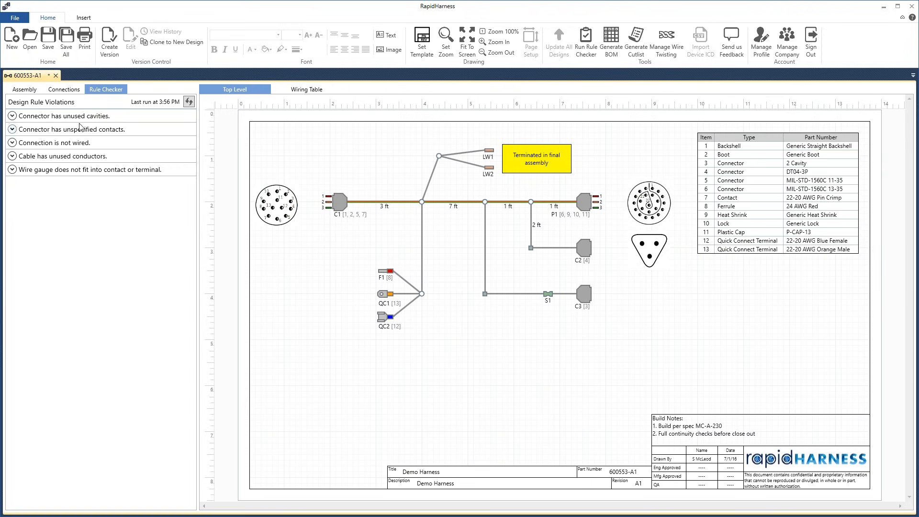
pyautogui.click(37, 118)
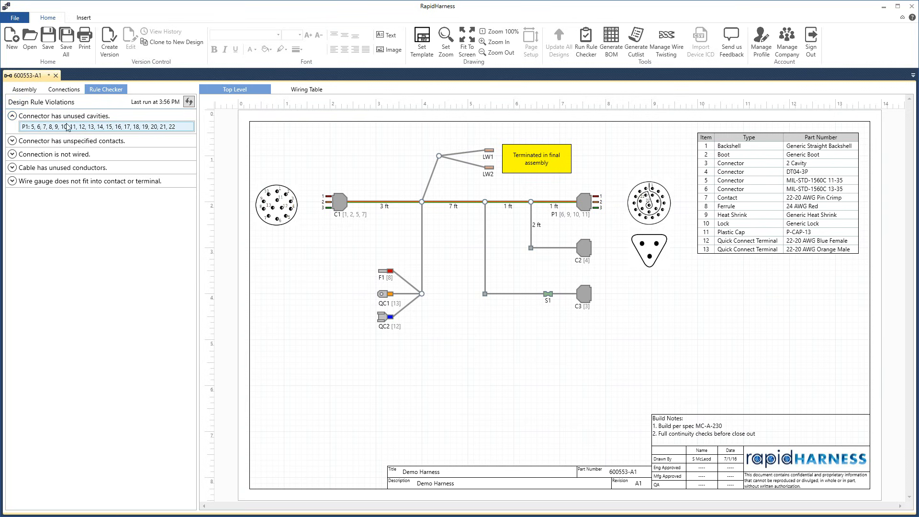
pyautogui.click(12, 116)
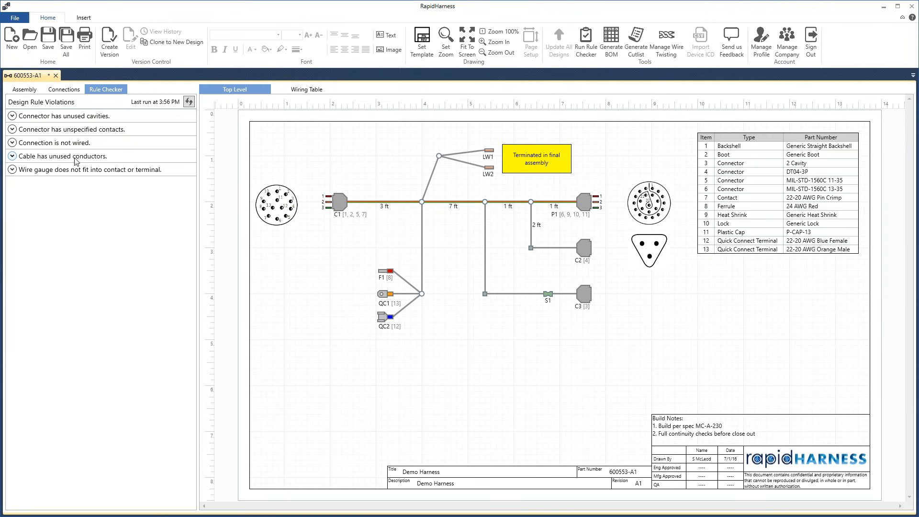
pyautogui.click(34, 170)
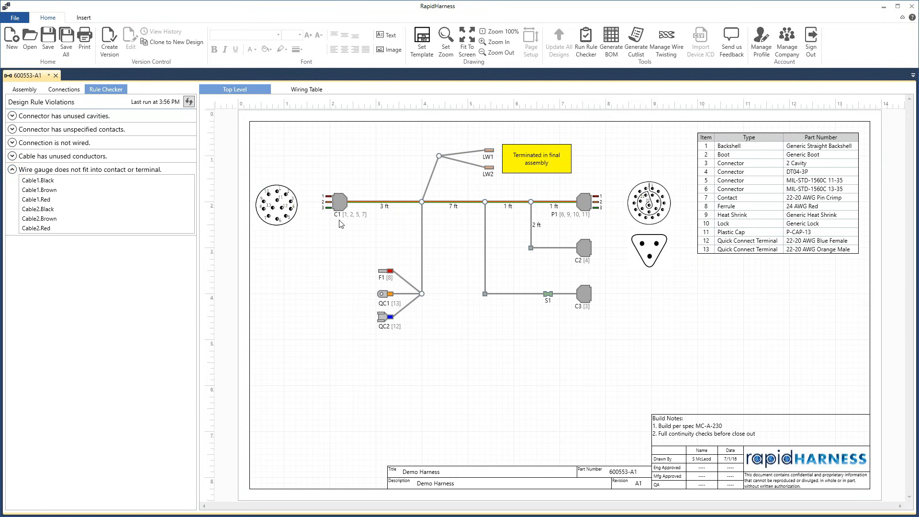
pyautogui.click(26, 91)
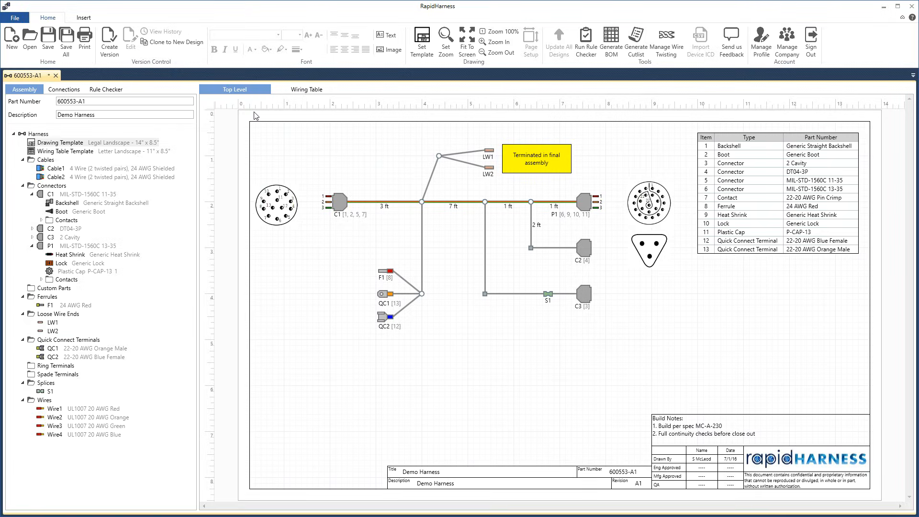
# Step: Preview the printouts of the top-level drawing and the wiring table, returning to the design without printing
pyautogui.click(86, 42)
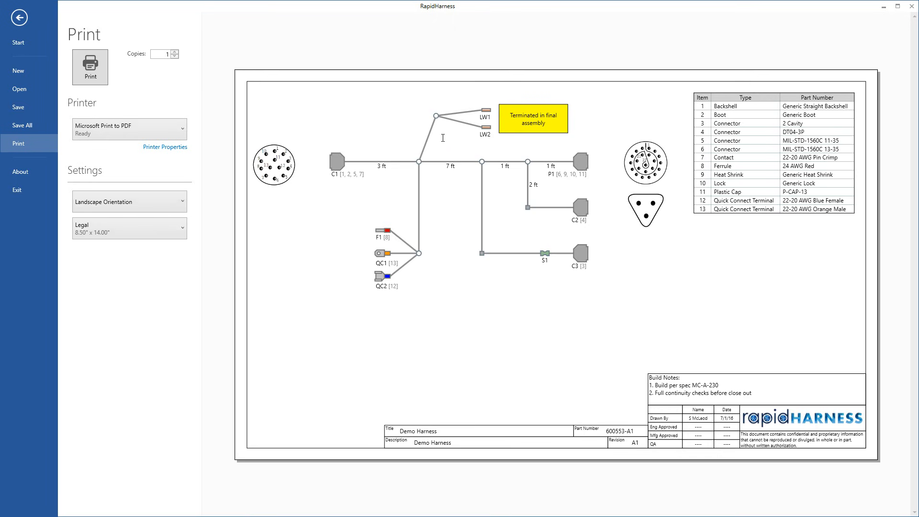
pyautogui.click(20, 19)
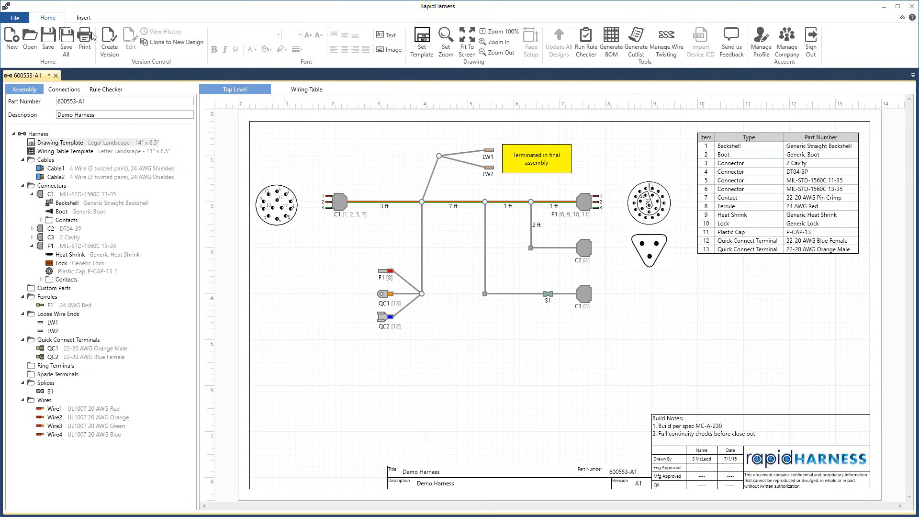
pyautogui.click(309, 91)
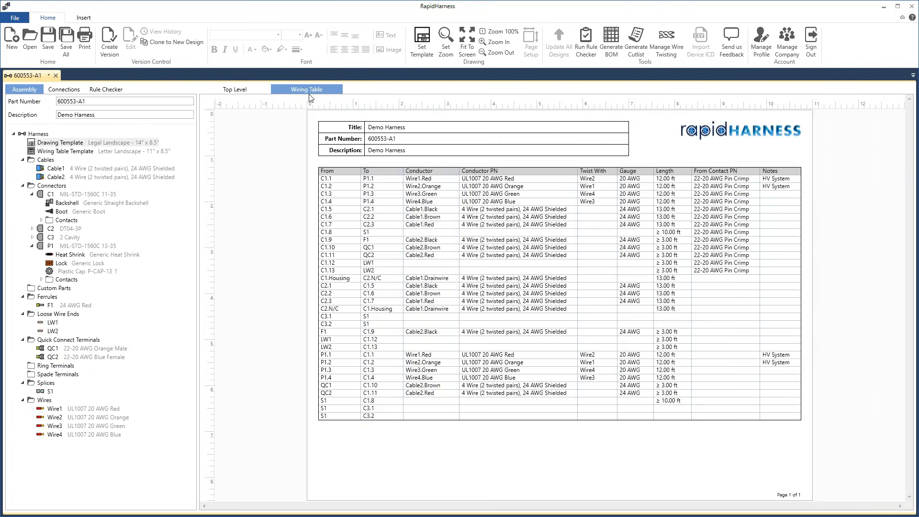
pyautogui.click(81, 43)
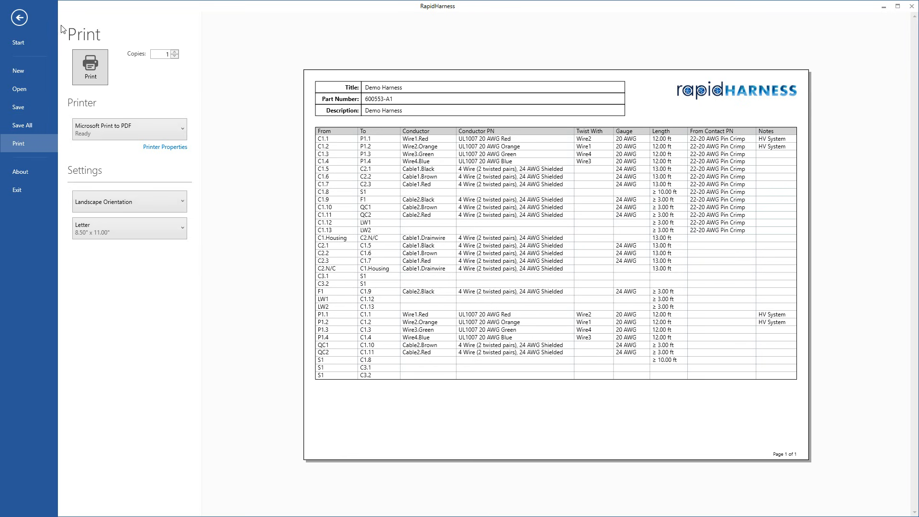
pyautogui.click(20, 19)
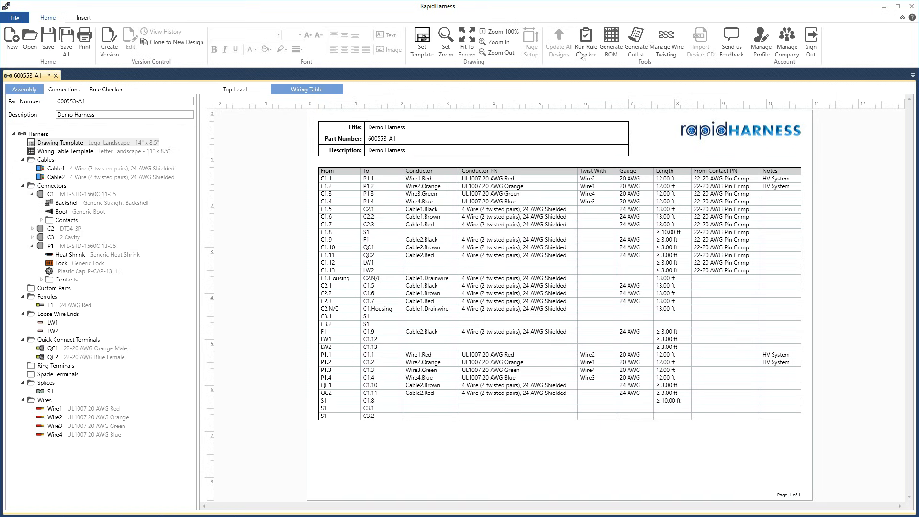
# Step: Generate the bill of materials and save it to the Desktop as 600553-A1 BOM.xlsx
pyautogui.click(611, 48)
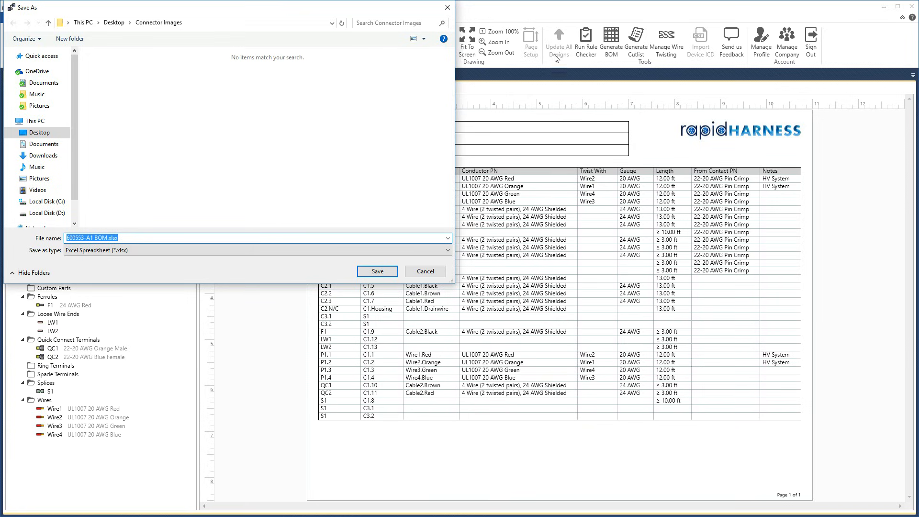
pyautogui.click(114, 22)
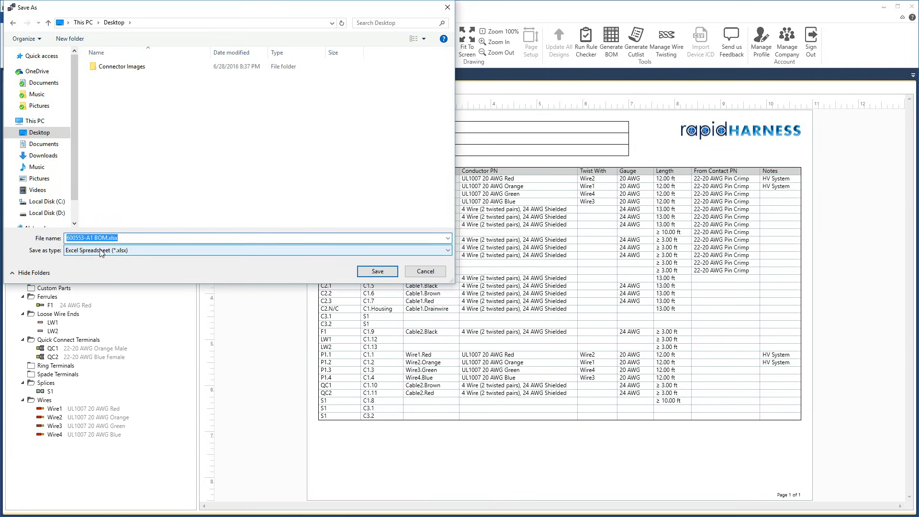
pyautogui.click(376, 272)
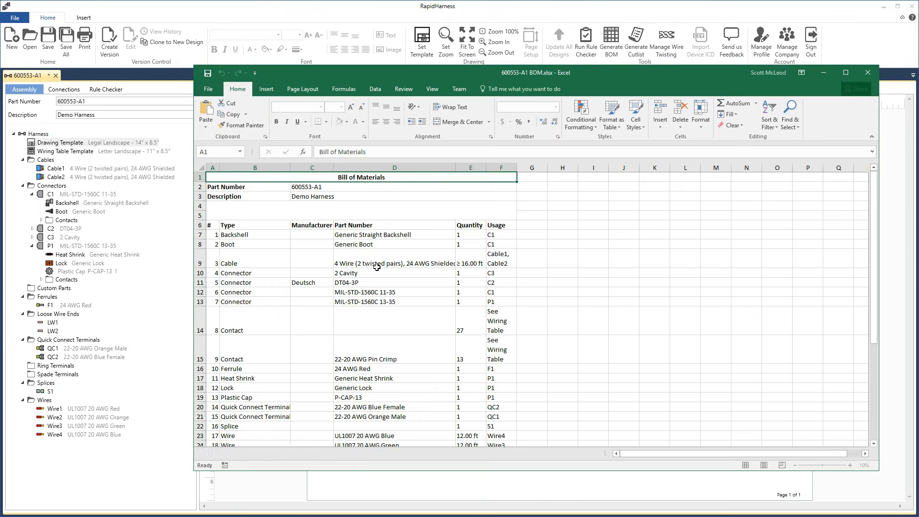
# Step: Widen the Usage column in the BOM spreadsheet, review its part rows, and return to RapidHarness
pyautogui.moveTo(387, 73); pyautogui.dragTo(353, 65)
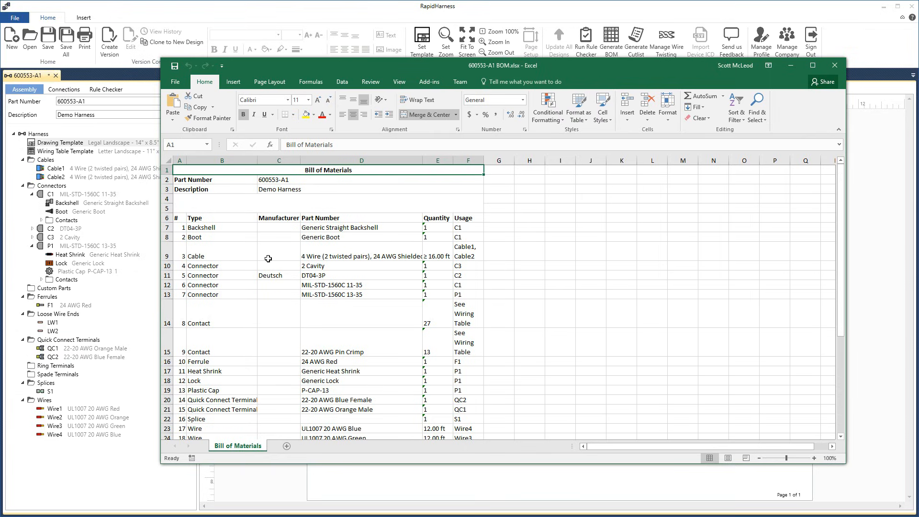
pyautogui.scroll(-1, 268, 256)
pyautogui.scroll(-1, 468, 351)
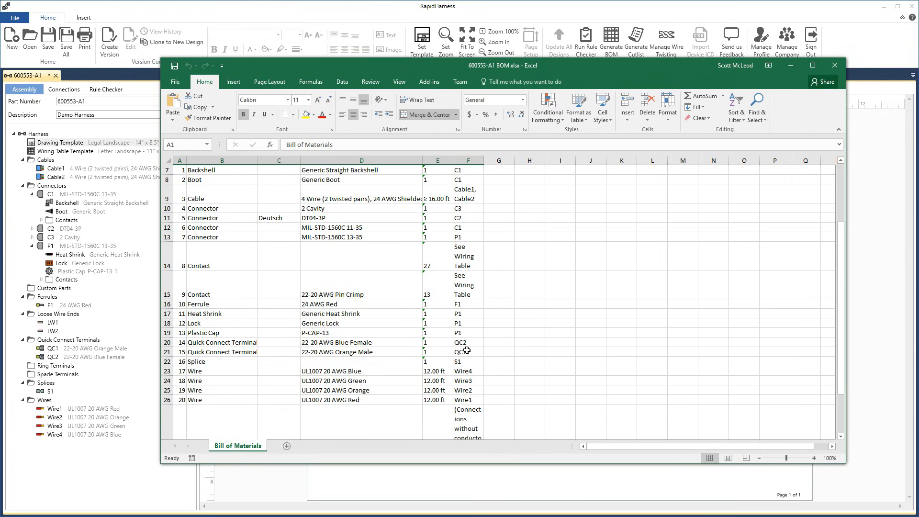
pyautogui.moveTo(493, 162); pyautogui.dragTo(512, 163)
pyautogui.scroll(2, 334, 234)
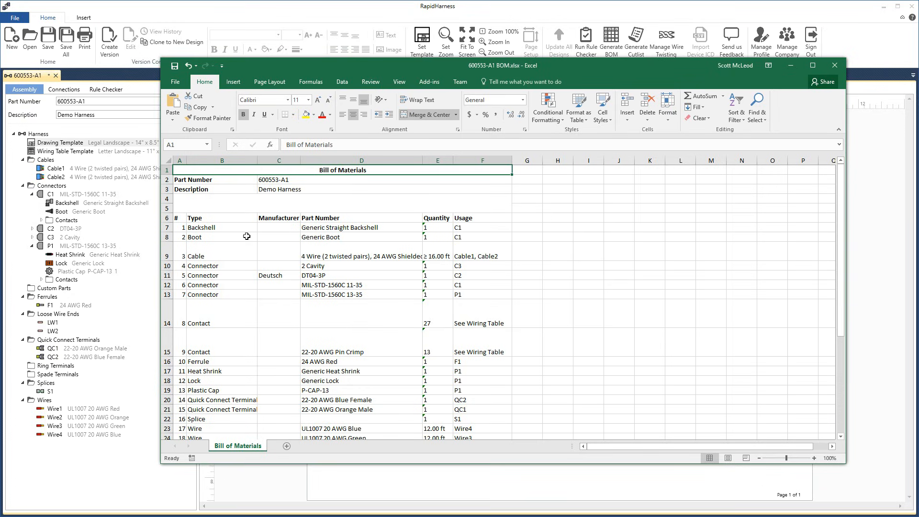
pyautogui.scroll(-1, 223, 349)
pyautogui.moveTo(221, 361); pyautogui.dragTo(246, 361)
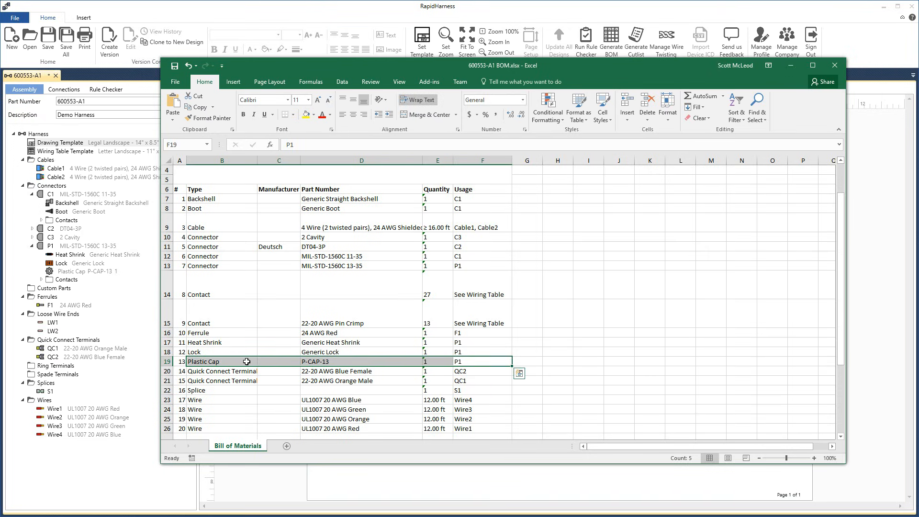
pyautogui.click(341, 263)
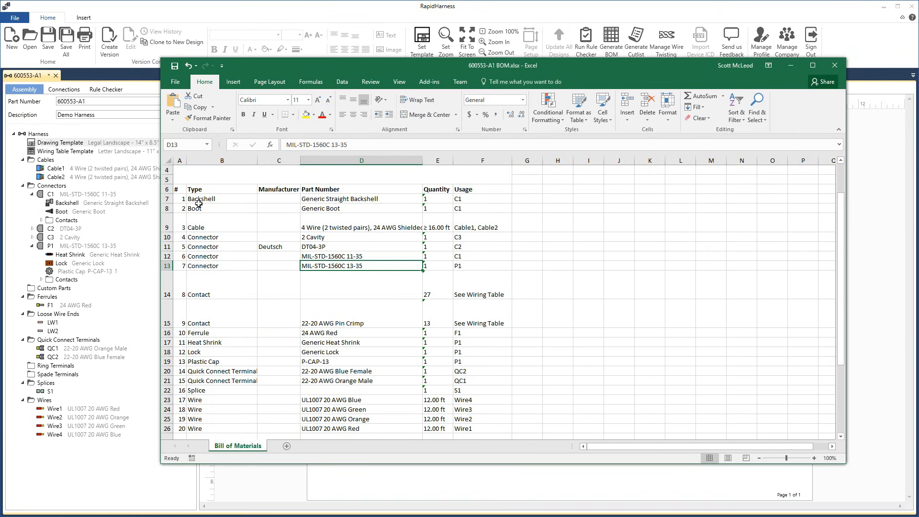
pyautogui.click(256, 14)
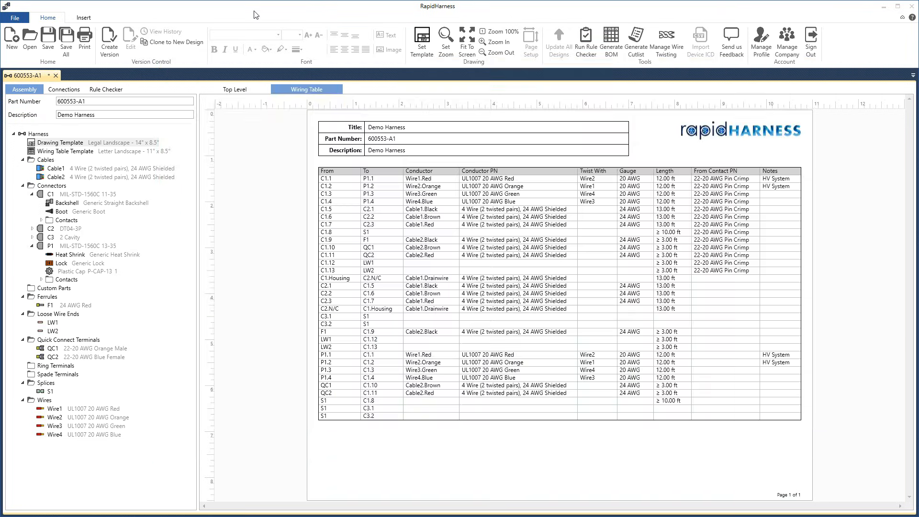
# Step: Generate 600553-A1 Cutlist.xlsx on the Desktop, and fit its Part Number, Length and Type columns to their contents
pyautogui.click(641, 50)
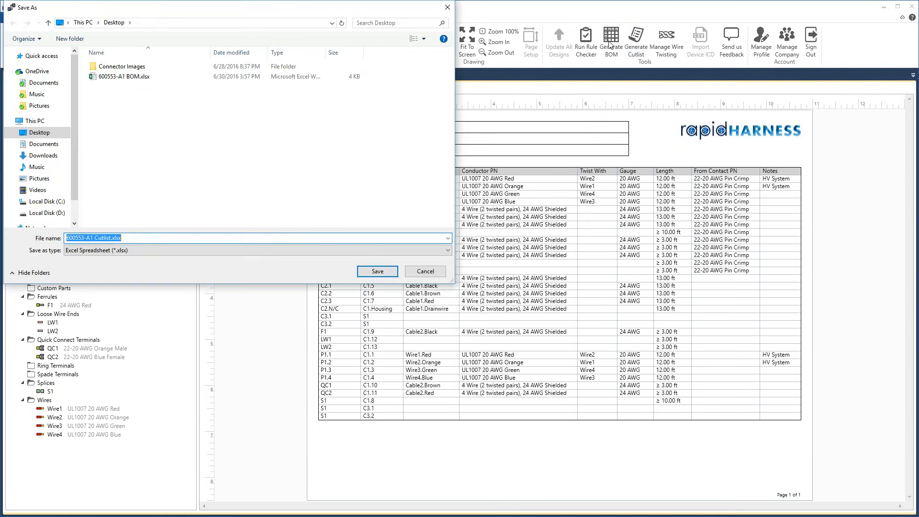
pyautogui.click(378, 271)
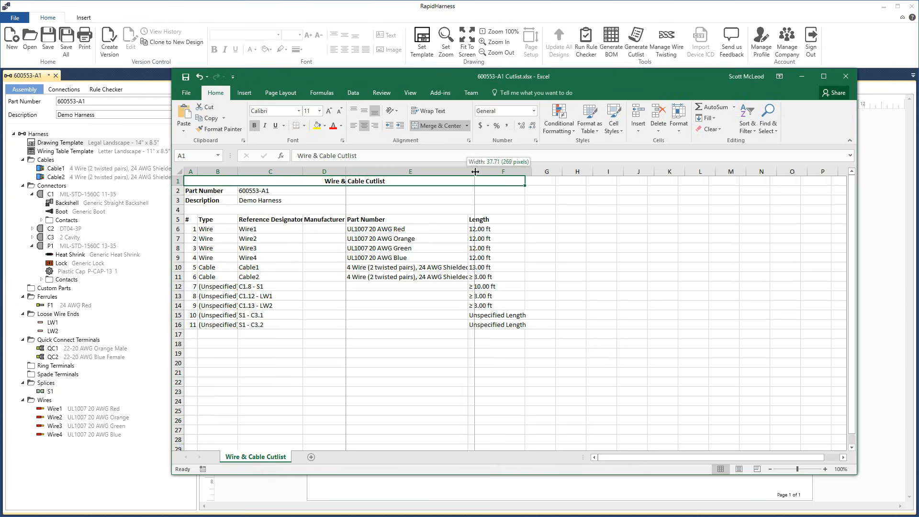
pyautogui.doubleClick(467, 173)
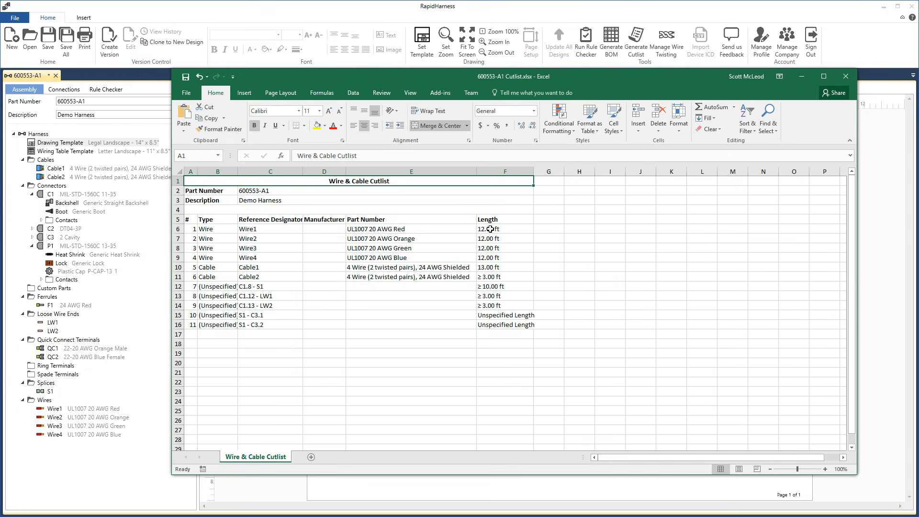
pyautogui.doubleClick(534, 172)
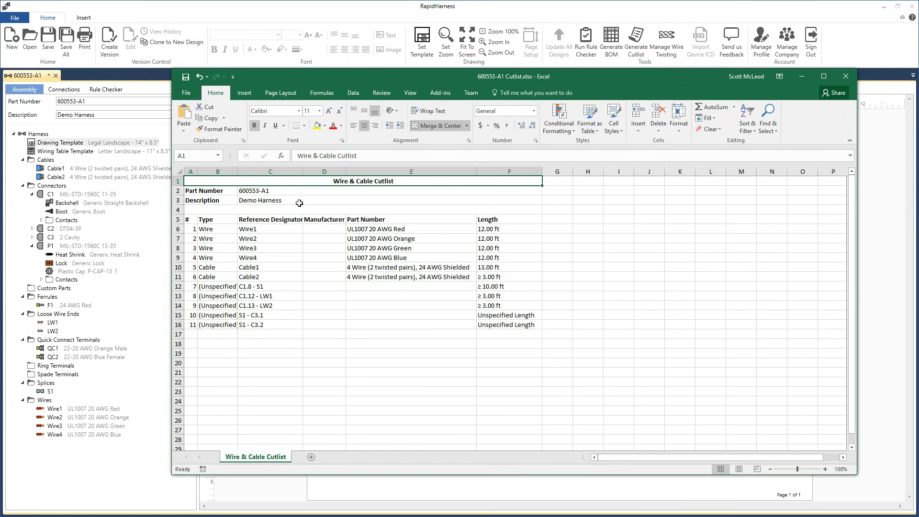
pyautogui.doubleClick(238, 170)
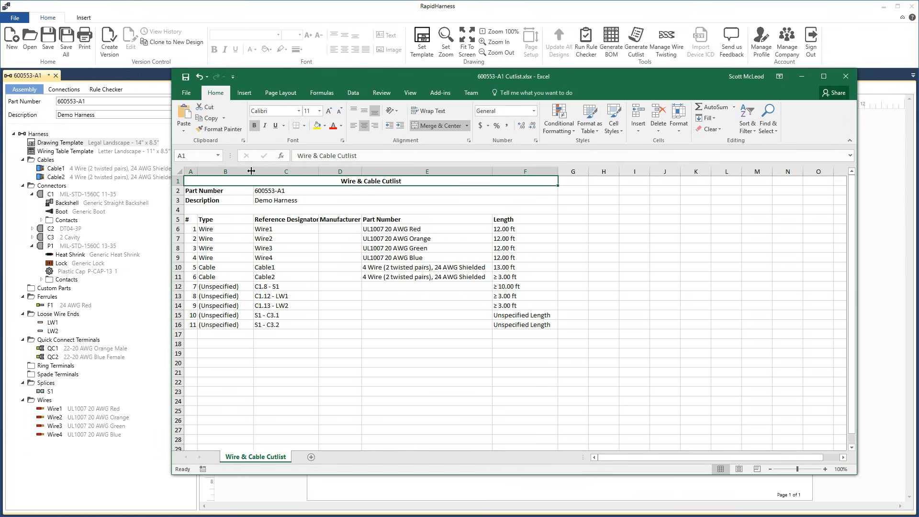
pyautogui.click(241, 30)
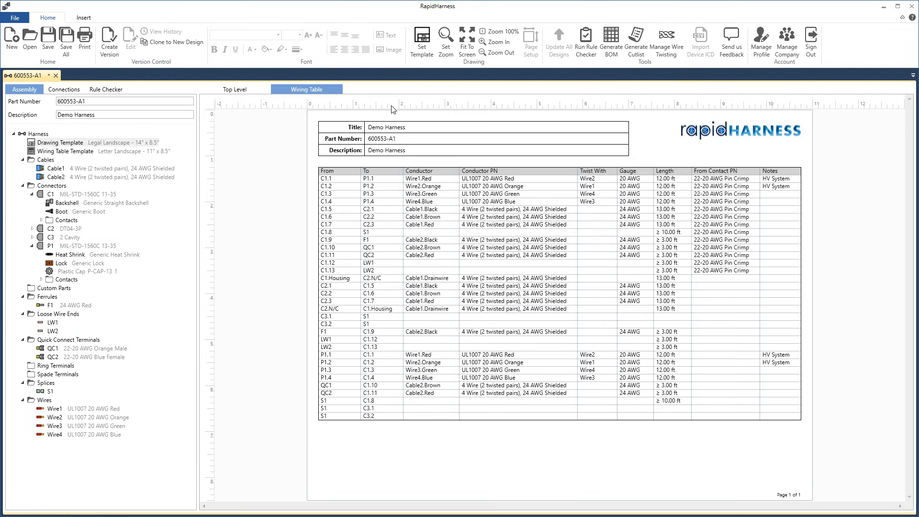
# Step: Save the harness design with its top-level drawing shown, and view the Create Version dialog without creating a version
pyautogui.click(254, 91)
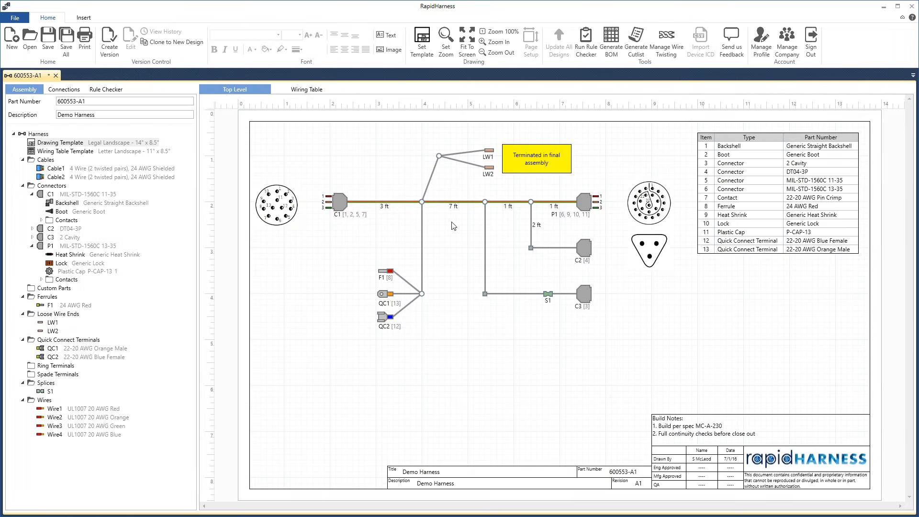
pyautogui.click(47, 38)
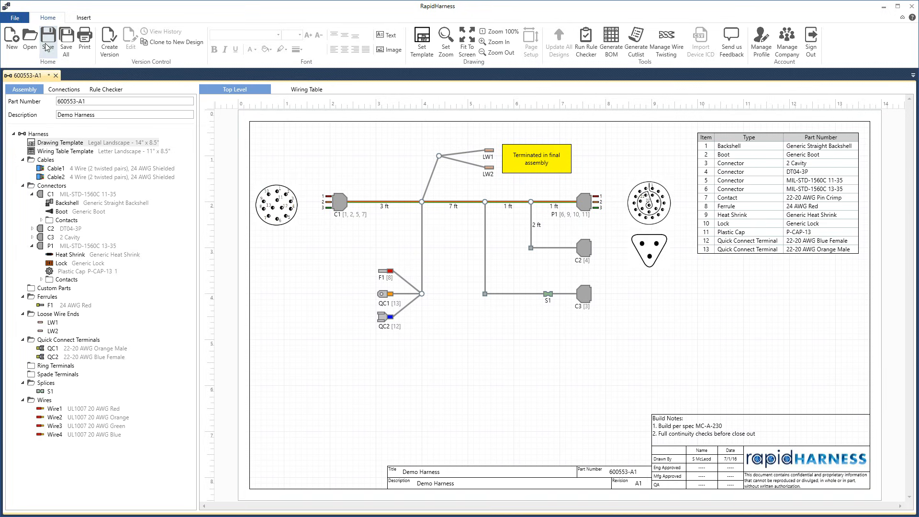
pyautogui.click(108, 53)
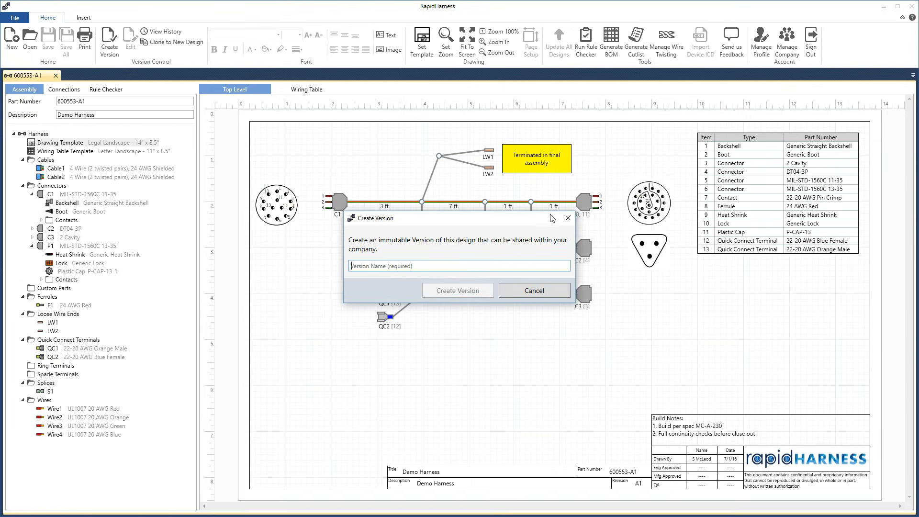
pyautogui.click(568, 218)
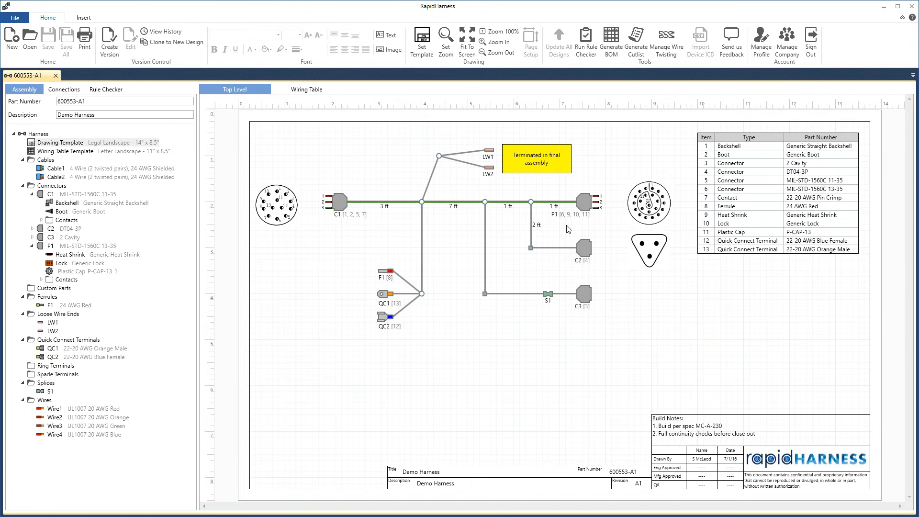